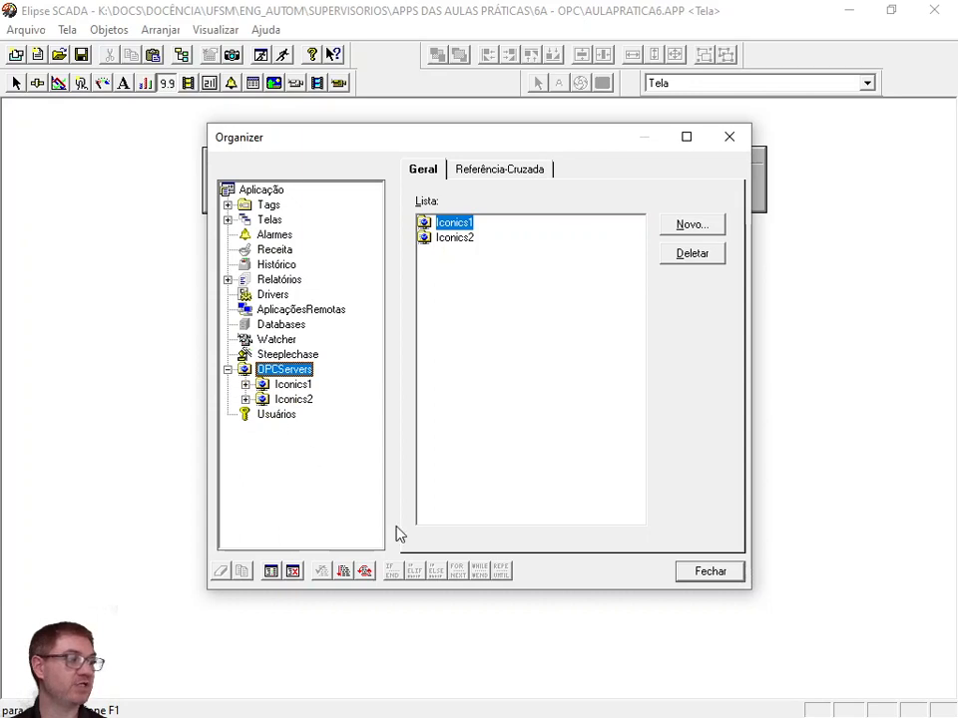
# - Delete both existing OPC servers, Iconics1 and Iconics2, from the application's OPCServers
pyautogui.click(296, 385)
pyautogui.click(295, 399)
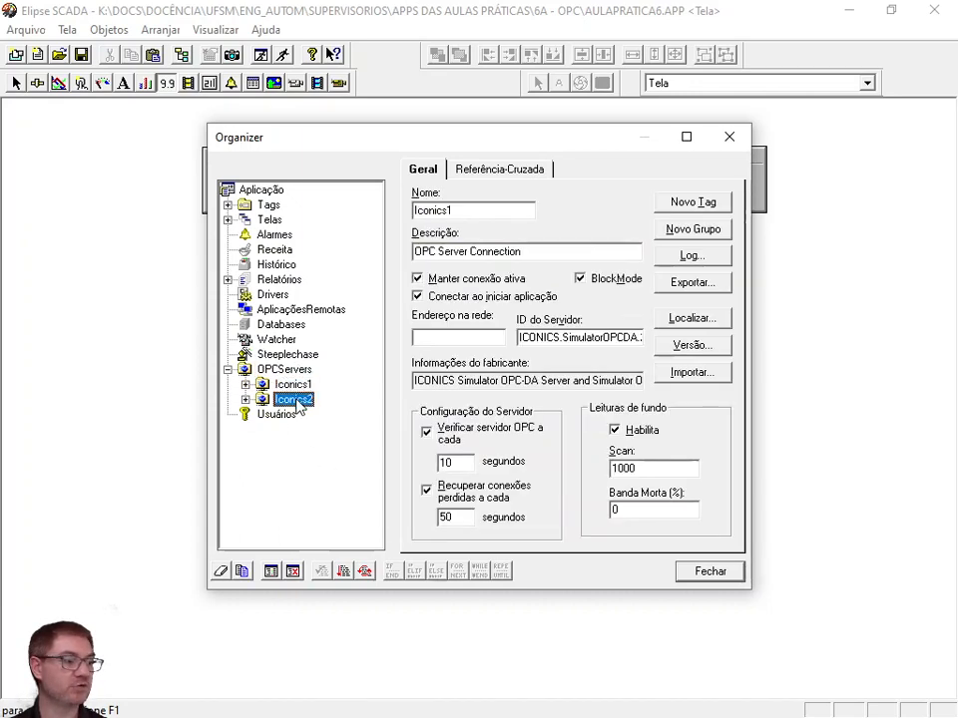
pyautogui.click(294, 384)
pyautogui.click(295, 399)
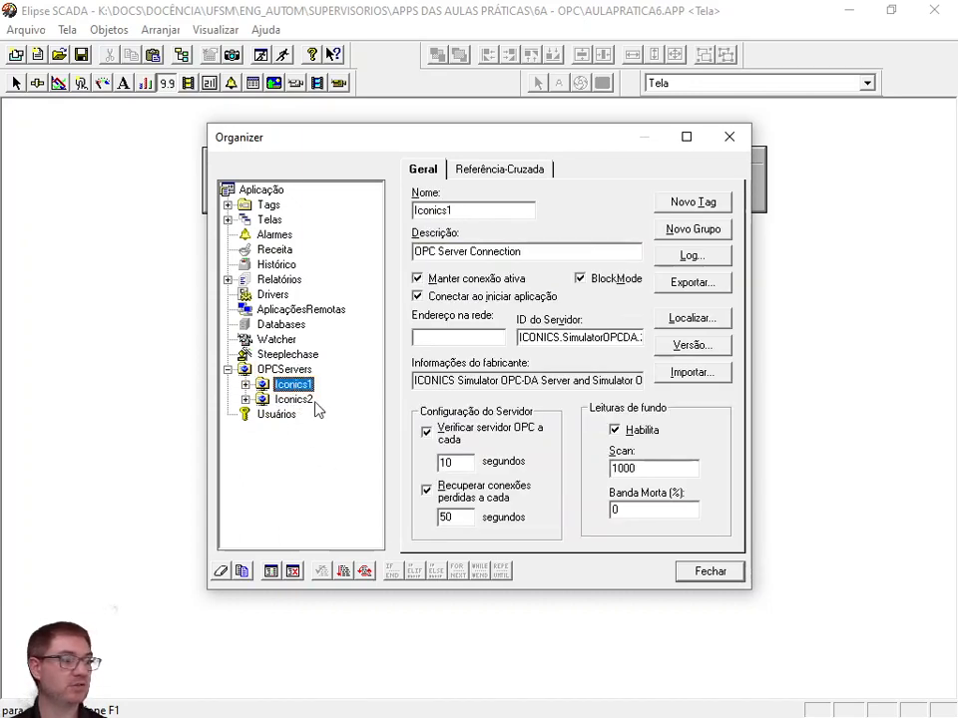
pyautogui.press('Delete')
pyautogui.press('Return')
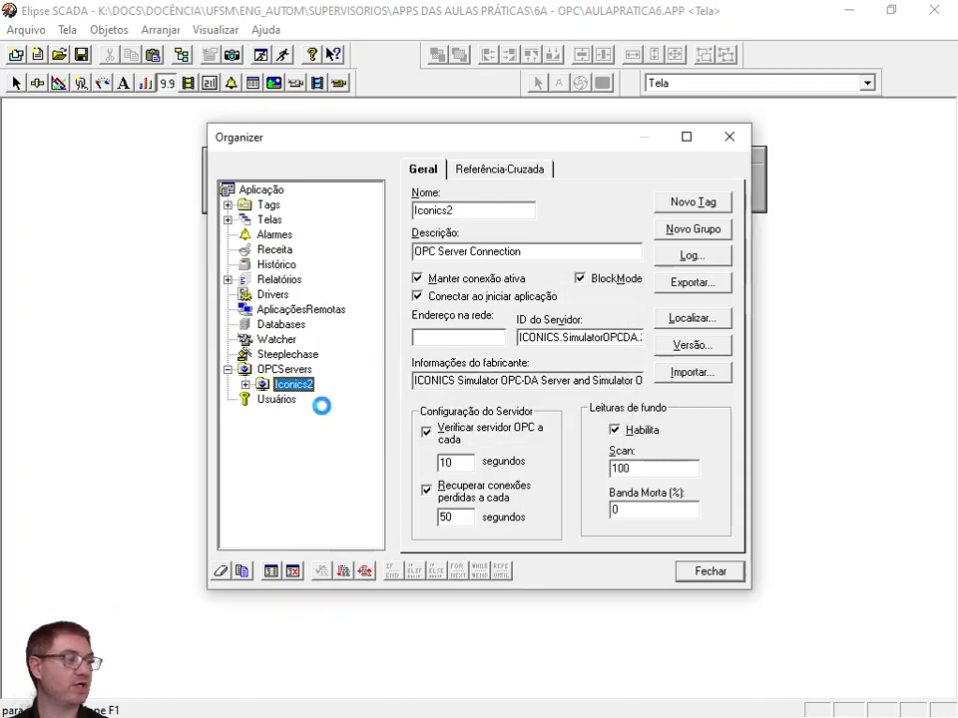
pyautogui.press('Delete')
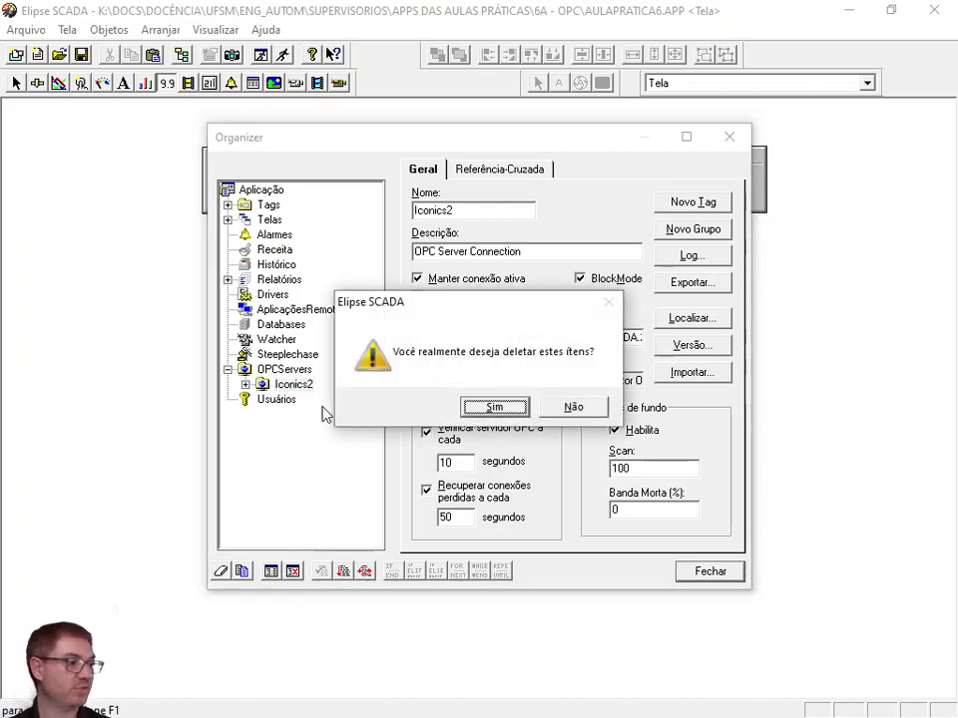
pyautogui.click(465, 411)
# - Add a new OPC server under OPCServers and show its general properties
pyautogui.click(285, 370)
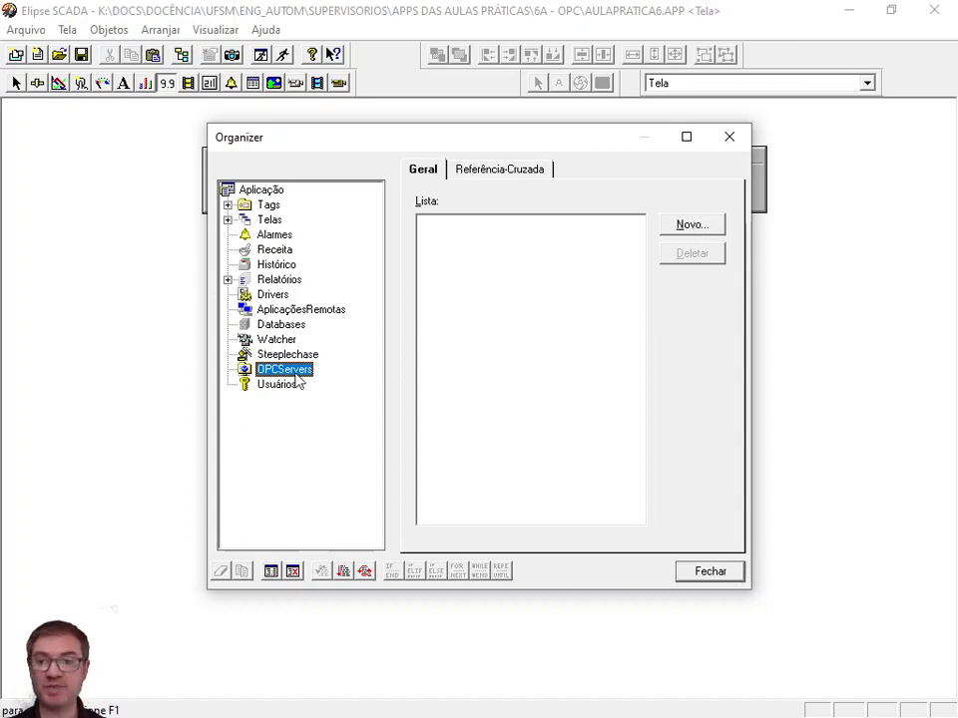
pyautogui.click(696, 228)
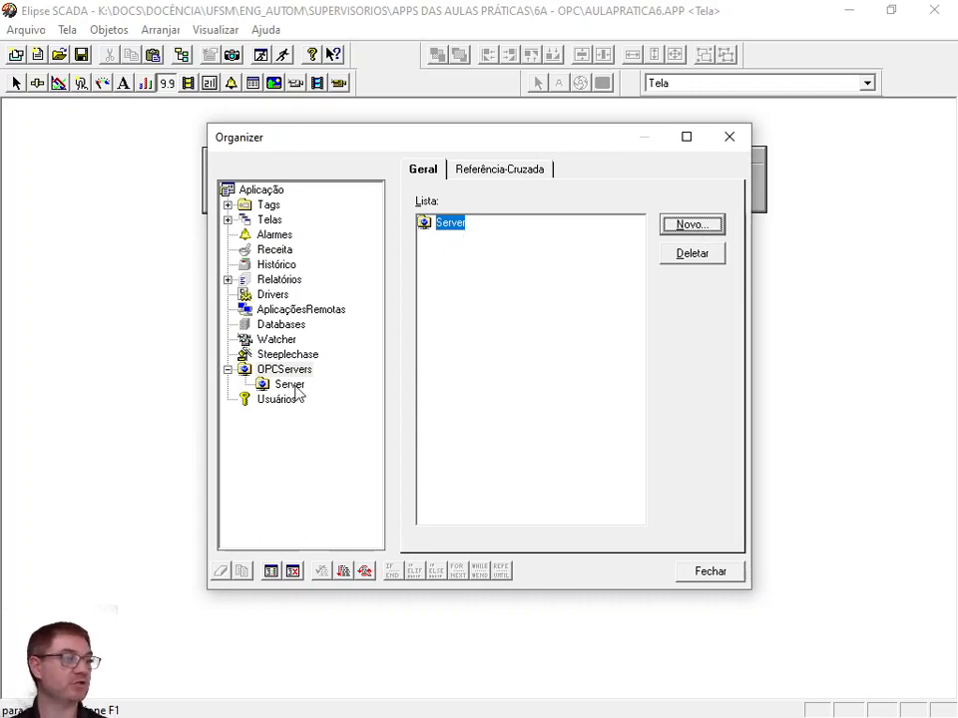
pyautogui.click(289, 385)
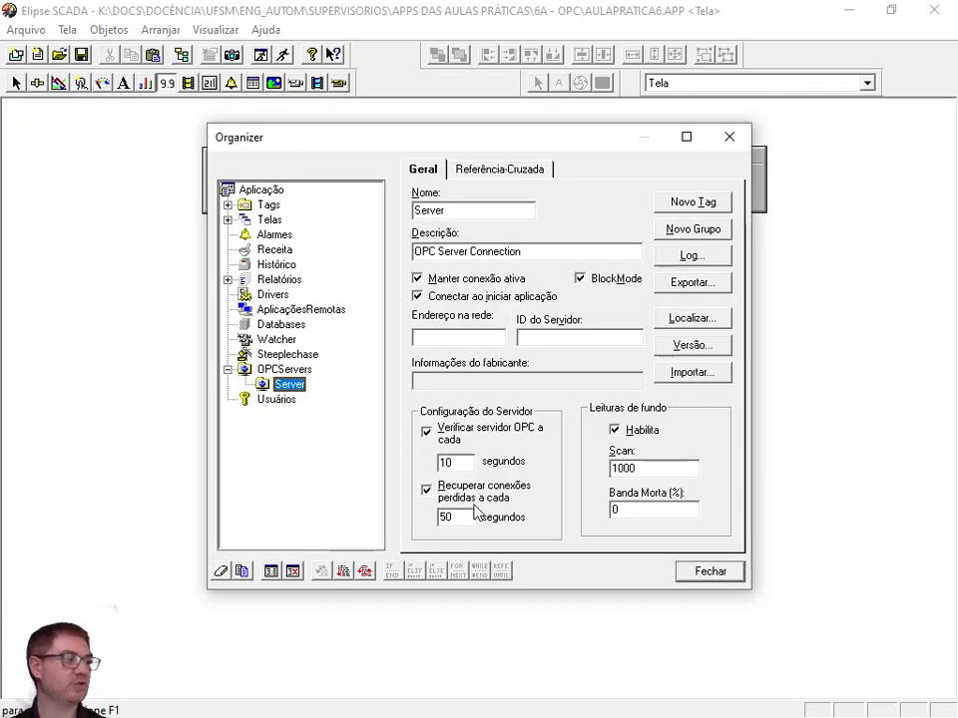
# - Examine the new server's background reading settings for scan and dead band, plus its network address and server ID fields
pyautogui.doubleClick(648, 467)
pyautogui.click(666, 469)
pyautogui.moveTo(660, 512); pyautogui.dragTo(566, 498)
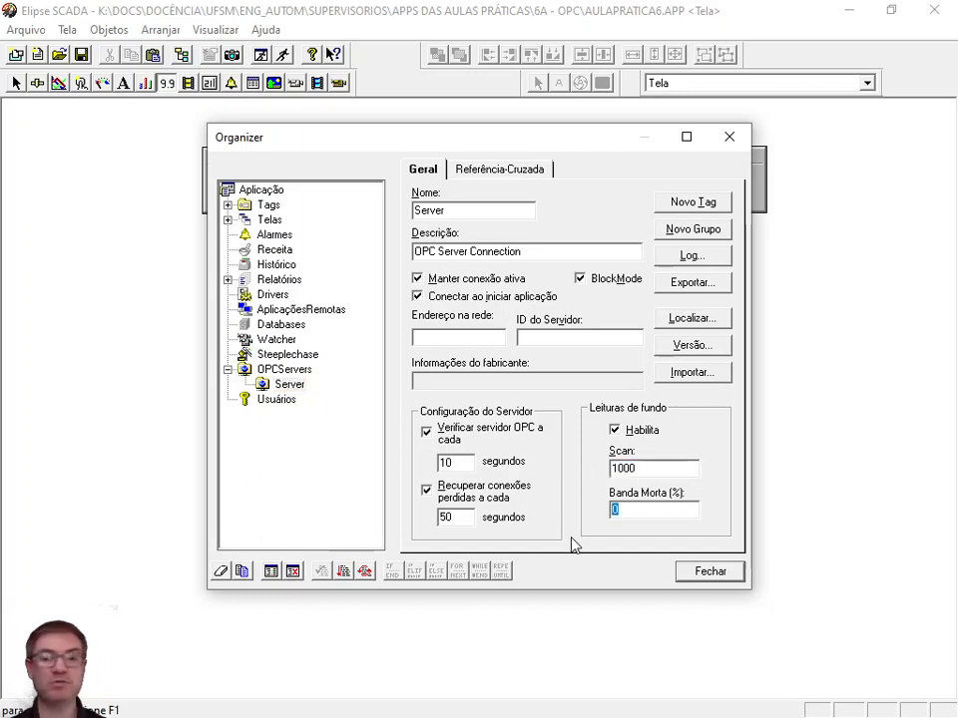
pyautogui.click(656, 473)
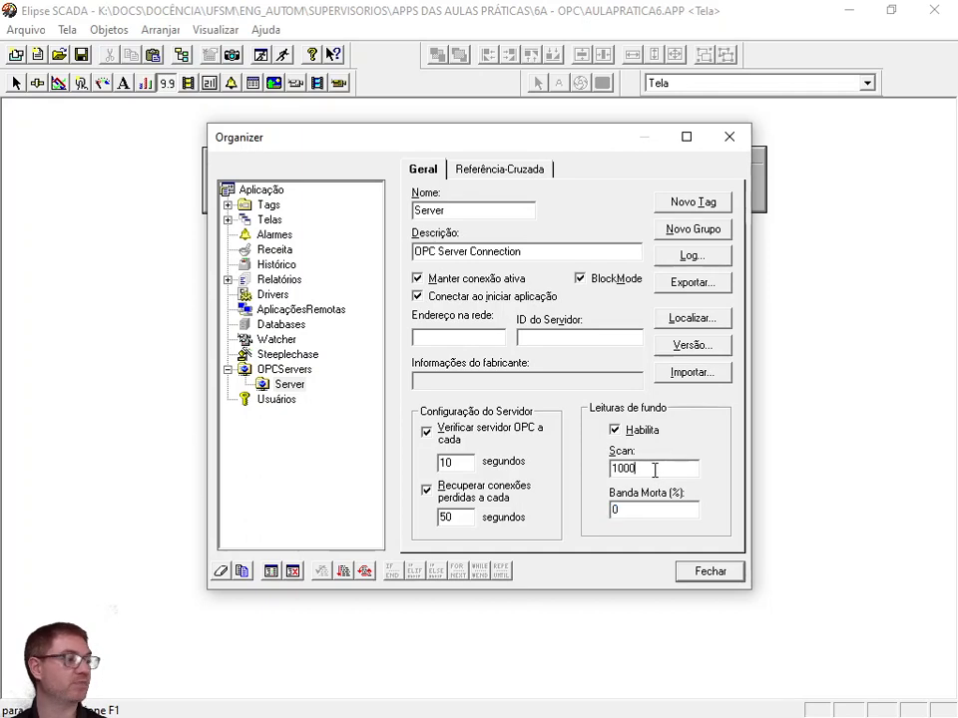
pyautogui.click(435, 336)
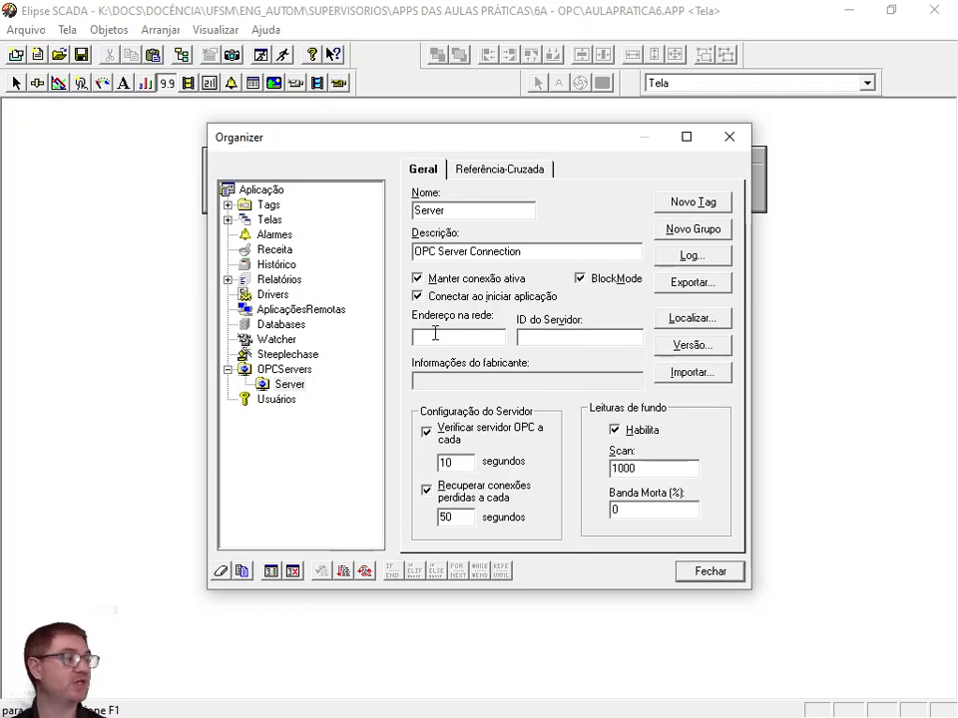
pyautogui.click(557, 332)
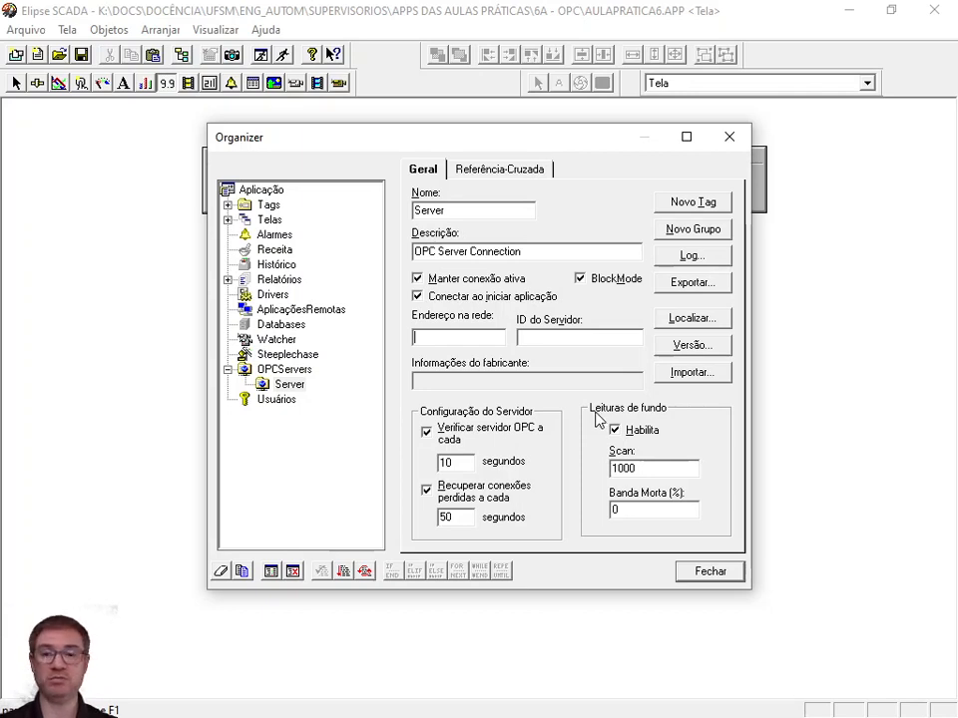
# - Browse the local OPC servers for the new connection and select ICONICS.SimulatorOPCDA.2
pyautogui.click(695, 319)
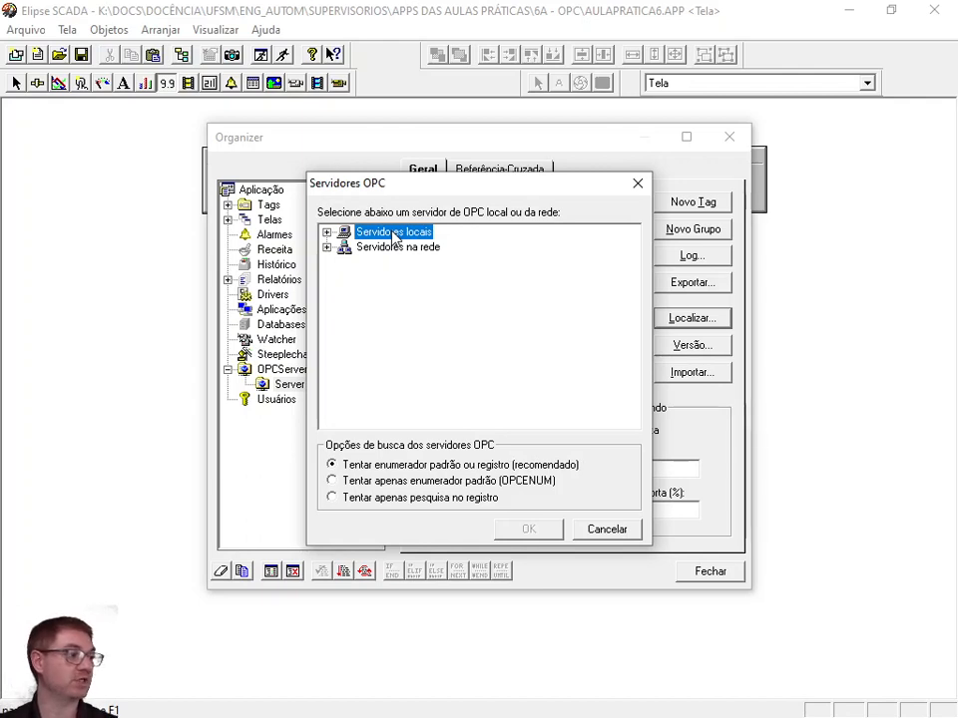
pyautogui.click(325, 231)
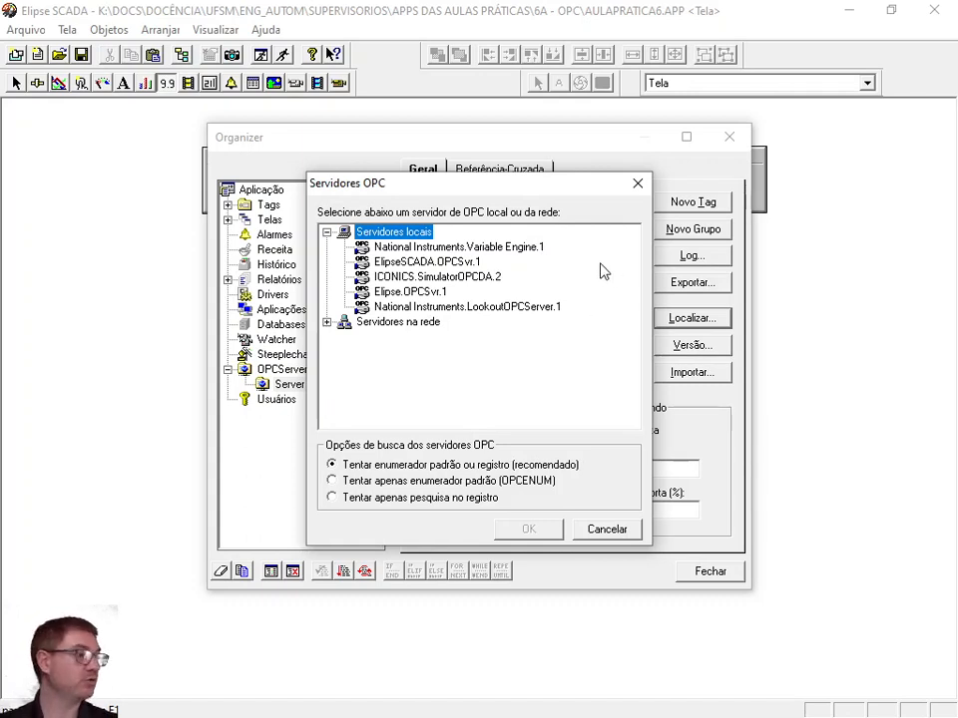
pyautogui.click(439, 246)
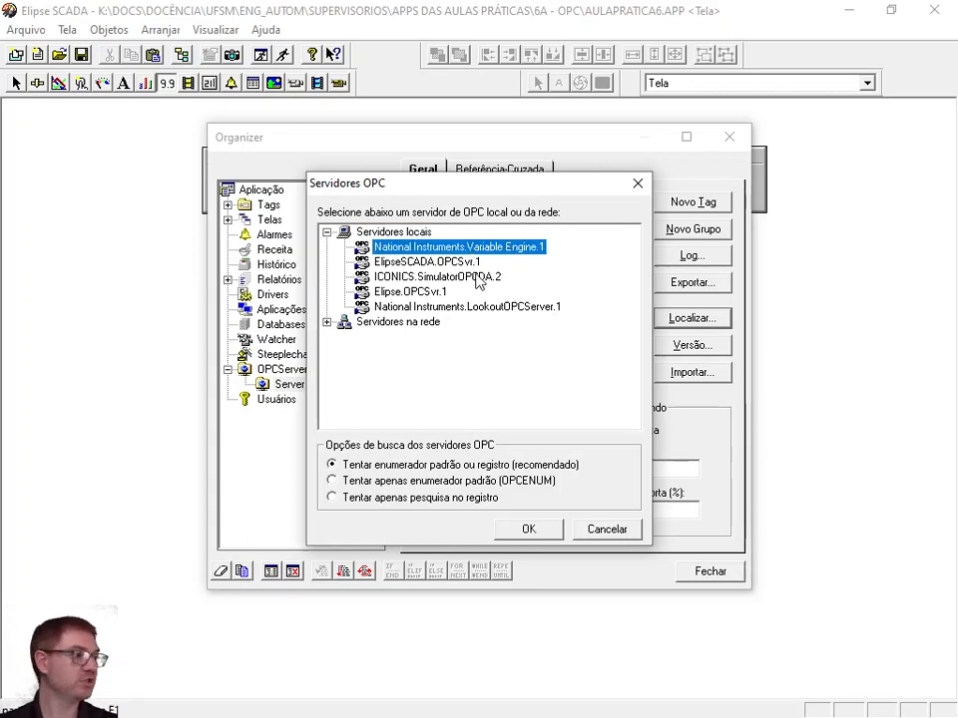
pyautogui.click(427, 261)
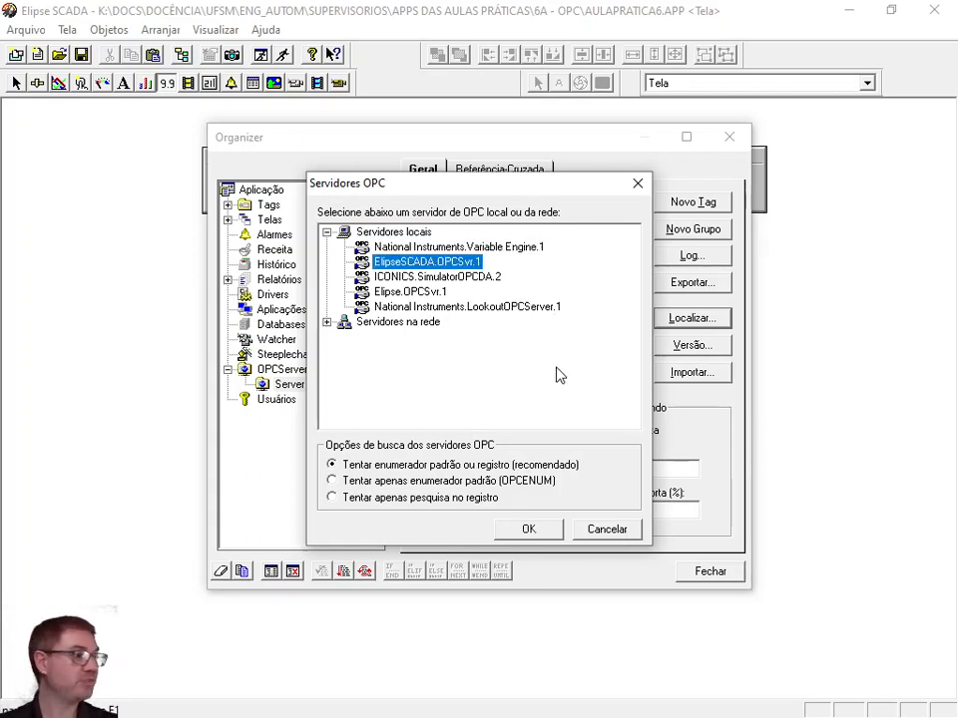
pyautogui.click(444, 277)
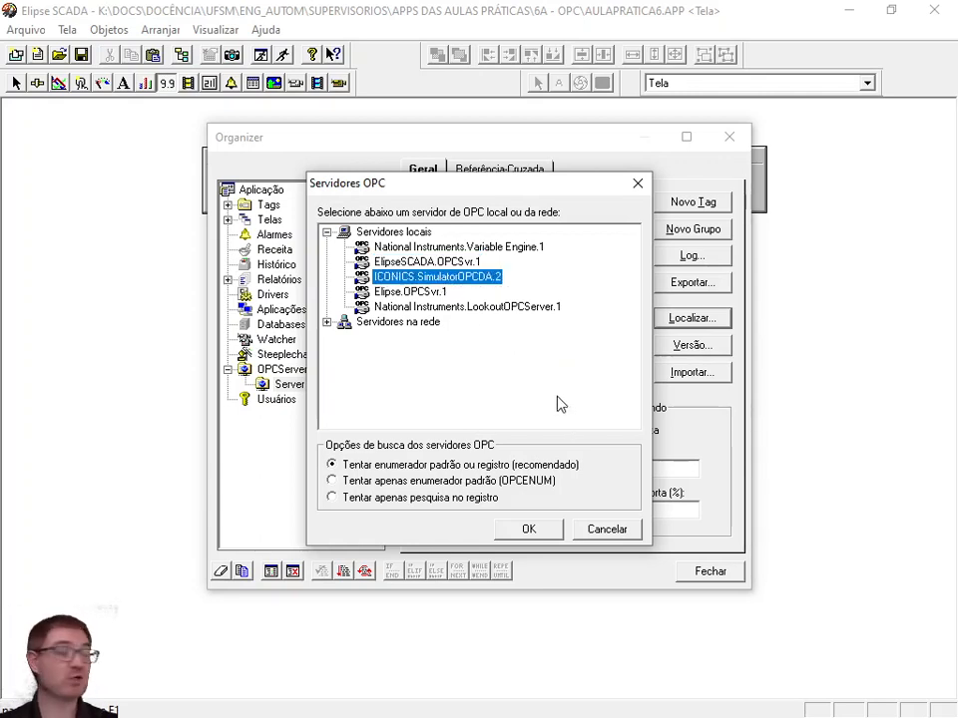
pyautogui.click(414, 291)
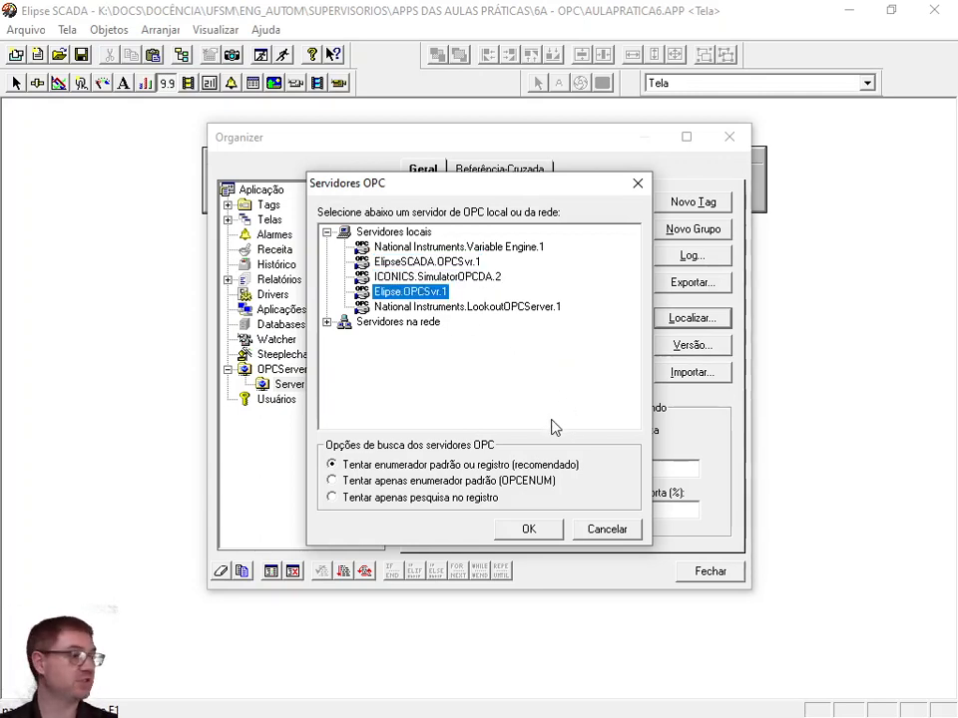
pyautogui.click(473, 307)
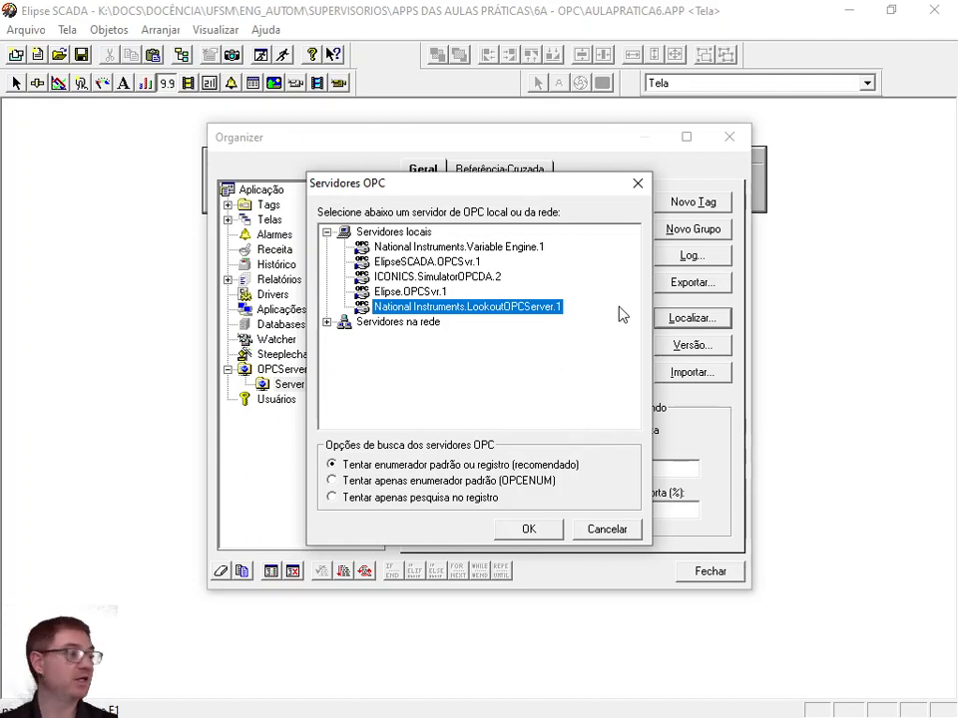
pyautogui.click(472, 277)
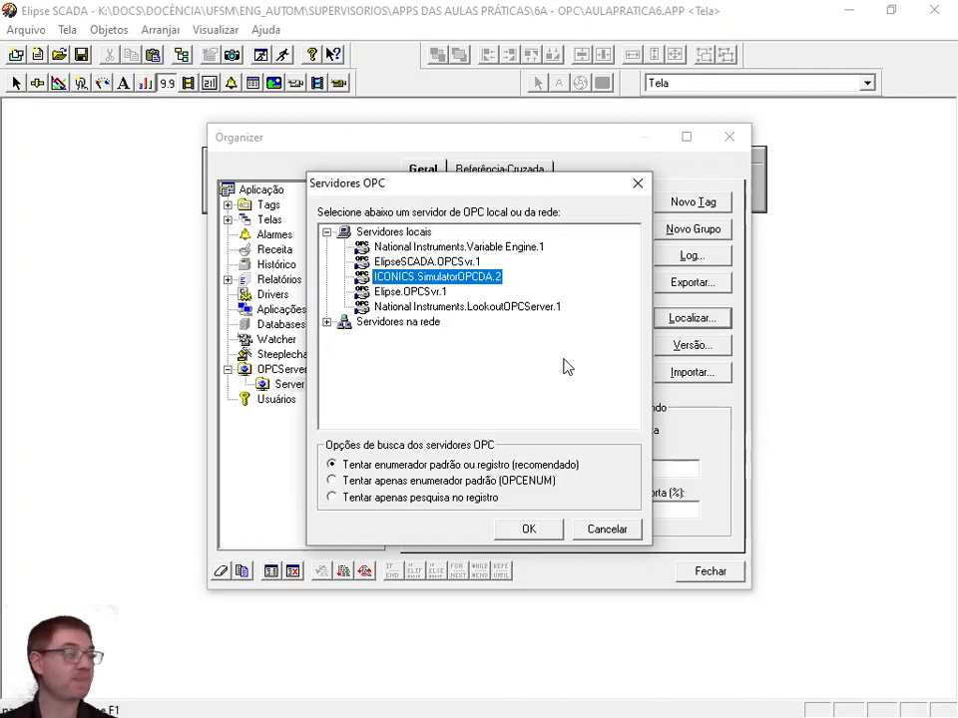
# - Switch to File Explorer and look at the Iconics - SimulatorOPCConfigurator shortcut in the supervisórios folder
pyautogui.click(0, 591)
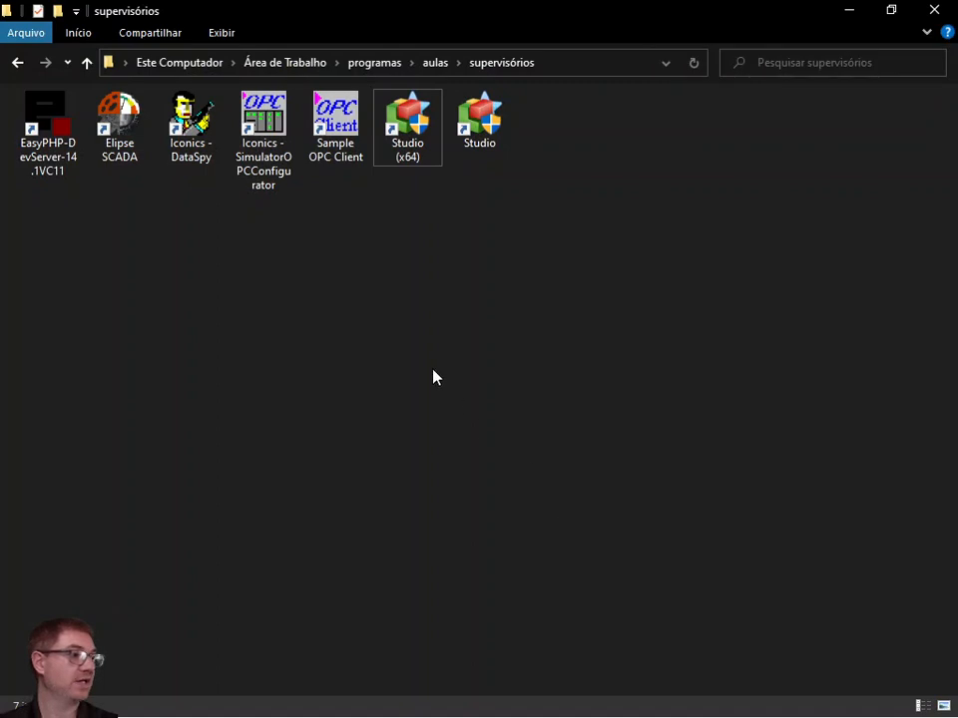
pyautogui.click(286, 180)
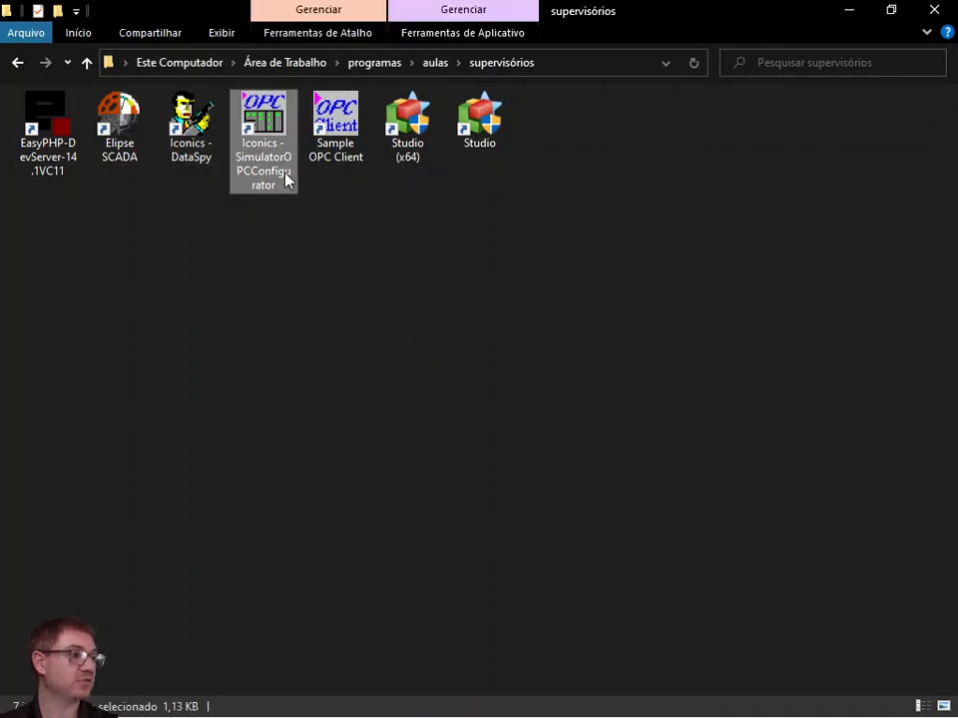
pyautogui.click(366, 215)
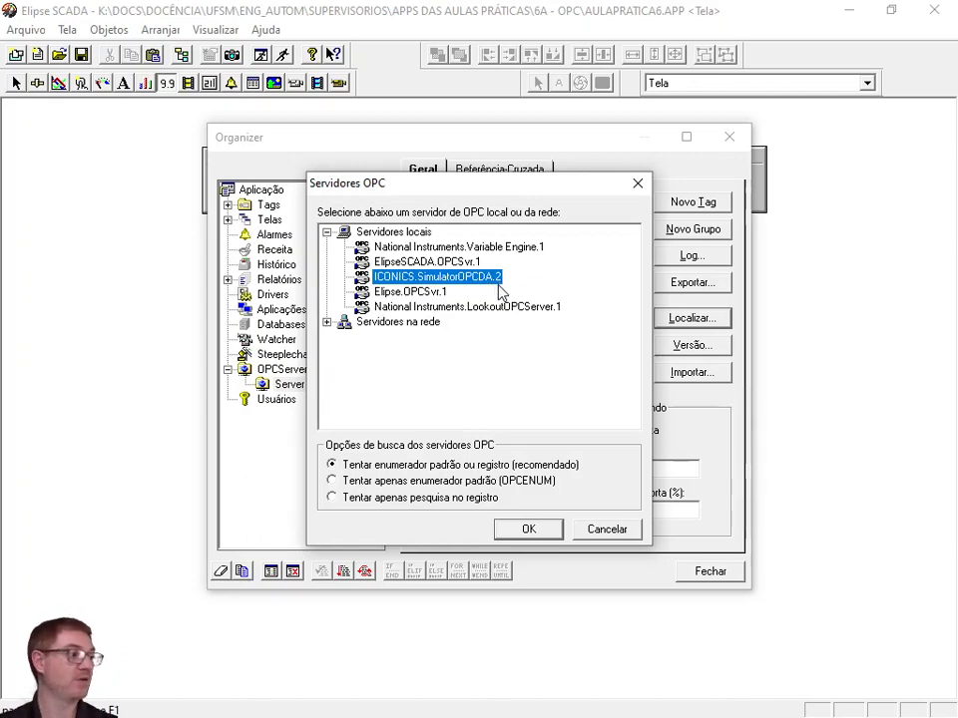
# - Back in Elipse SCADA, assign ICONICS.SimulatorOPCDA.2 to the new server and review its server ID and manufacturer information
pyautogui.click(543, 537)
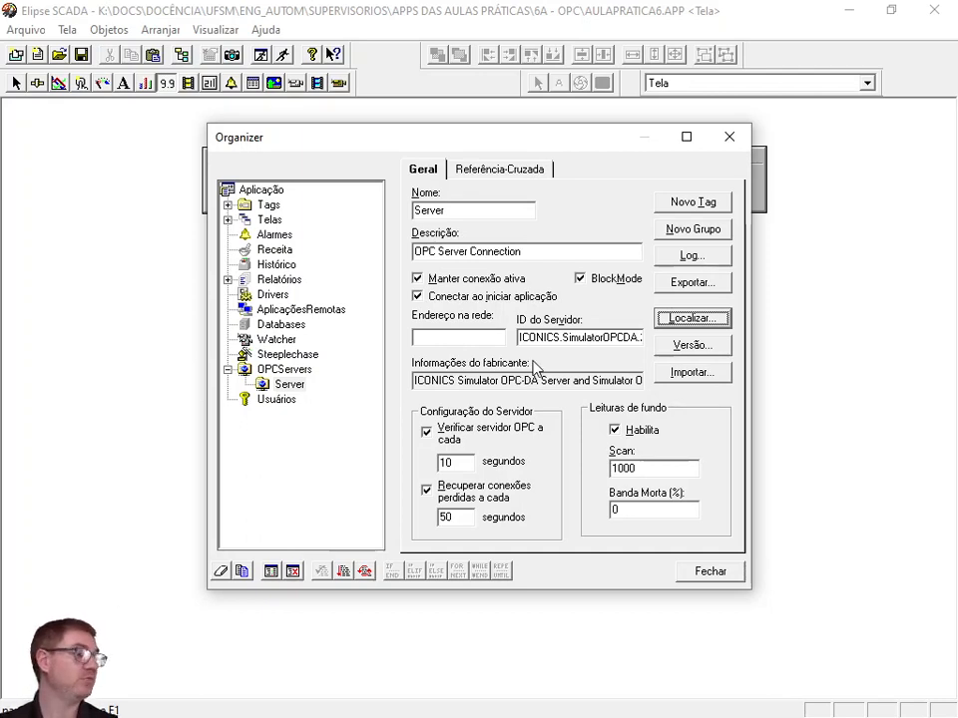
pyautogui.moveTo(521, 339); pyautogui.dragTo(774, 338)
pyautogui.click(525, 379)
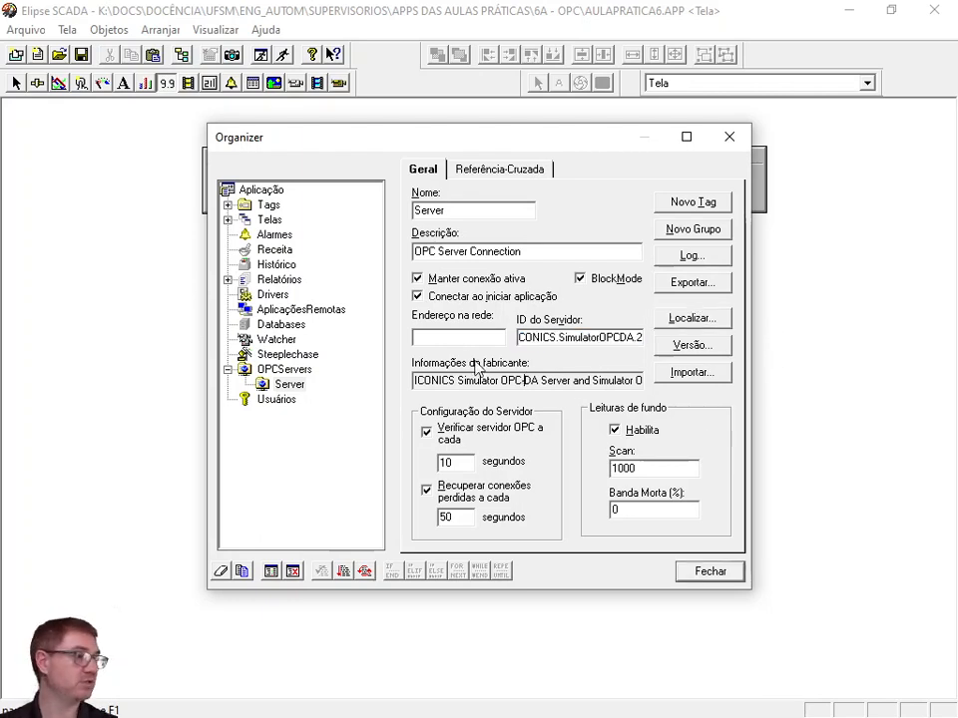
pyautogui.click(438, 332)
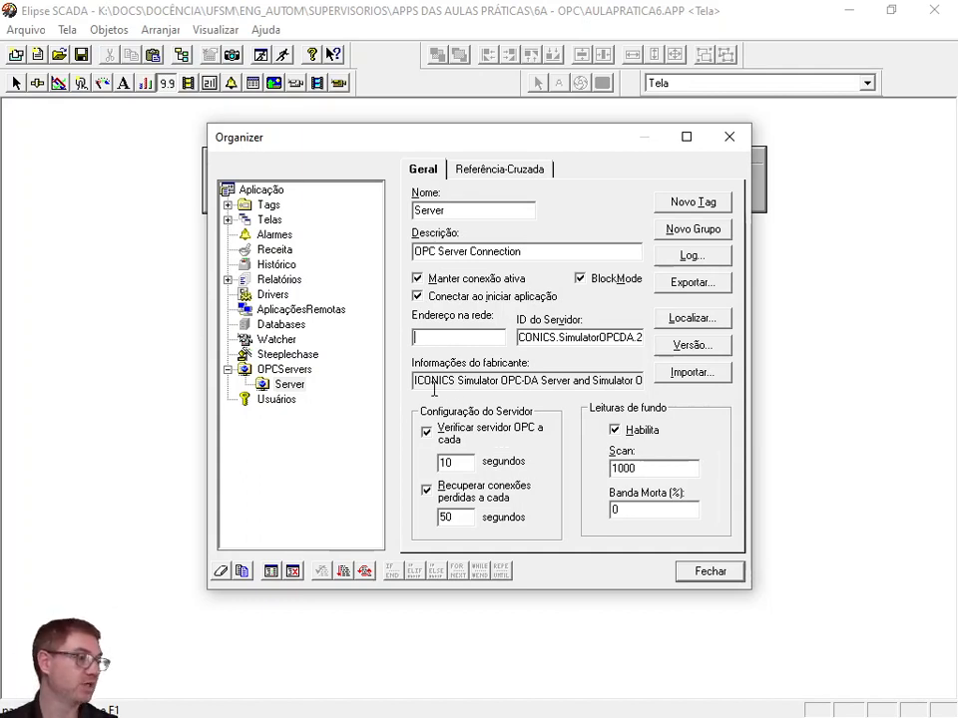
pyautogui.moveTo(423, 380); pyautogui.dragTo(678, 389)
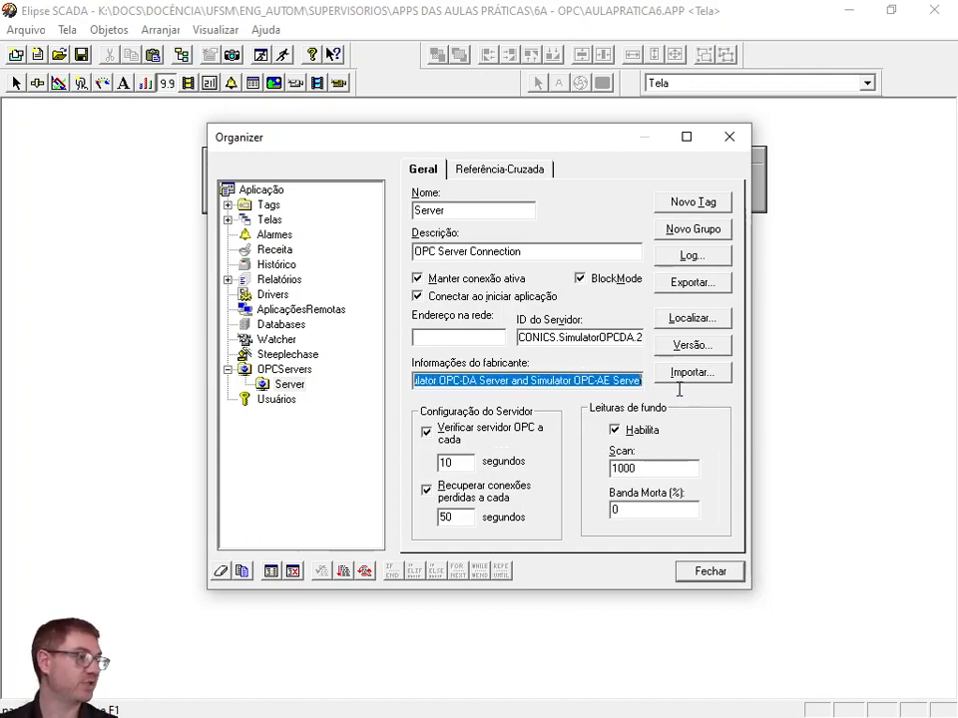
pyautogui.click(575, 393)
pyautogui.moveTo(589, 377); pyautogui.dragTo(500, 391)
pyautogui.click(539, 384)
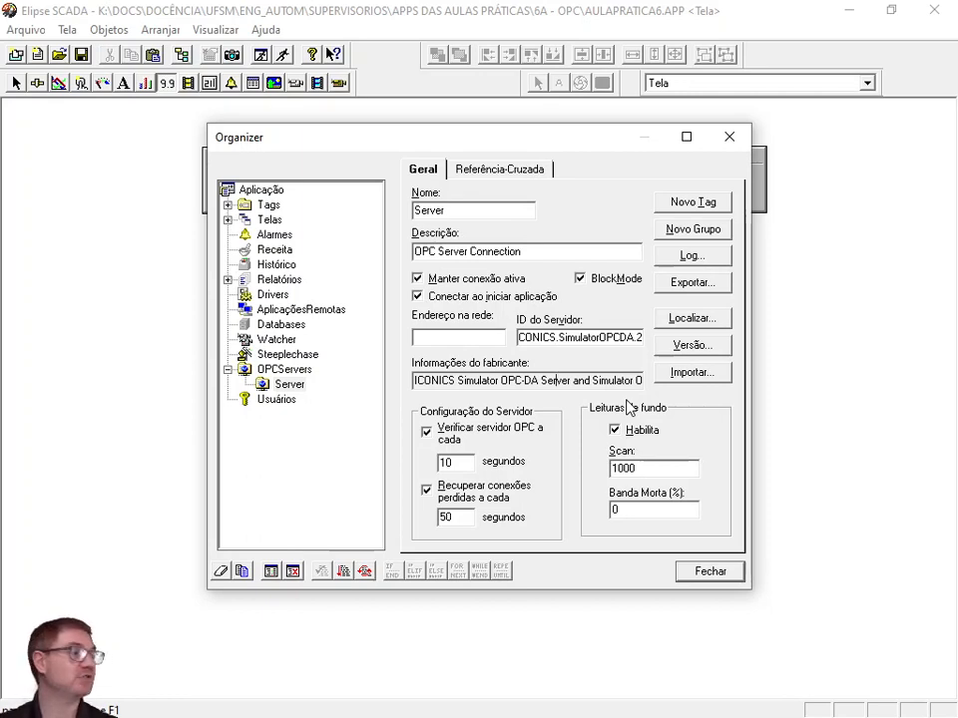
# - Rename the new OPC server as Iconics1
pyautogui.moveTo(485, 210); pyautogui.dragTo(295, 218)
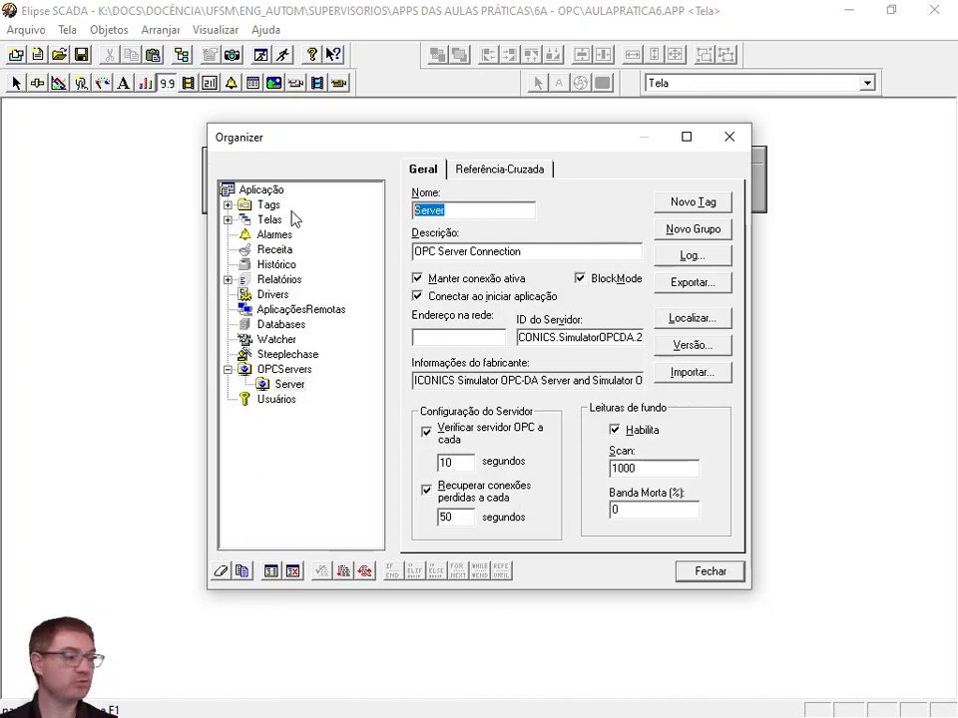
pyautogui.write('Iconics')
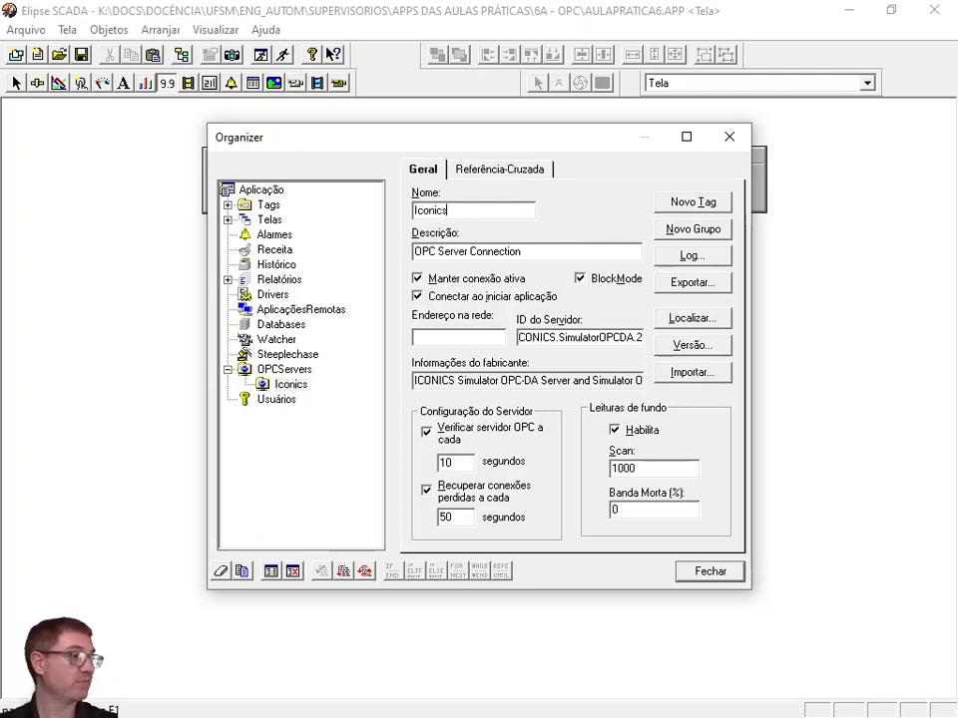
pyautogui.write('1')
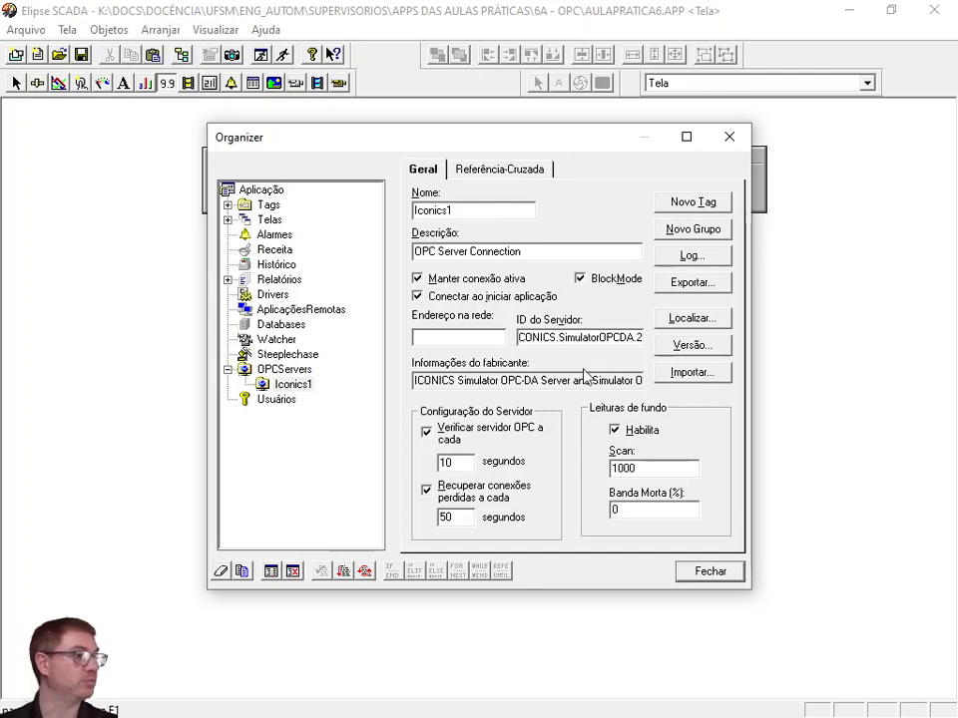
# - Import LogicalDataItem, NumericDataItem and TextualDataItem from the ICONICS.SimulatorOPCDA.2 server into Iconics1
pyautogui.click(698, 374)
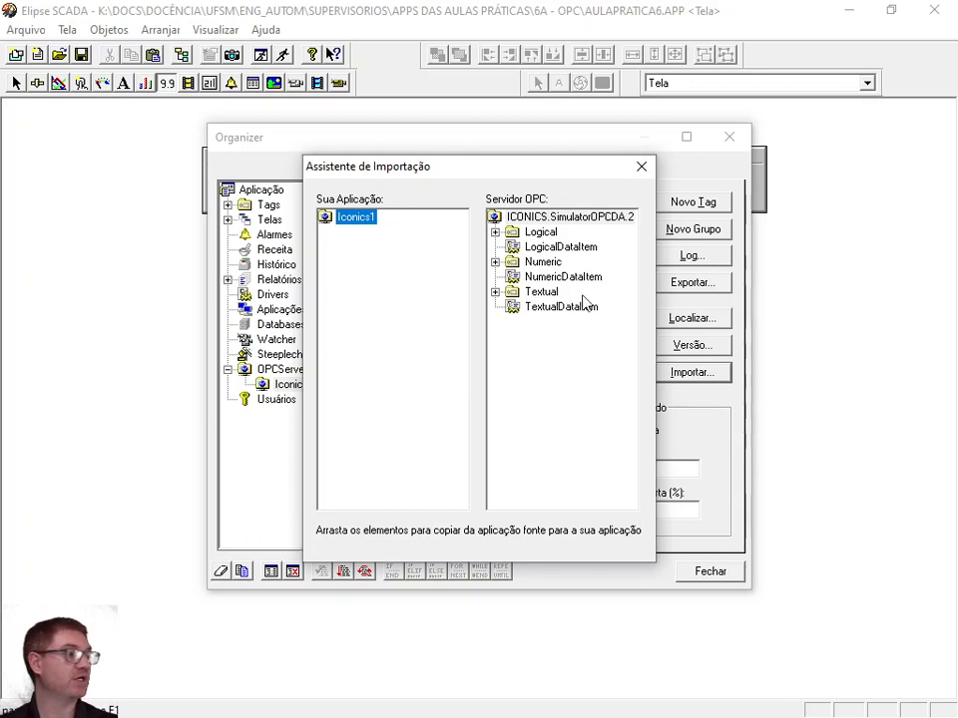
pyautogui.click(541, 247)
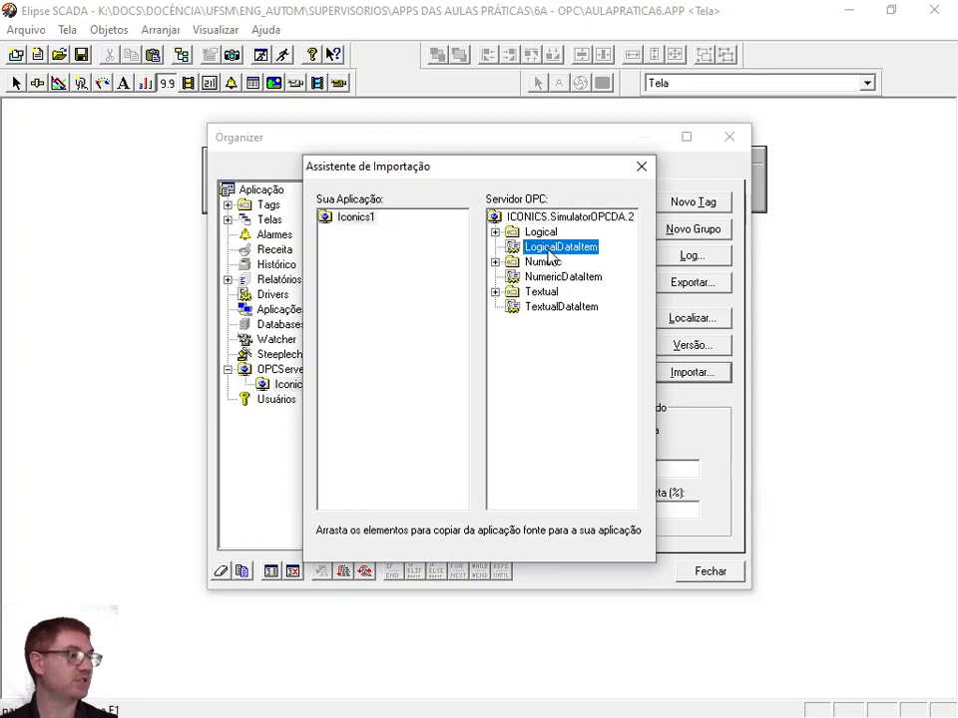
pyautogui.moveTo(547, 254); pyautogui.dragTo(359, 221)
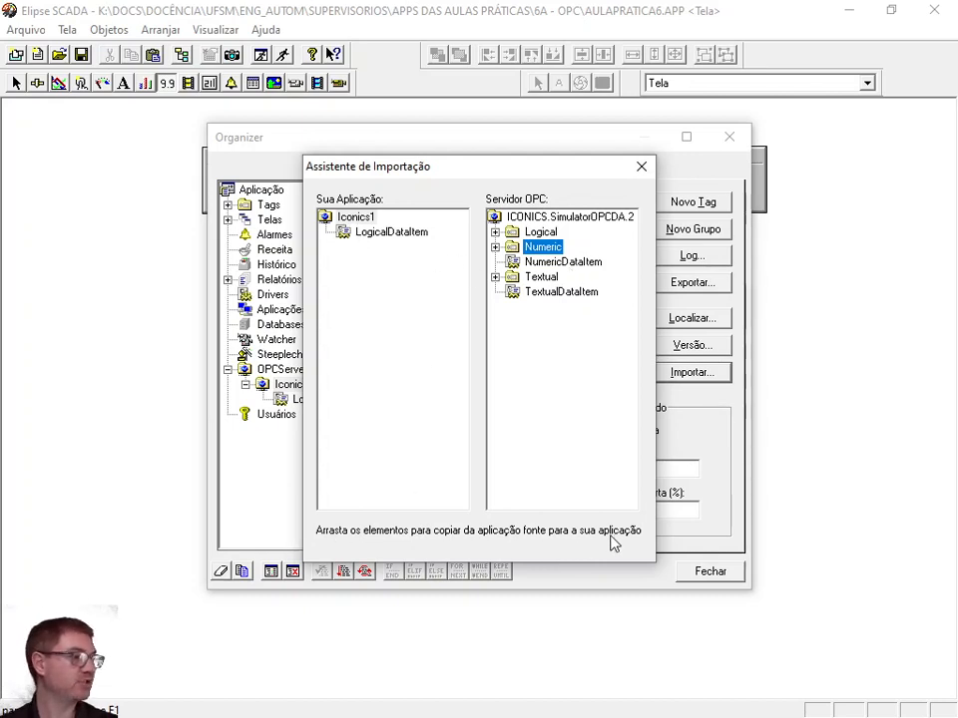
pyautogui.click(537, 264)
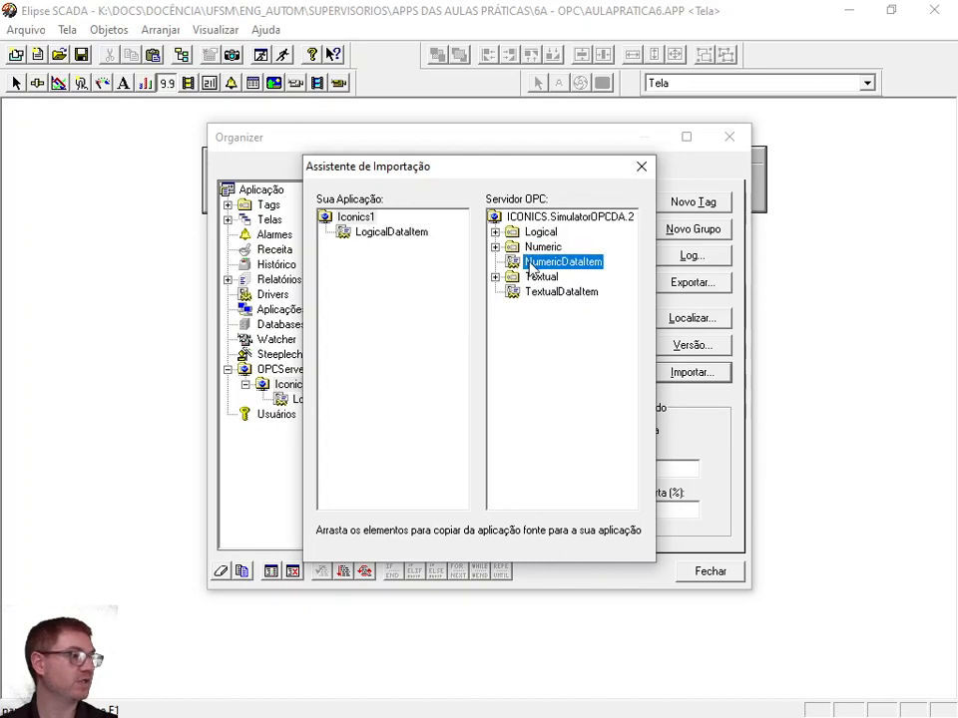
pyautogui.moveTo(538, 266); pyautogui.dragTo(365, 220)
pyautogui.moveTo(557, 286); pyautogui.dragTo(367, 225)
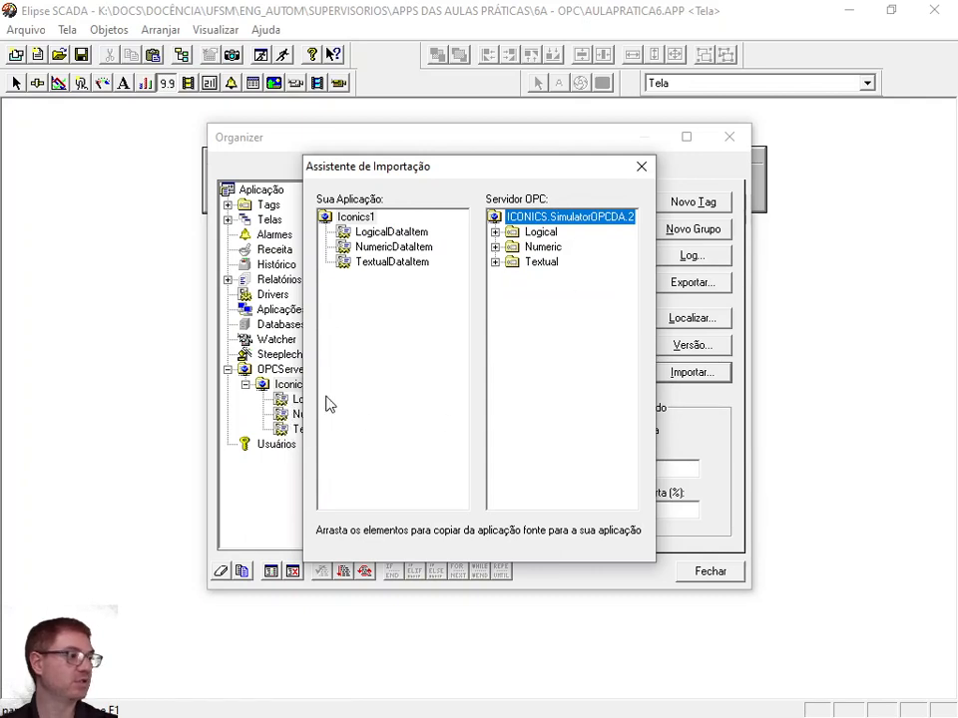
# - Close the import assistant and test the connection of LogicalDataItem under Iconics1 by reading its value several times
pyautogui.click(644, 167)
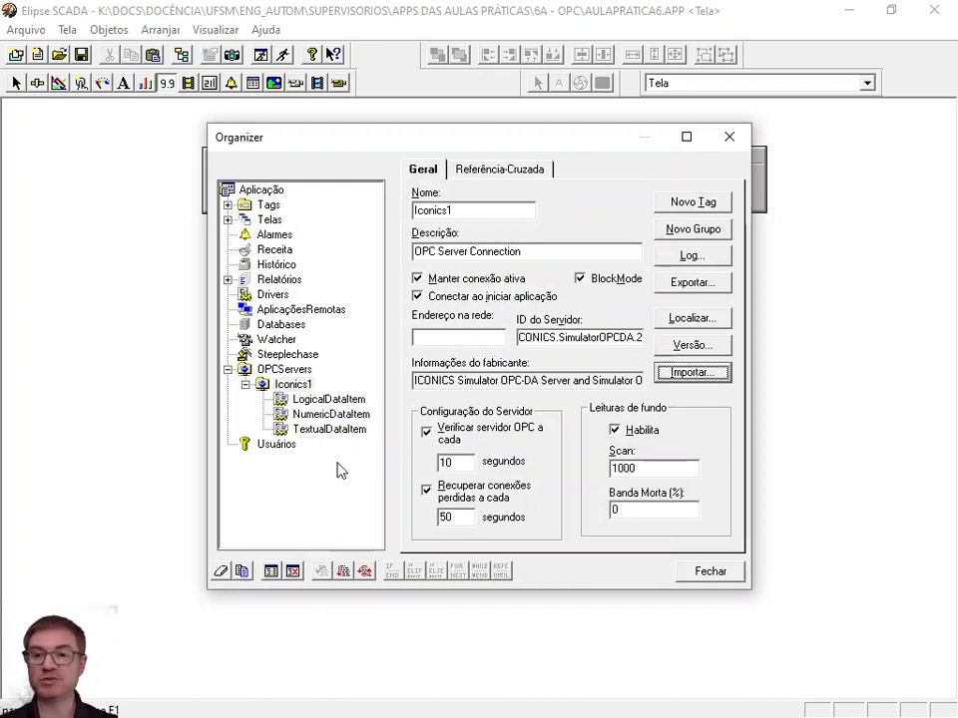
pyautogui.click(283, 403)
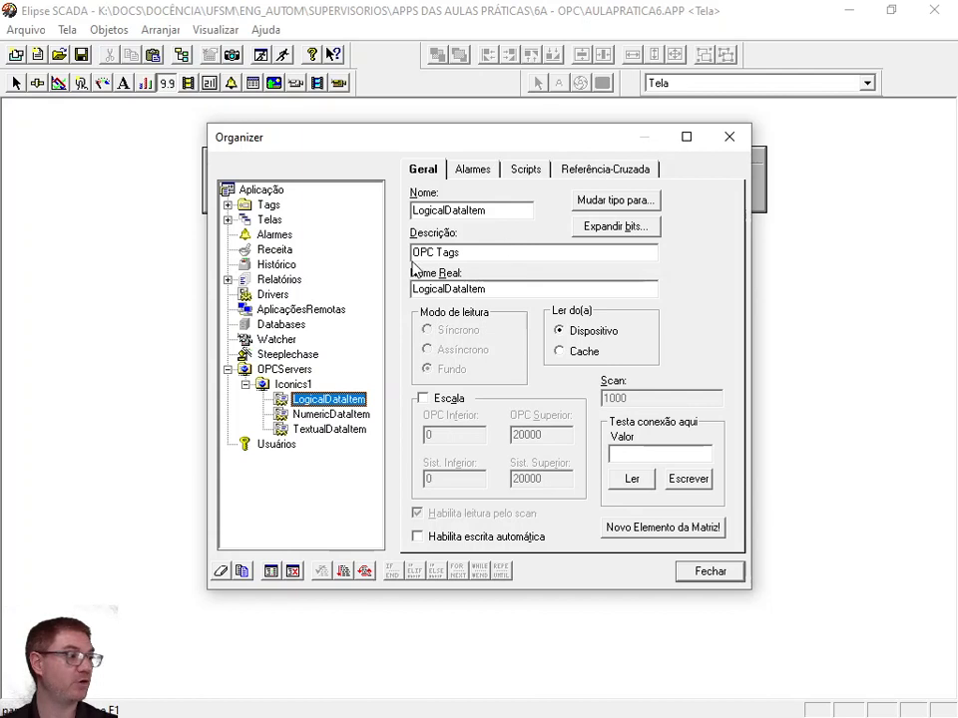
pyautogui.doubleClick(475, 210)
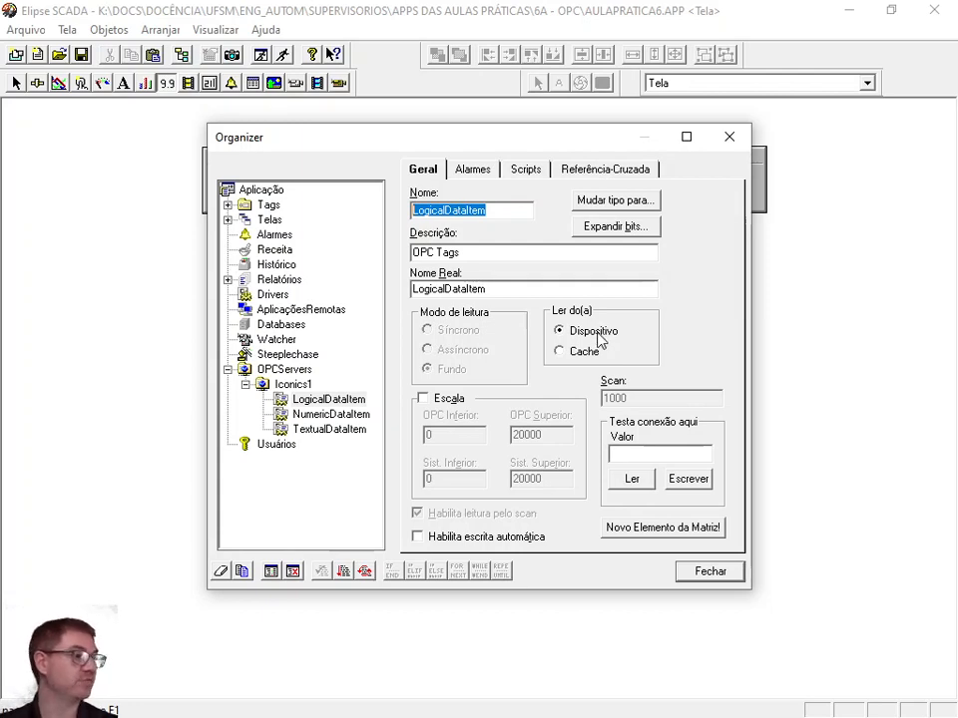
pyautogui.click(632, 480)
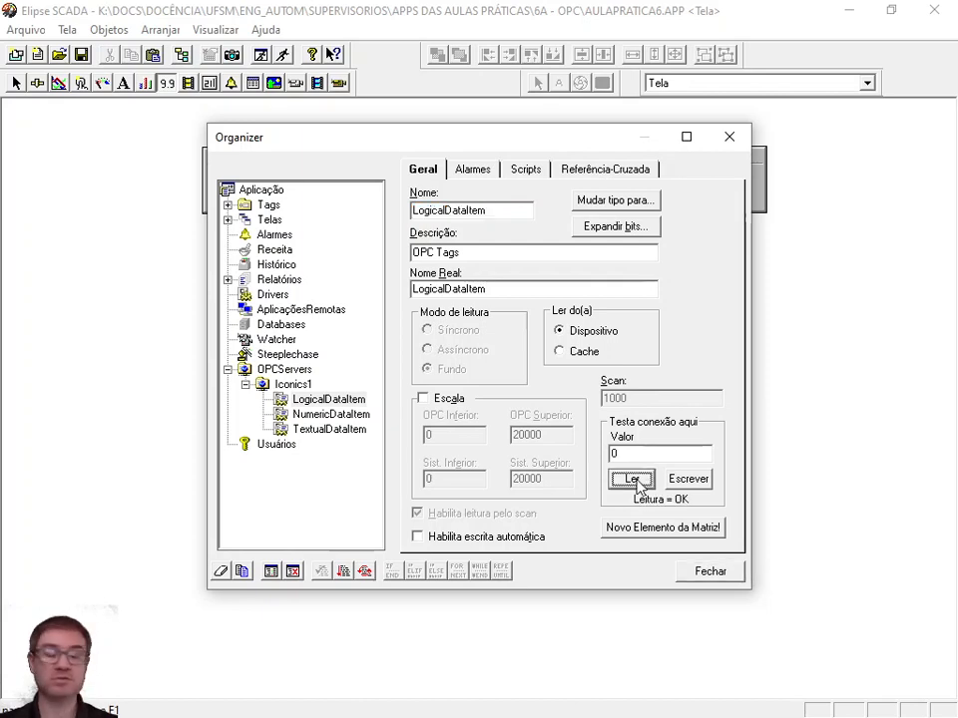
pyautogui.click(634, 481)
pyautogui.click(633, 480)
pyautogui.click(633, 480)
pyautogui.click(633, 480)
pyautogui.click(633, 480)
pyautogui.click(633, 479)
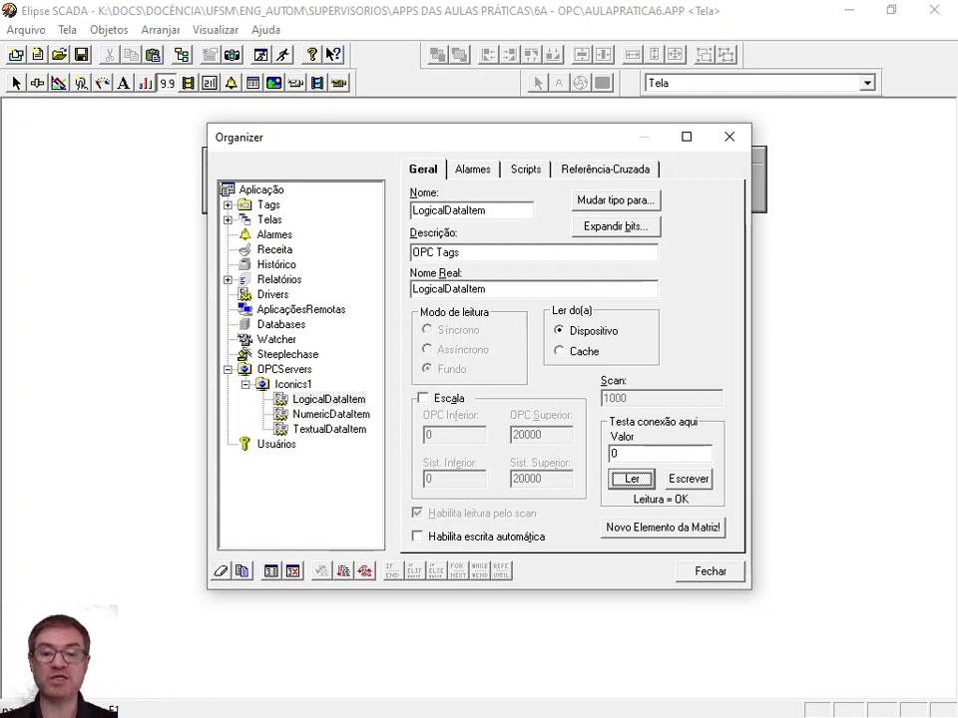
# - Switch to File Explorer and launch the Iconics - SimulatorOPCConfigurator shortcut from the supervisórios folder
pyautogui.hotkey('alt', 'Tab')
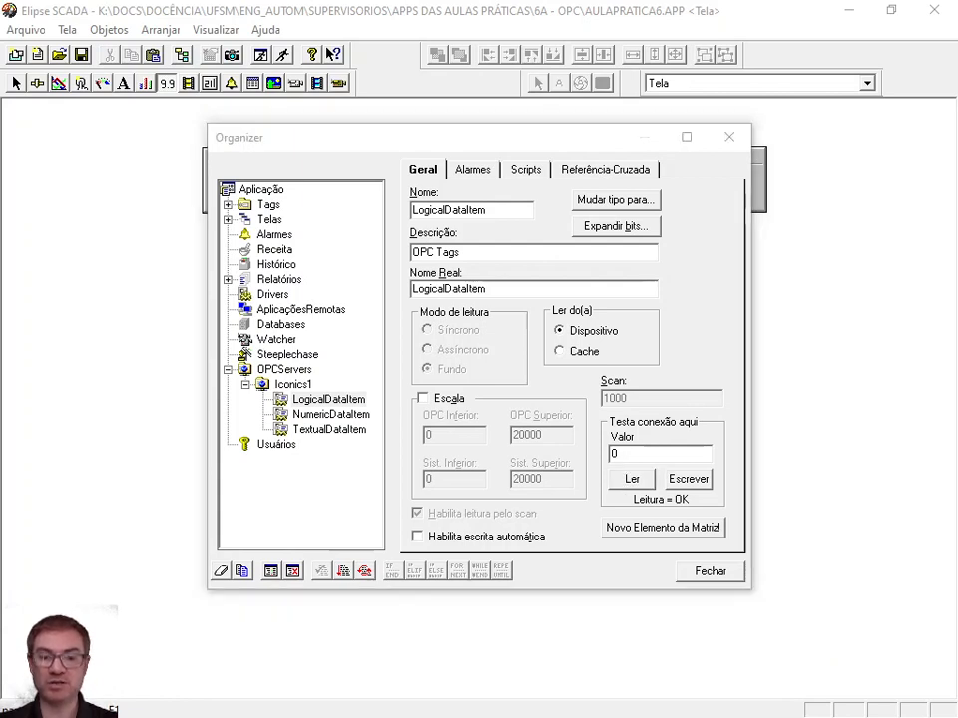
pyautogui.hotkey('alt', 'Tab')
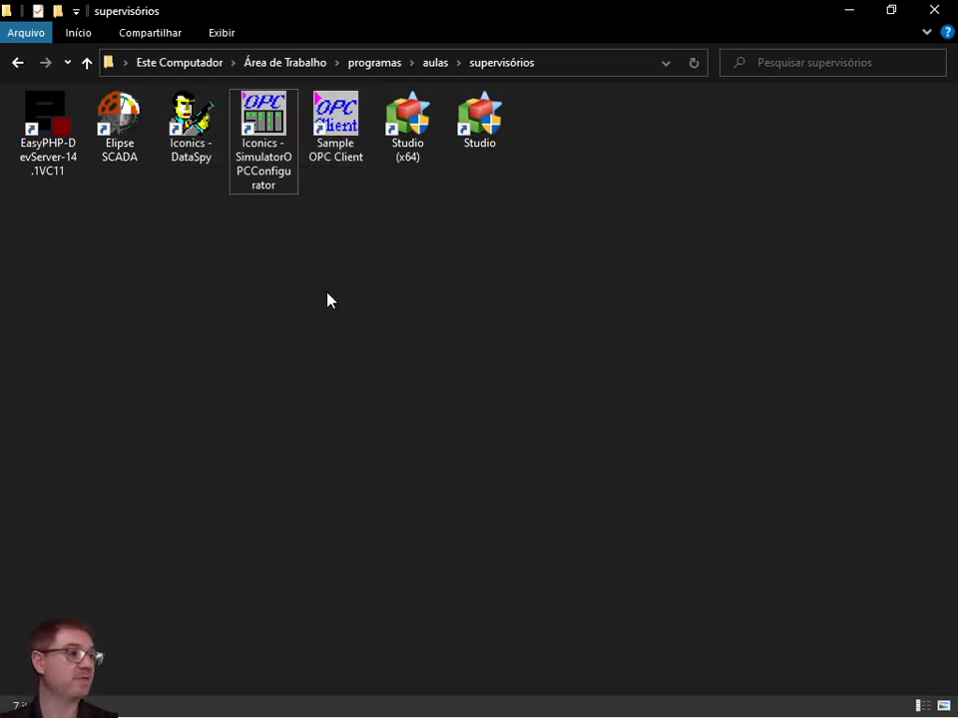
pyautogui.click(190, 148)
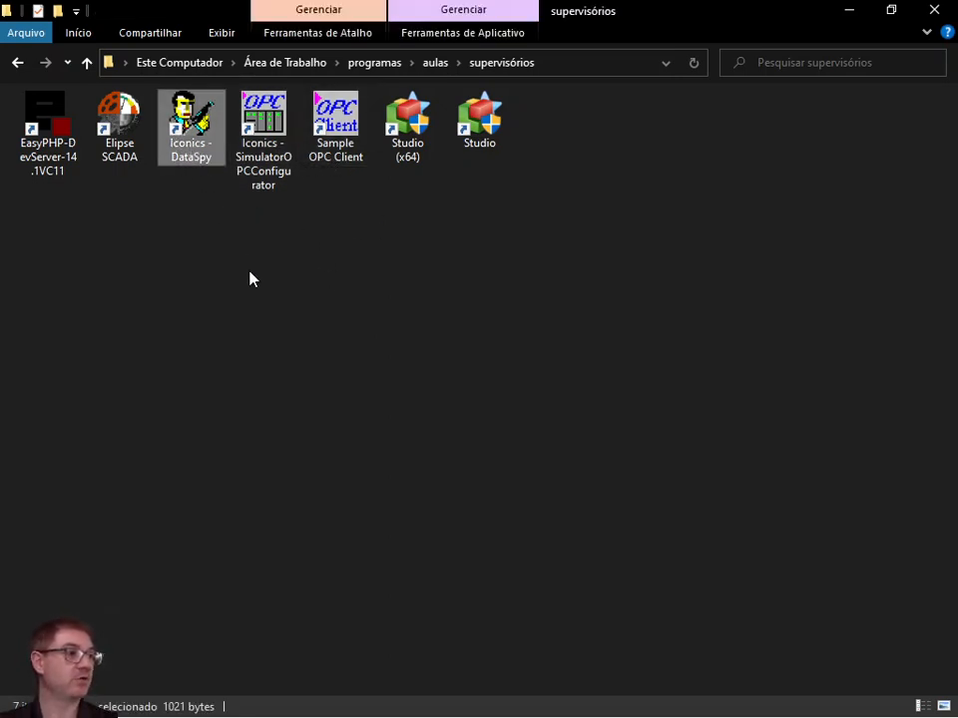
pyautogui.click(335, 145)
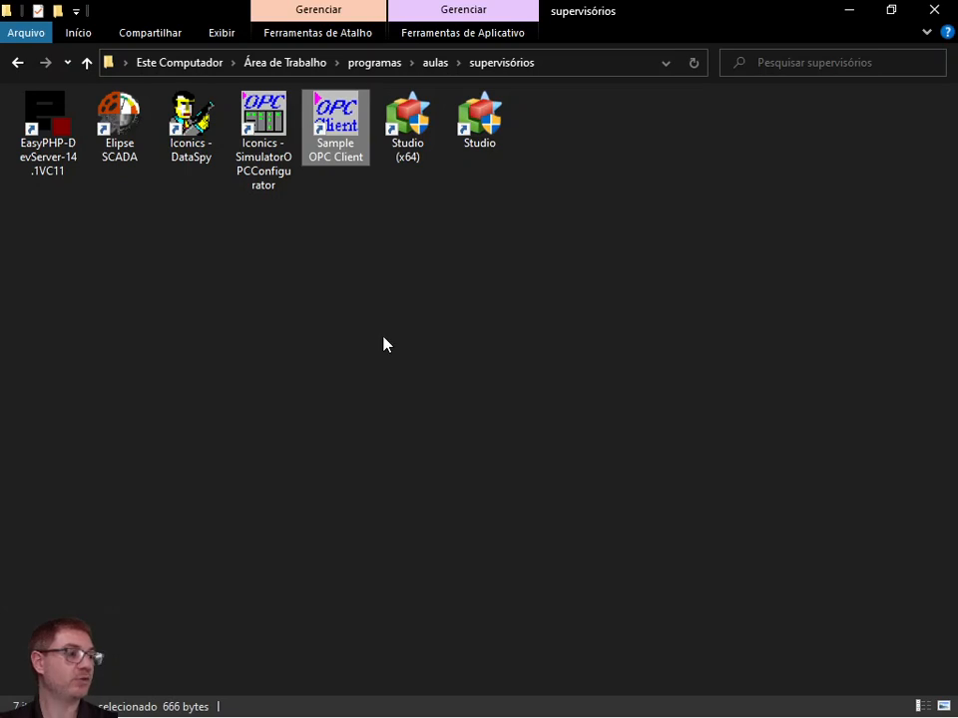
pyautogui.click(280, 193)
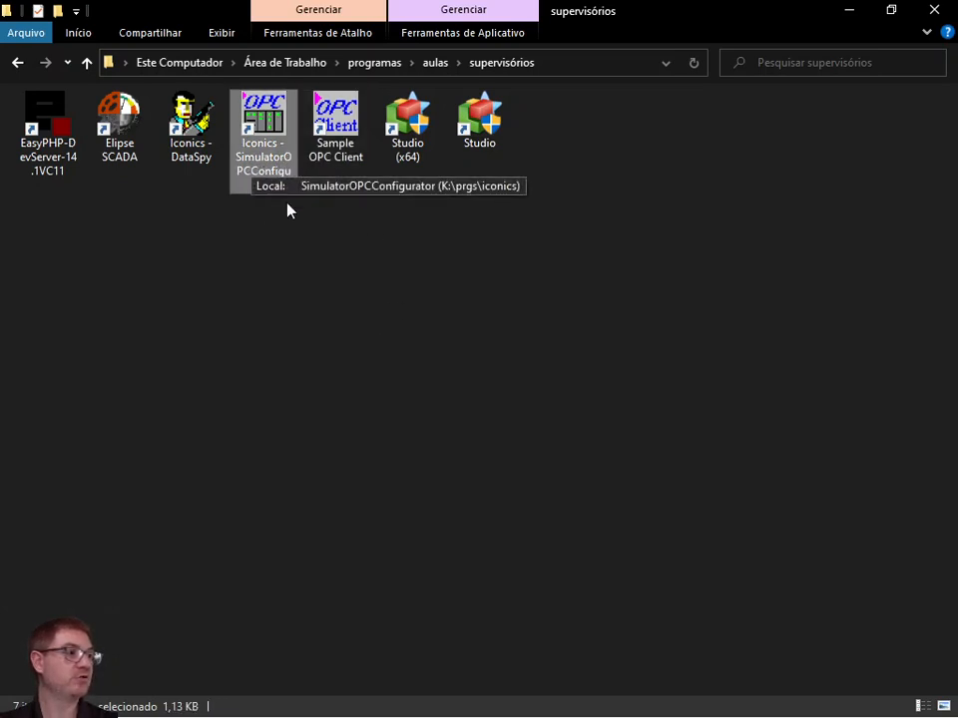
pyautogui.click(469, 304)
pyautogui.click(272, 154)
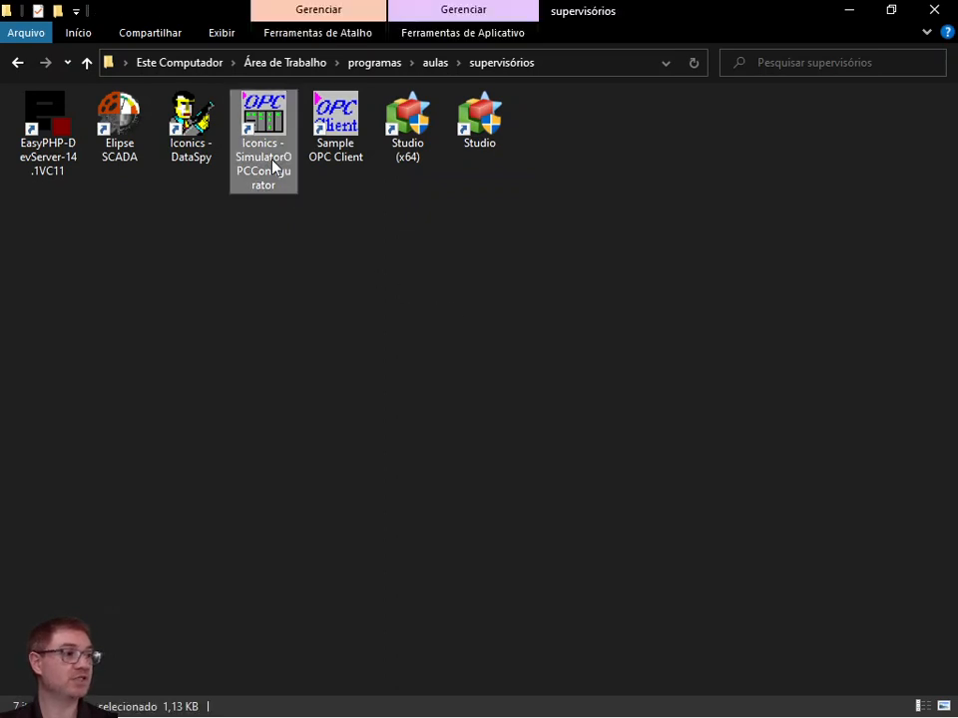
pyautogui.doubleClick(269, 145)
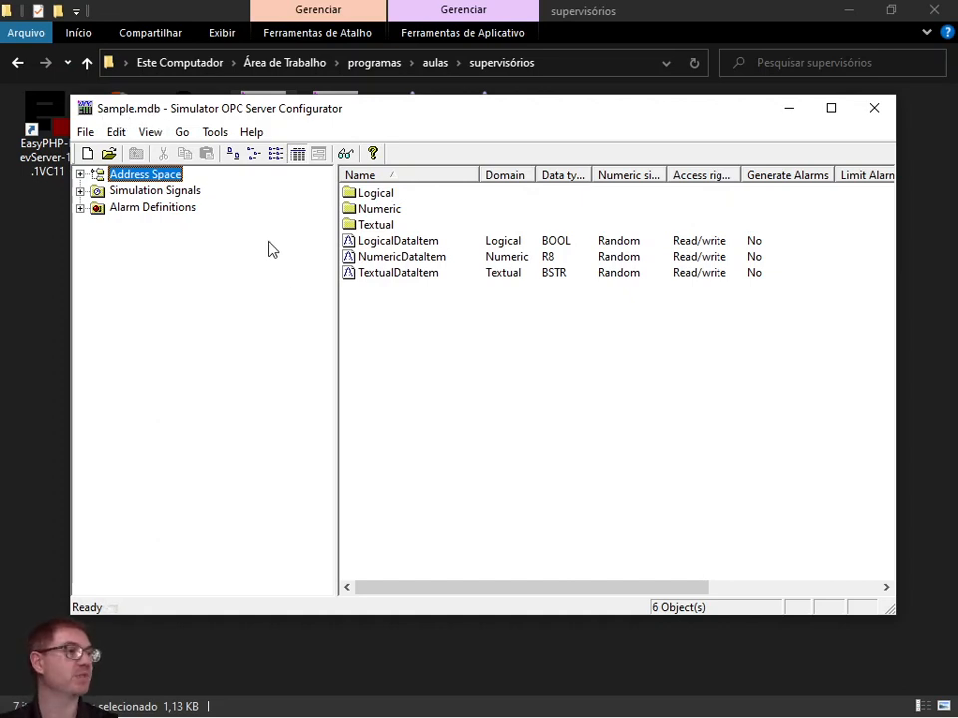
# - Expand the Address Space and examine the settings of LogicalDataItem, NumericDataItem and TextualDataItem
pyautogui.click(80, 174)
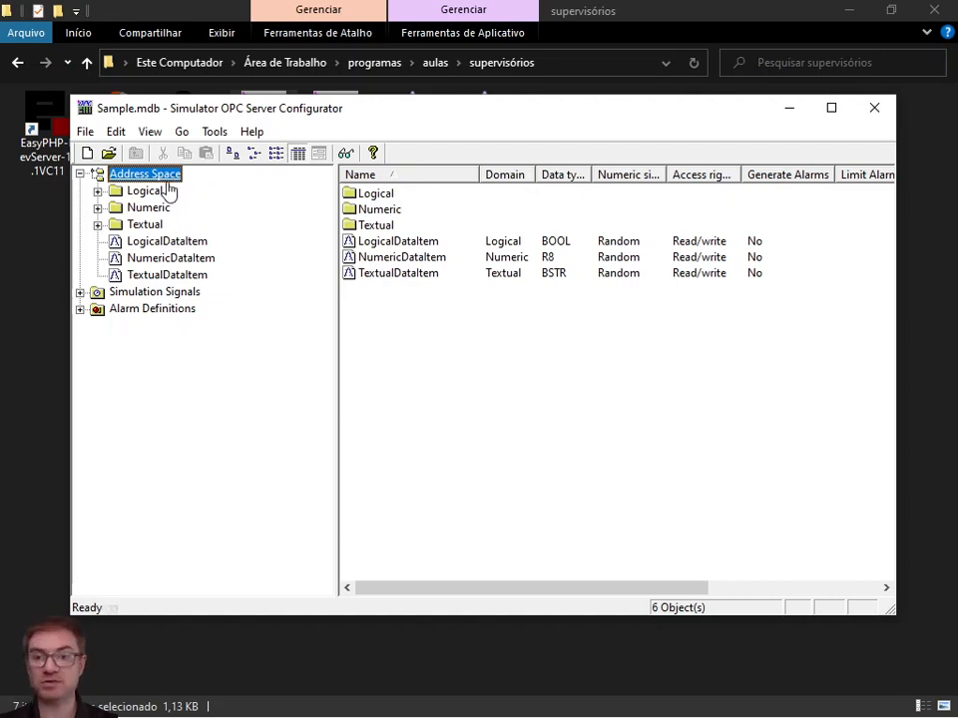
pyautogui.click(170, 276)
pyautogui.press('Up')
pyautogui.press('Up')
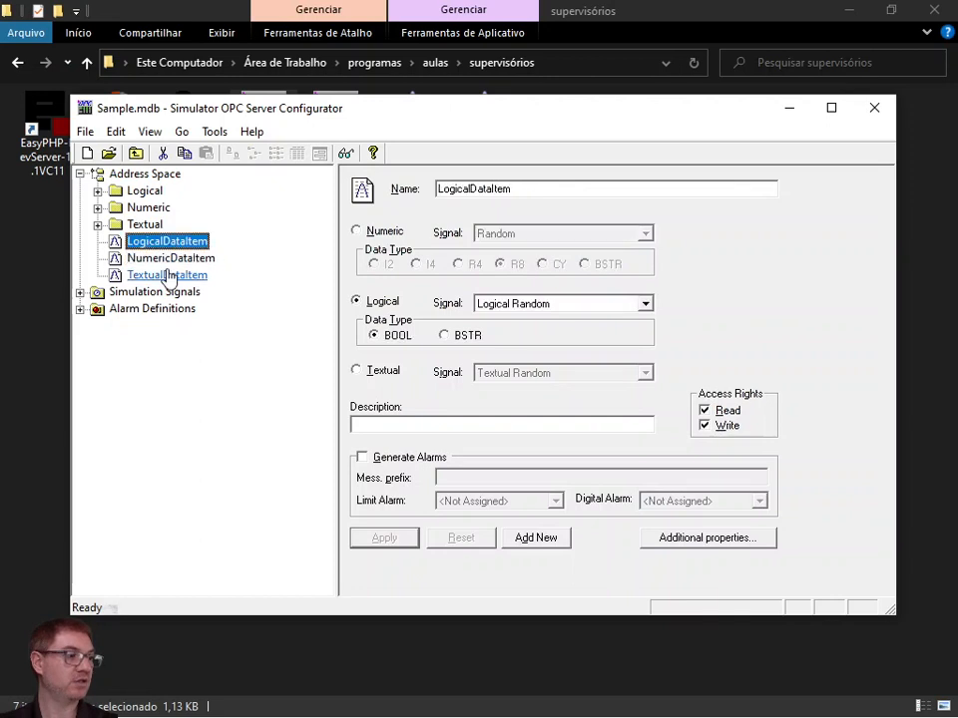
pyautogui.click(168, 274)
pyautogui.click(170, 260)
pyautogui.click(168, 242)
pyautogui.click(164, 274)
pyautogui.click(170, 258)
pyautogui.click(170, 241)
# - Look through the items inside the Logical, Numeric and Textual folders, and collapse the folders again
pyautogui.click(98, 191)
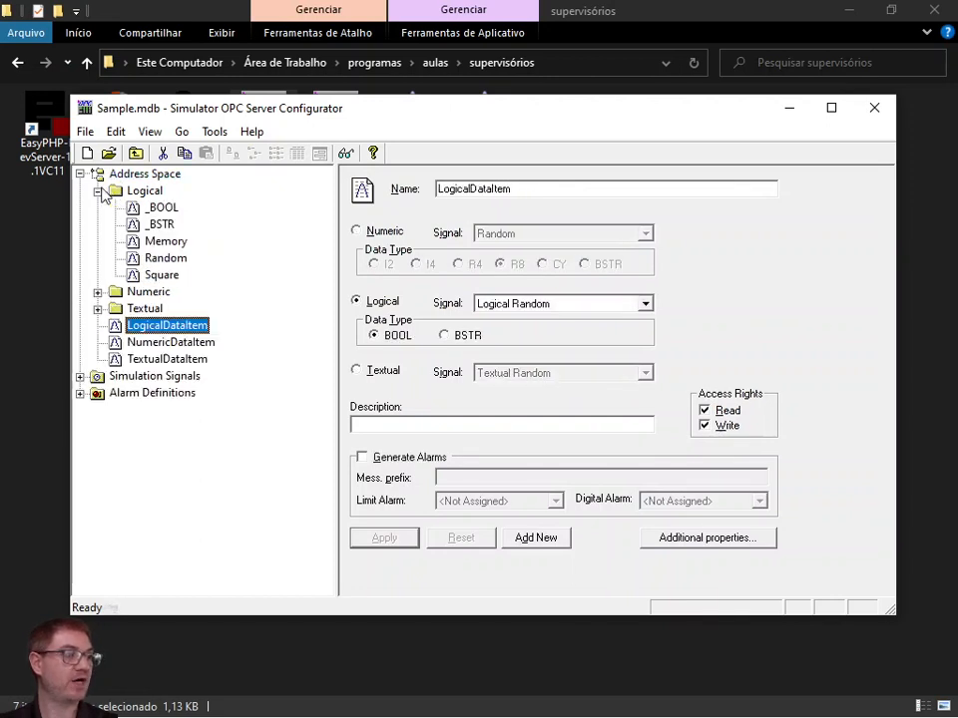
pyautogui.click(97, 291)
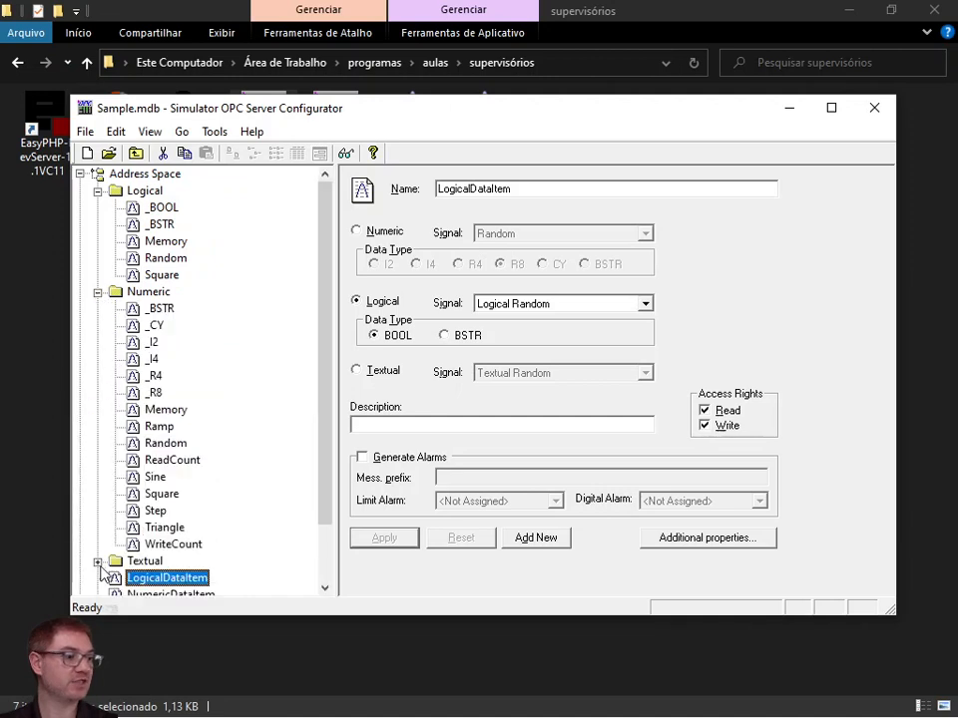
pyautogui.click(97, 559)
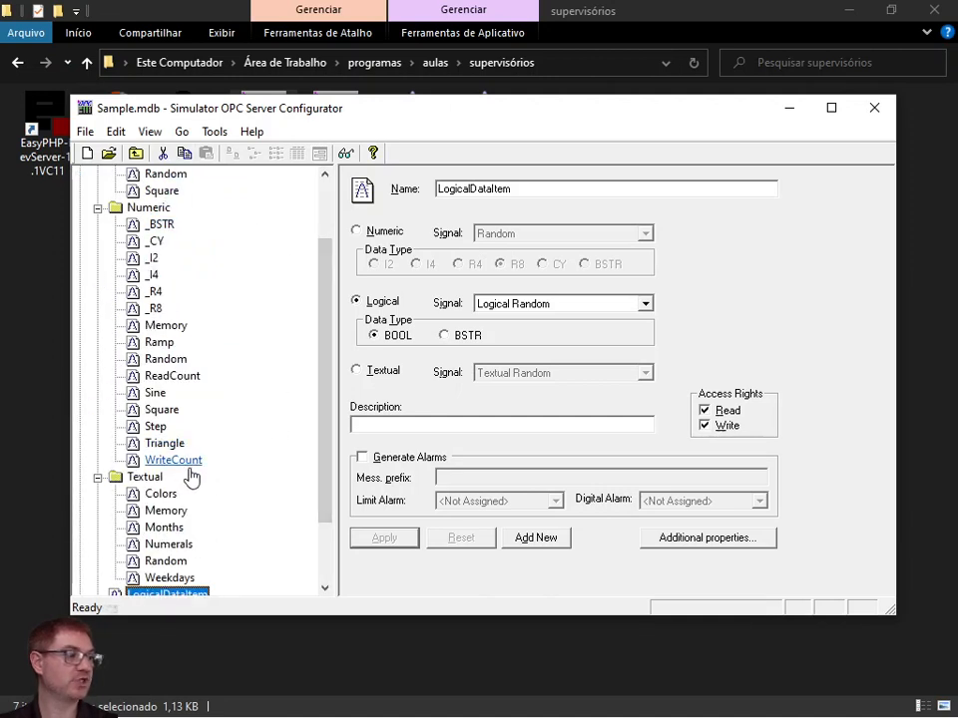
pyautogui.scroll(2, 199, 299)
pyautogui.click(98, 291)
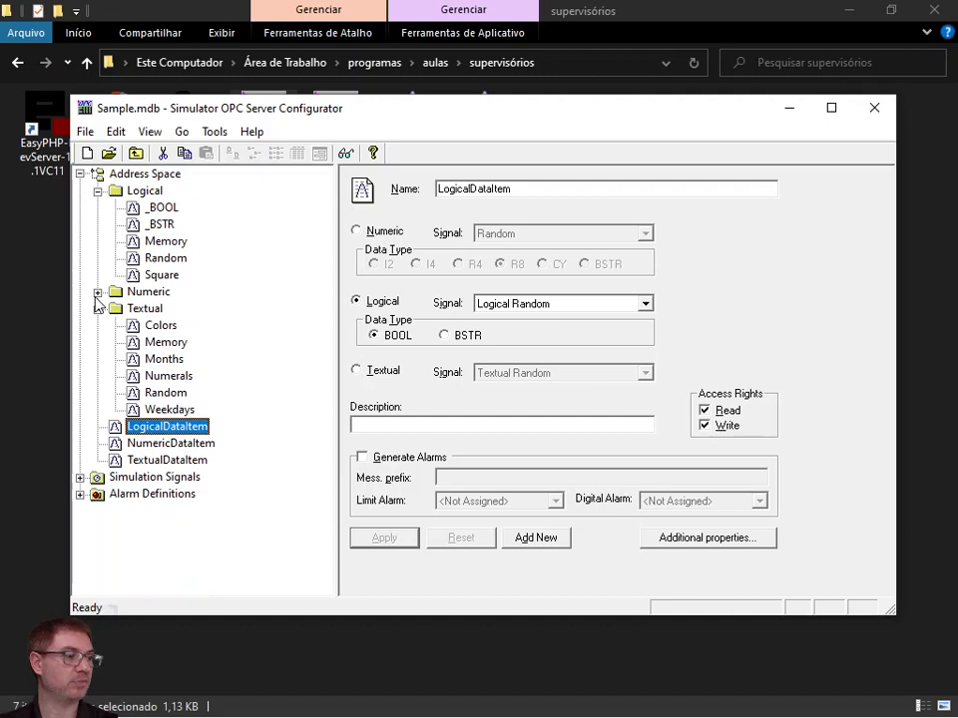
pyautogui.click(98, 190)
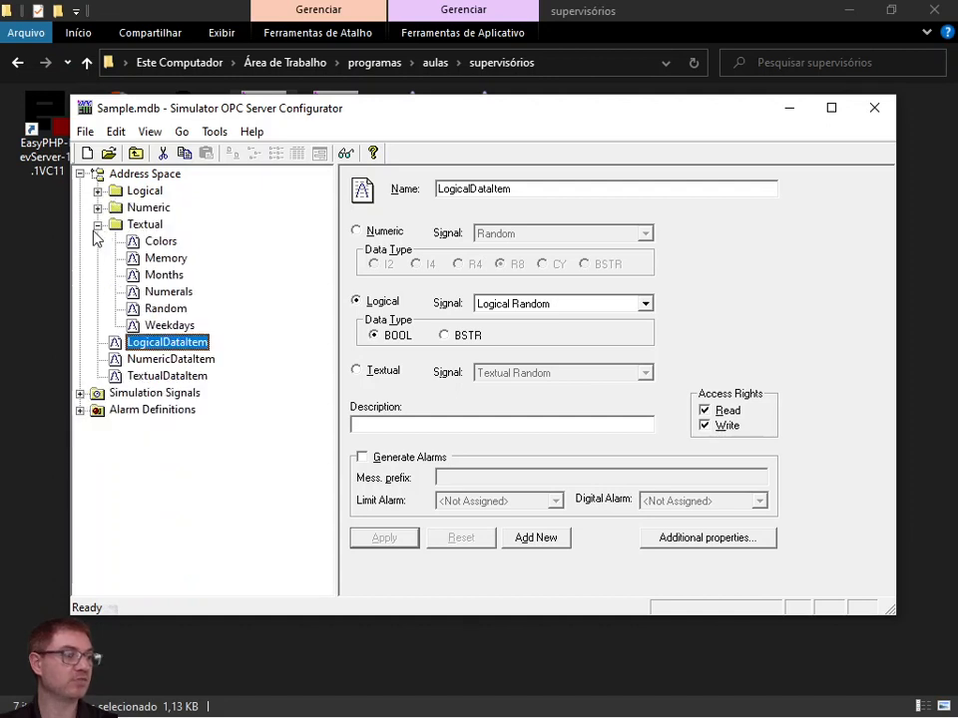
pyautogui.click(98, 224)
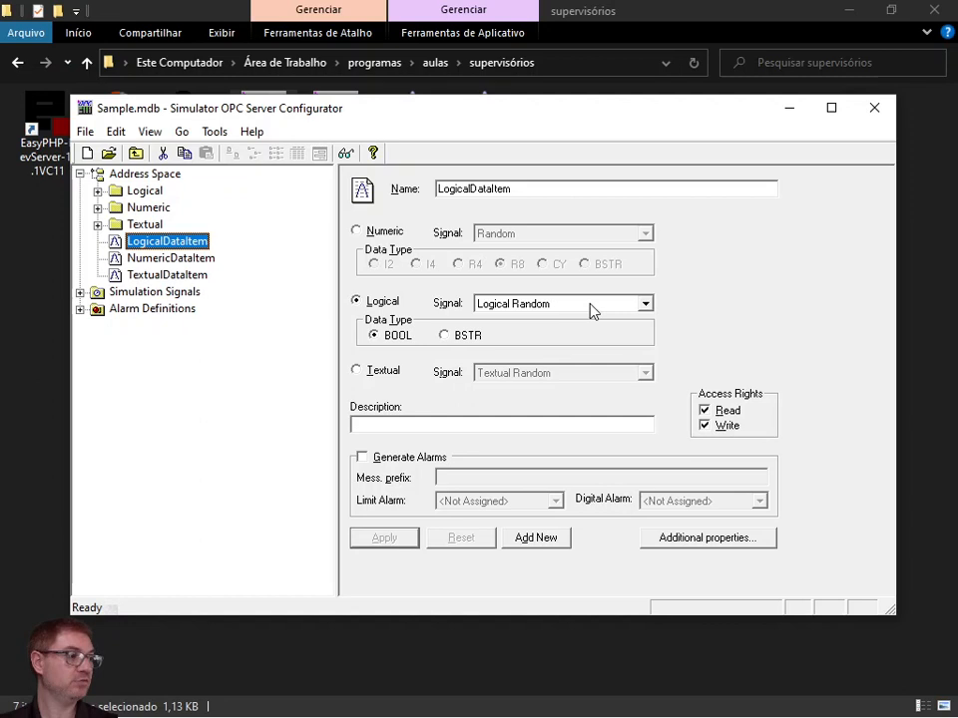
# - Find the Logical Random signal among the Simulation Signals and examine its type and parameters
pyautogui.click(80, 292)
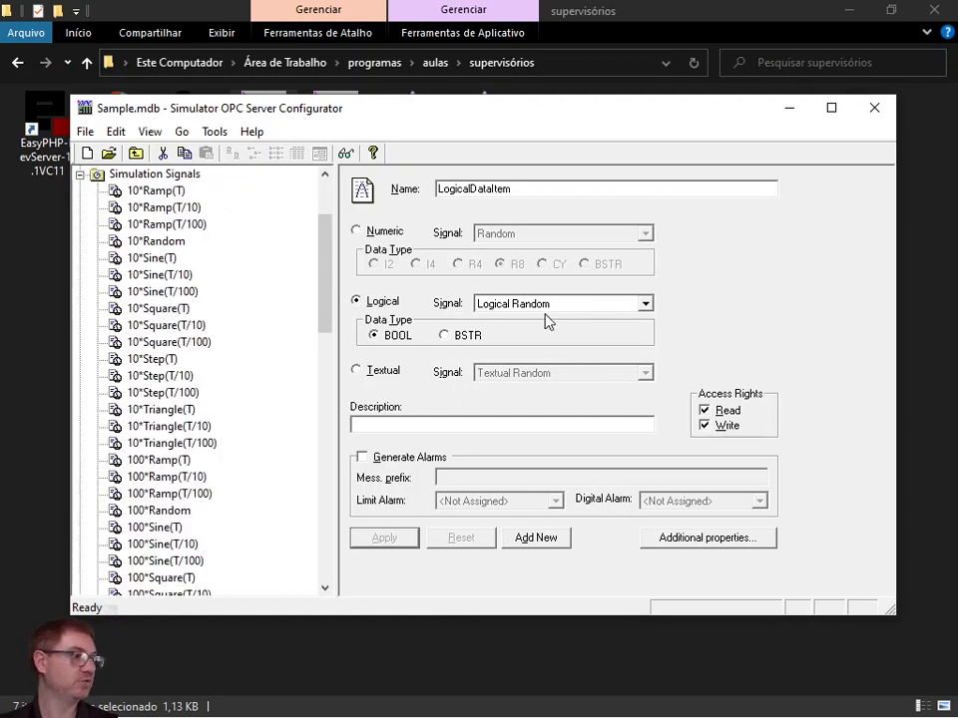
pyautogui.moveTo(328, 265); pyautogui.dragTo(321, 232)
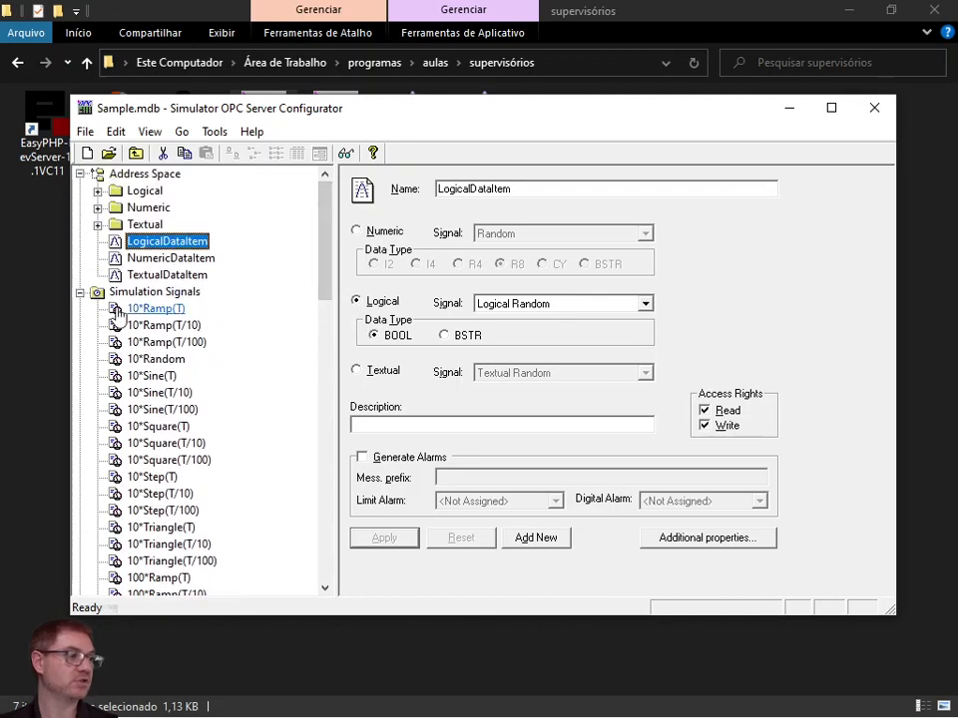
pyautogui.moveTo(327, 270); pyautogui.dragTo(332, 482)
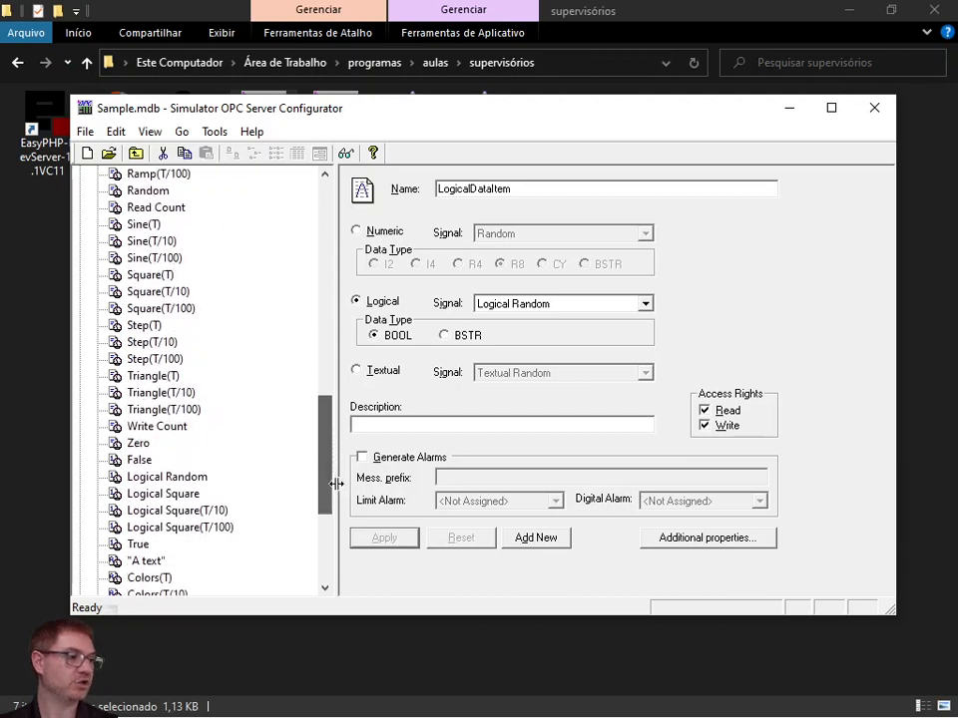
pyautogui.click(167, 477)
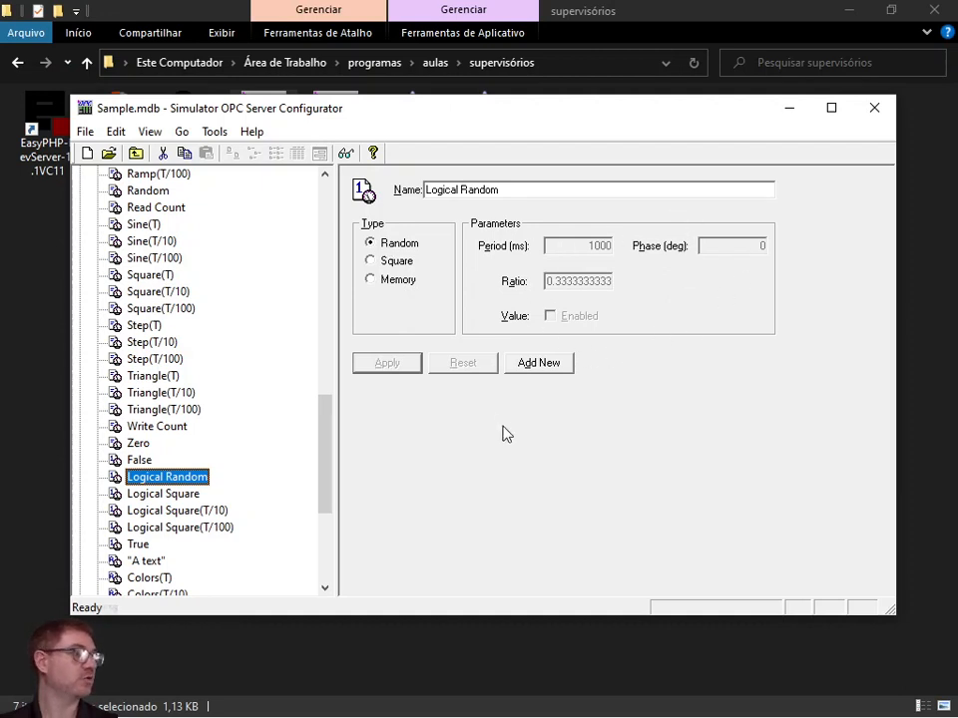
# - Check which signal NumericDataItem uses and examine the position and amplitude of the Random simulation signal
pyautogui.moveTo(323, 475); pyautogui.dragTo(320, 262)
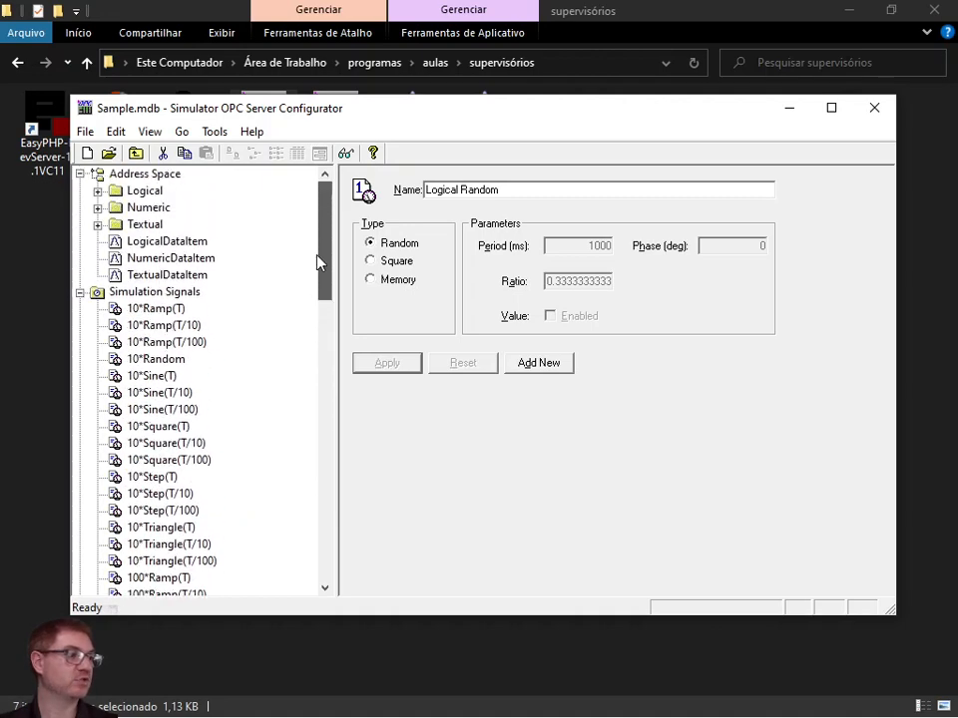
pyautogui.click(124, 259)
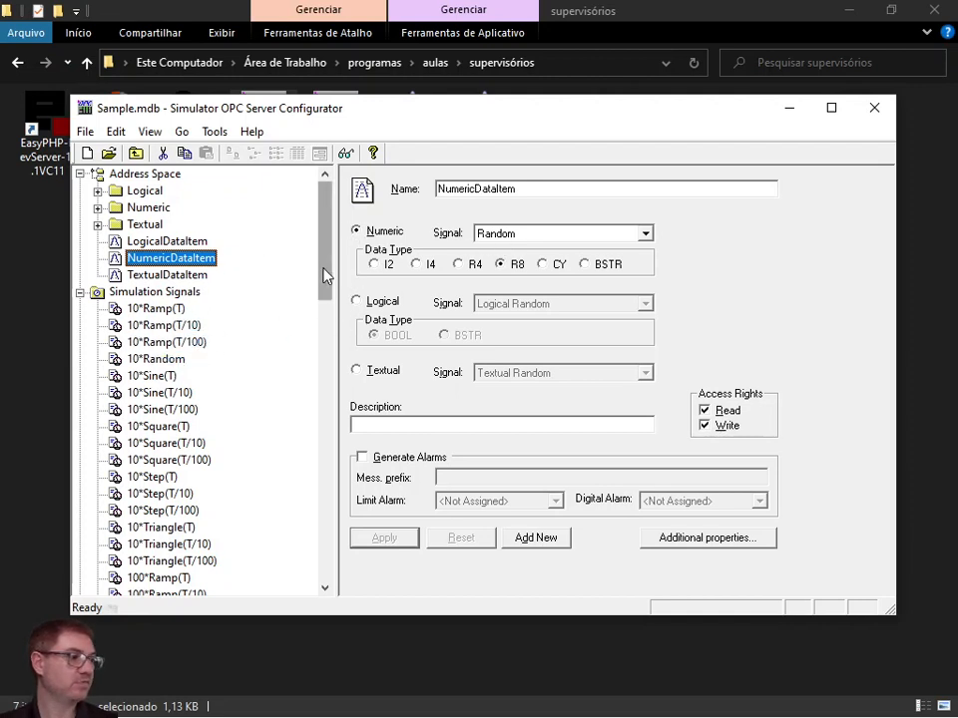
pyautogui.moveTo(323, 275); pyautogui.dragTo(309, 389)
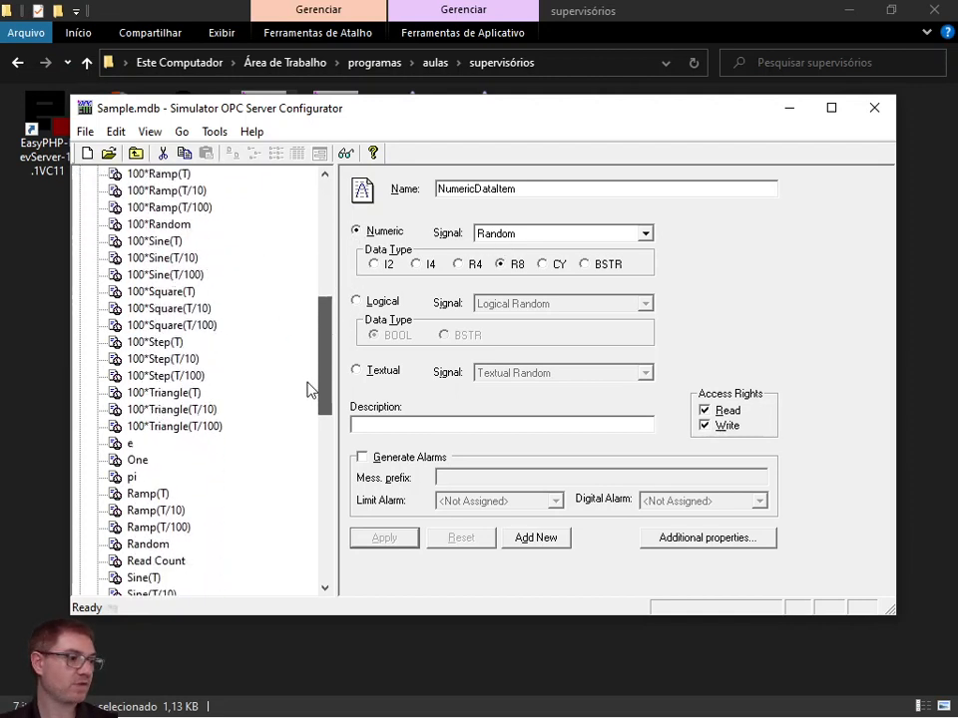
pyautogui.click(154, 547)
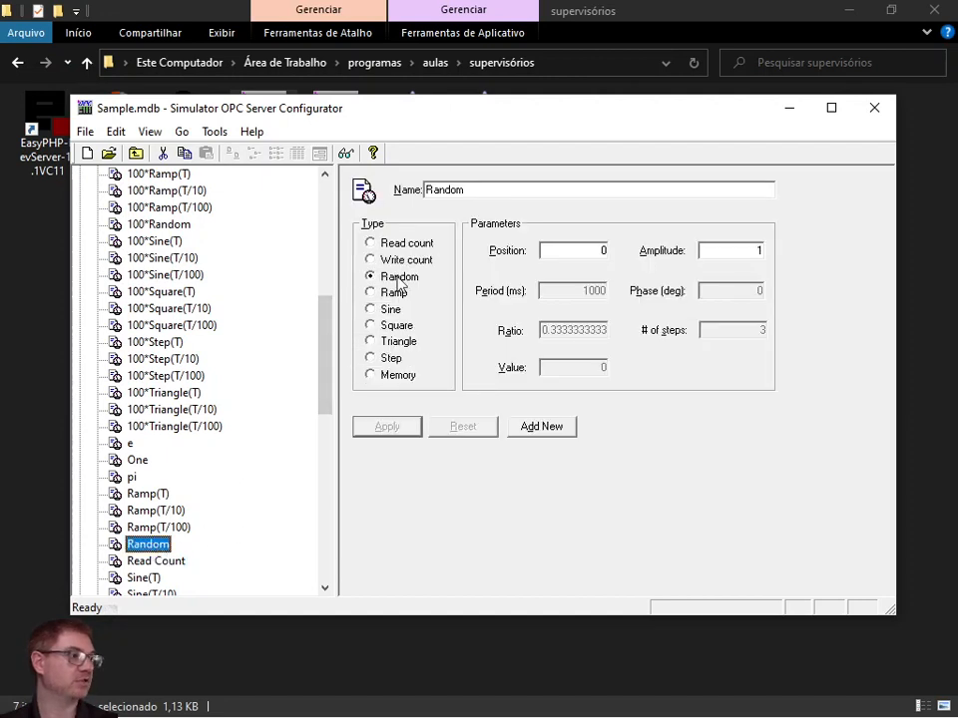
pyautogui.moveTo(592, 249); pyautogui.dragTo(638, 251)
pyautogui.moveTo(743, 249); pyautogui.dragTo(795, 245)
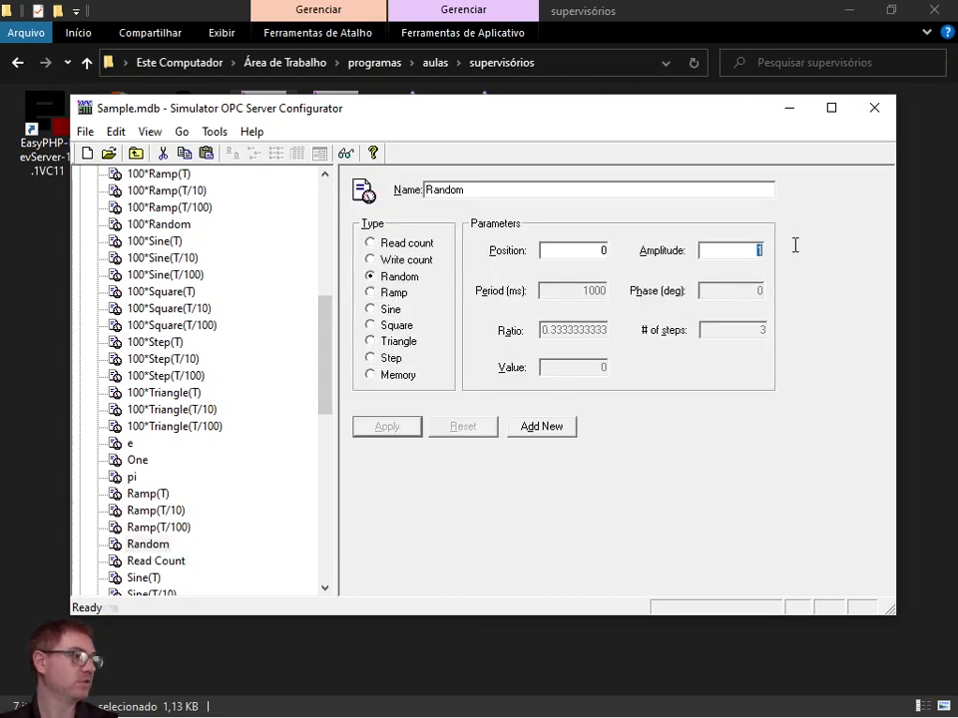
pyautogui.moveTo(580, 245); pyautogui.dragTo(678, 283)
pyautogui.moveTo(738, 250); pyautogui.dragTo(764, 249)
pyautogui.moveTo(599, 249); pyautogui.dragTo(639, 253)
pyautogui.moveTo(737, 248); pyautogui.dragTo(793, 256)
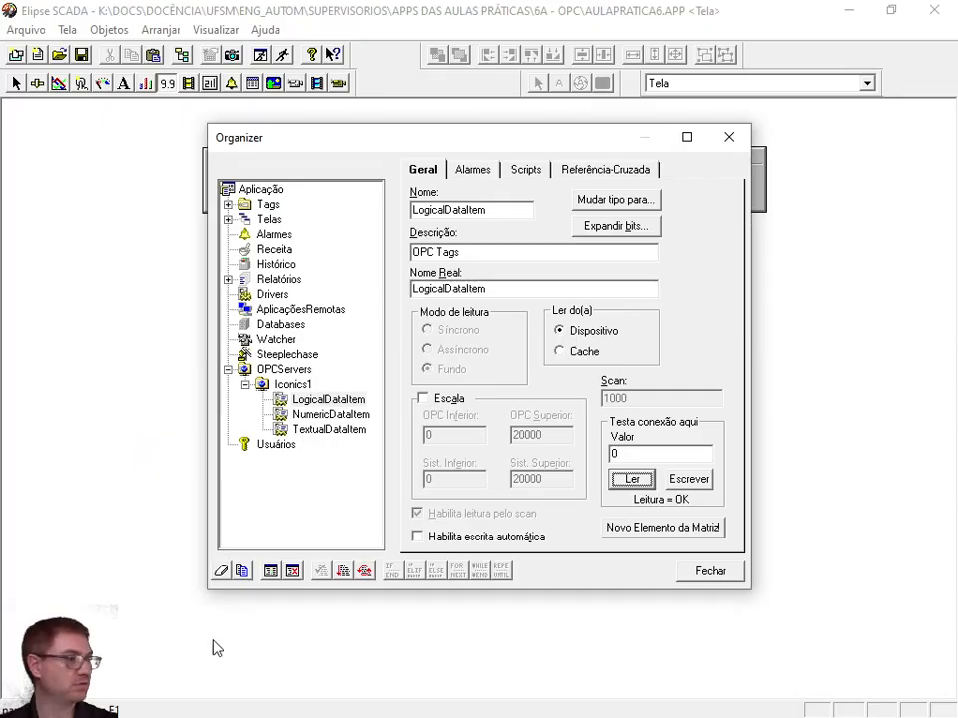
# - Back in Elipse SCADA, test the connection of NumericDataItem by reading its value repeatedly
pyautogui.click(329, 414)
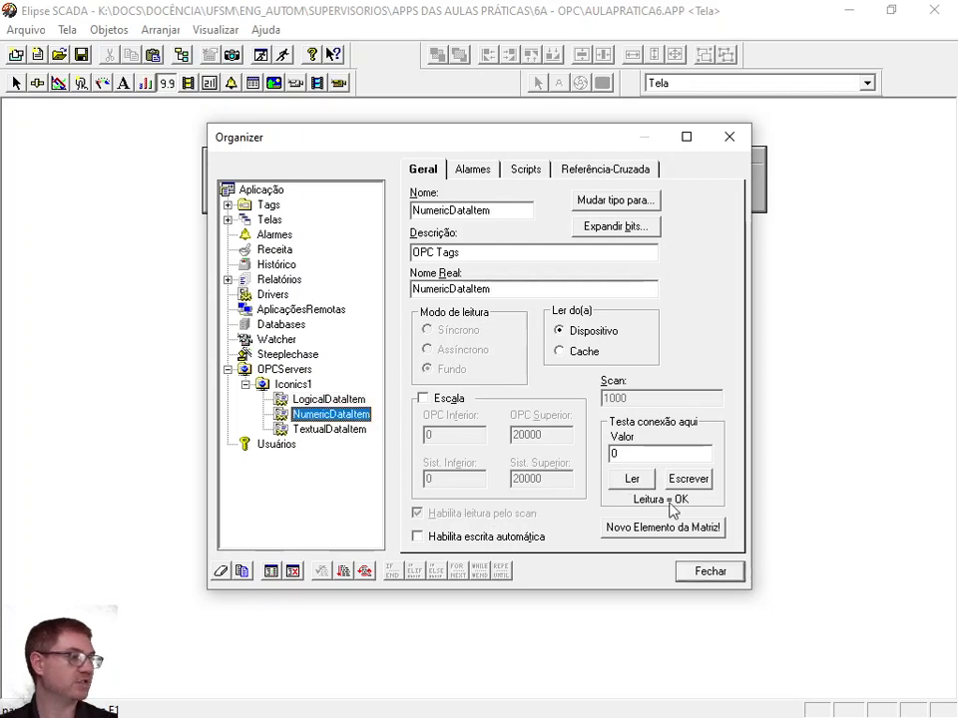
pyautogui.click(640, 483)
pyautogui.click(639, 483)
pyautogui.click(640, 482)
pyautogui.click(640, 483)
pyautogui.click(640, 483)
pyautogui.click(640, 483)
pyautogui.click(640, 475)
pyautogui.click(643, 476)
pyautogui.click(647, 476)
pyautogui.click(651, 476)
pyautogui.click(647, 476)
pyautogui.click(641, 477)
pyautogui.moveTo(657, 454); pyautogui.dragTo(599, 457)
pyautogui.click(640, 486)
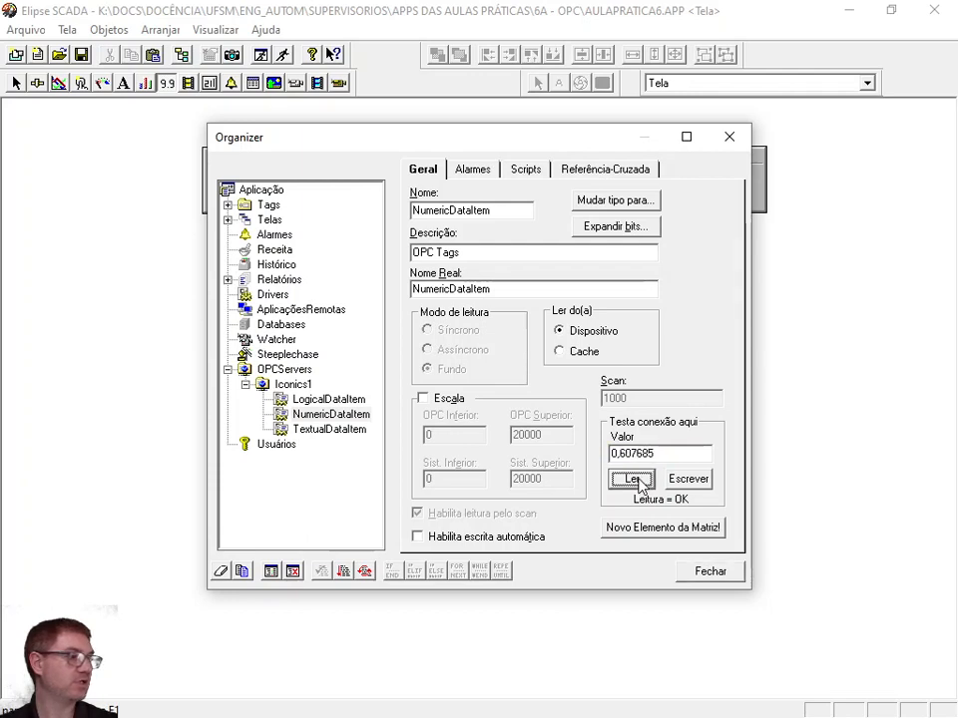
# - Test the connection of LogicalDataItem and TextualDataItem by reading their values
pyautogui.click(329, 399)
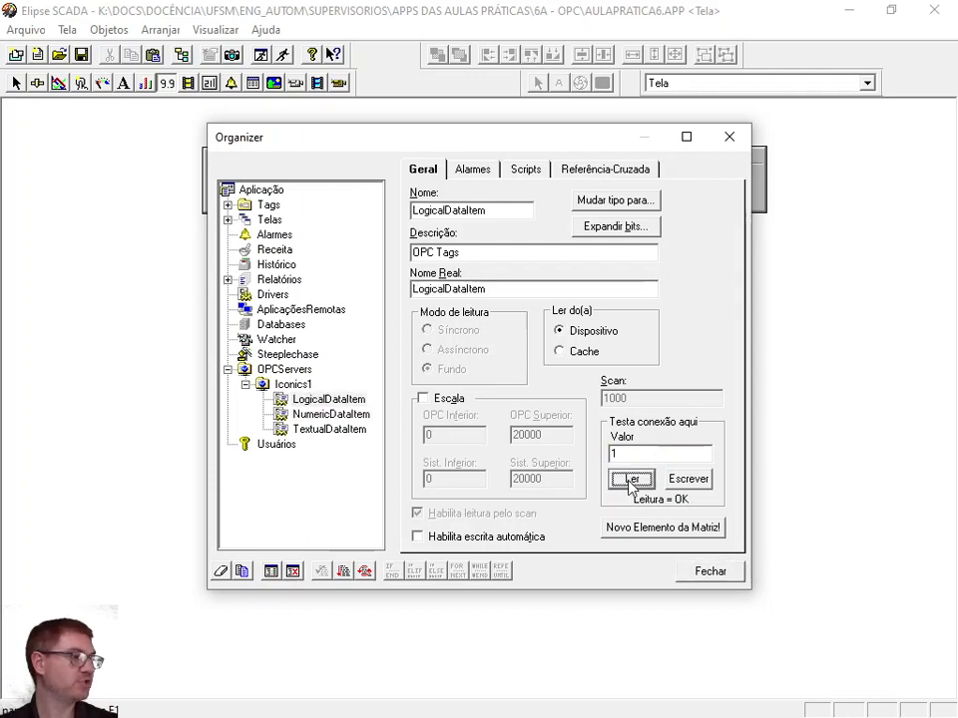
pyautogui.click(329, 429)
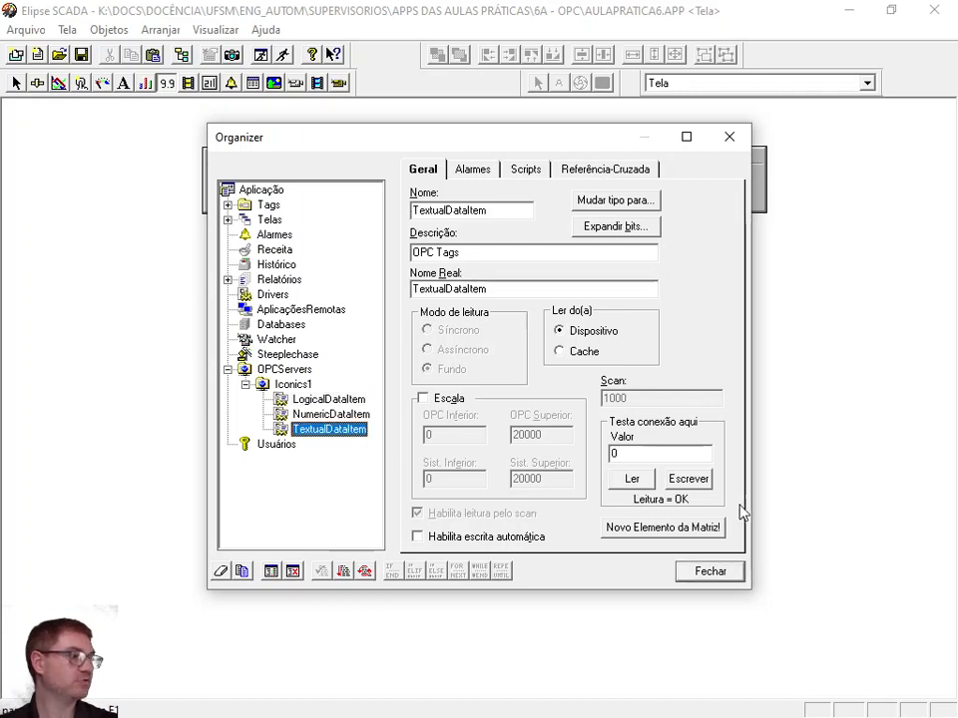
pyautogui.moveTo(630, 454); pyautogui.dragTo(599, 471)
pyautogui.click(628, 481)
pyautogui.click(624, 481)
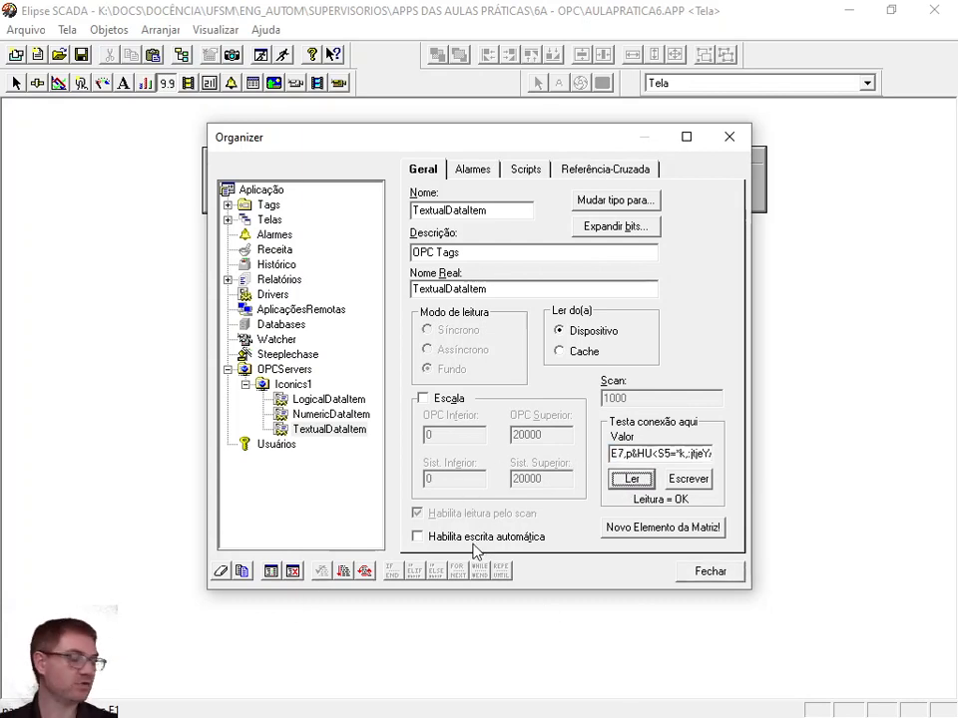
# - Switch to the Simulator OPC Server Configurator and check which signal TextualDataItem uses
pyautogui.hotkey('alt', 'Tab')
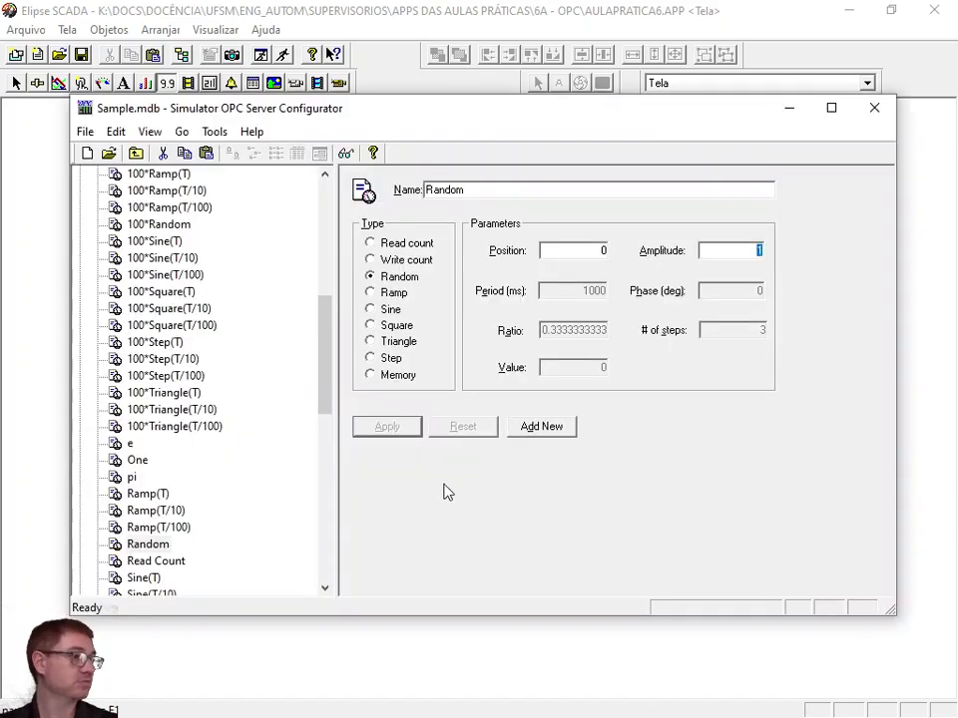
pyautogui.scroll(3, 327, 335)
pyautogui.scroll(5, 327, 335)
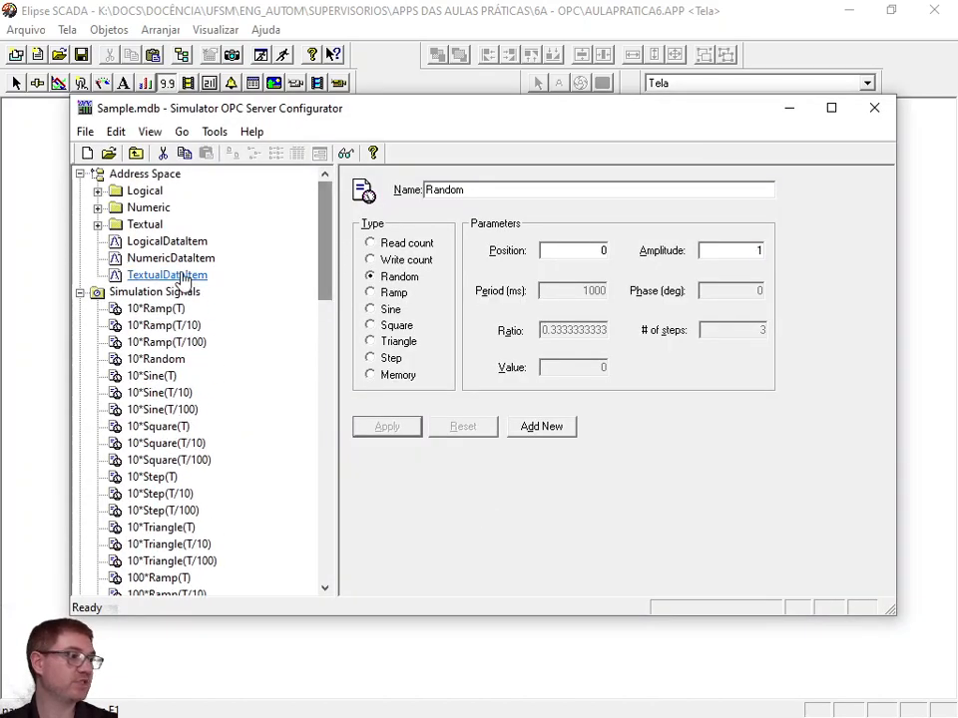
pyautogui.click(187, 274)
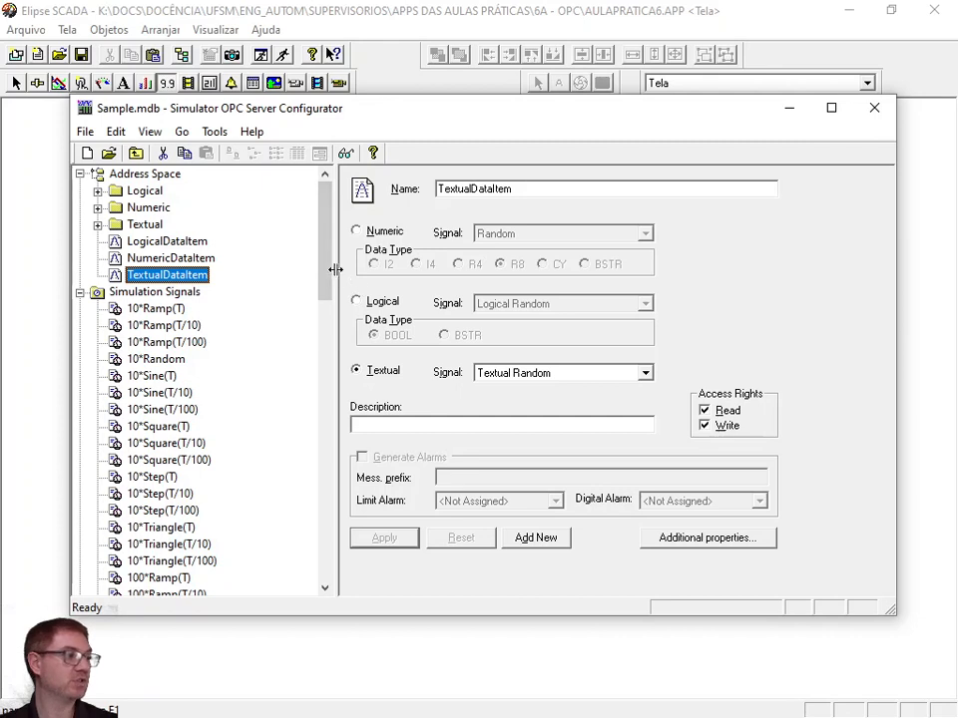
# - Find the Textual Random signal among the Simulation Signals and examine its minimum and maximum length
pyautogui.moveTo(326, 274); pyautogui.dragTo(322, 475)
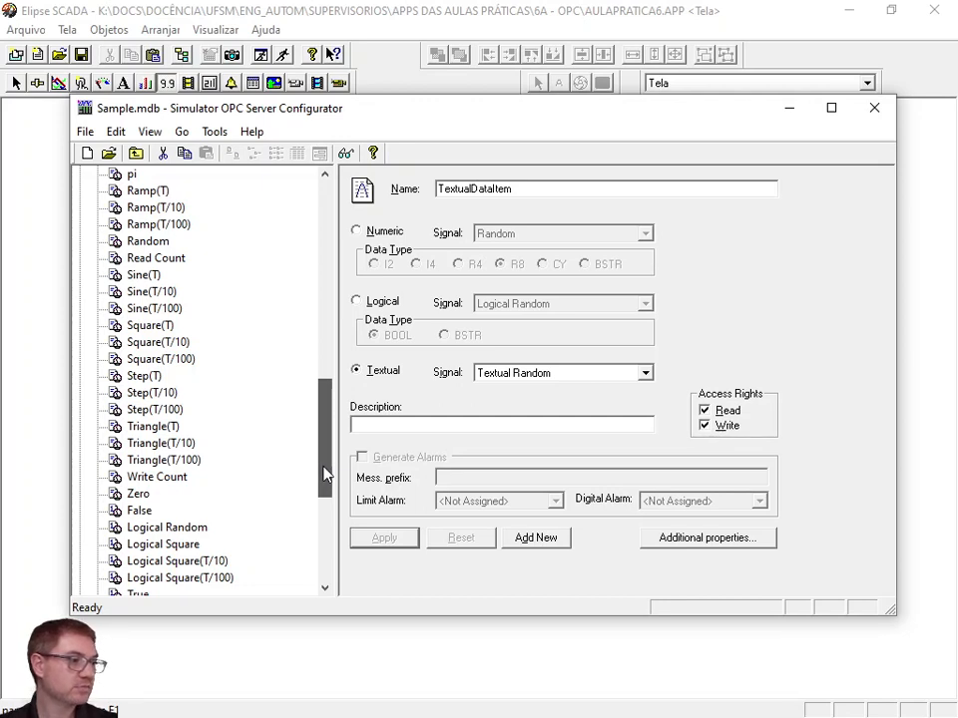
pyautogui.click(151, 325)
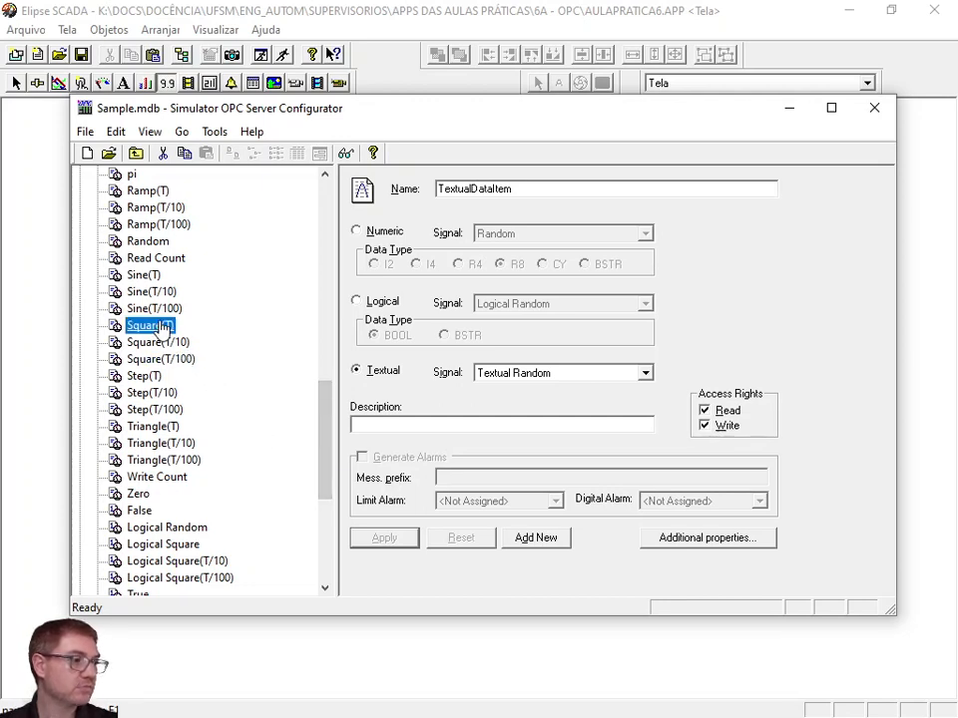
pyautogui.press('Down')
pyautogui.press('Down')
pyautogui.press('Down')
pyautogui.press('Down')
pyautogui.press('Down')
pyautogui.press('Down')
pyautogui.press('Down')
pyautogui.press('Down')
pyautogui.press('Down')
pyautogui.press('Down')
pyautogui.press('Down')
pyautogui.press('Down')
pyautogui.press('Down')
pyautogui.press('Down')
pyautogui.press('Down')
pyautogui.press('Down')
pyautogui.press('Down')
pyautogui.press('Down')
pyautogui.press('Down')
pyautogui.press('Down')
pyautogui.press('Down')
pyautogui.press('Down')
pyautogui.press('Down')
pyautogui.press('Down')
pyautogui.press('Down')
pyautogui.press('Down')
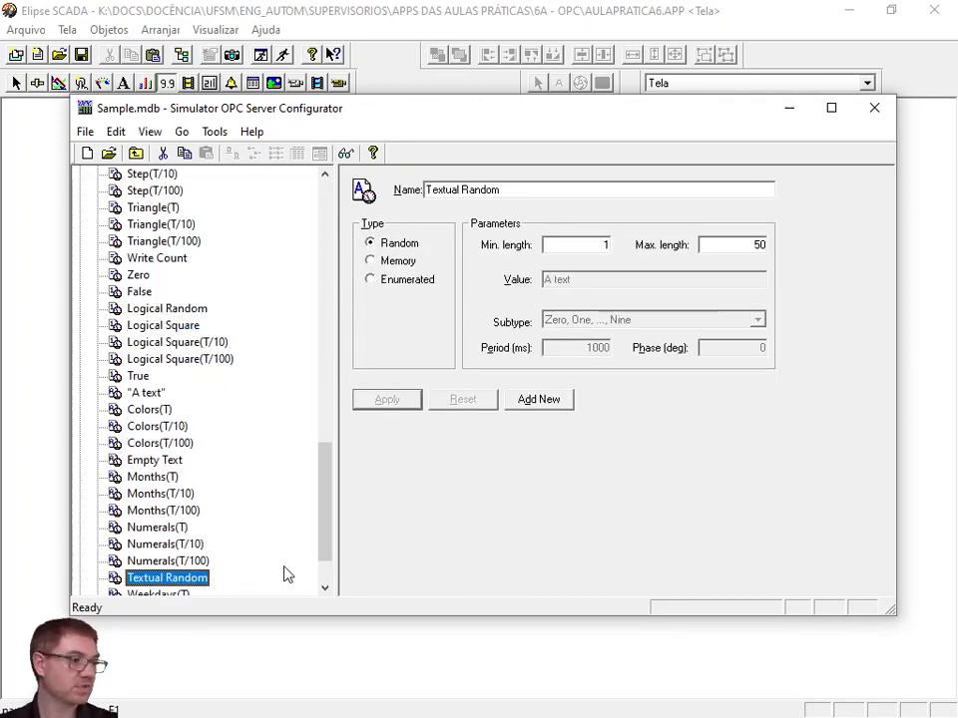
pyautogui.doubleClick(559, 246)
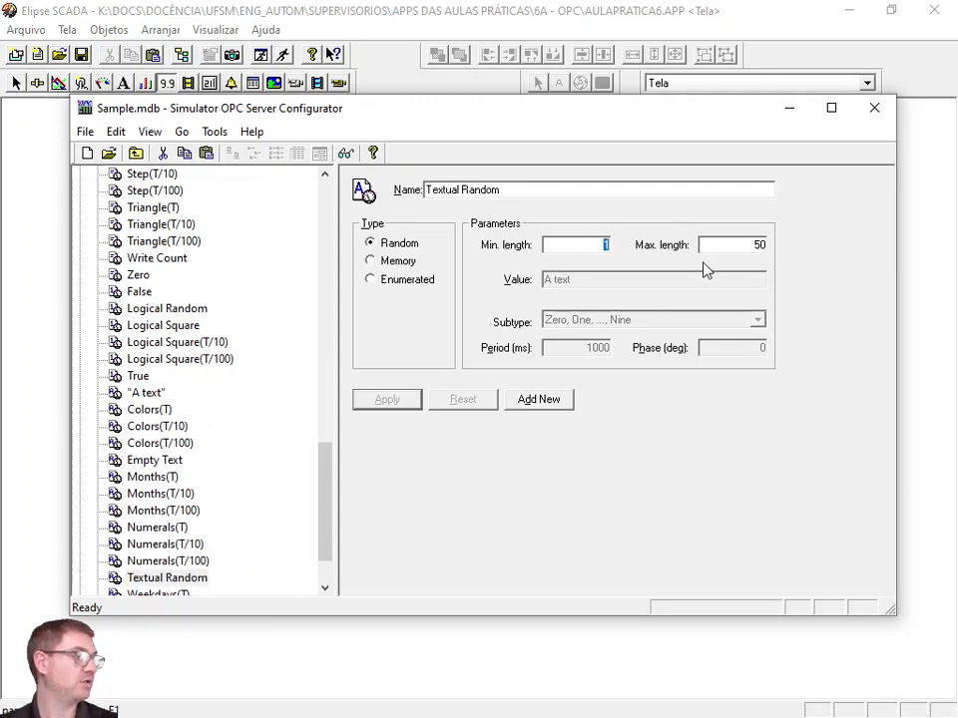
pyautogui.press('Tab')
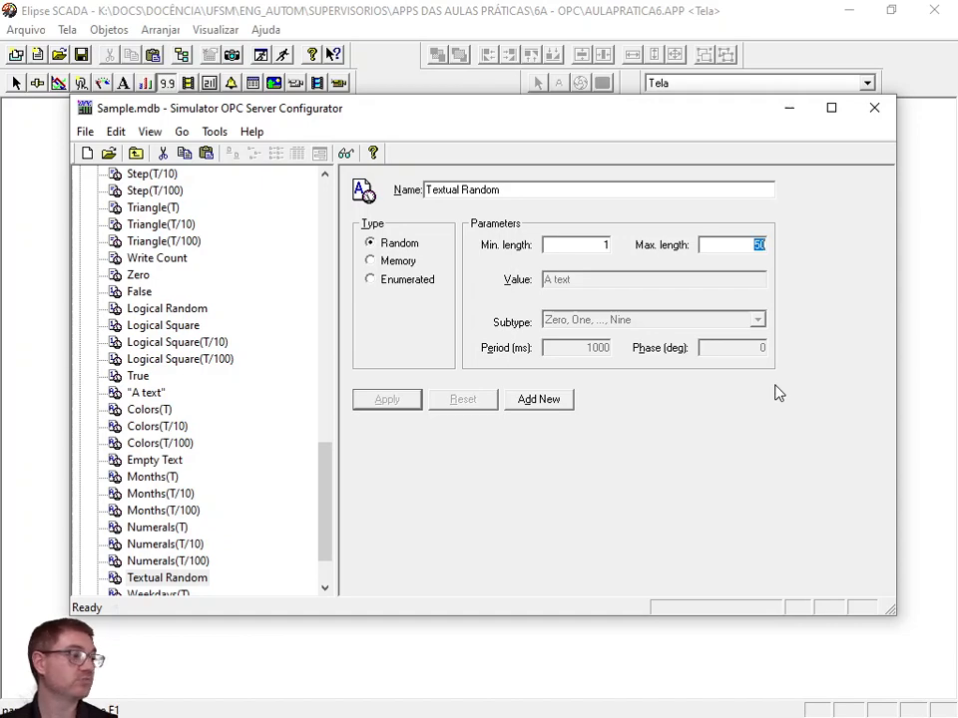
# - Return to the Elipse SCADA Organizer and test TextualDataItem by reading its value repeatedly
pyautogui.click(788, 108)
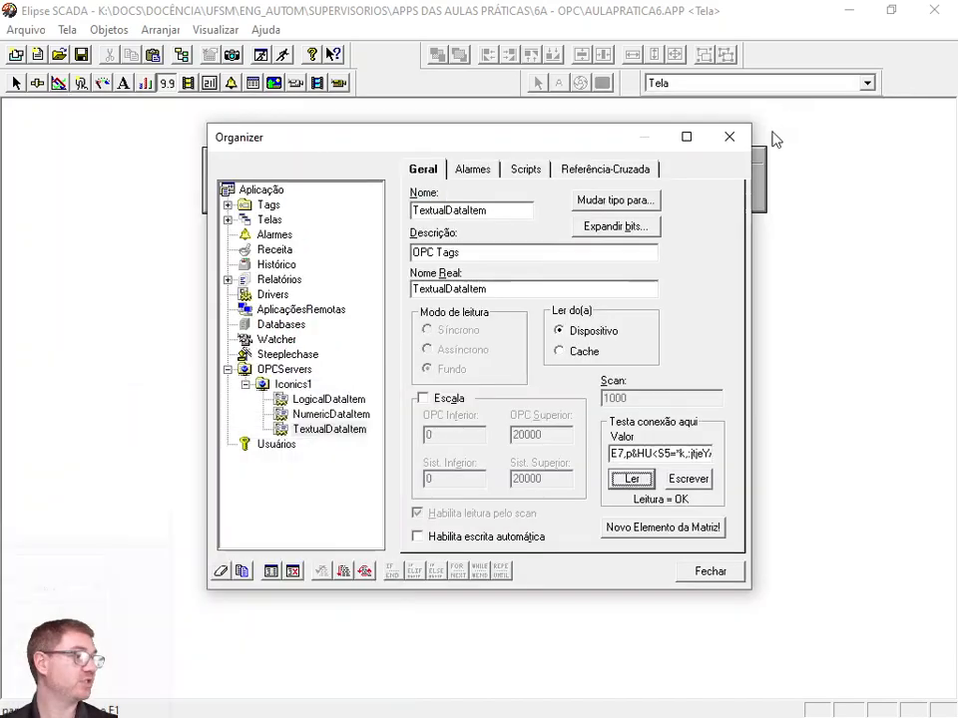
pyautogui.click(632, 481)
pyautogui.click(631, 481)
pyautogui.click(630, 480)
pyautogui.click(630, 481)
pyautogui.click(631, 481)
pyautogui.click(630, 481)
pyautogui.click(631, 481)
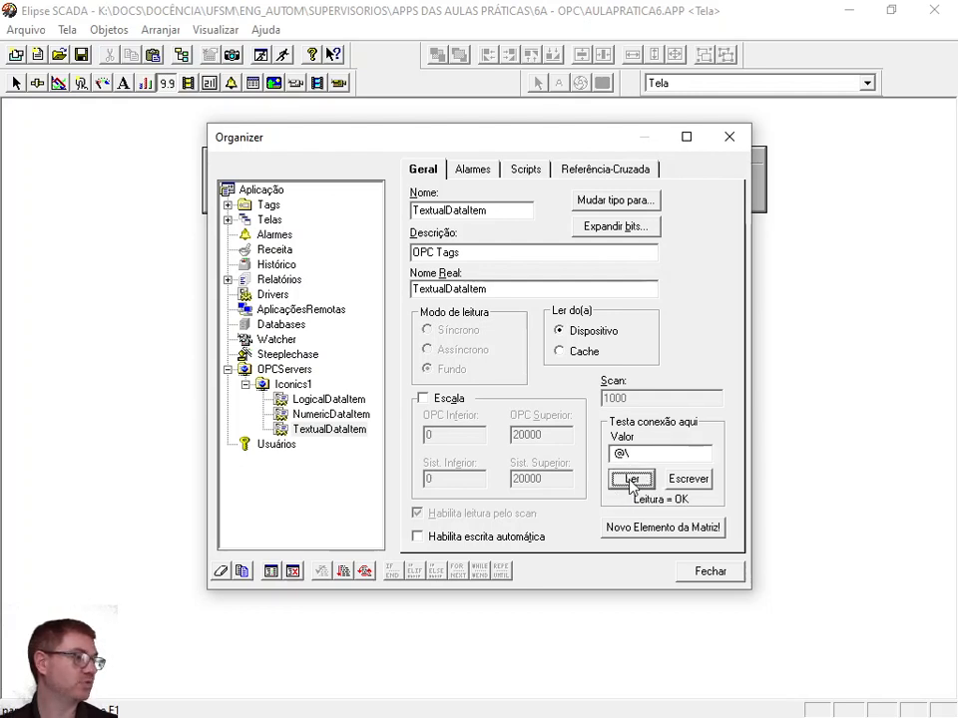
pyautogui.click(630, 483)
pyautogui.click(630, 485)
pyautogui.click(631, 485)
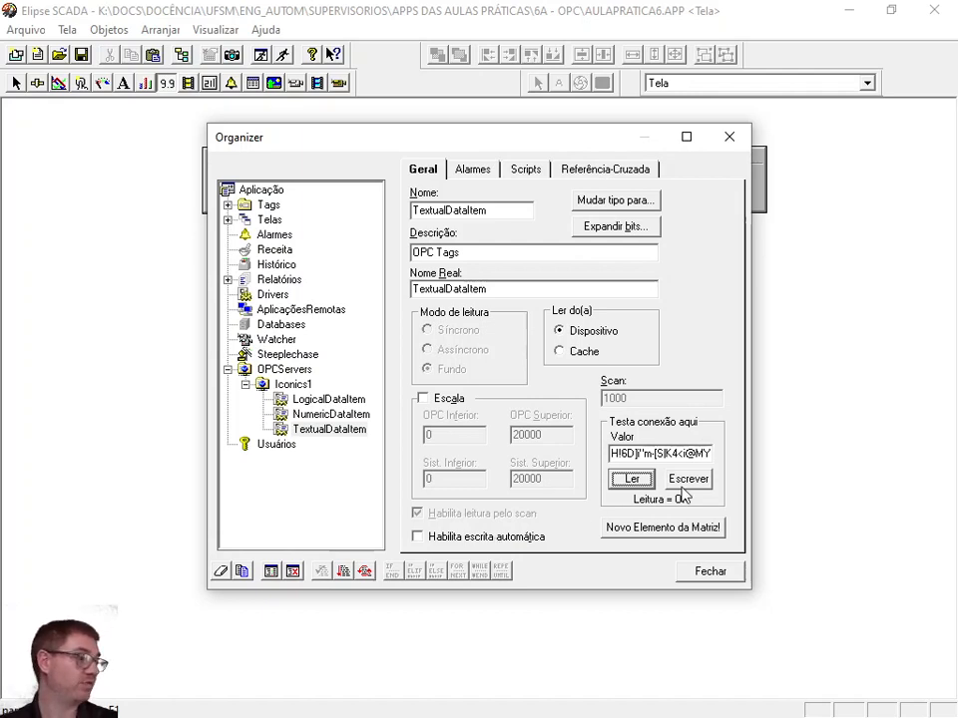
# - Write the value Teste to TextualDataItem through its connection test
pyautogui.moveTo(661, 454); pyautogui.dragTo(687, 460)
pyautogui.write('Teste')
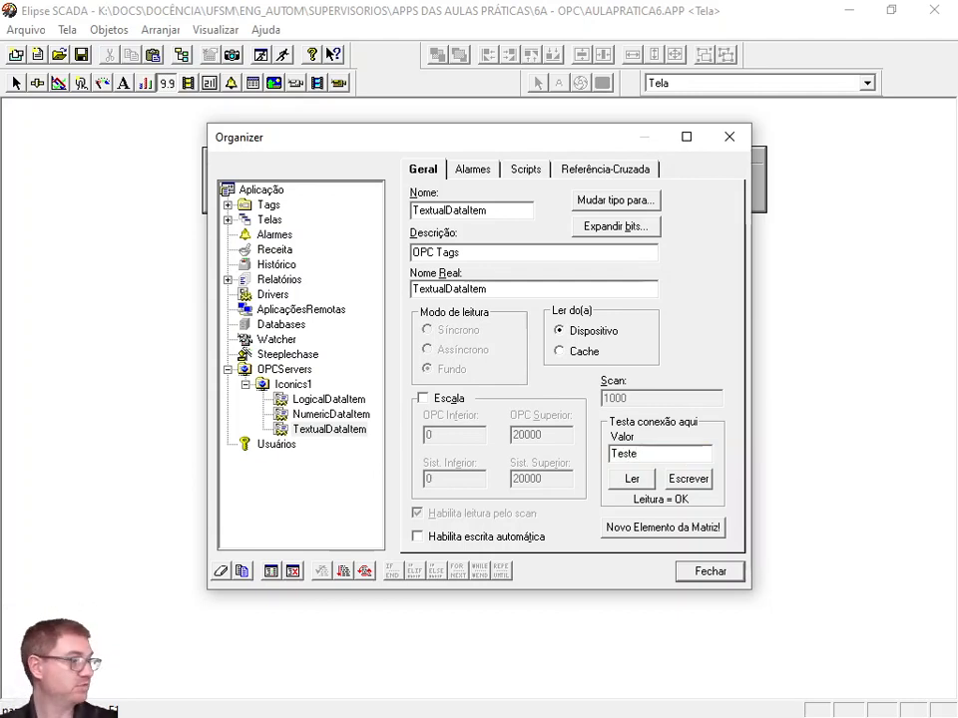
pyautogui.click(688, 479)
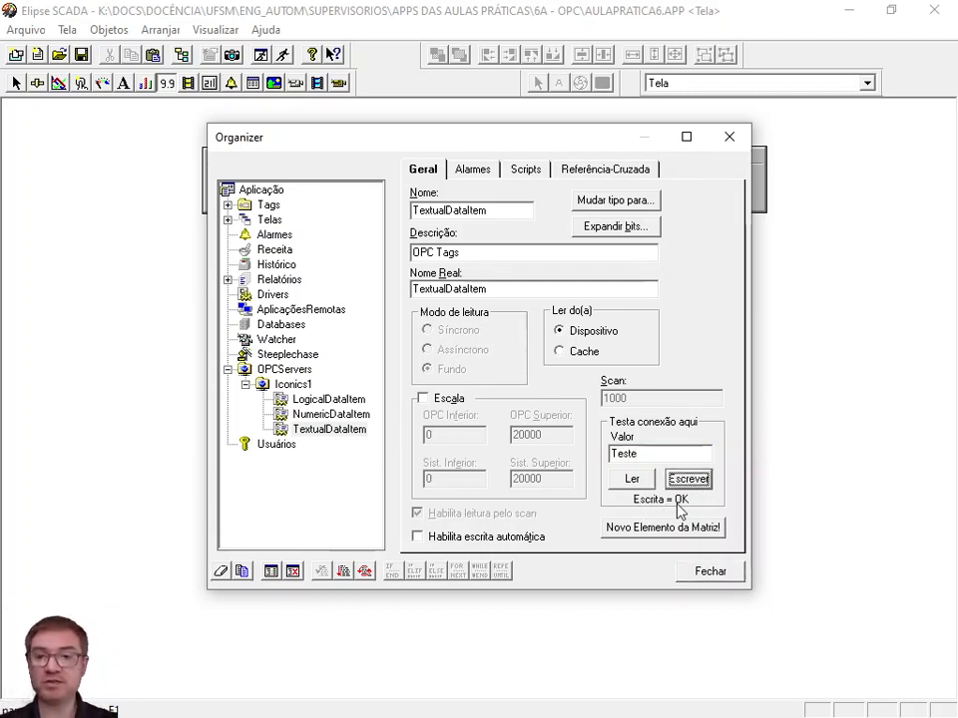
# - Read TextualDataItem several times to check its value after the write
pyautogui.click(624, 483)
pyautogui.click(623, 486)
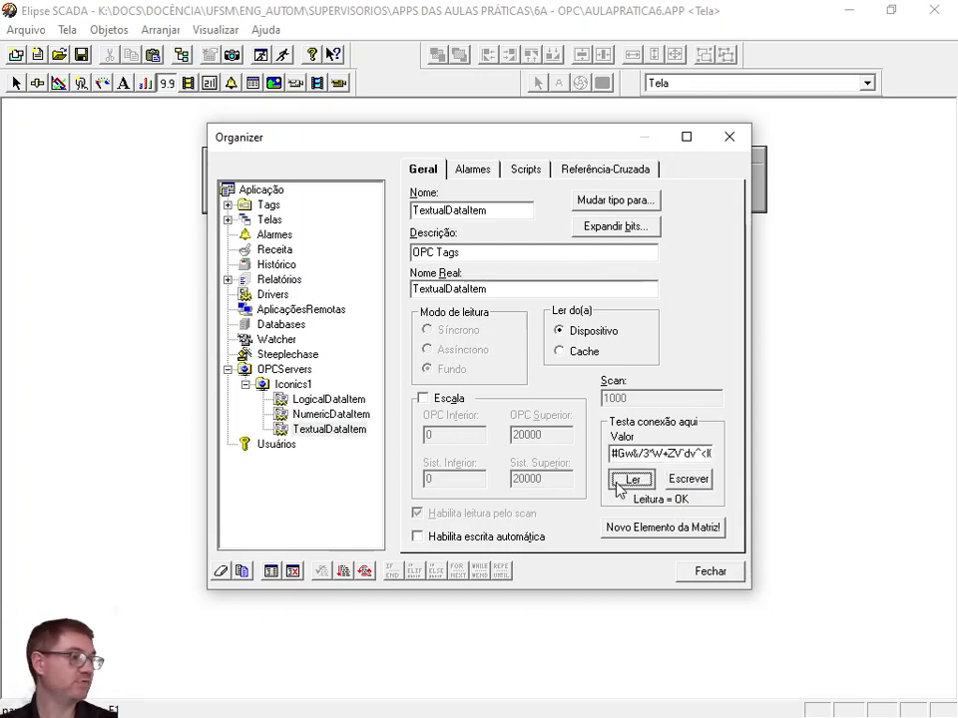
pyautogui.click(619, 488)
pyautogui.click(624, 482)
pyautogui.click(625, 481)
pyautogui.click(626, 480)
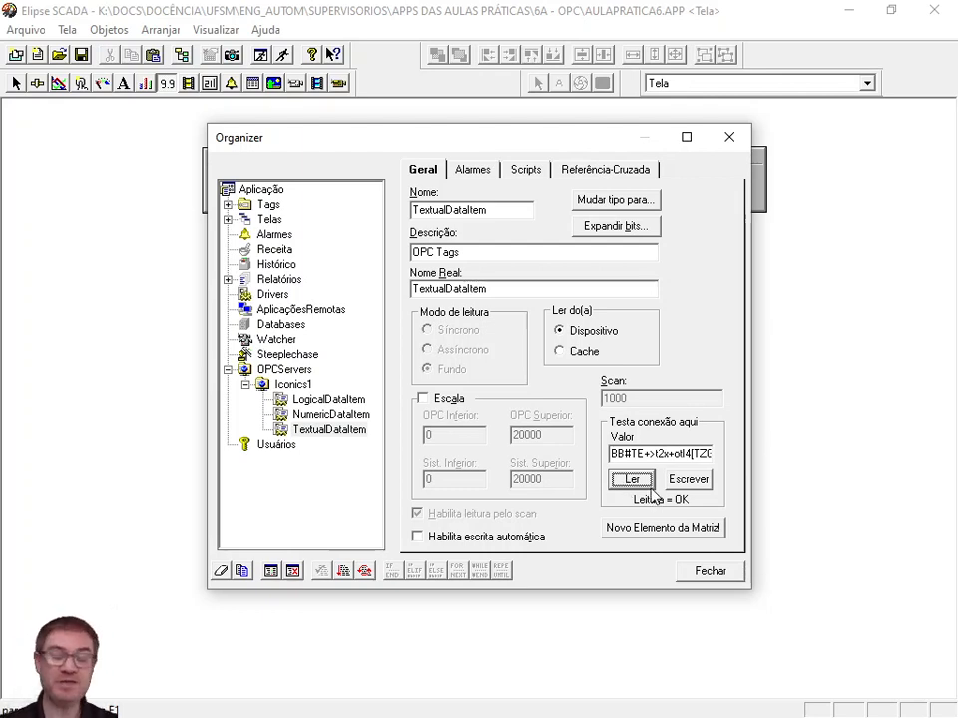
# - Examine the background-reading scan setting of the Iconics1 server
pyautogui.click(293, 384)
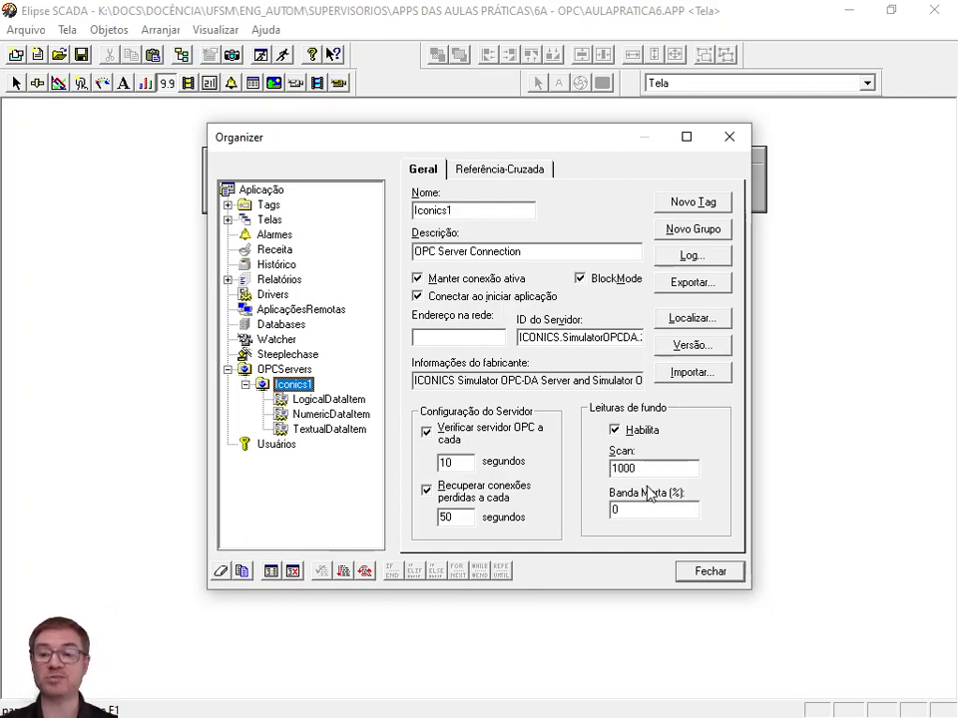
pyautogui.moveTo(656, 472); pyautogui.dragTo(612, 463)
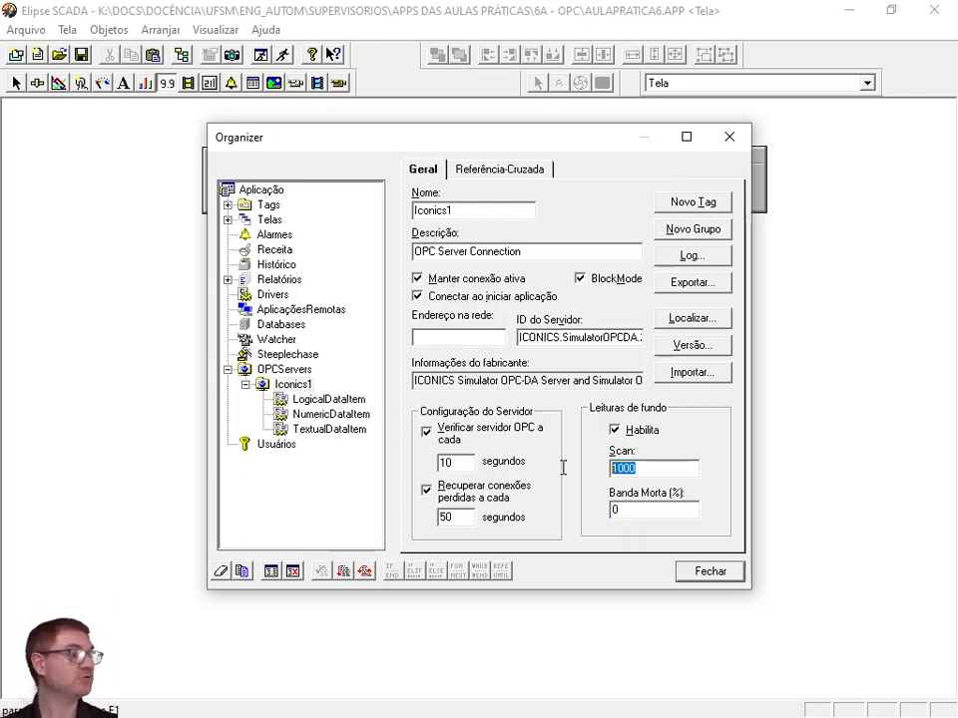
pyautogui.click(279, 387)
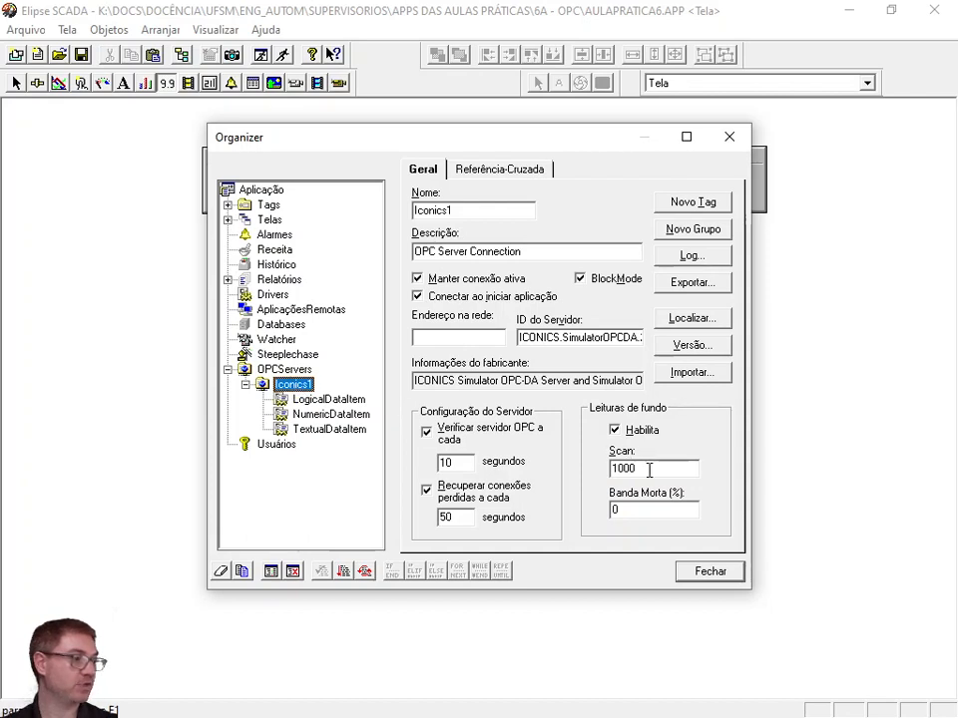
pyautogui.moveTo(650, 469); pyautogui.dragTo(557, 468)
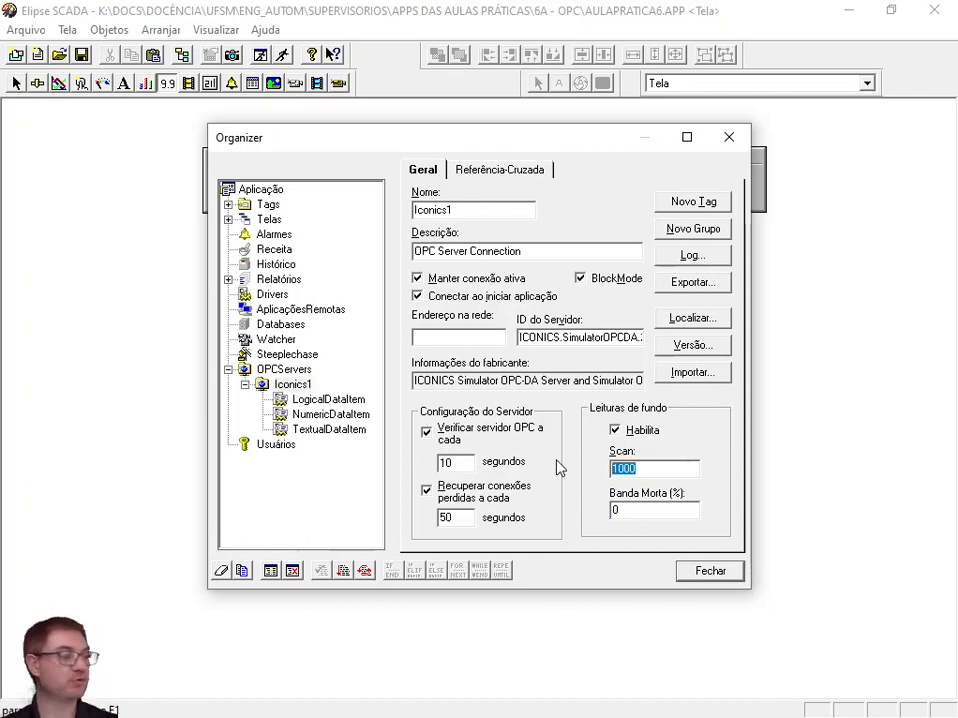
# - Compare the scan settings of LogicalDataItem, NumericDataItem and TextualDataItem with that of their Iconics1 server
pyautogui.click(326, 401)
pyautogui.click(326, 414)
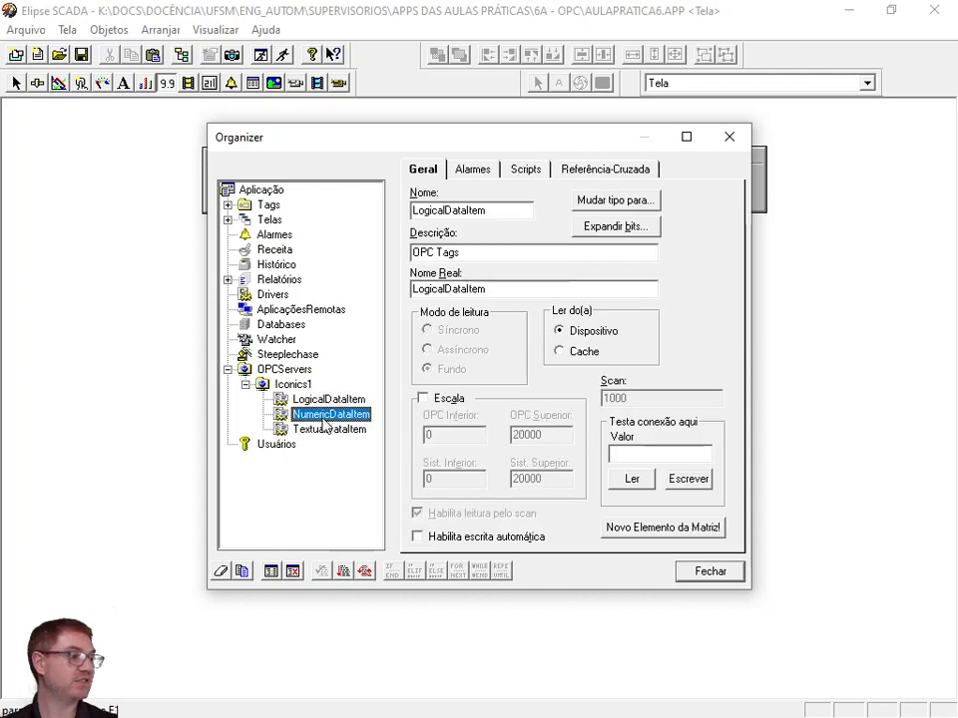
pyautogui.click(324, 430)
pyautogui.click(326, 399)
pyautogui.click(321, 414)
pyautogui.click(320, 430)
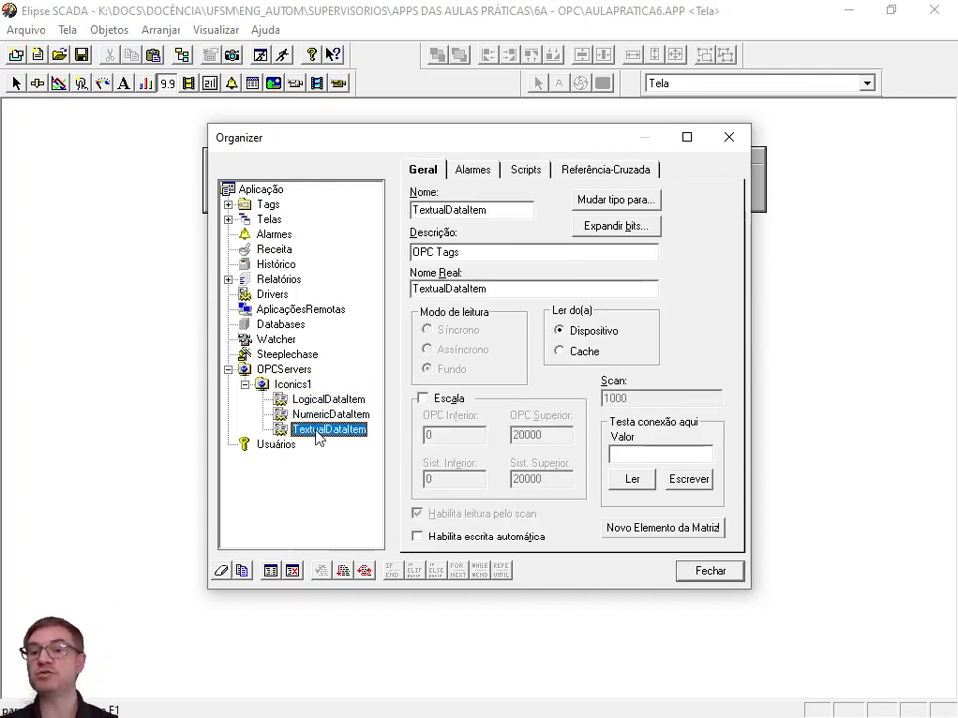
pyautogui.click(317, 400)
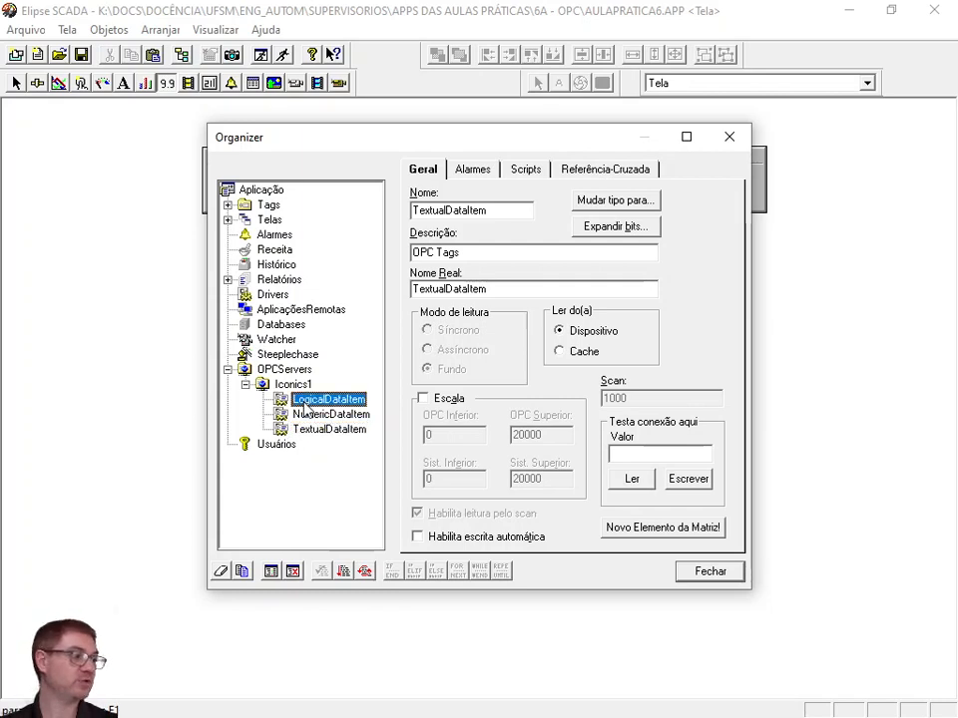
pyautogui.click(294, 385)
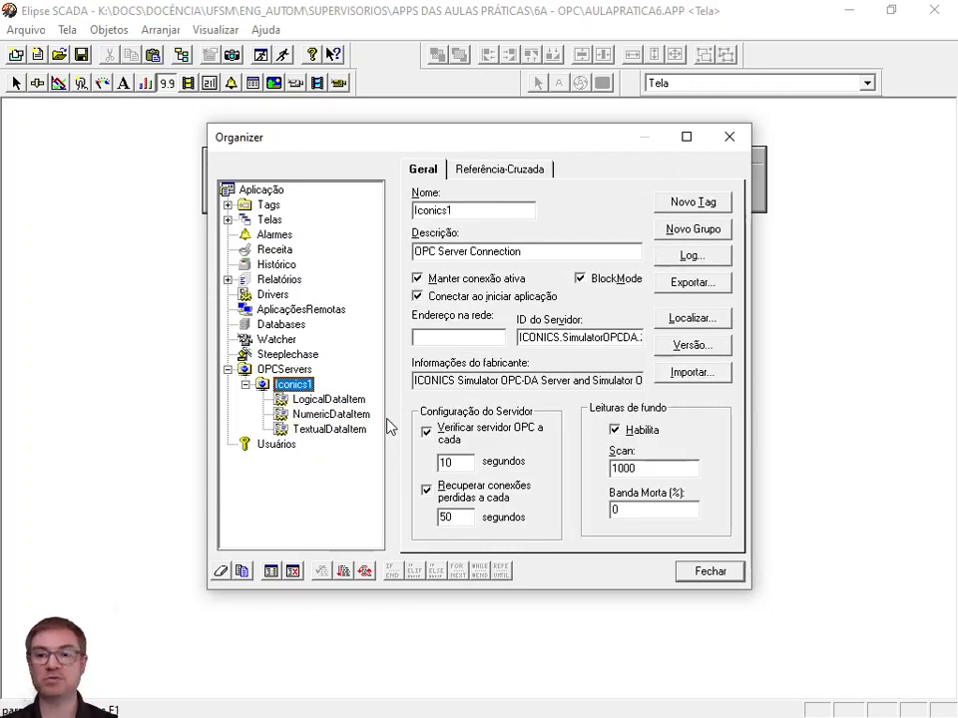
pyautogui.click(327, 399)
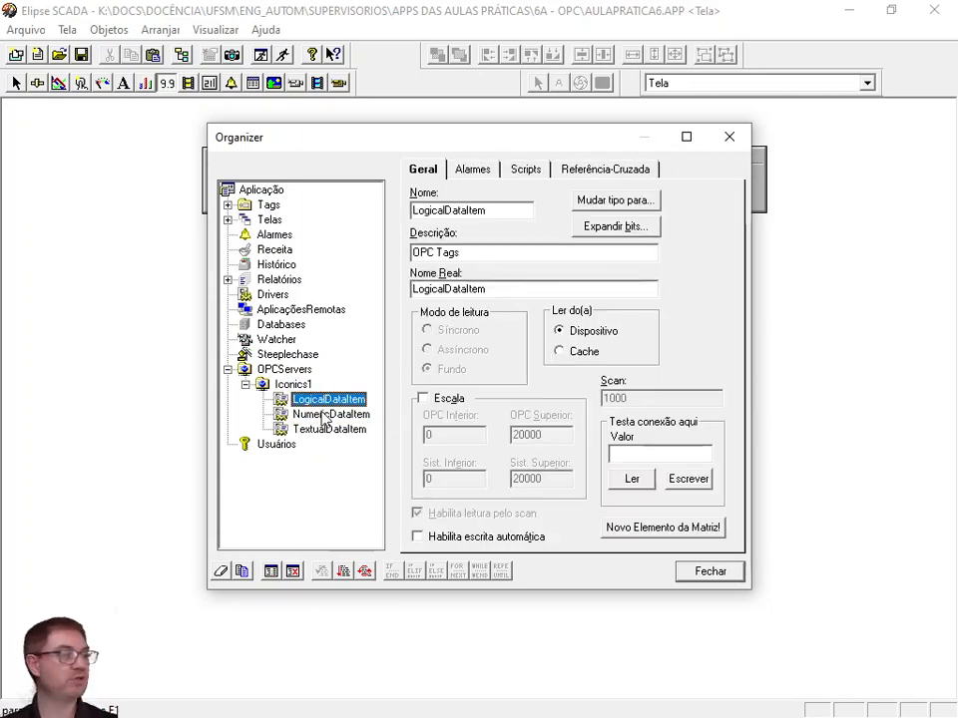
pyautogui.click(324, 417)
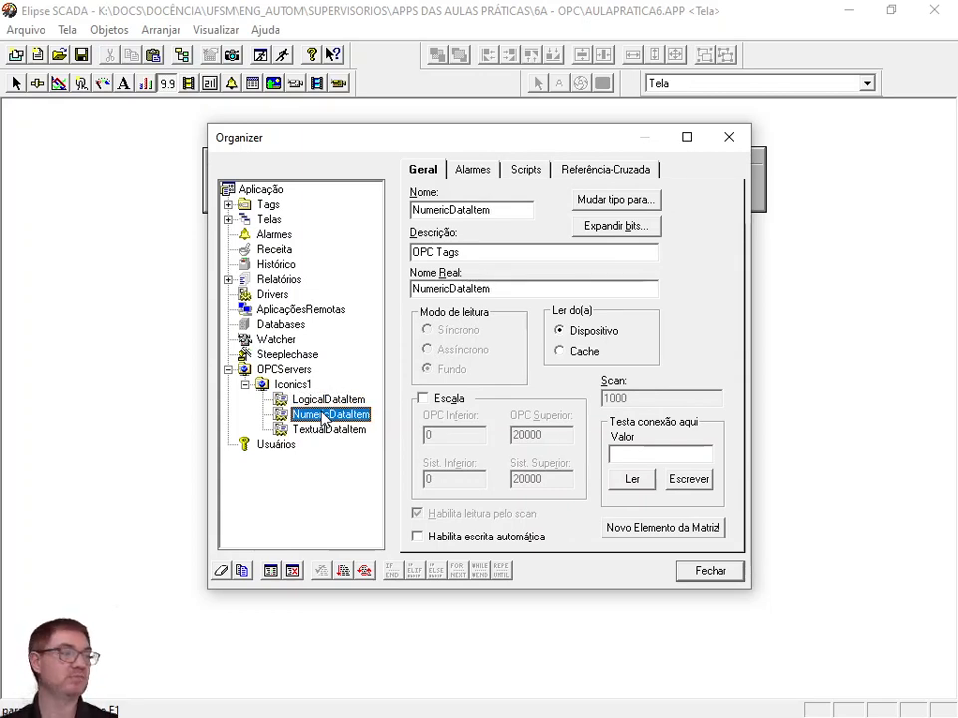
# - Add a second OPC server named Iconics2 and set its background-reading scan to 2000
pyautogui.click(289, 370)
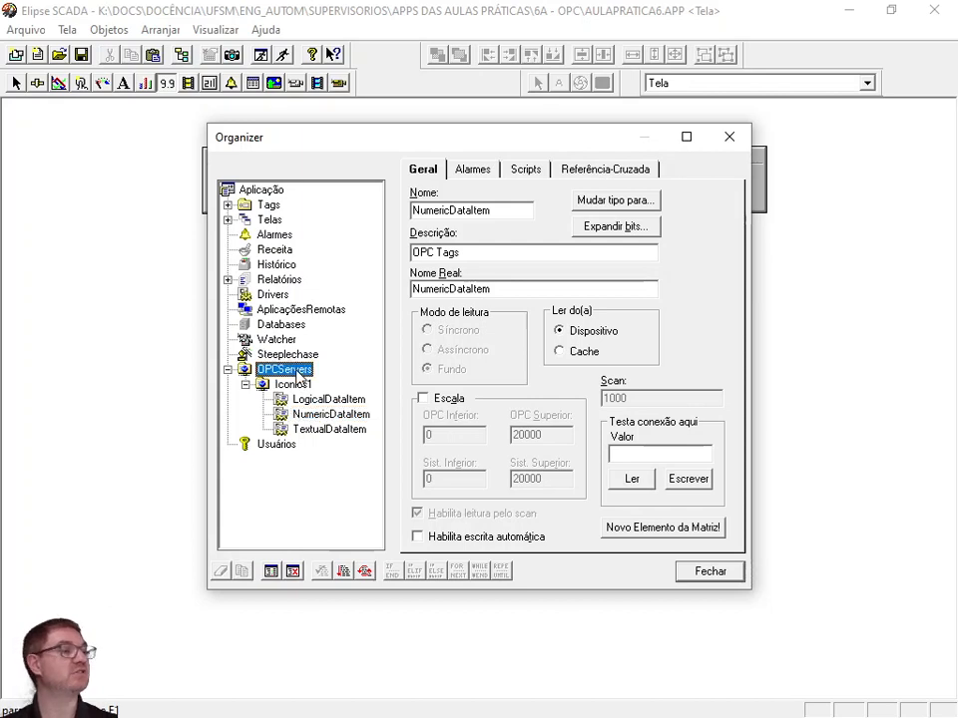
pyautogui.click(699, 230)
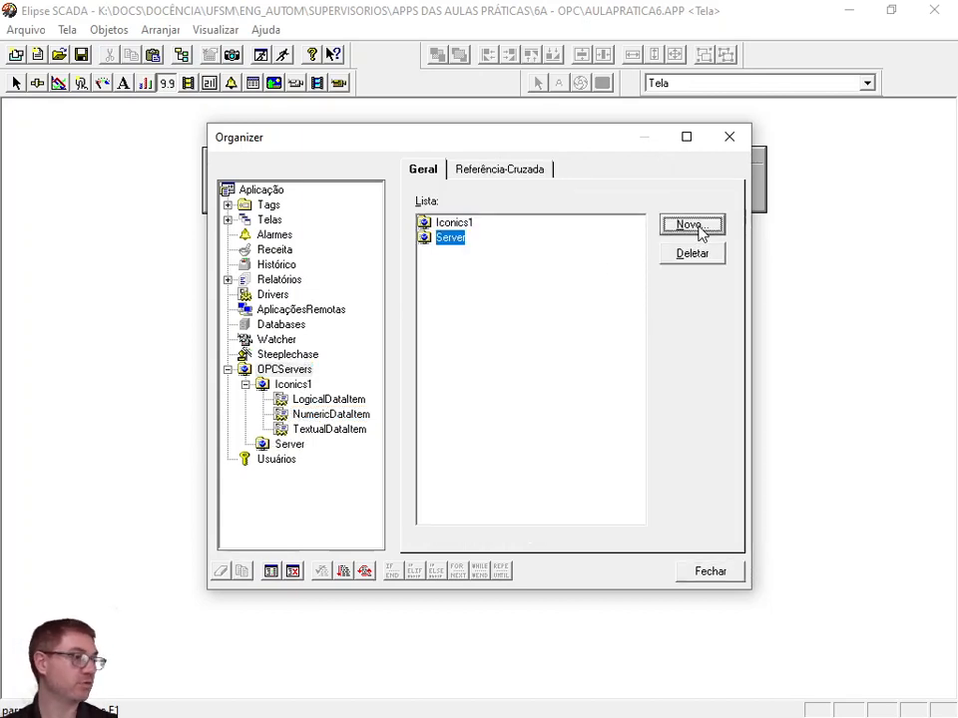
pyautogui.click(293, 444)
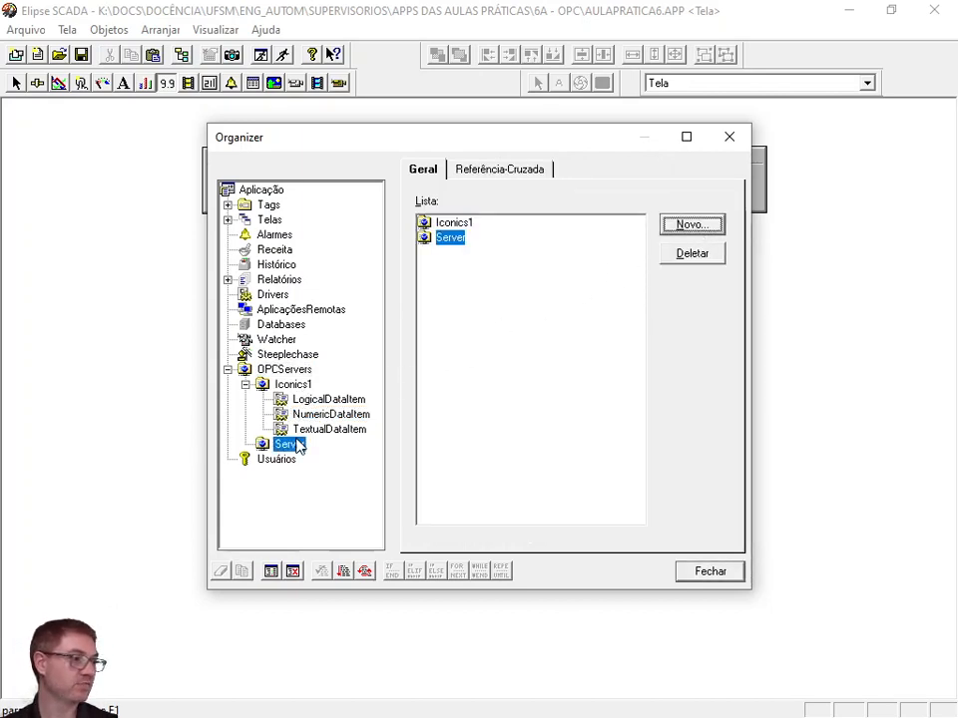
pyautogui.write('I')
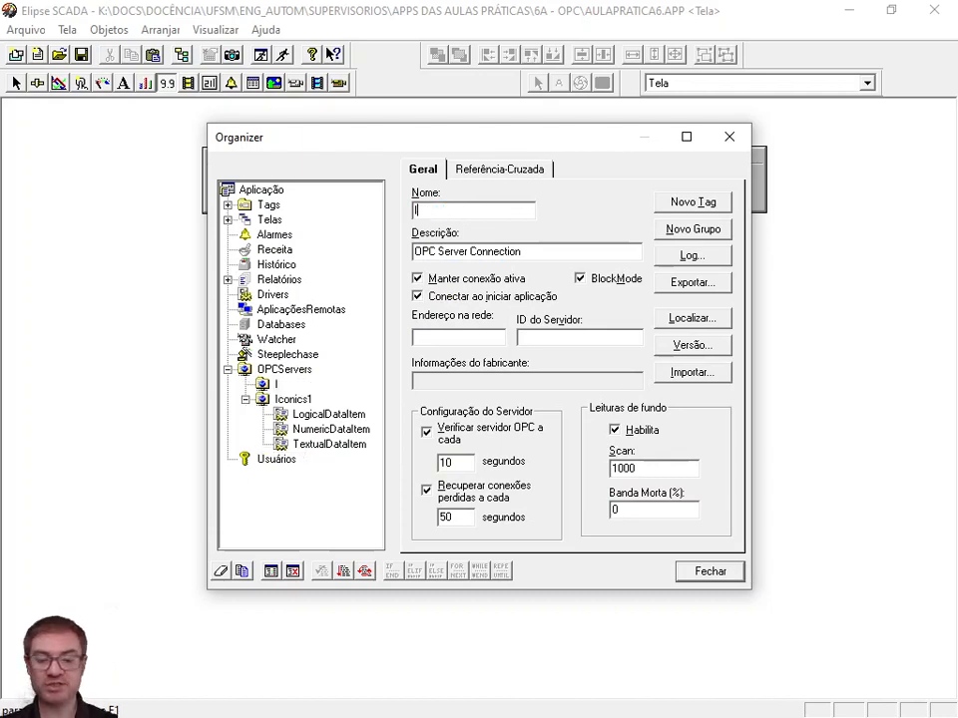
pyautogui.write('conics2')
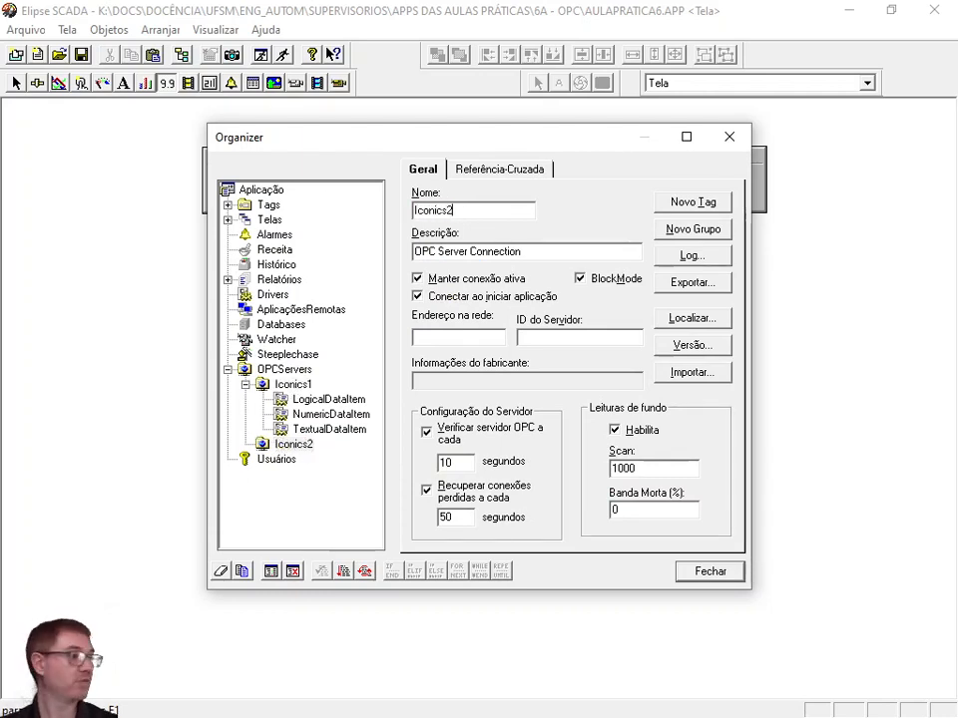
pyautogui.doubleClick(671, 475)
pyautogui.write('2')
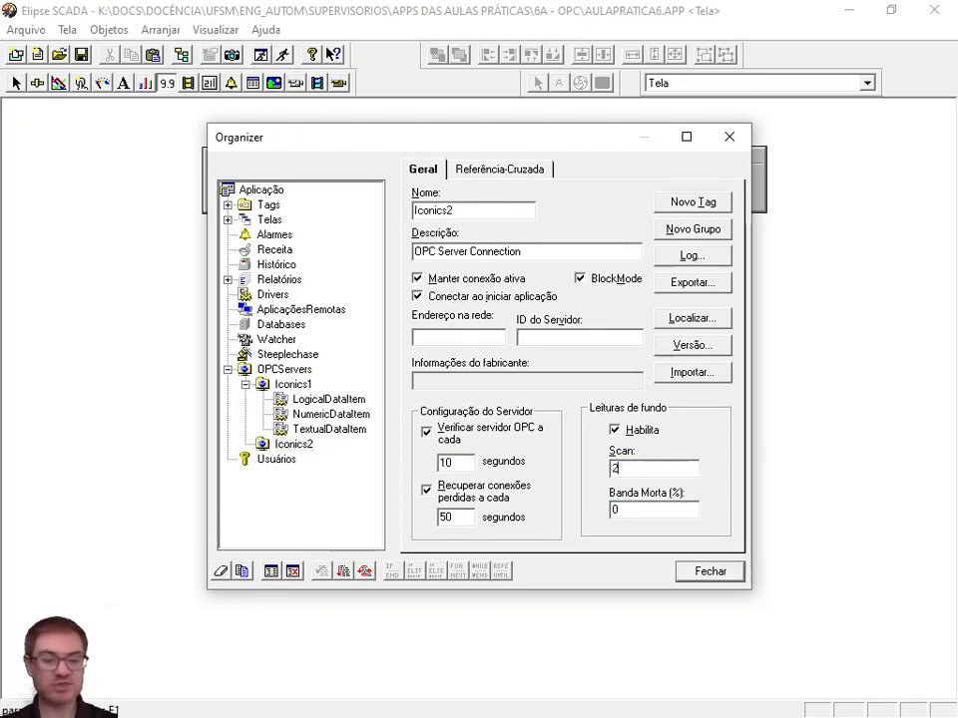
# - Locate the local OPC server ICONICS.SimulatorOPCDA.2 and assign it to Iconics2
pyautogui.click(679, 325)
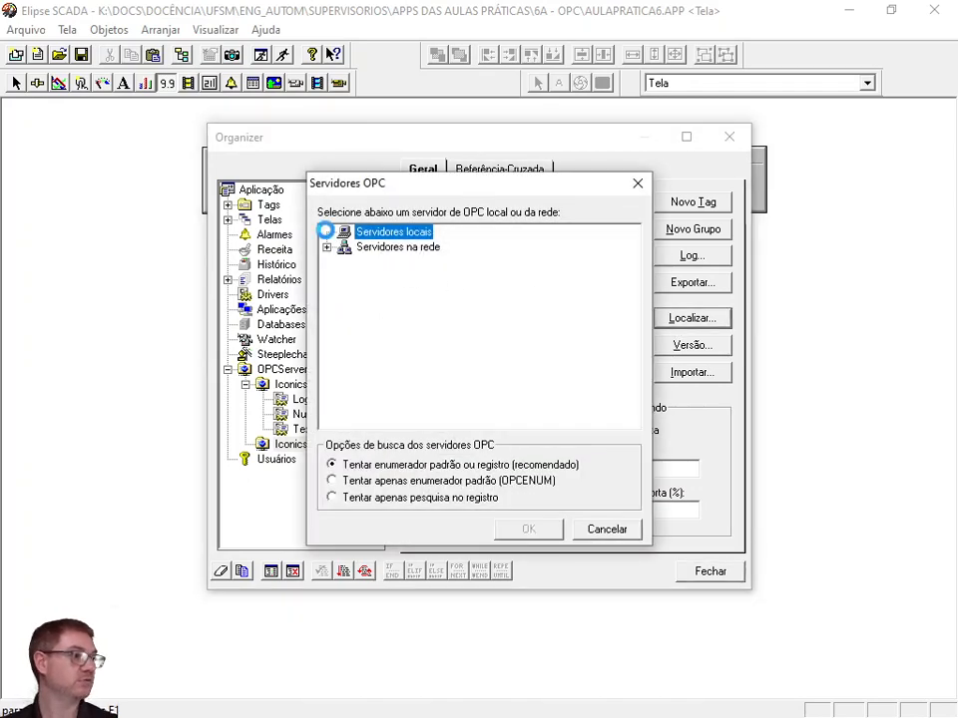
pyautogui.click(326, 231)
pyautogui.click(392, 263)
pyautogui.click(395, 277)
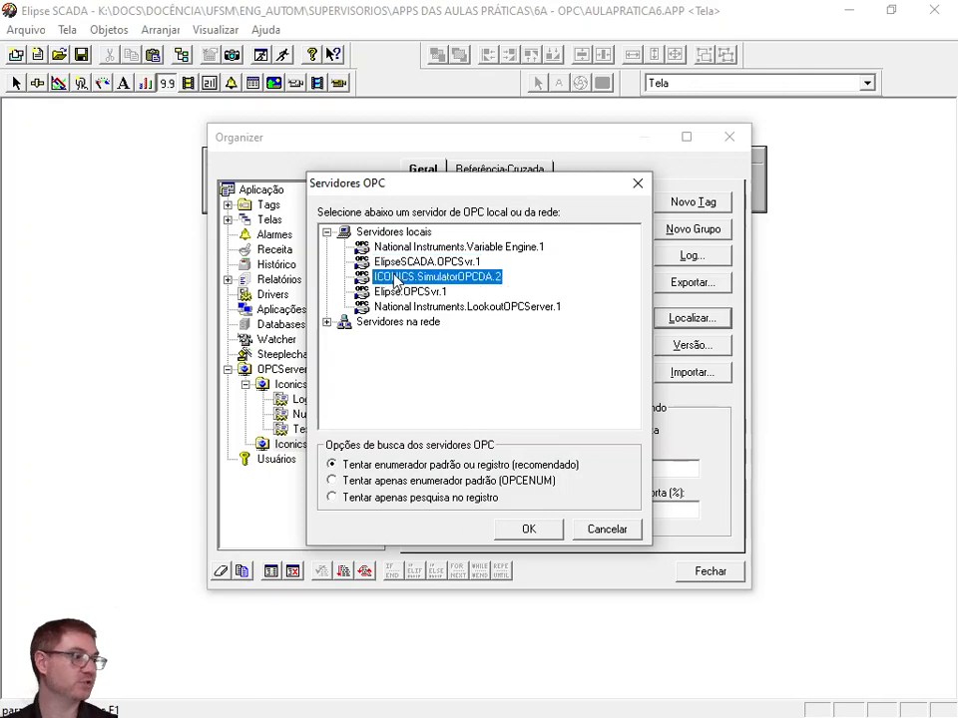
pyautogui.click(537, 528)
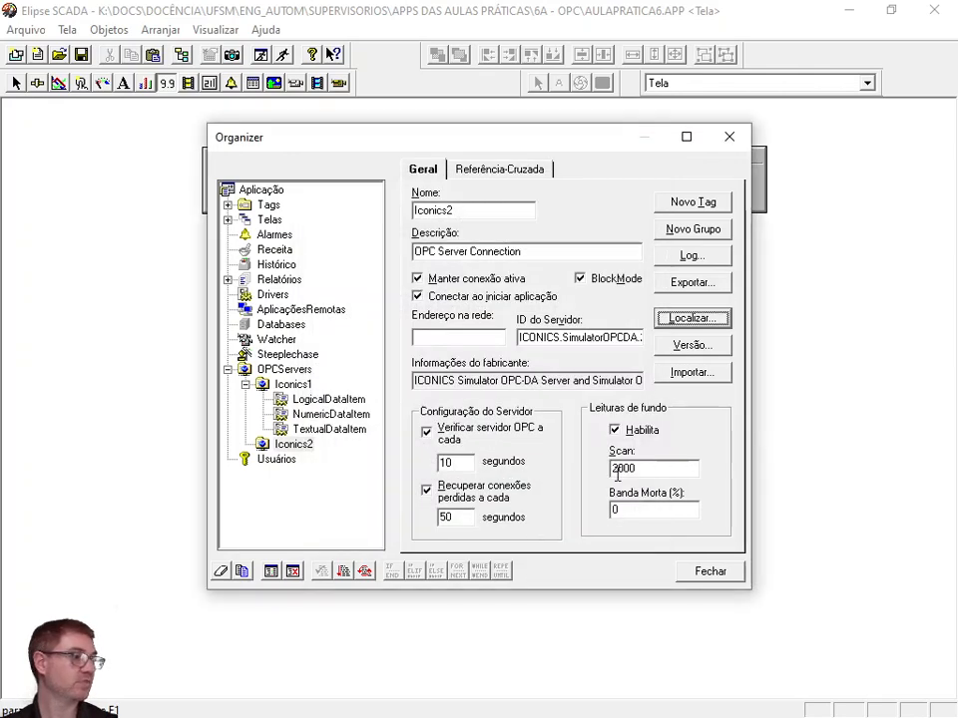
# - Import TextualDataItem from ICONICS.SimulatorOPCDA.2 into the Iconics2 server and close the import assistant
pyautogui.click(698, 371)
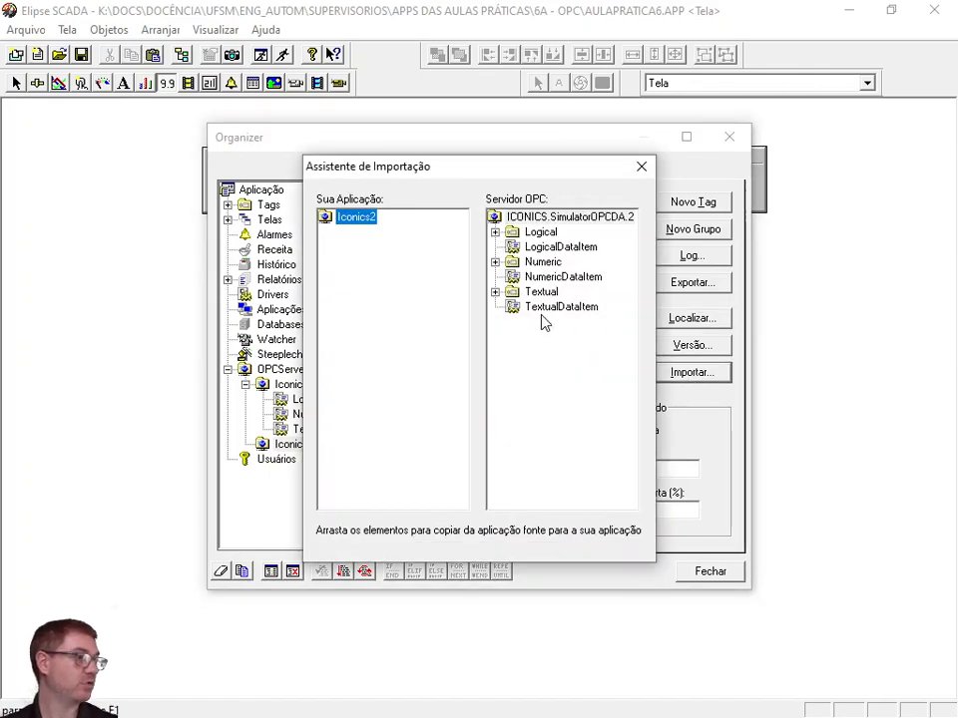
pyautogui.click(549, 311)
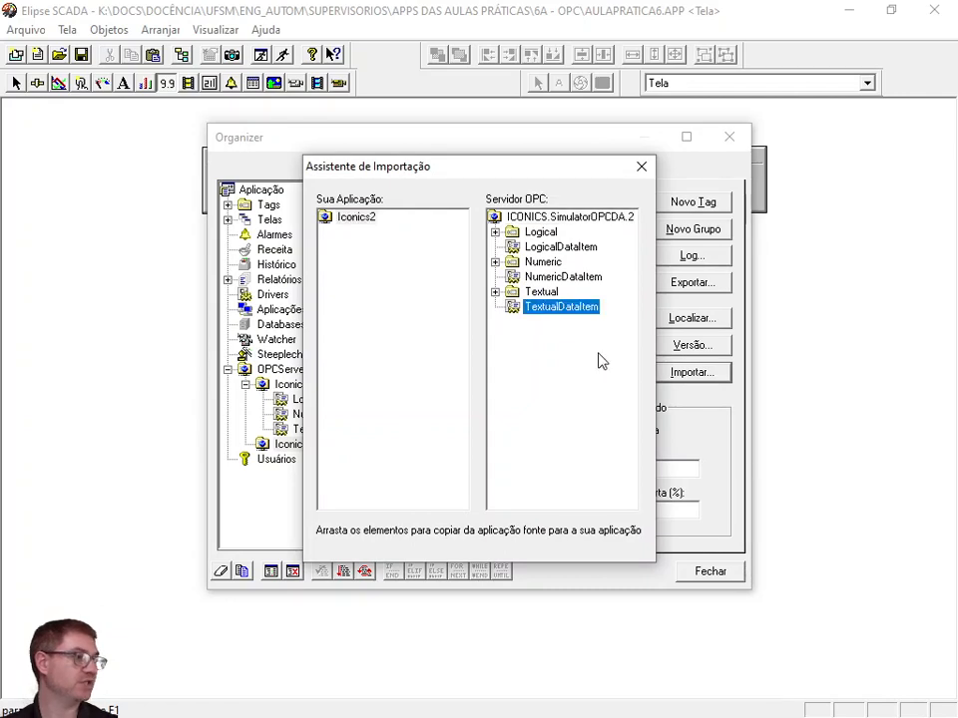
pyautogui.moveTo(544, 309); pyautogui.dragTo(356, 225)
pyautogui.click(641, 167)
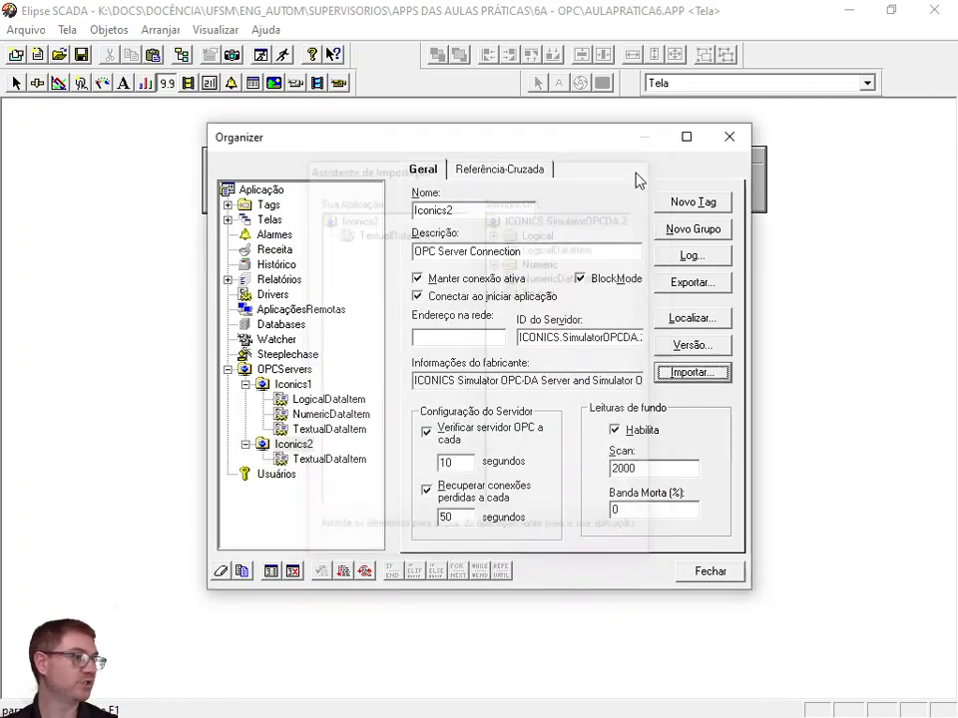
# - Delete TextualDataItem from the Iconics1 server
pyautogui.click(333, 431)
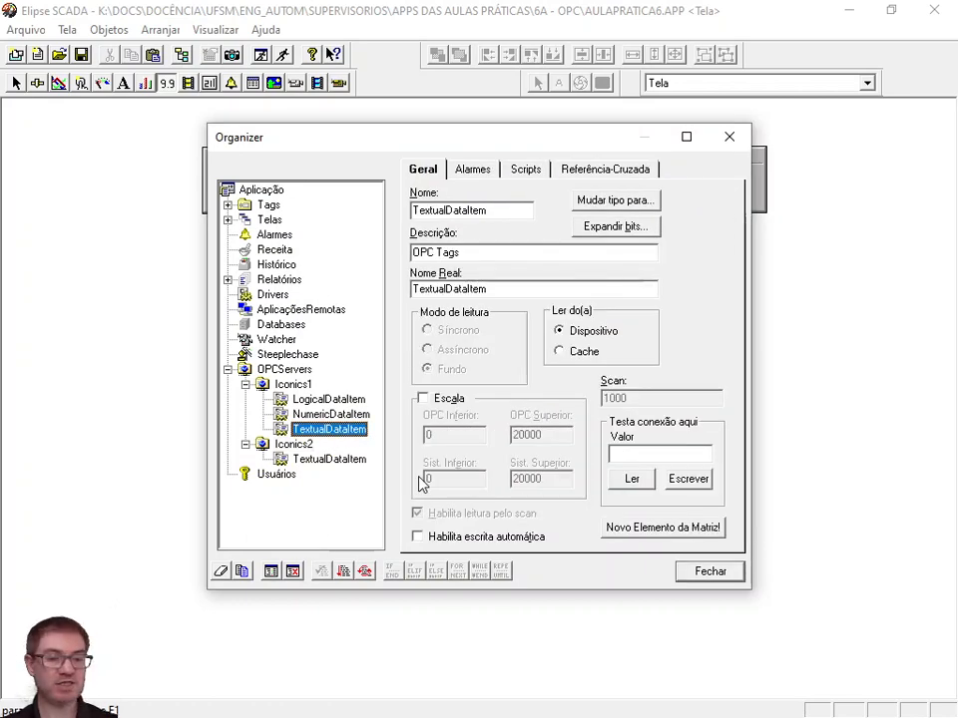
pyautogui.press('Delete')
pyautogui.press('Return')
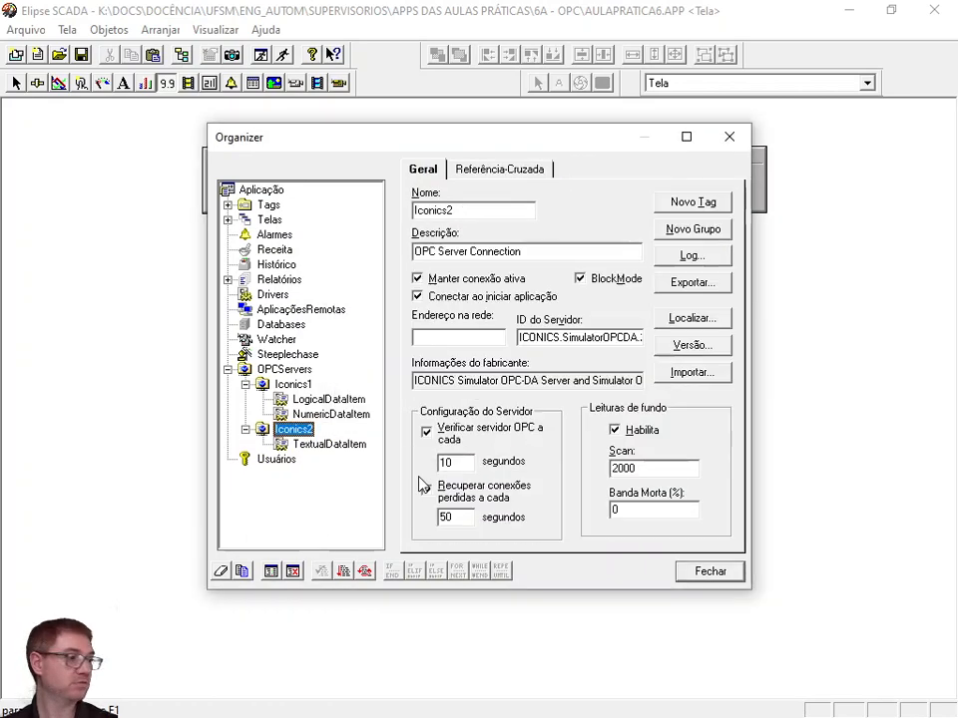
pyautogui.click(425, 489)
# - Compare the scan settings of the Iconics1 items LogicalDataItem and NumericDataItem with those of Iconics2 and its TextualDataItem, and close the Organizer
pyautogui.click(316, 400)
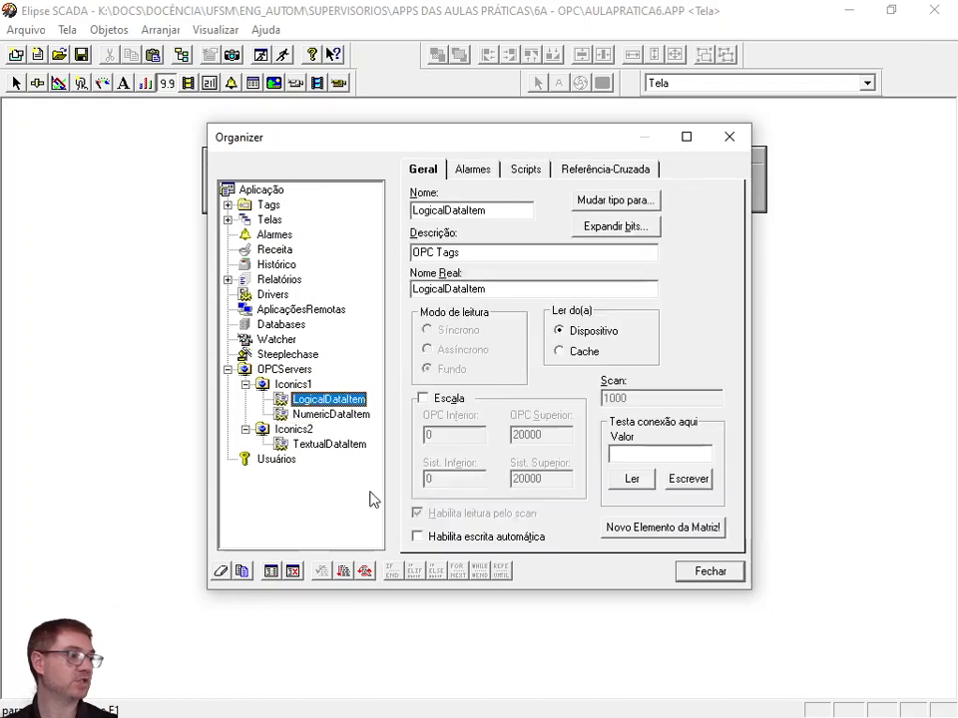
pyautogui.click(327, 413)
pyautogui.click(325, 401)
pyautogui.click(325, 414)
pyautogui.click(324, 401)
pyautogui.click(324, 414)
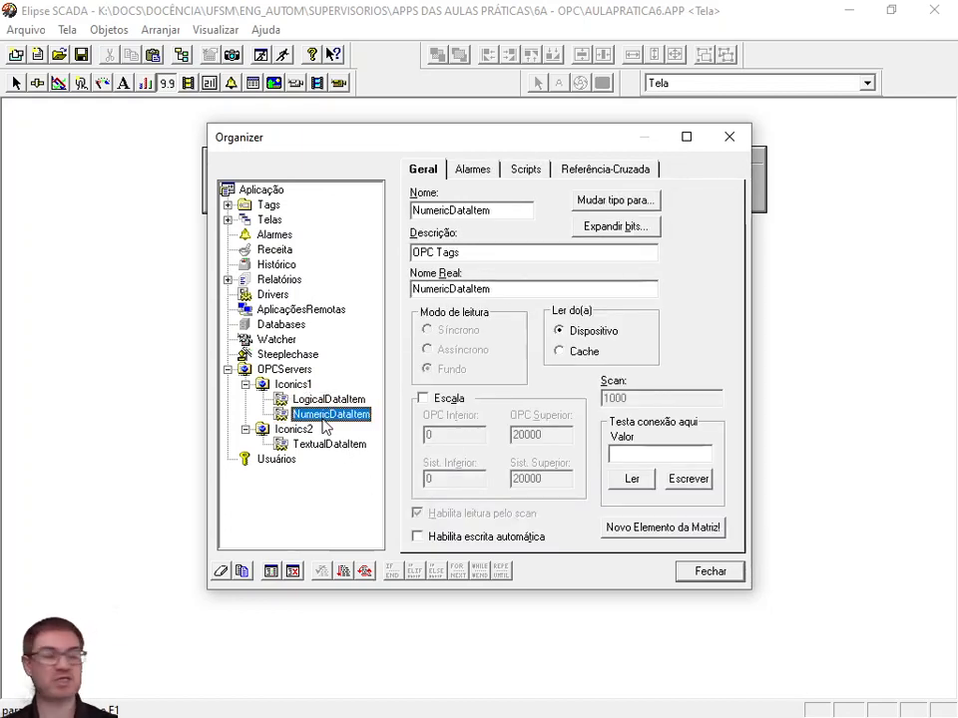
pyautogui.click(330, 445)
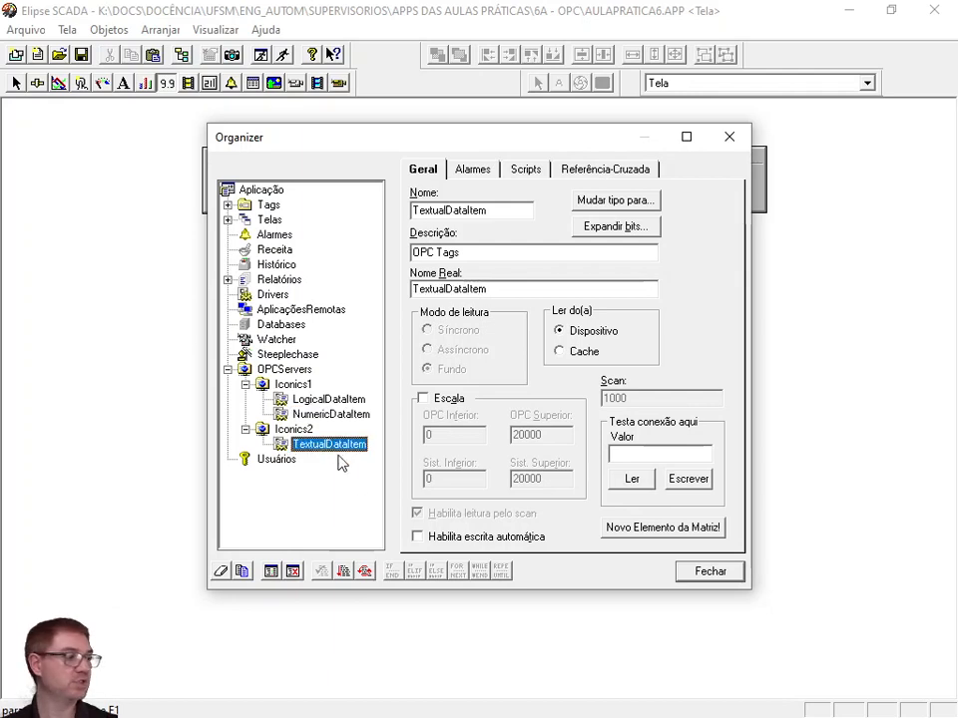
pyautogui.click(292, 429)
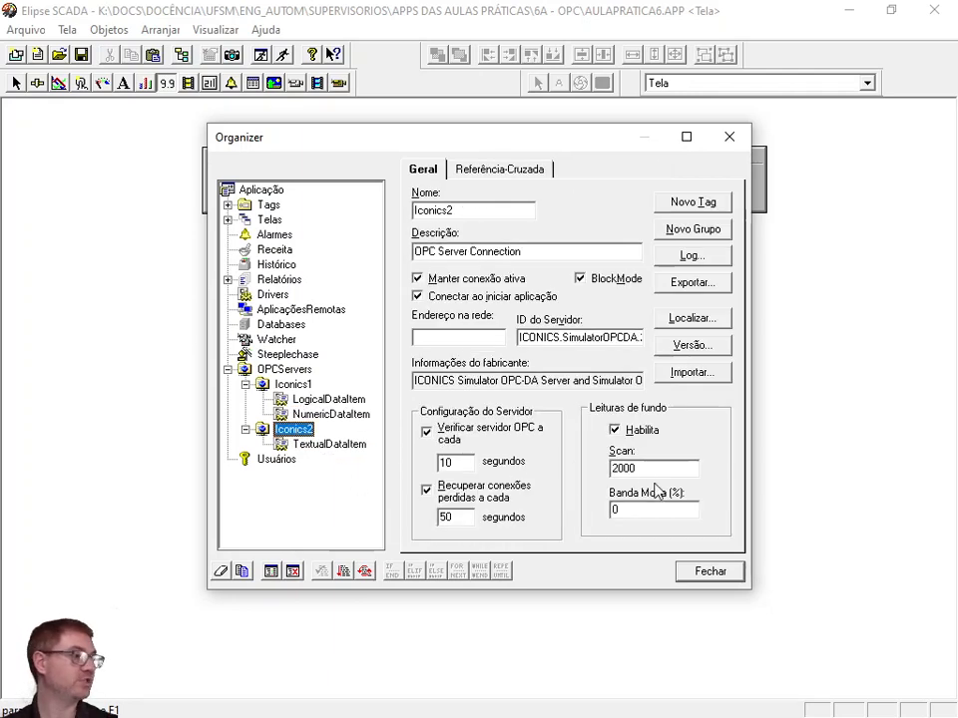
pyautogui.click(704, 571)
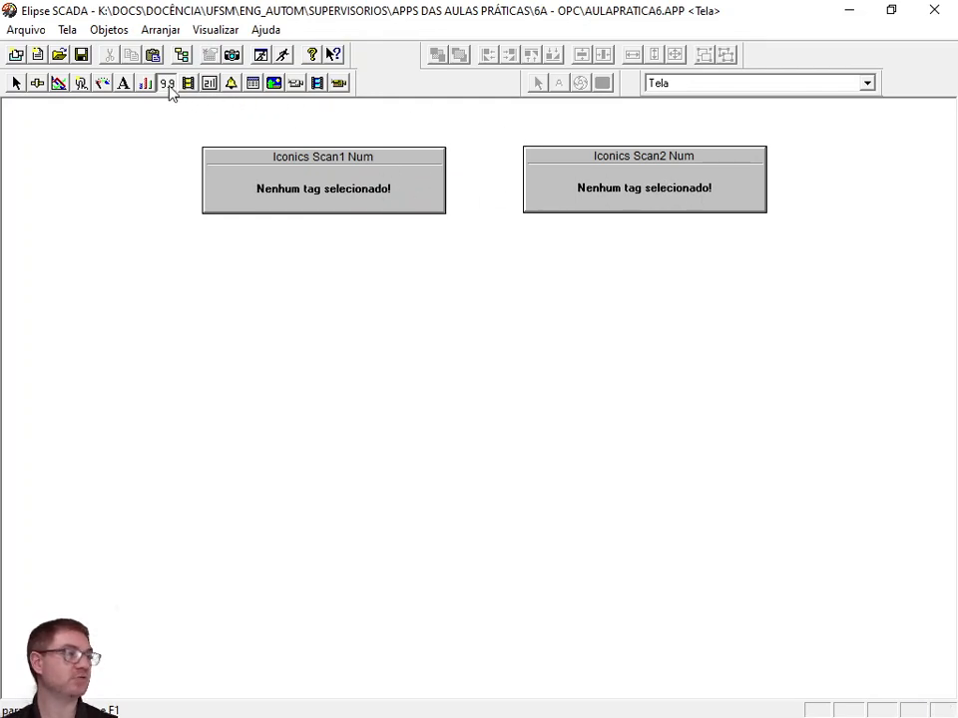
# - Assign NumericDataItem from Iconics1 to the Iconics Scan1 Num display, check its numeric format and close its properties
pyautogui.doubleClick(316, 176)
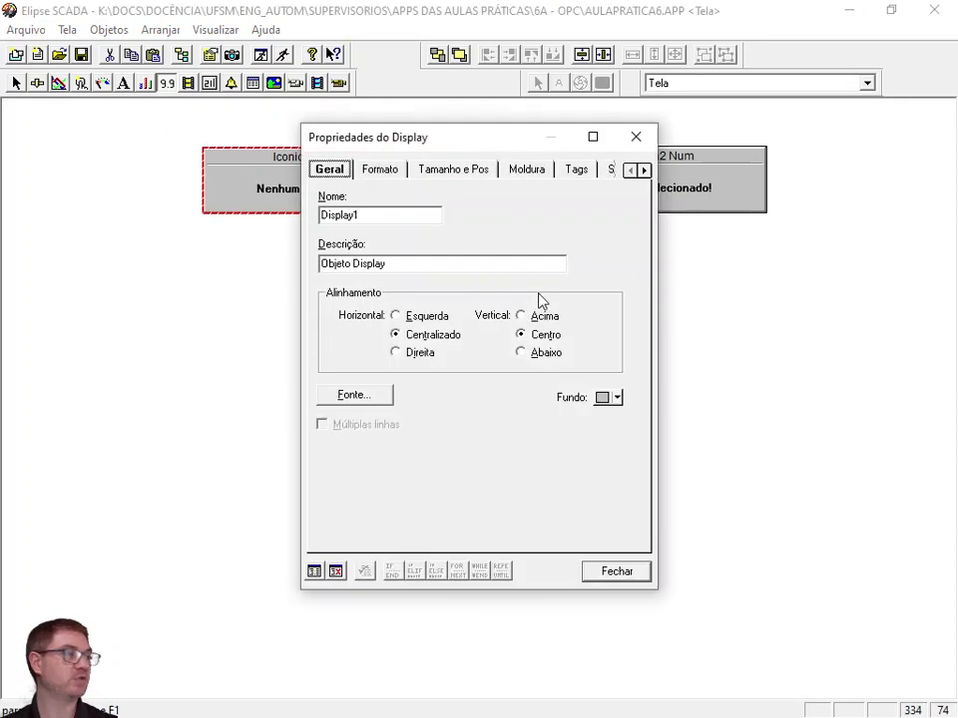
pyautogui.doubleClick(351, 212)
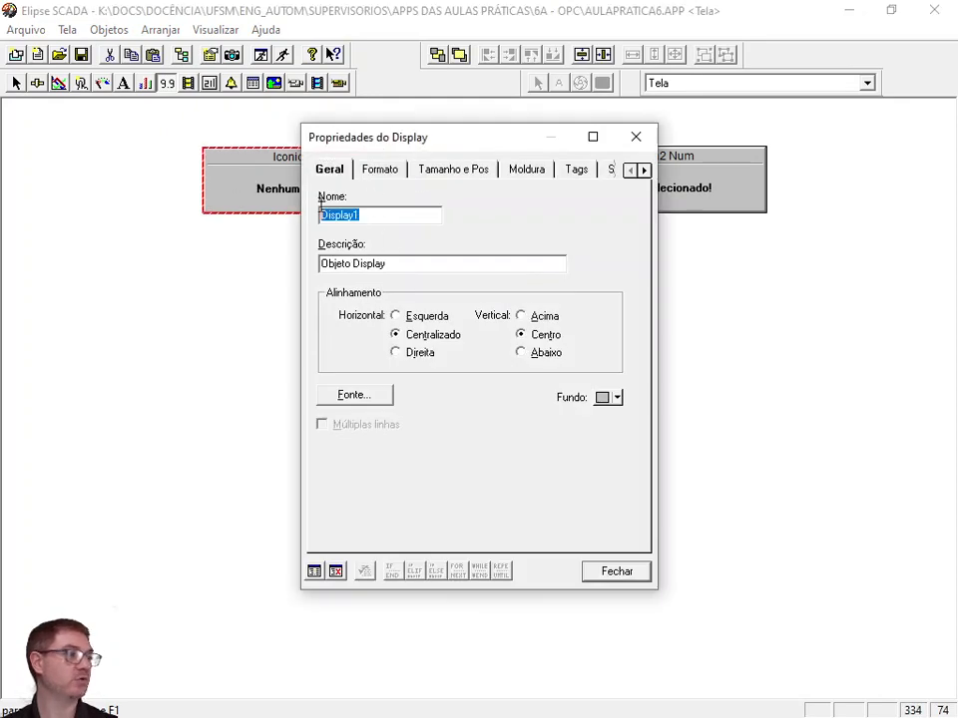
pyautogui.click(575, 177)
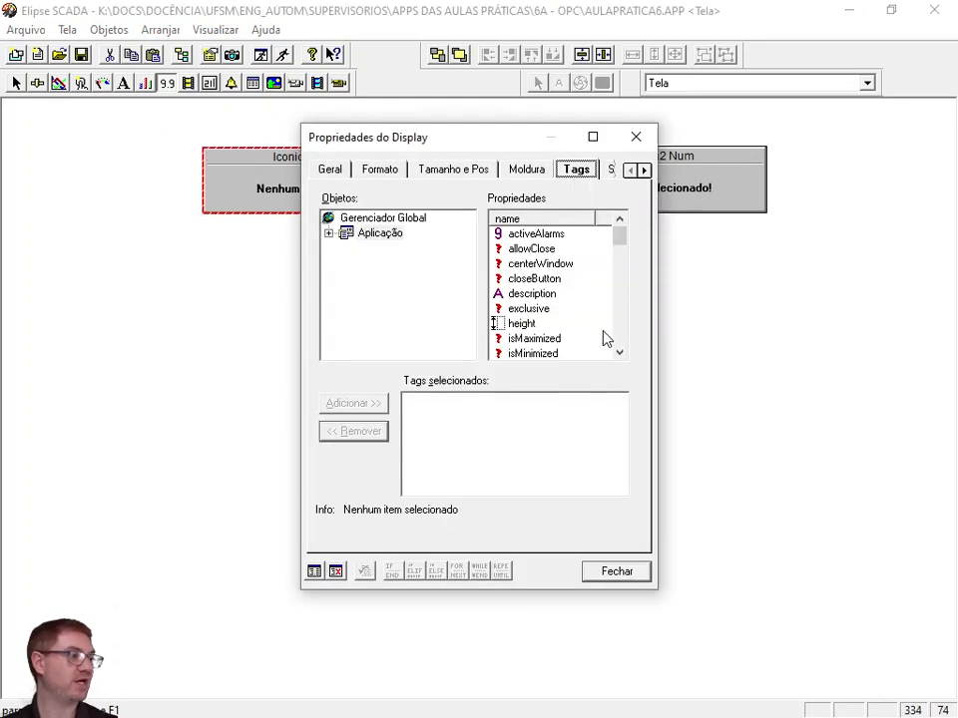
pyautogui.click(328, 233)
pyautogui.moveTo(461, 269); pyautogui.dragTo(466, 305)
pyautogui.click(346, 305)
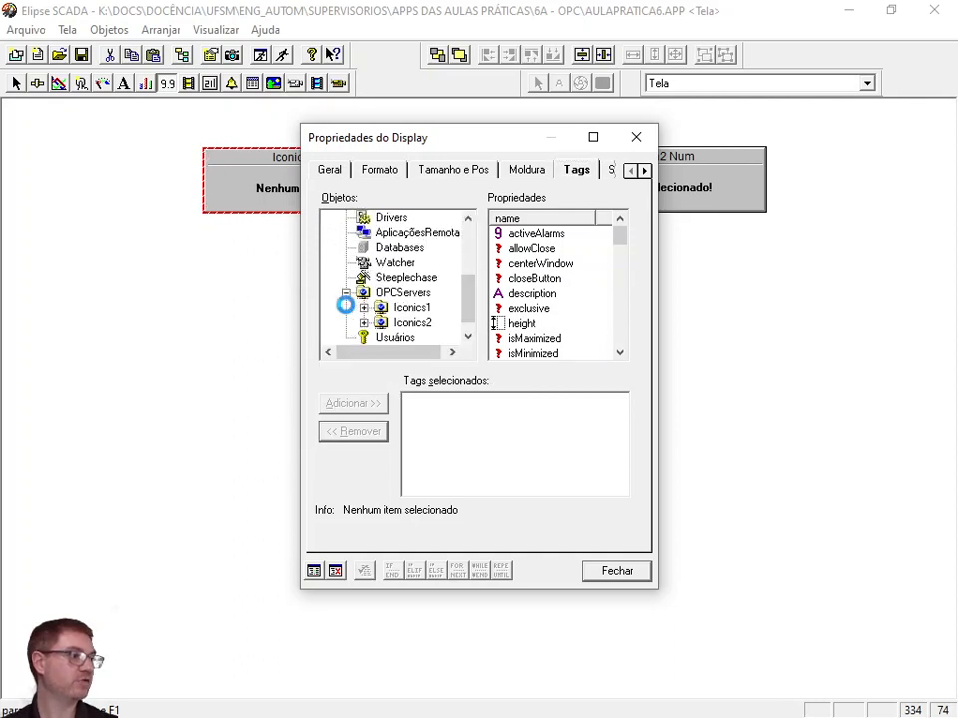
pyautogui.click(384, 309)
pyautogui.click(365, 308)
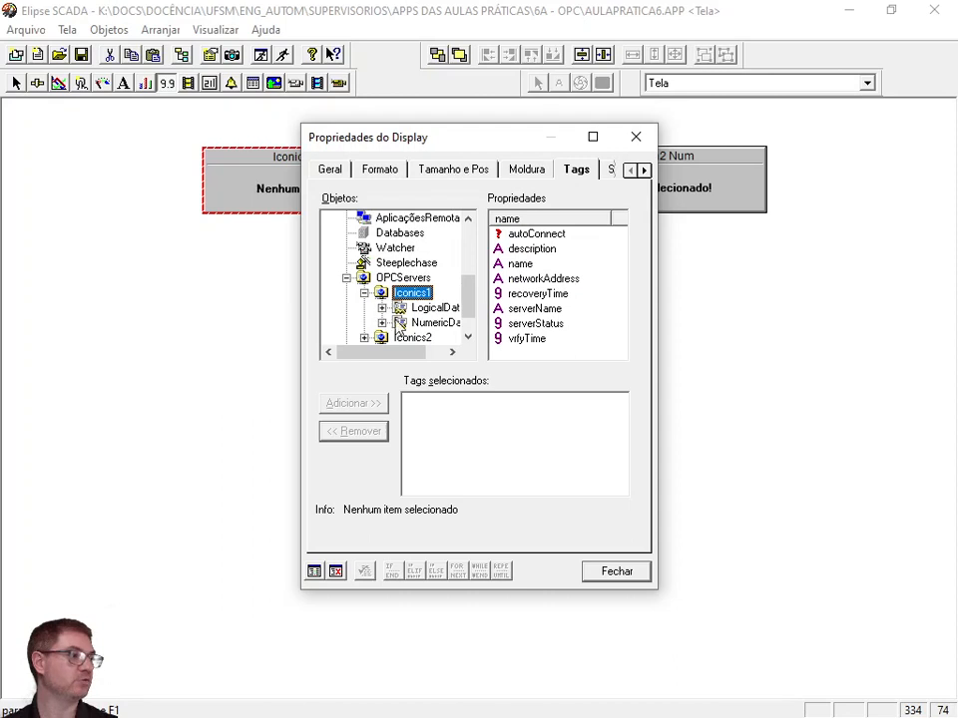
pyautogui.click(427, 322)
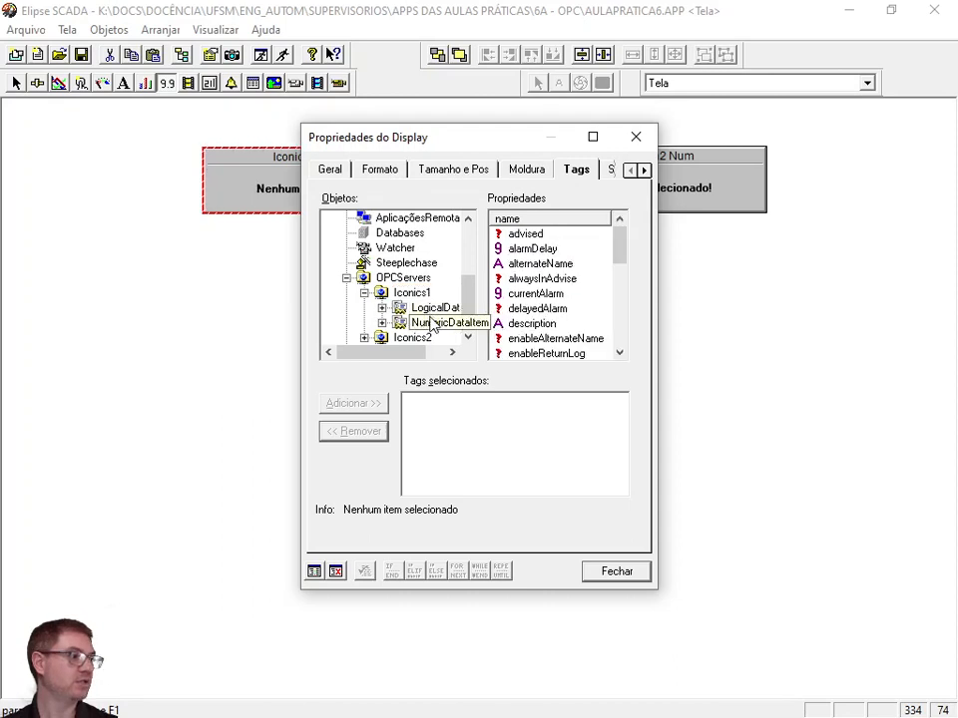
pyautogui.click(358, 405)
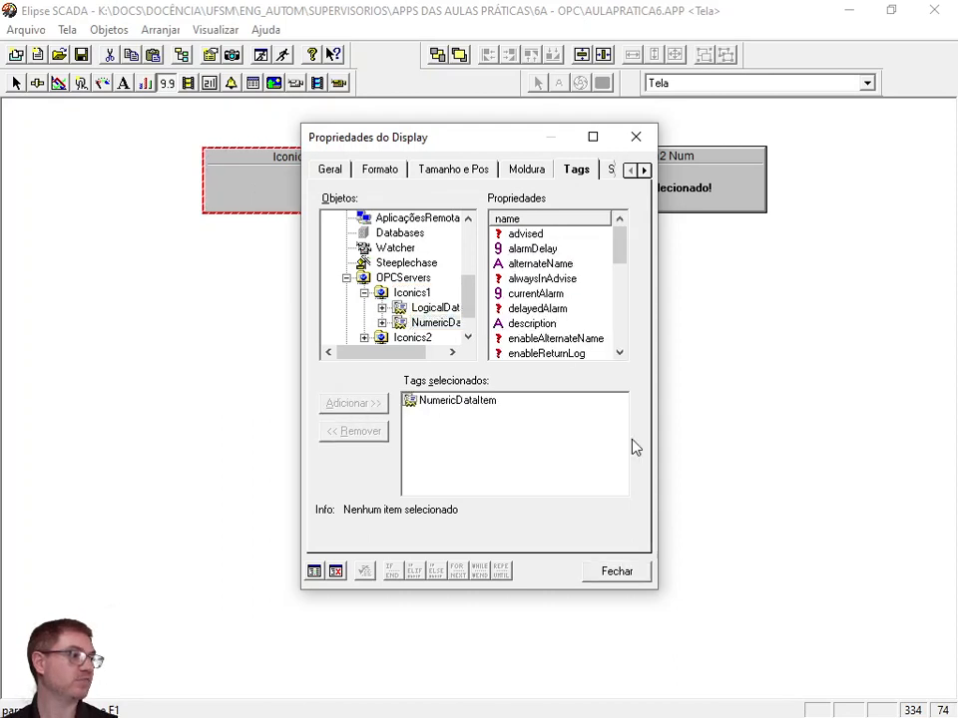
pyautogui.click(380, 172)
pyautogui.moveTo(480, 267); pyautogui.dragTo(432, 264)
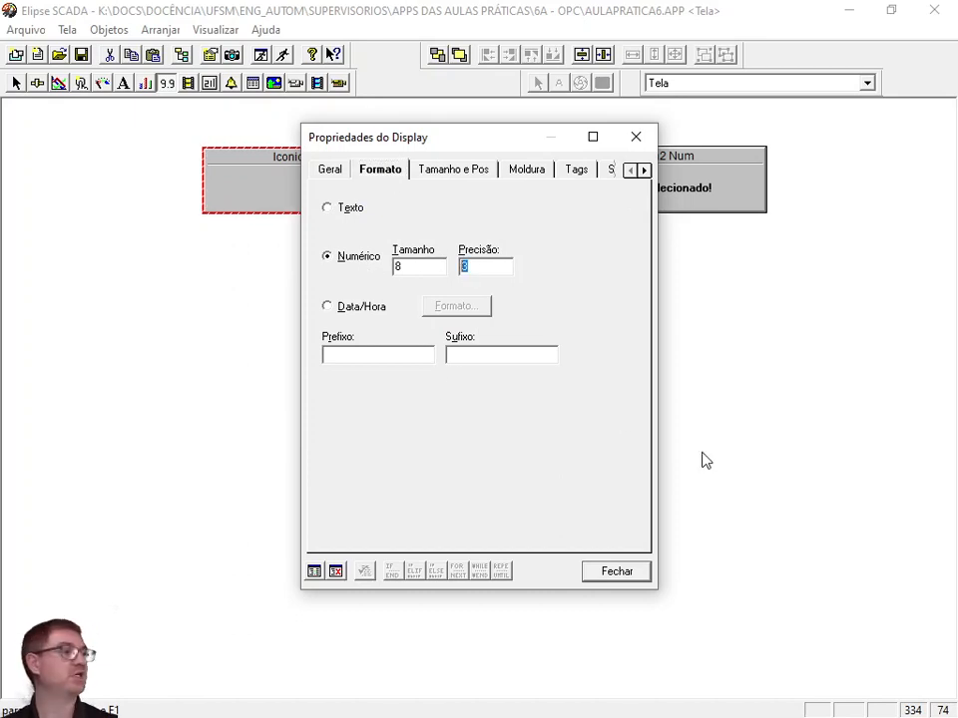
pyautogui.click(636, 574)
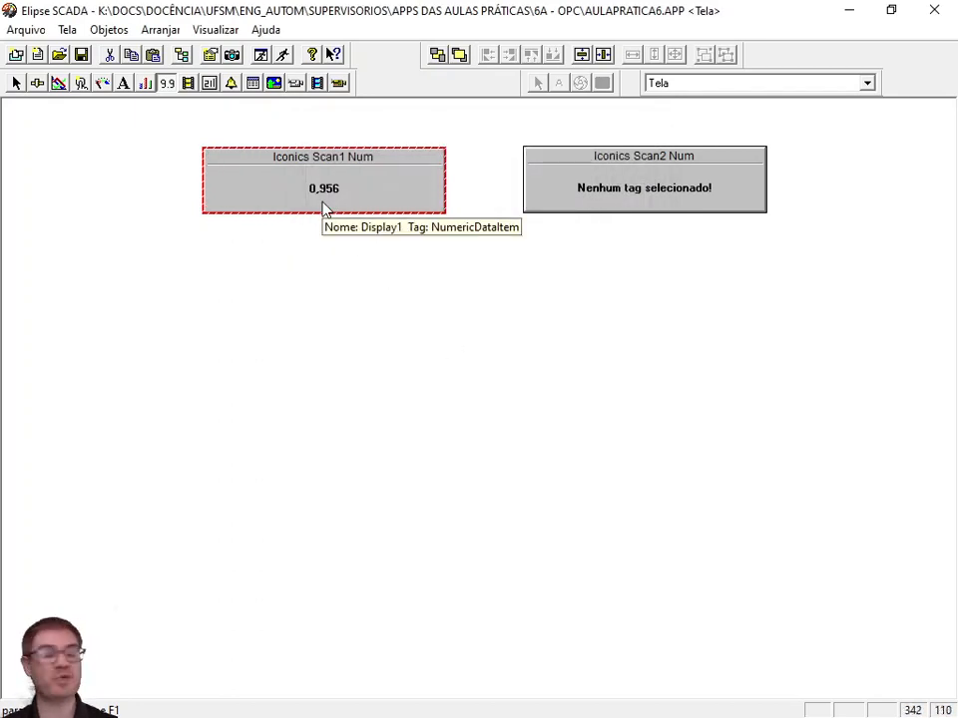
# - Assign TextualDataItem from Iconics2 to the Iconics Scan2 Num display
pyautogui.doubleClick(632, 200)
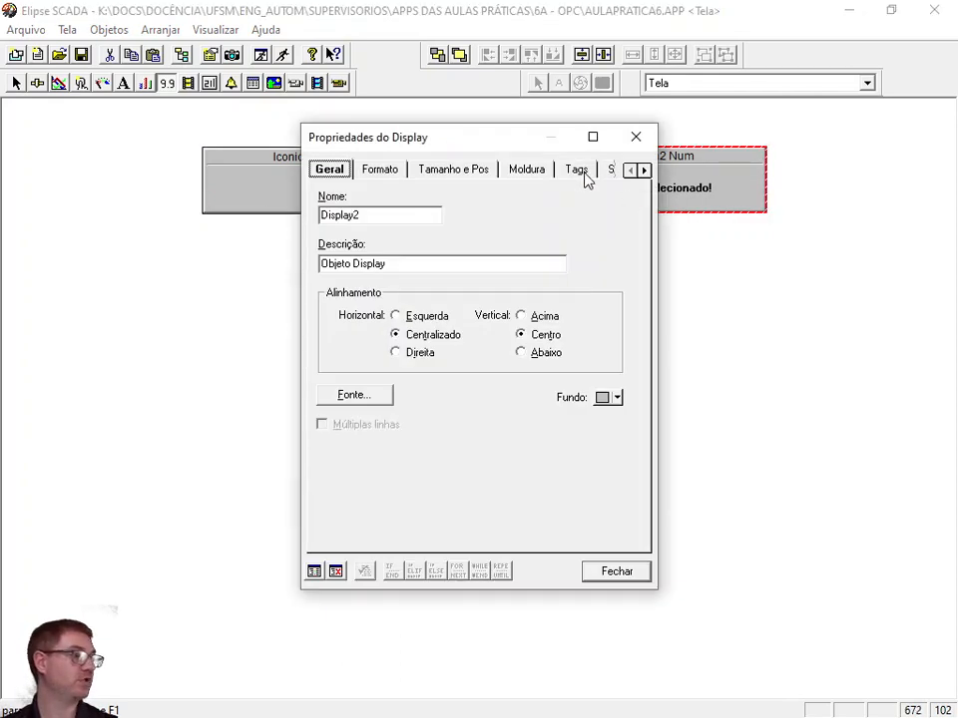
pyautogui.click(575, 172)
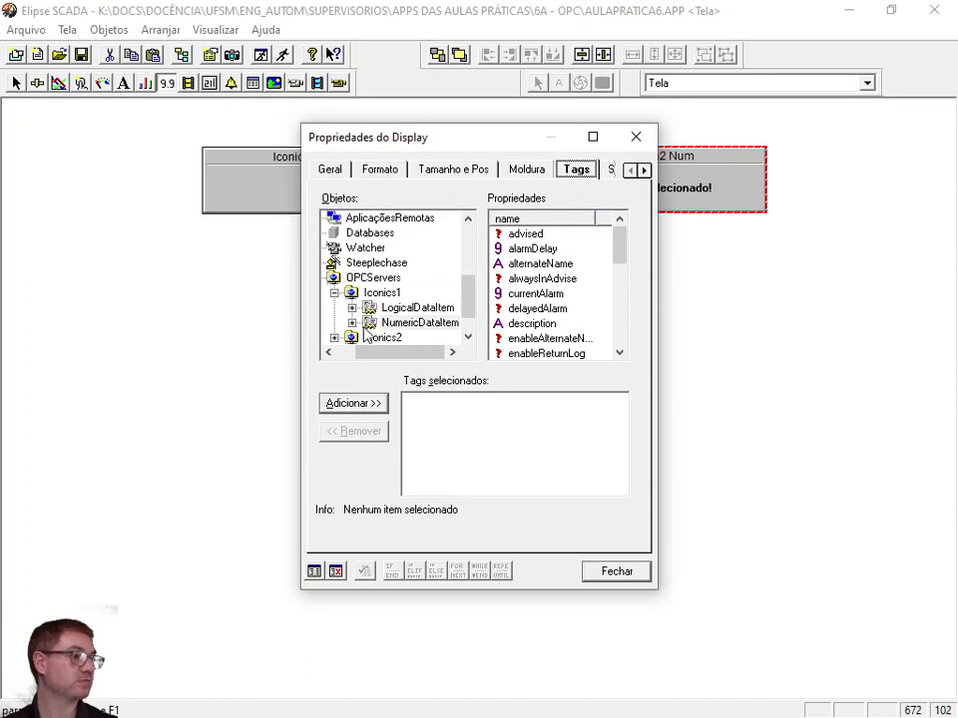
pyautogui.click(467, 337)
pyautogui.click(467, 337)
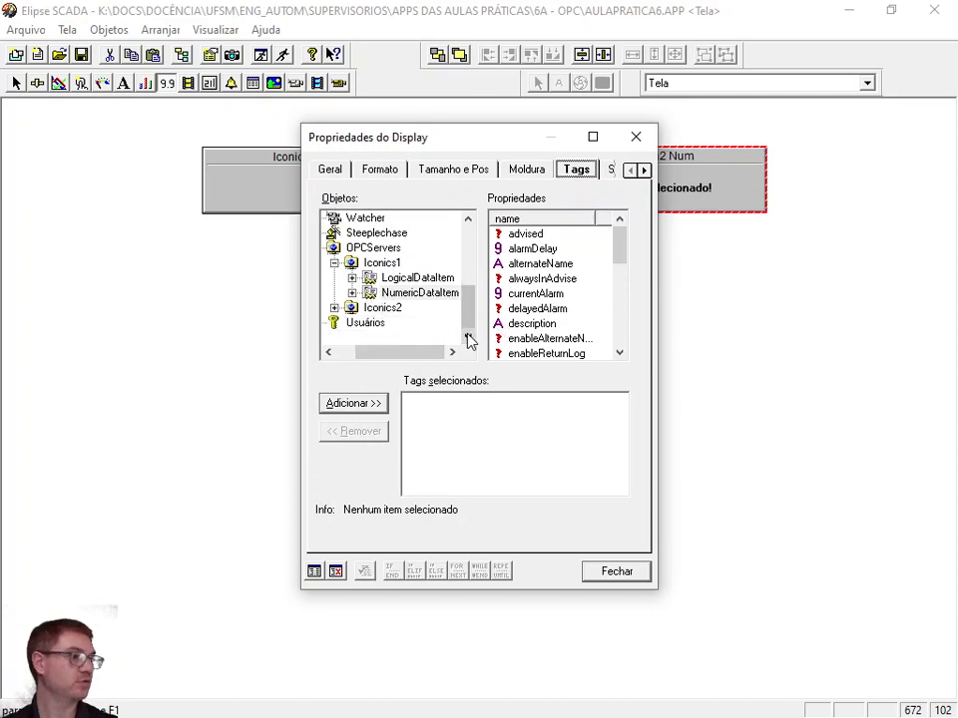
pyautogui.click(334, 308)
pyautogui.click(415, 323)
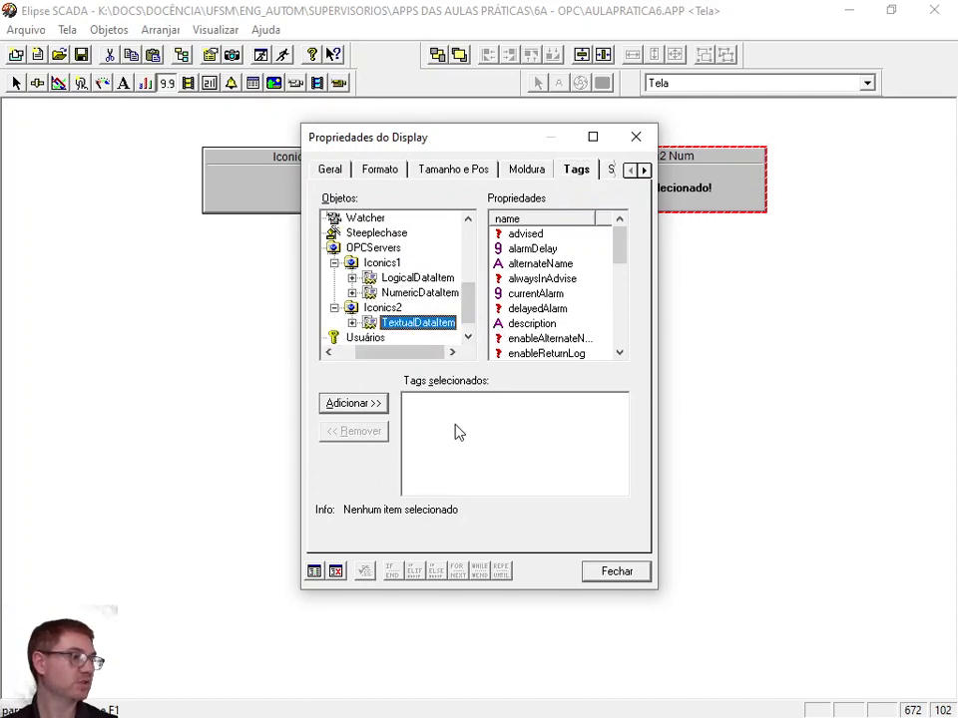
pyautogui.click(334, 402)
# - Set the Iconics Scan2 Num display's format to Texto and close its properties
pyautogui.click(380, 169)
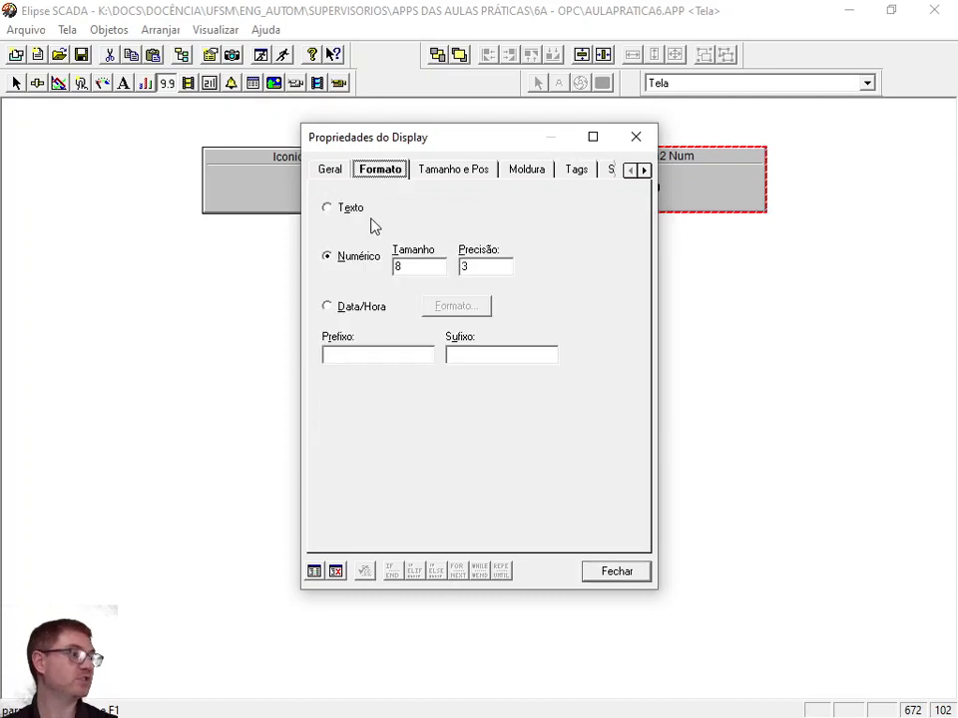
pyautogui.click(349, 209)
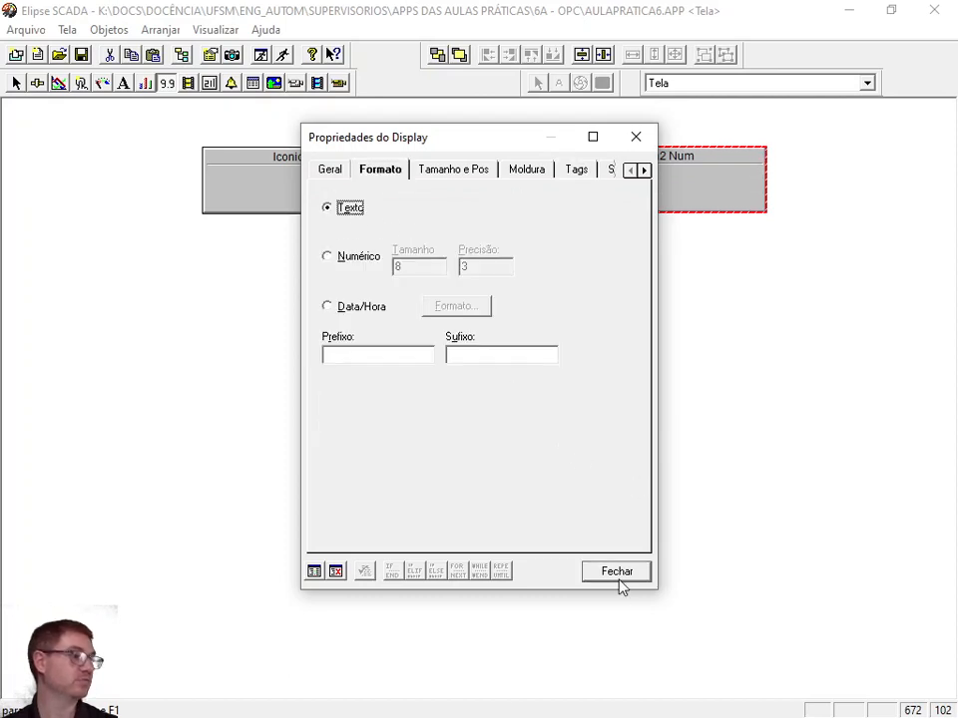
pyautogui.click(620, 572)
# - Rearrange the two displays with a wider Iconics Scan2 Num, and run the application to watch their values before closing it
pyautogui.moveTo(764, 211); pyautogui.dragTo(930, 211)
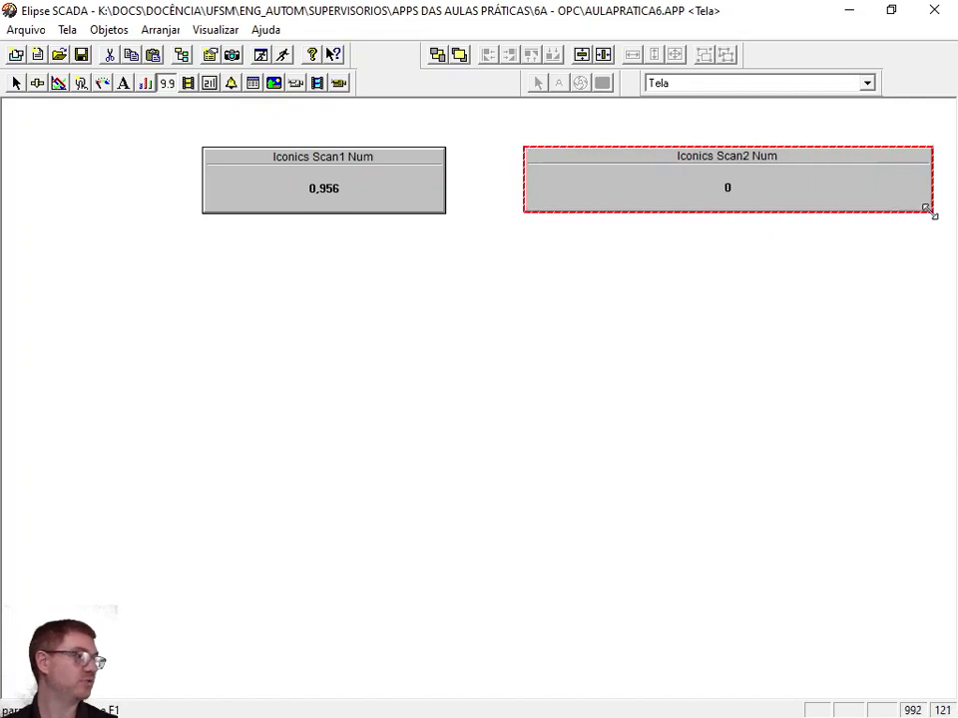
pyautogui.moveTo(355, 193); pyautogui.dragTo(182, 194)
pyautogui.moveTo(656, 197); pyautogui.dragTo(526, 195)
pyautogui.click(283, 57)
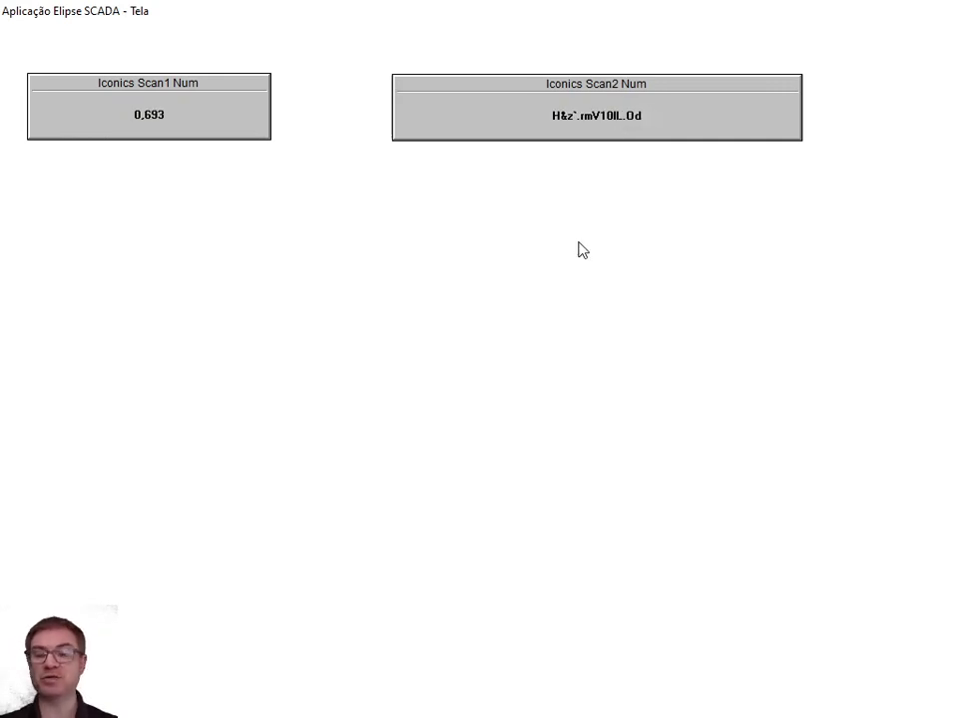
pyautogui.hotkey('alt', 'F4')
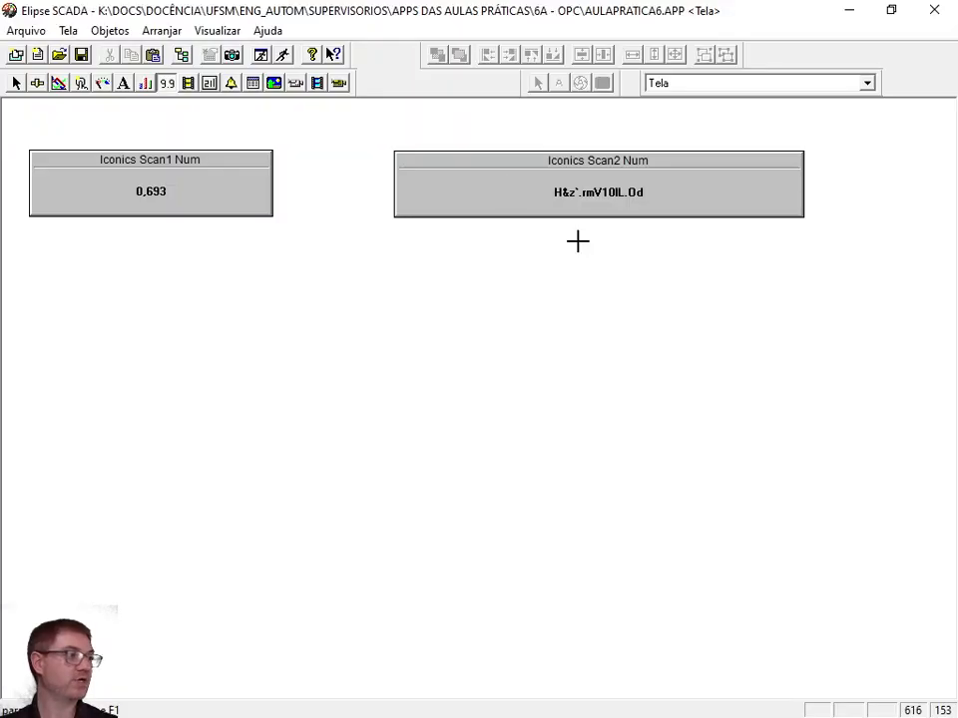
# - Set the background-reading scan of Iconics1 to 100 and run the application again to compare how fast both displays update
pyautogui.click(181, 55)
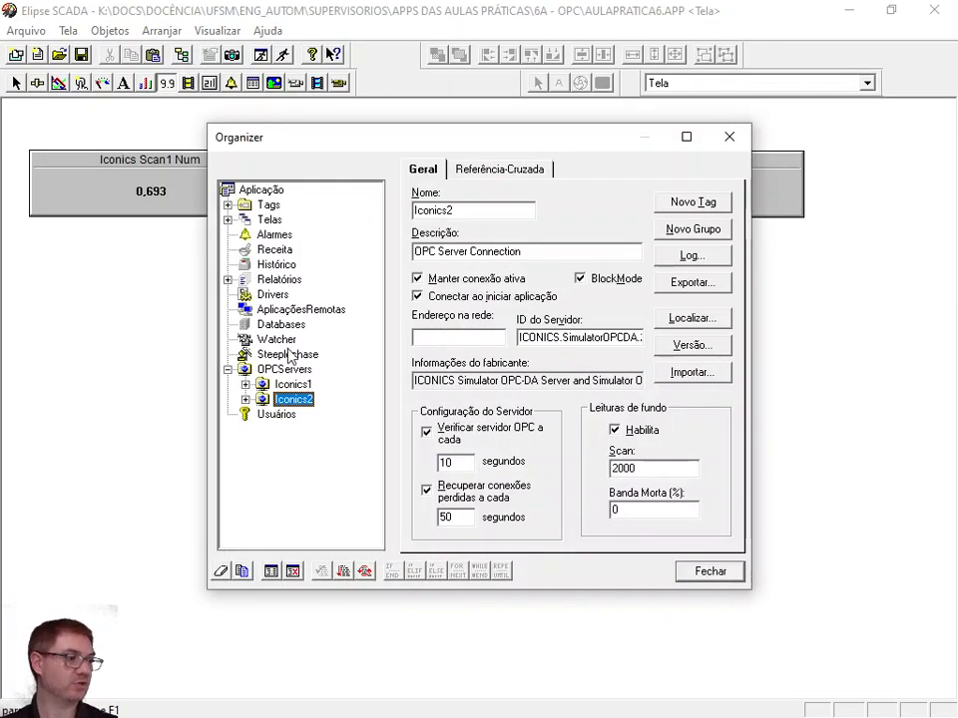
pyautogui.click(294, 384)
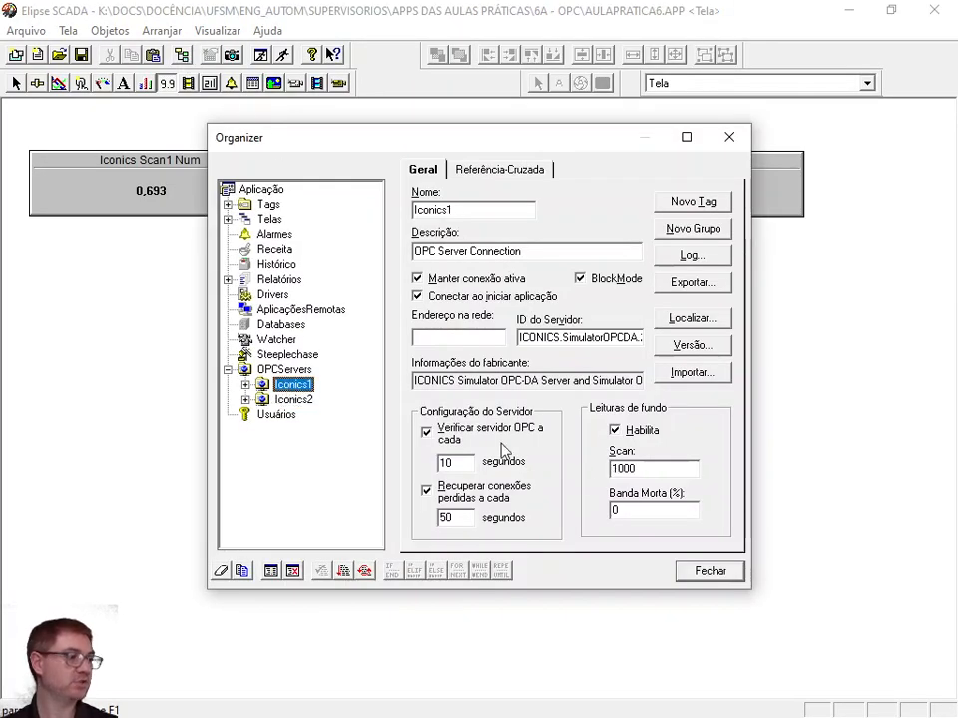
pyautogui.doubleClick(652, 469)
pyautogui.write('100')
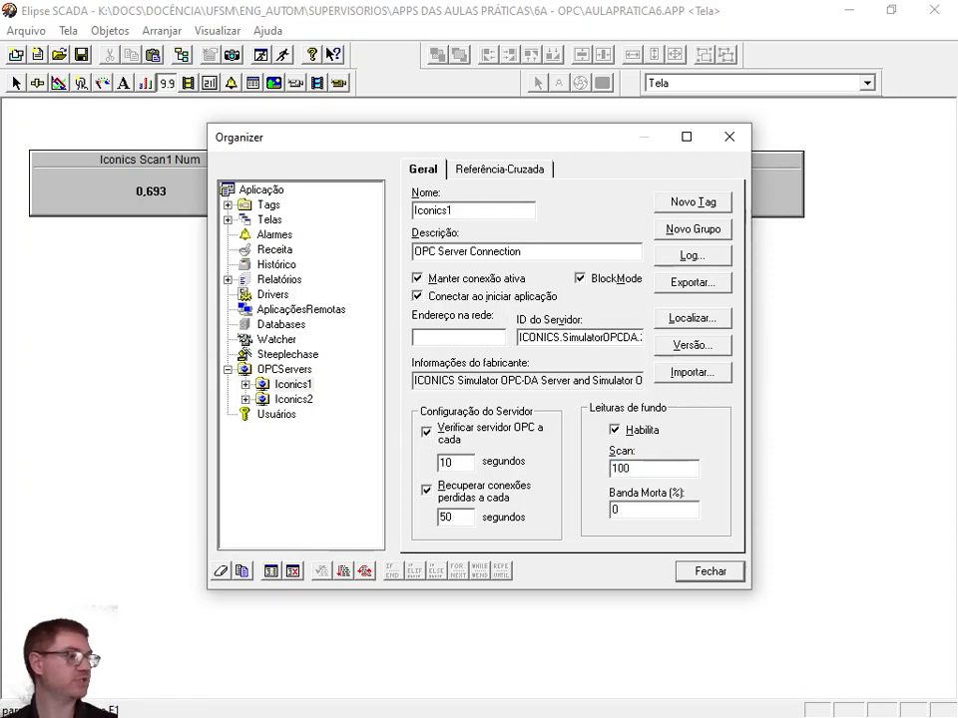
pyautogui.click(714, 573)
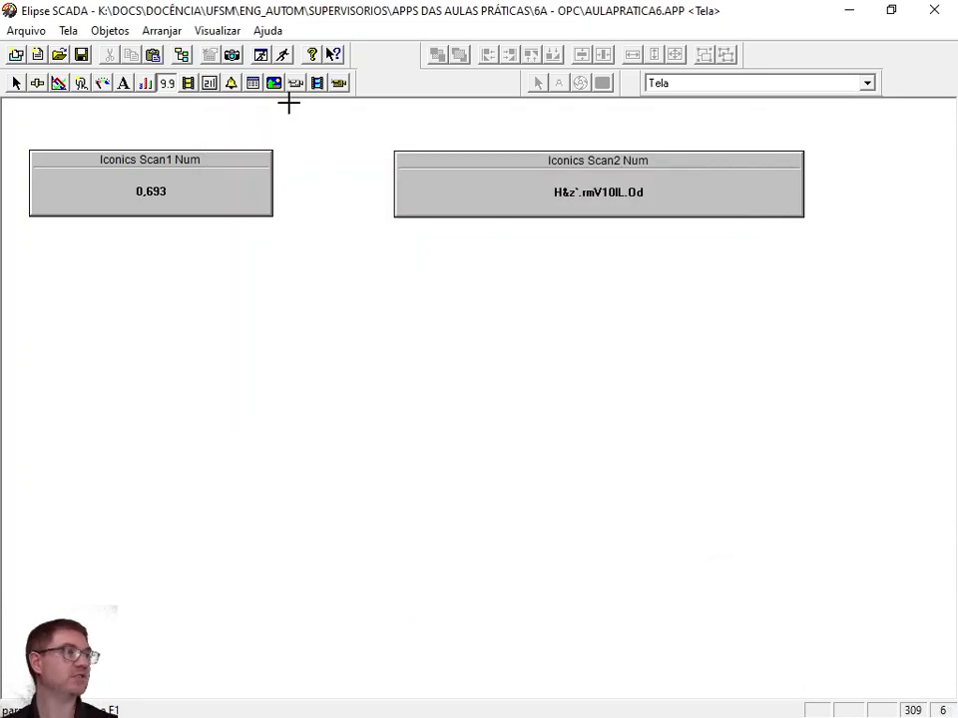
pyautogui.click(182, 56)
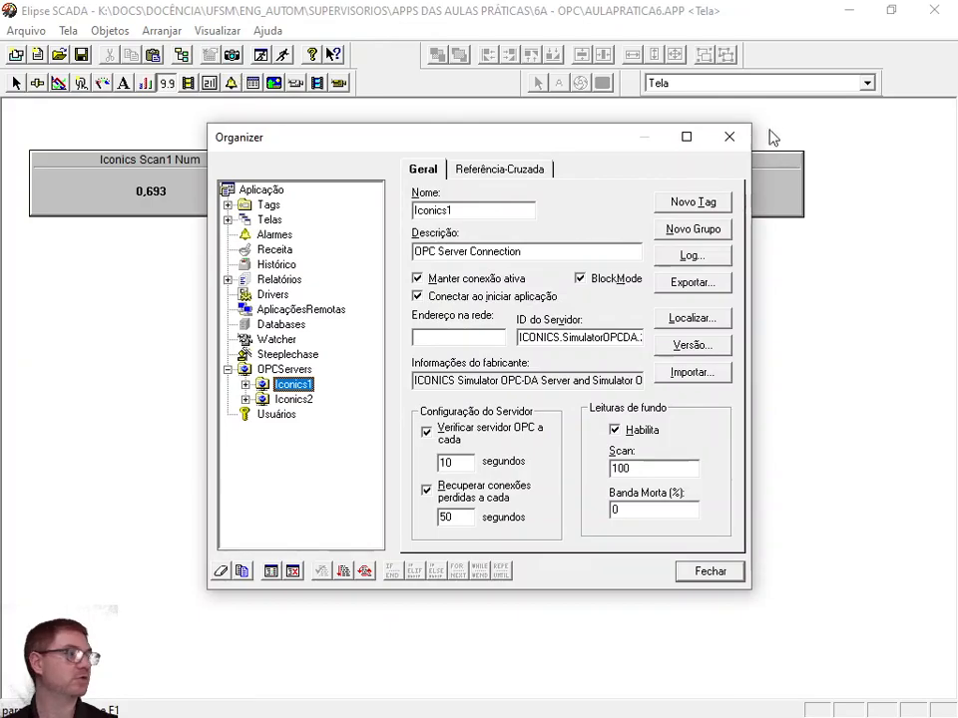
pyautogui.click(731, 137)
pyautogui.click(285, 55)
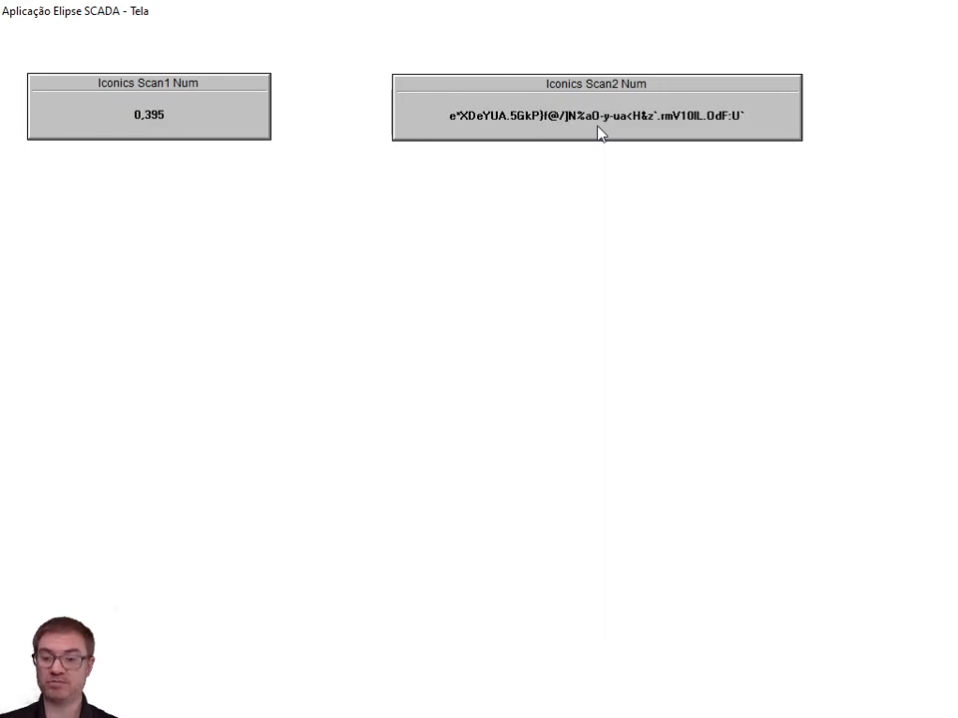
pyautogui.hotkey('alt', 'F4')
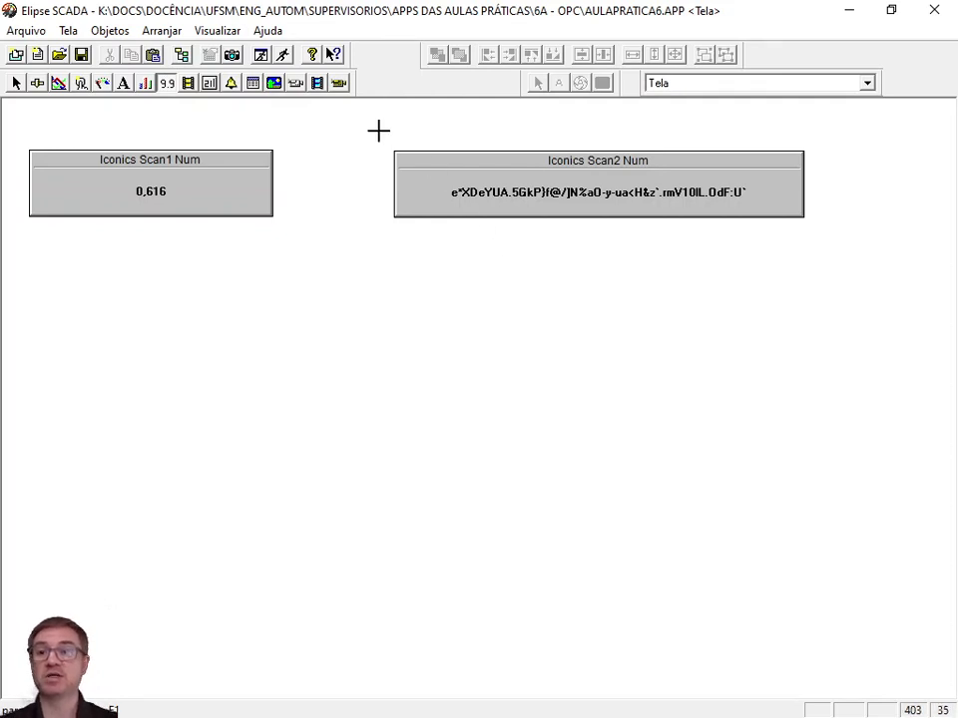
# - Add a third OPC server connection under OPCServers in the Organizer
pyautogui.click(183, 56)
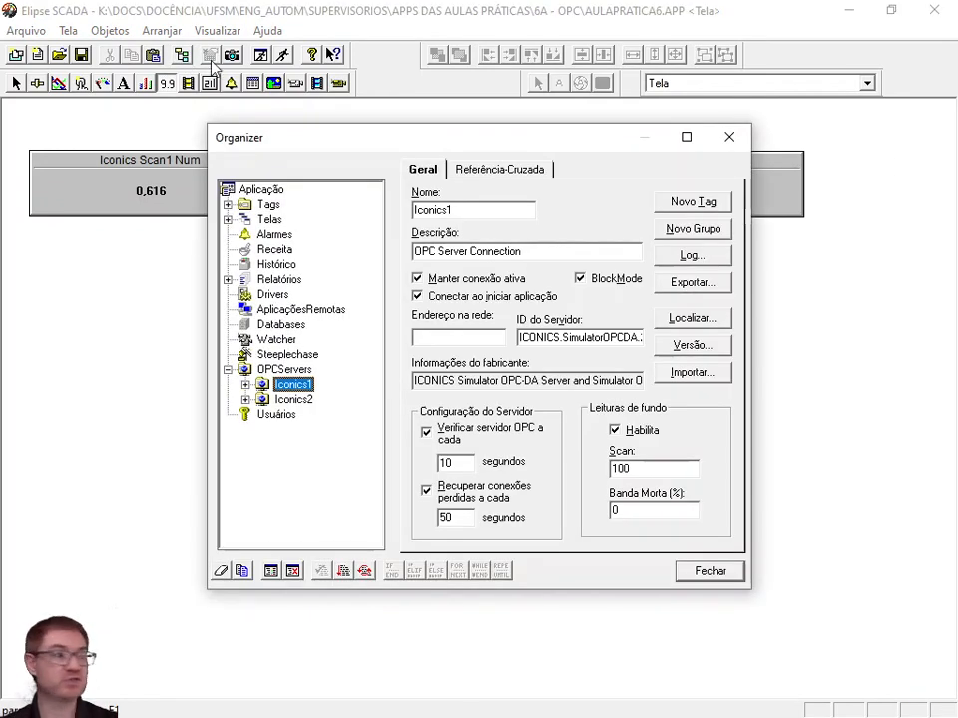
pyautogui.click(285, 369)
pyautogui.click(686, 234)
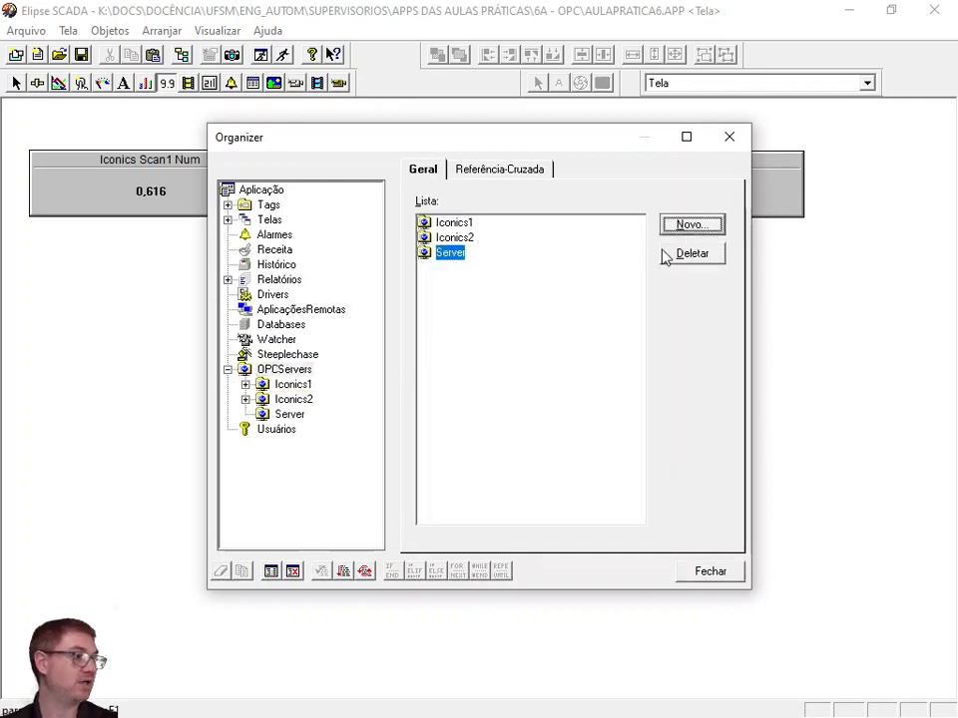
# - Browse the local OPC servers for the new connection up to ElipseSCADA.OPCSvr.1 and cancel without choosing one
pyautogui.click(289, 414)
pyautogui.click(688, 319)
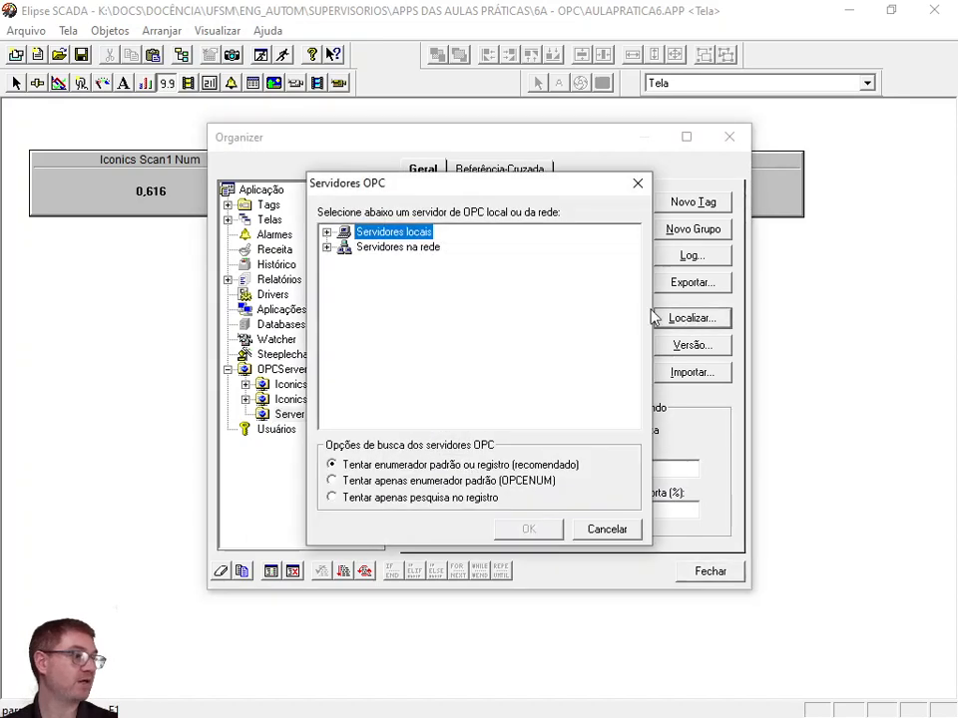
pyautogui.click(327, 233)
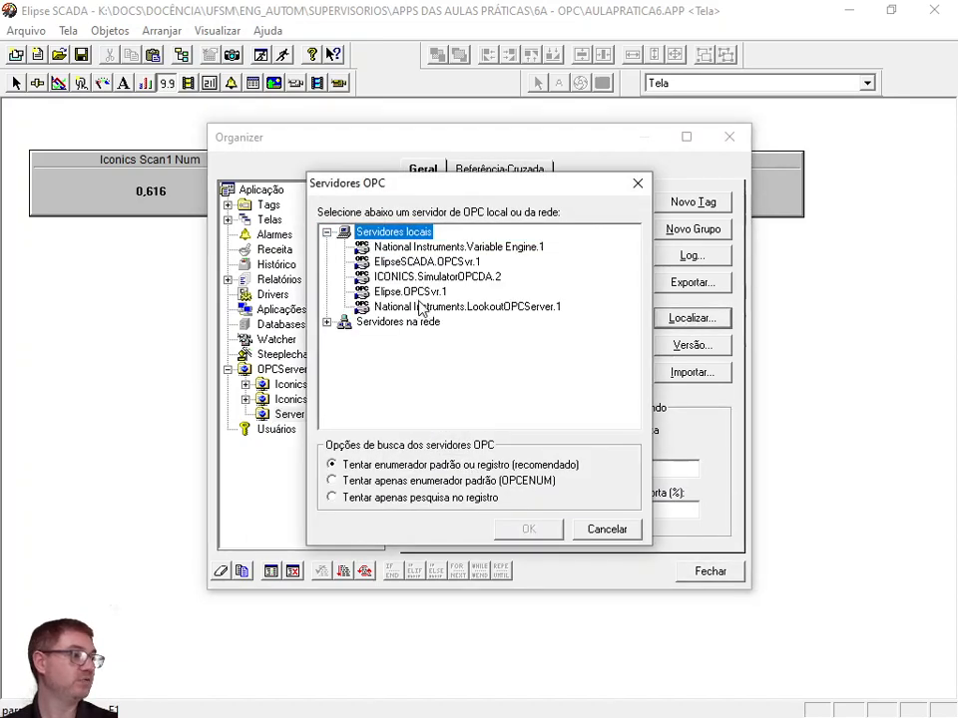
pyautogui.click(414, 262)
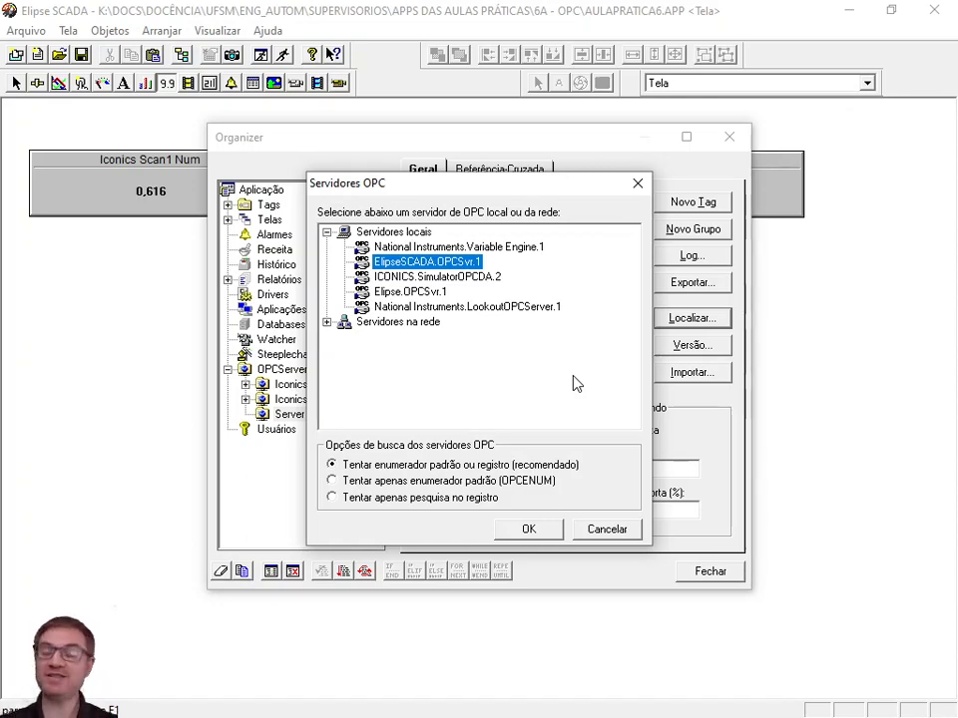
pyautogui.click(618, 532)
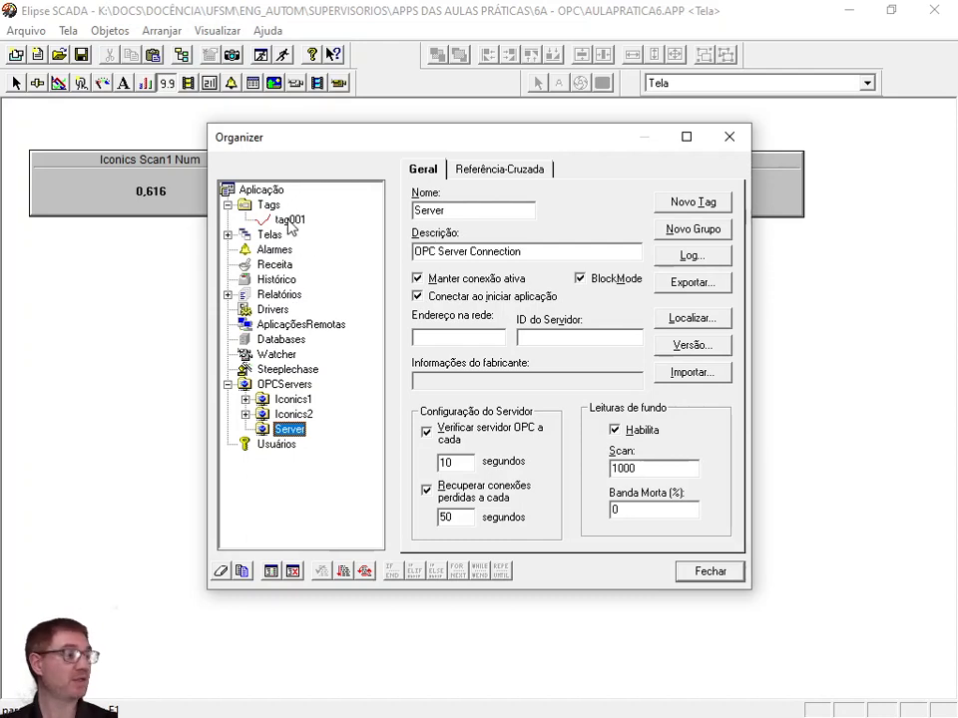
# - Review the lower and upper limits of the demo tag tag001 and close the Organizer
pyautogui.click(286, 219)
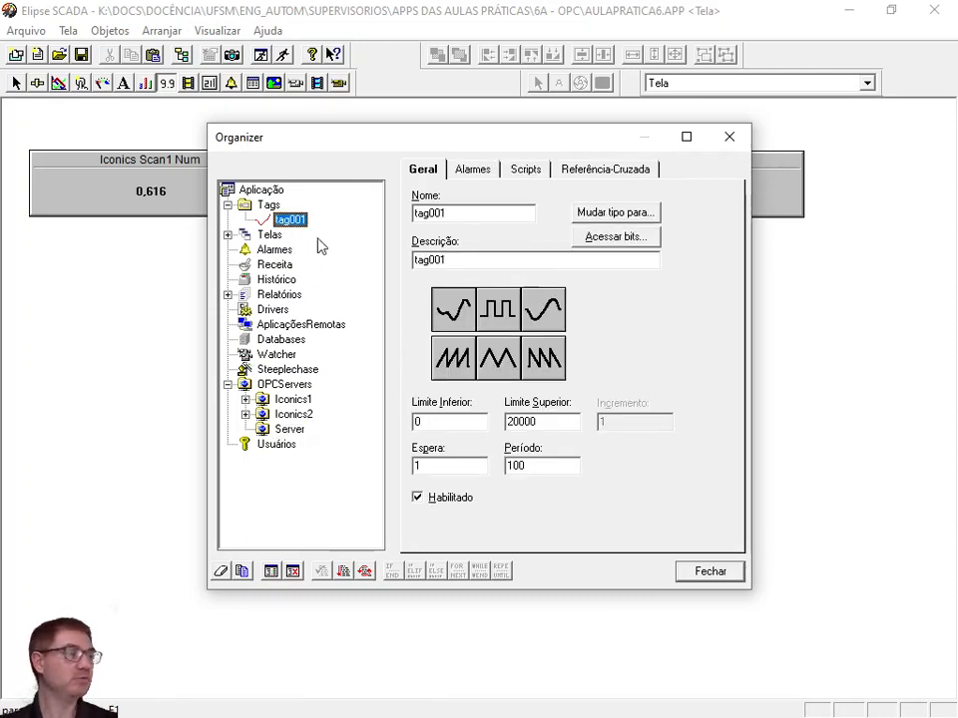
pyautogui.click(443, 417)
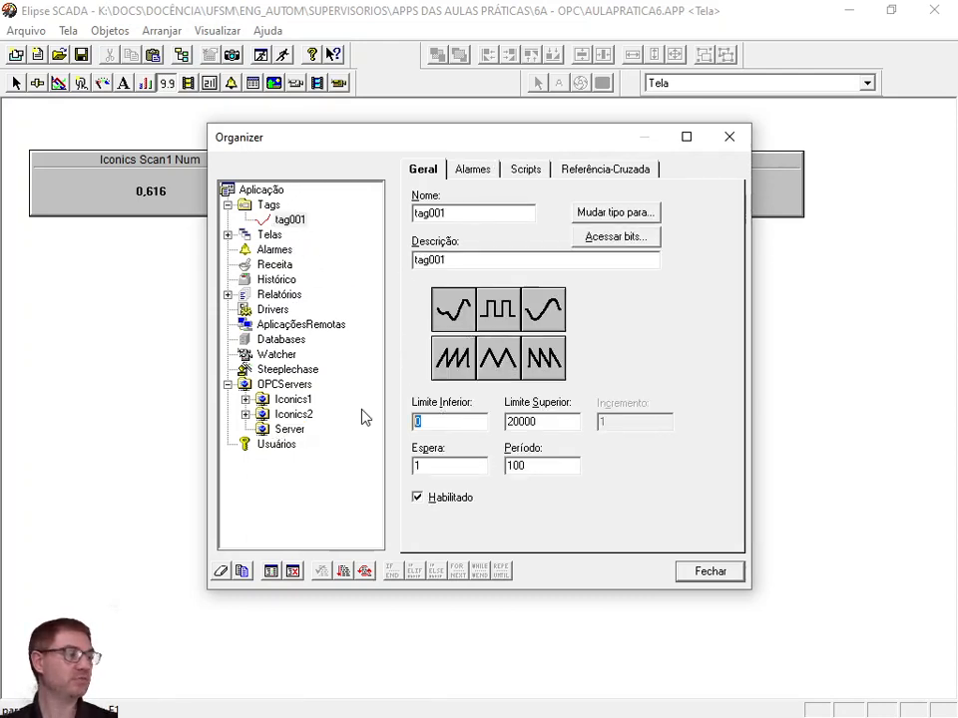
pyautogui.doubleClick(547, 419)
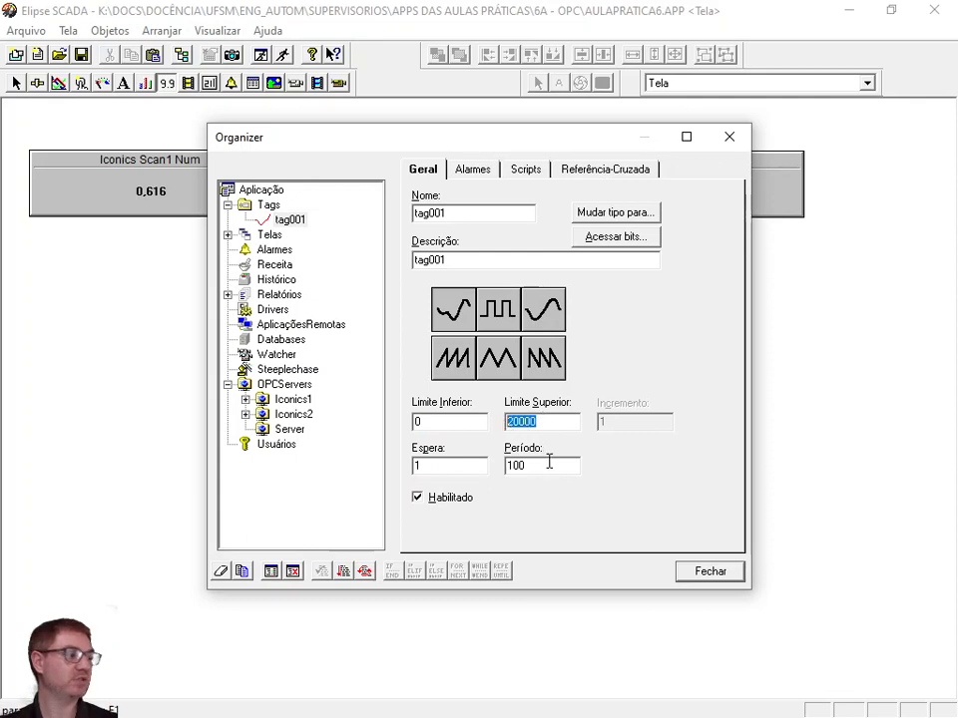
pyautogui.click(724, 572)
# - Draw a third display below the two Iconics displays and title its frame "Tag Demo do Elipse"
pyautogui.click(167, 83)
pyautogui.moveTo(276, 280); pyautogui.dragTo(542, 434)
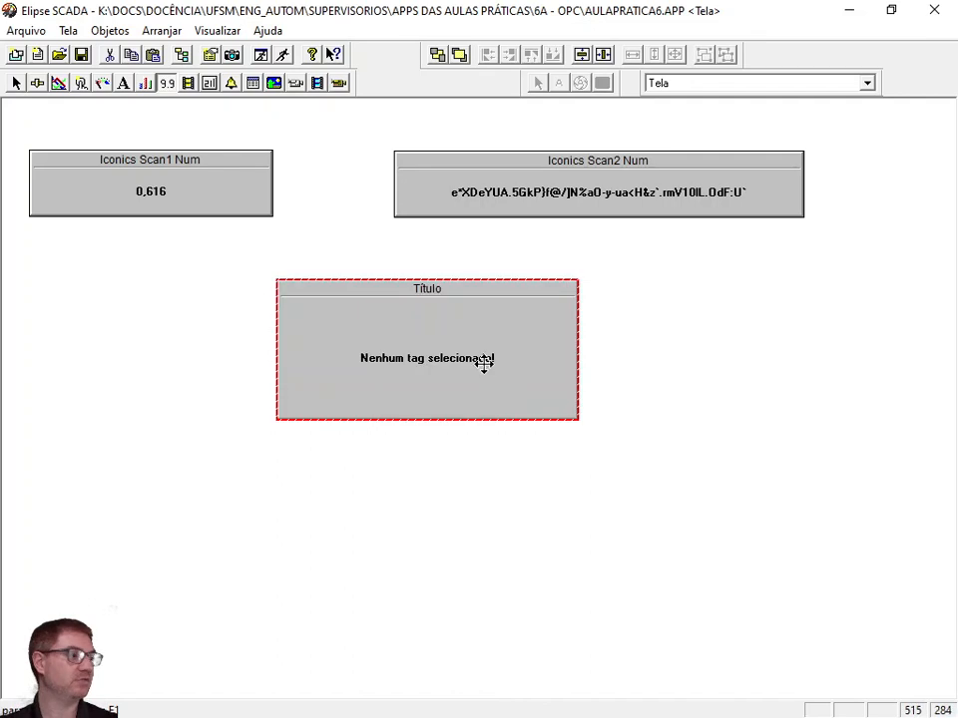
pyautogui.doubleClick(487, 372)
pyautogui.click(491, 175)
pyautogui.click(524, 169)
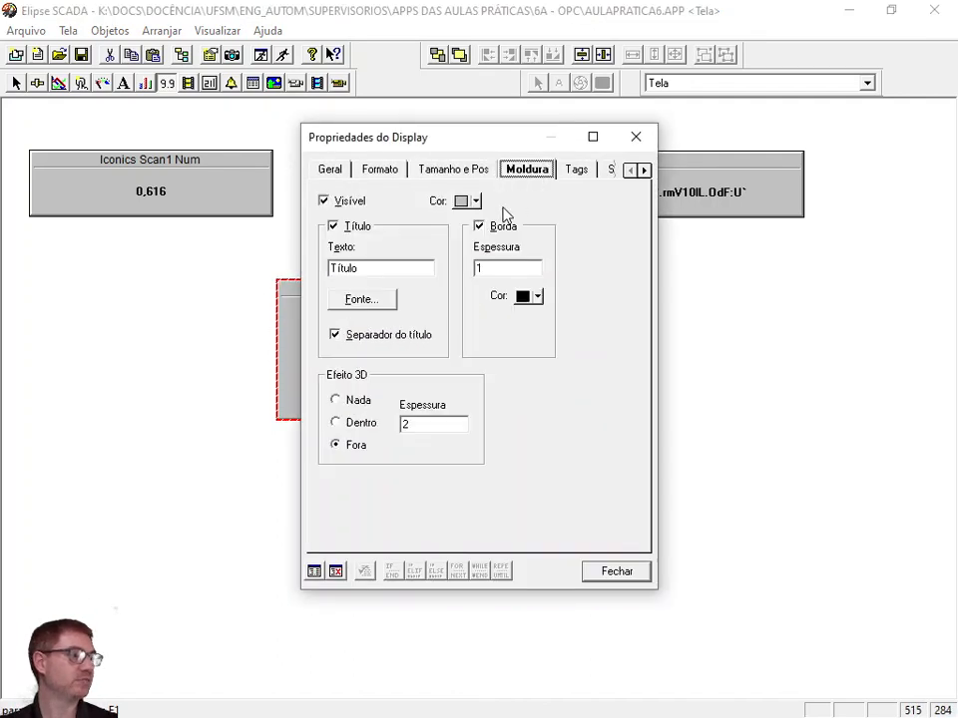
pyautogui.doubleClick(385, 264)
pyautogui.write('Tag Demo do Elipse')
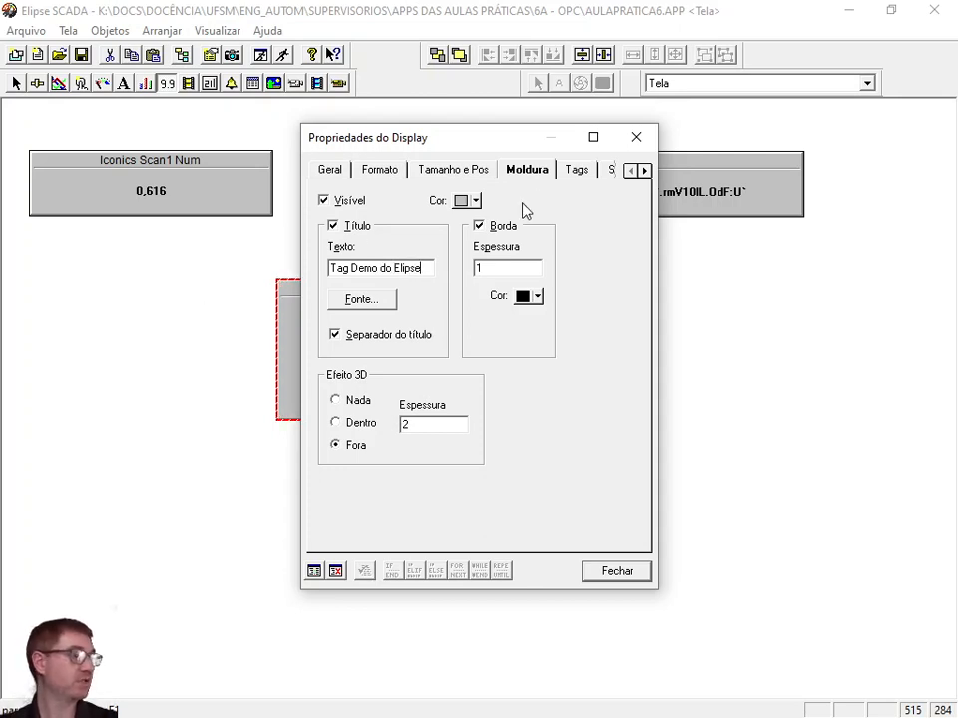
# - Assign tag001 to the Tag Demo do Elipse display, check its numeric format and close the properties
pyautogui.click(577, 170)
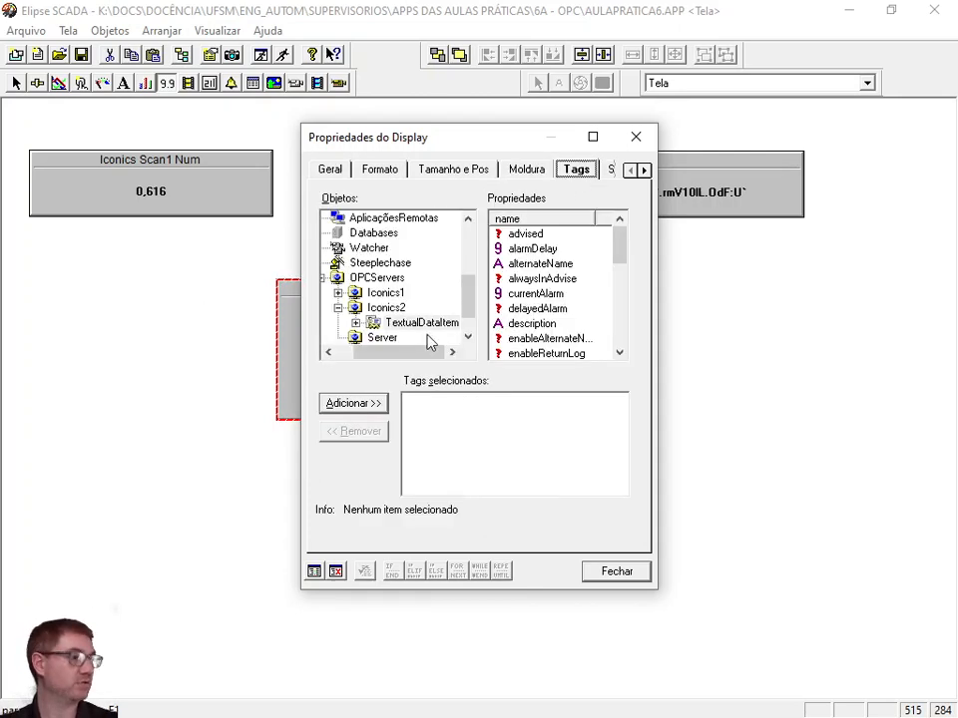
pyautogui.scroll(3, 467, 241)
pyautogui.doubleClick(359, 248)
pyautogui.click(382, 263)
pyautogui.click(371, 404)
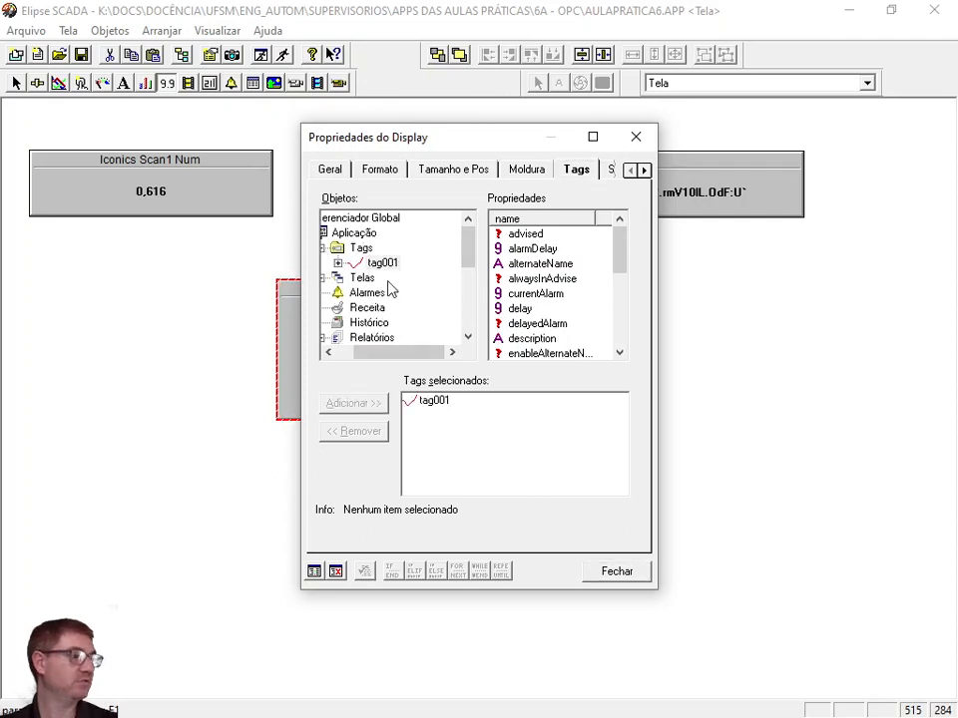
pyautogui.click(380, 172)
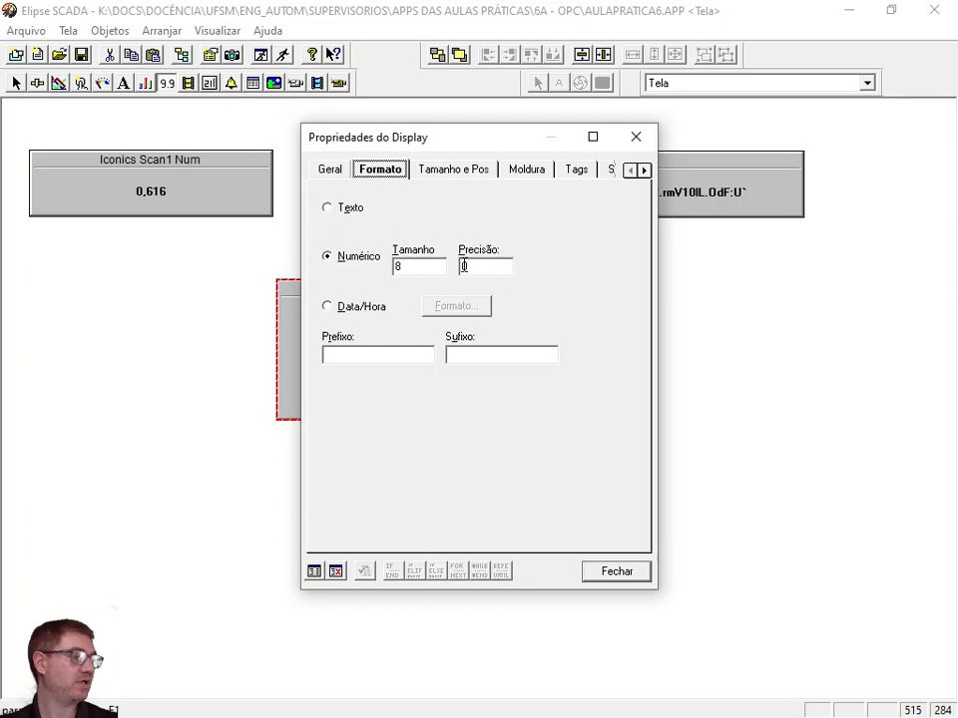
pyautogui.click(638, 571)
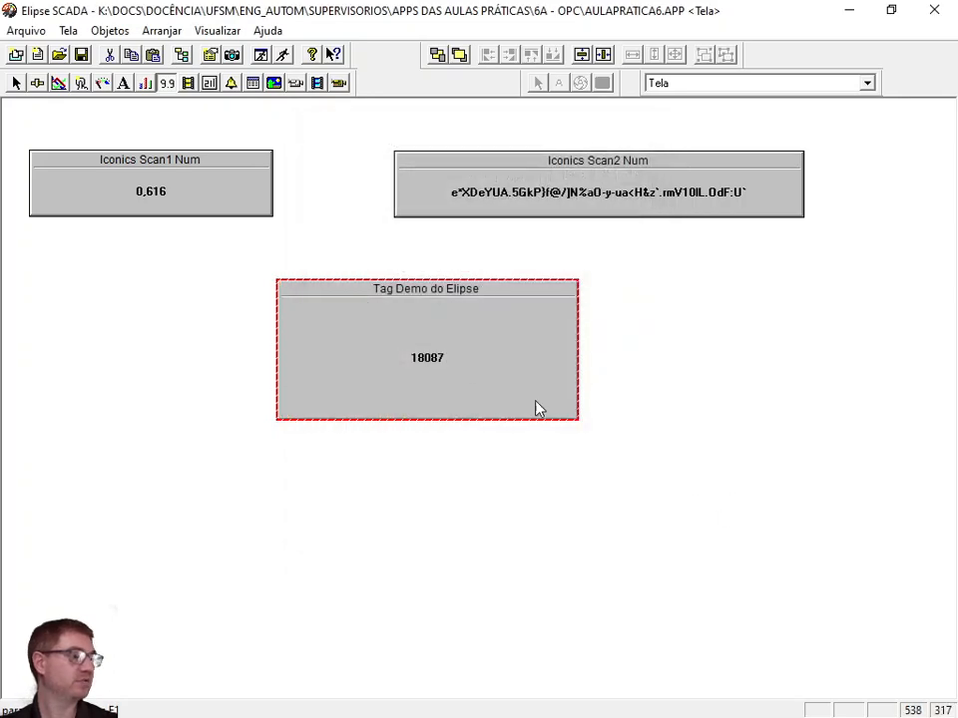
# - Run the application and open the ICONICS Sample OPC Client from the supervisórios folder
pyautogui.click(283, 56)
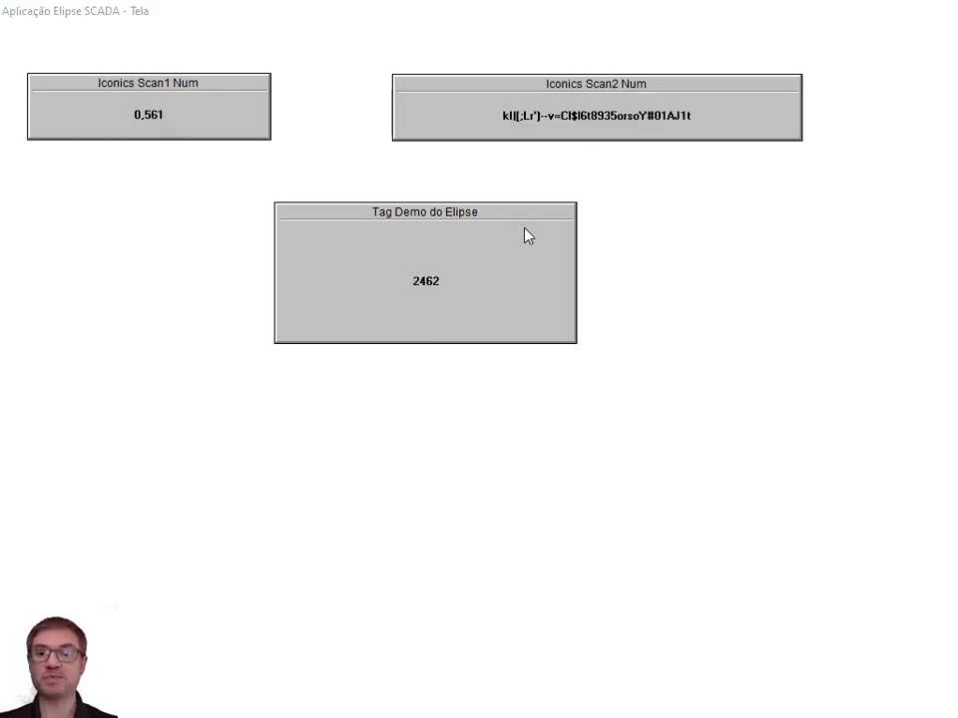
pyautogui.hotkey('alt', 'Tab')
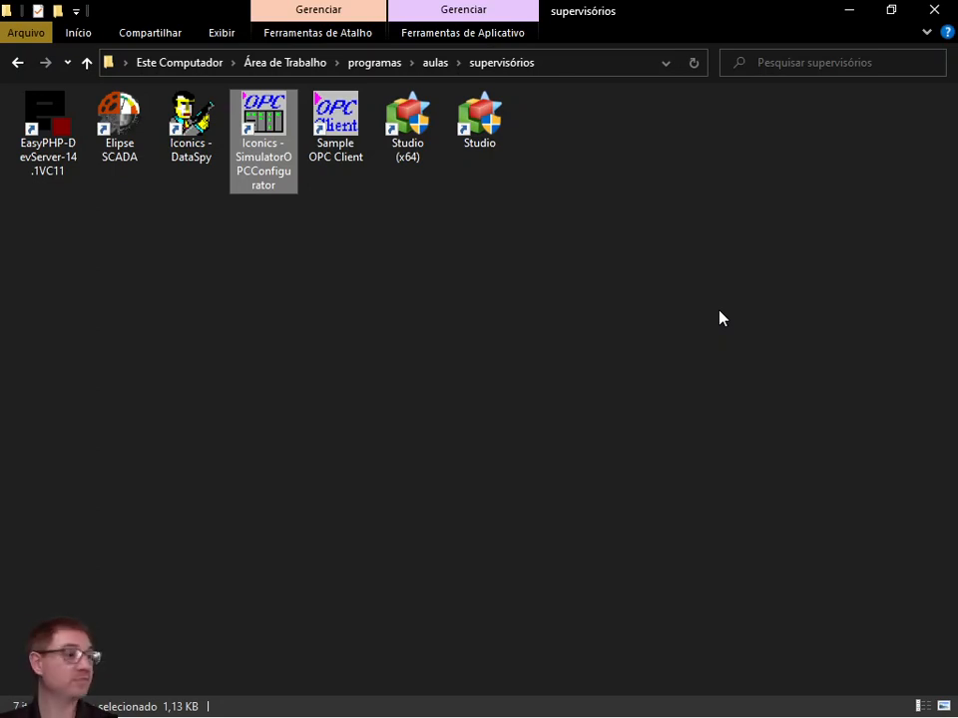
pyautogui.click(349, 160)
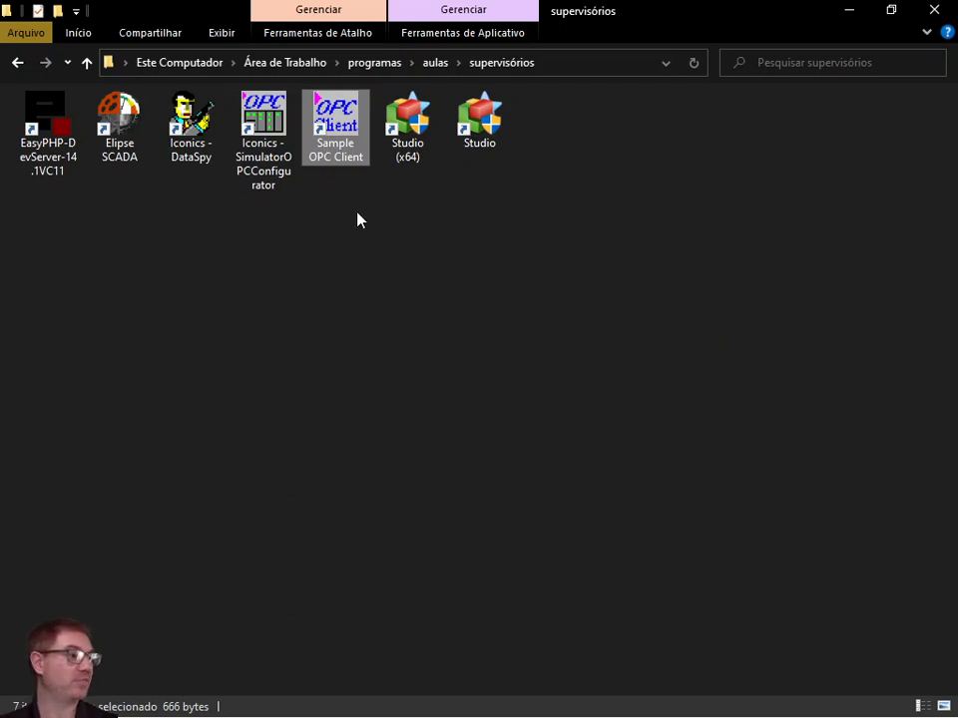
pyautogui.click(190, 148)
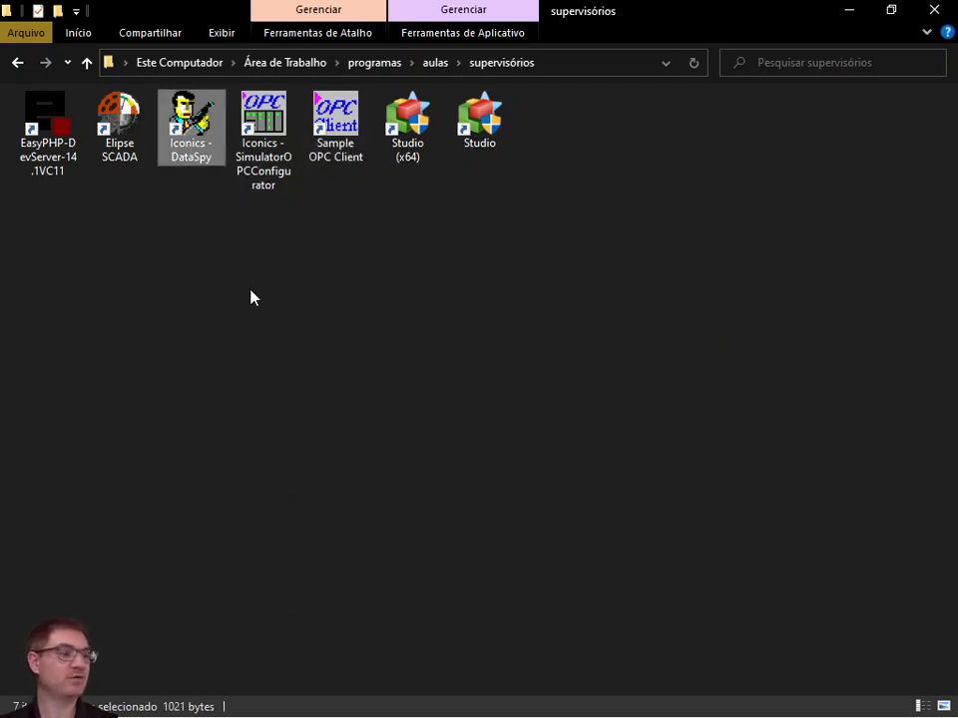
pyautogui.click(345, 151)
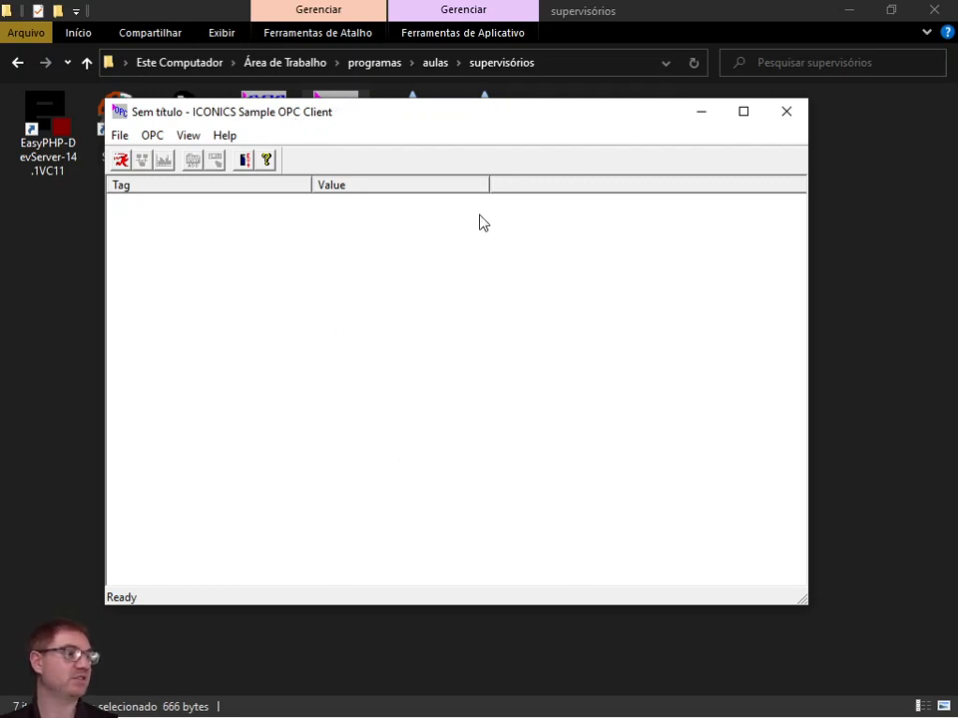
# - Try to add an item from the Elipse.OPCSvr.1 server in the OPC client, and disconnect from that server
pyautogui.click(163, 137)
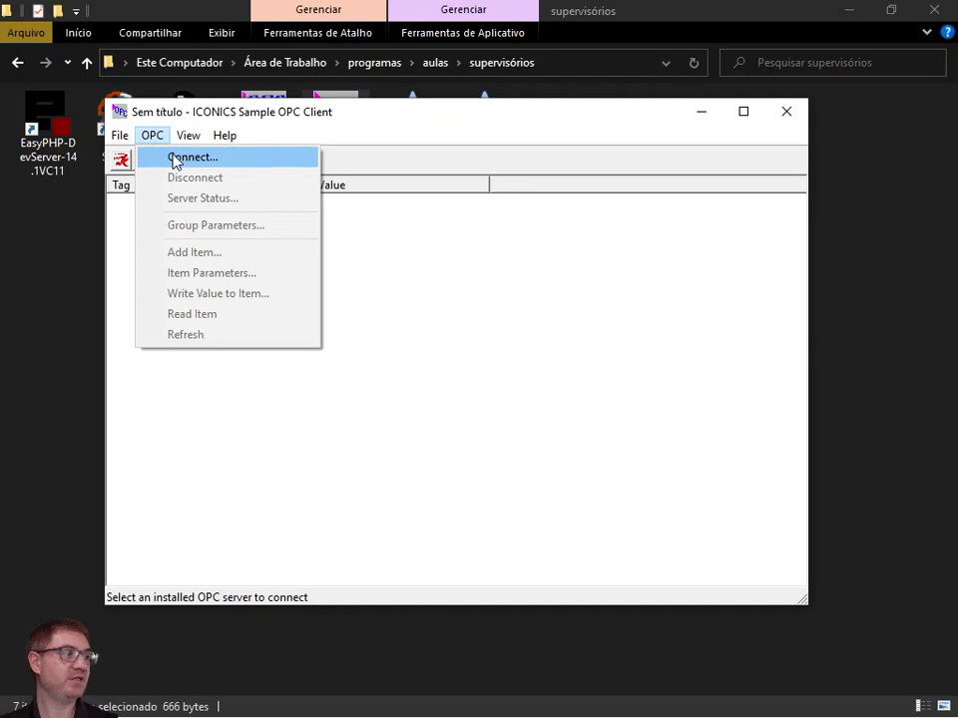
pyautogui.click(174, 160)
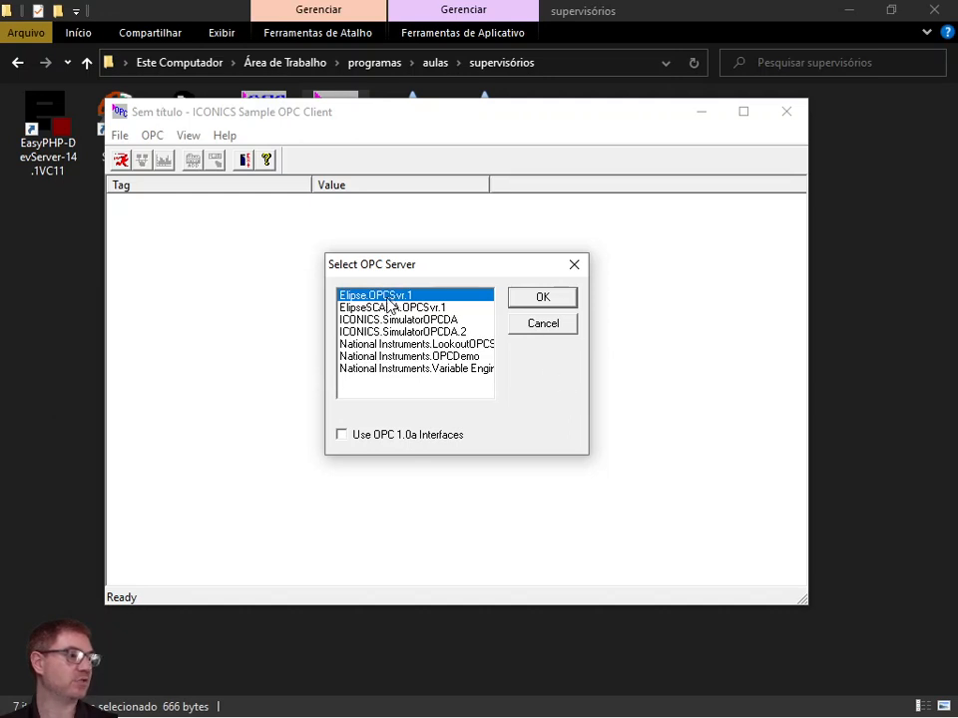
pyautogui.click(537, 300)
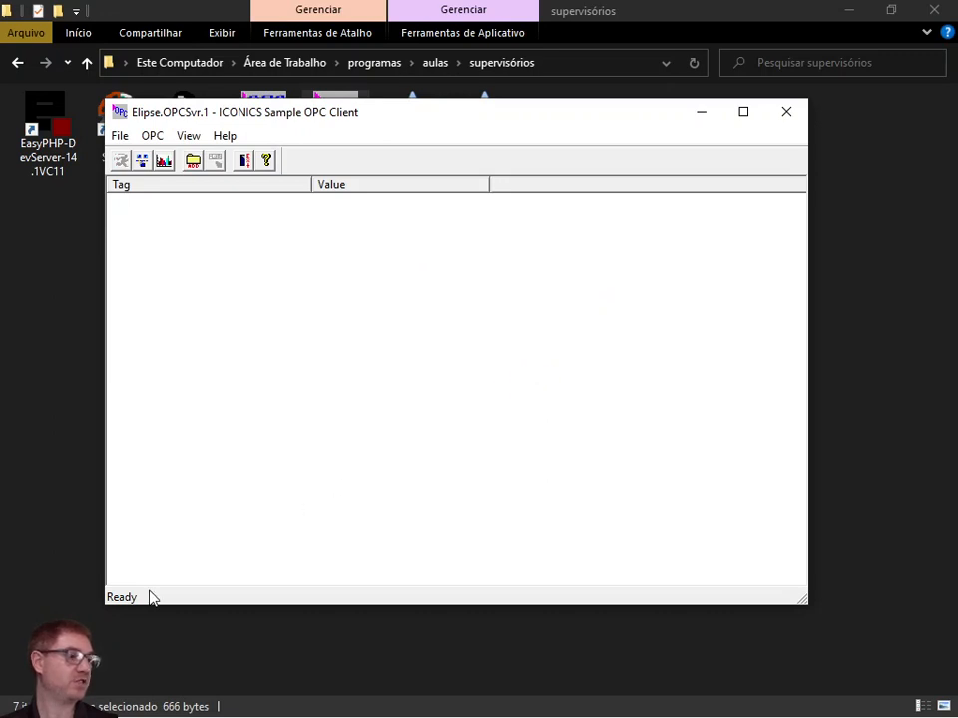
pyautogui.click(194, 163)
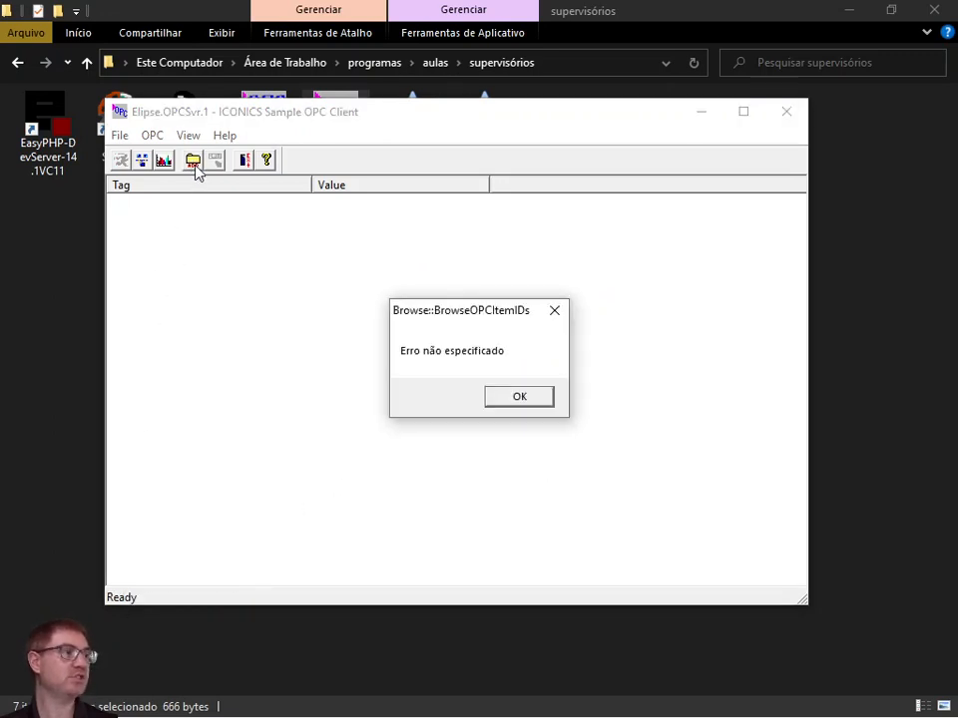
pyautogui.click(506, 400)
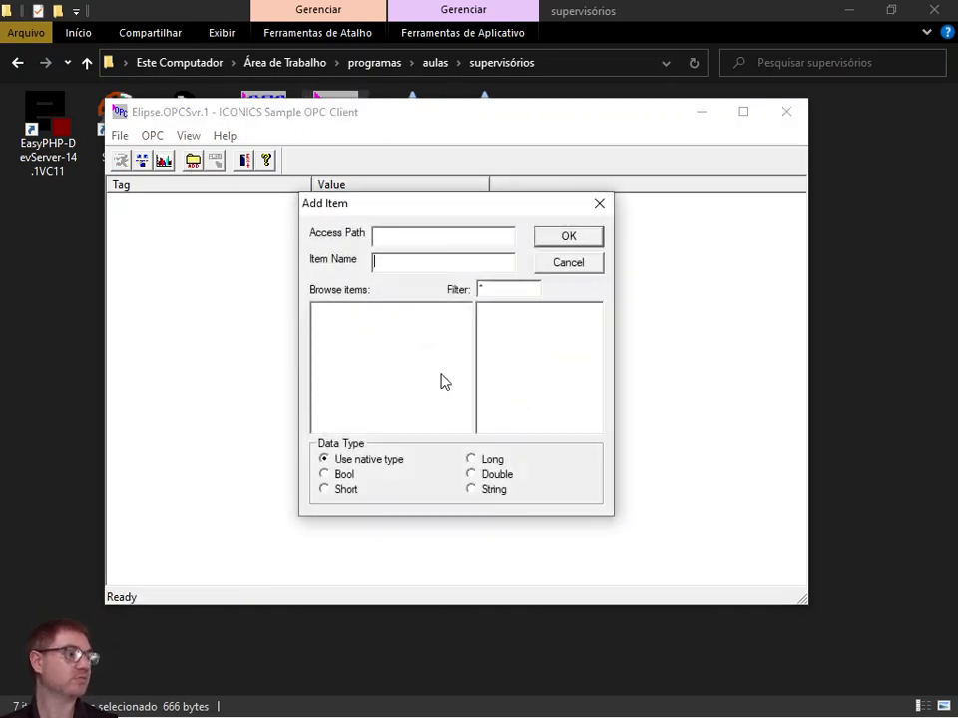
pyautogui.click(572, 266)
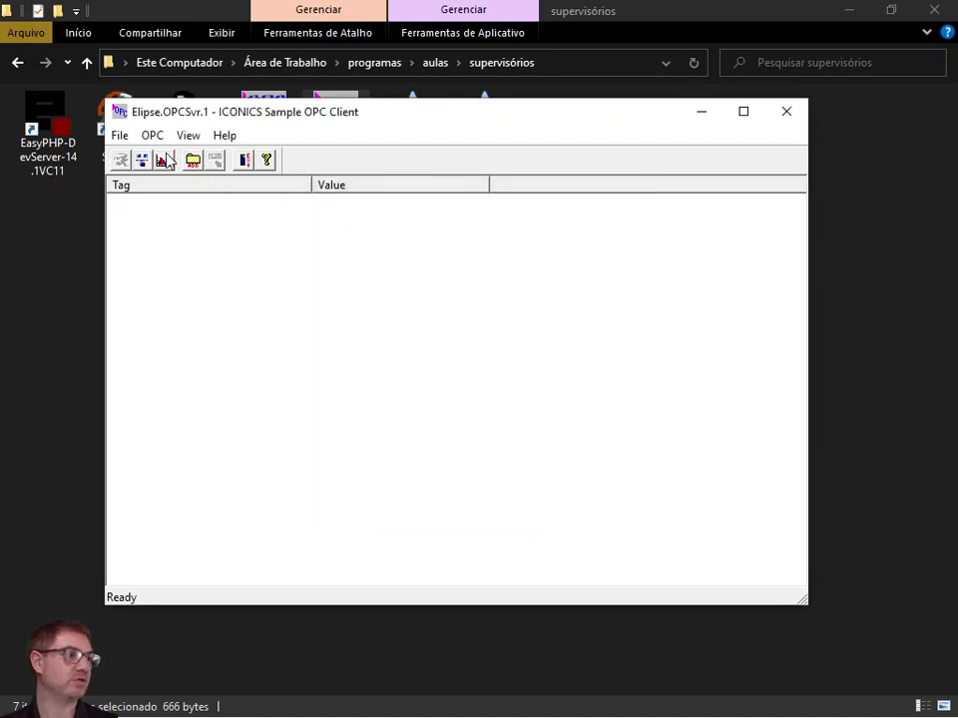
pyautogui.click(149, 137)
pyautogui.click(167, 177)
# - Connect the OPC client to the ElipseSCADA.OPCSvr.1 server
pyautogui.click(157, 138)
pyautogui.click(167, 158)
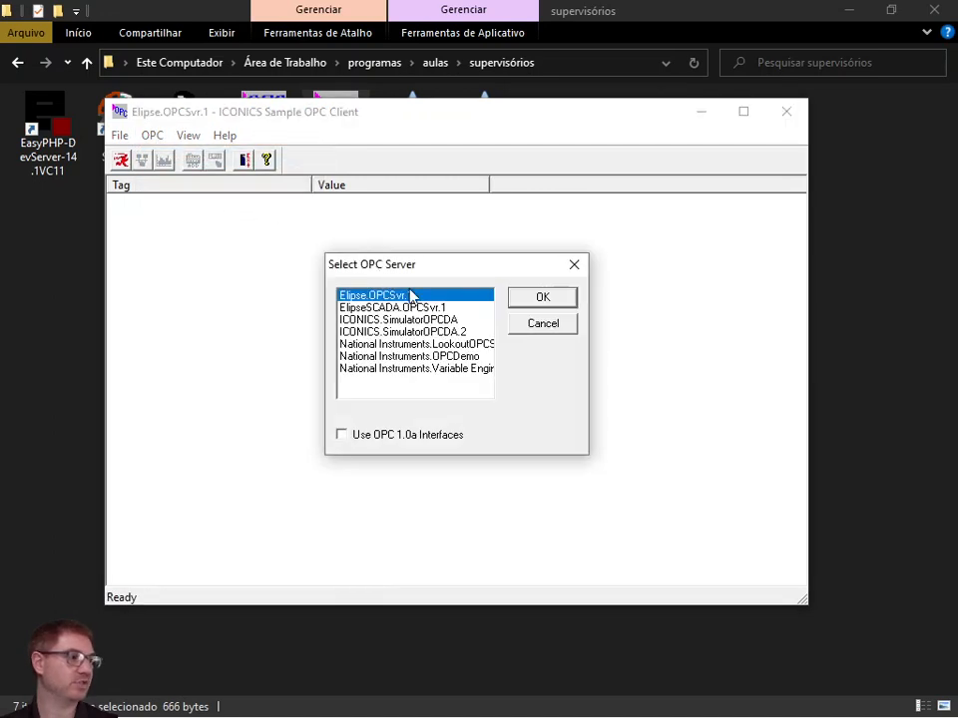
pyautogui.click(420, 308)
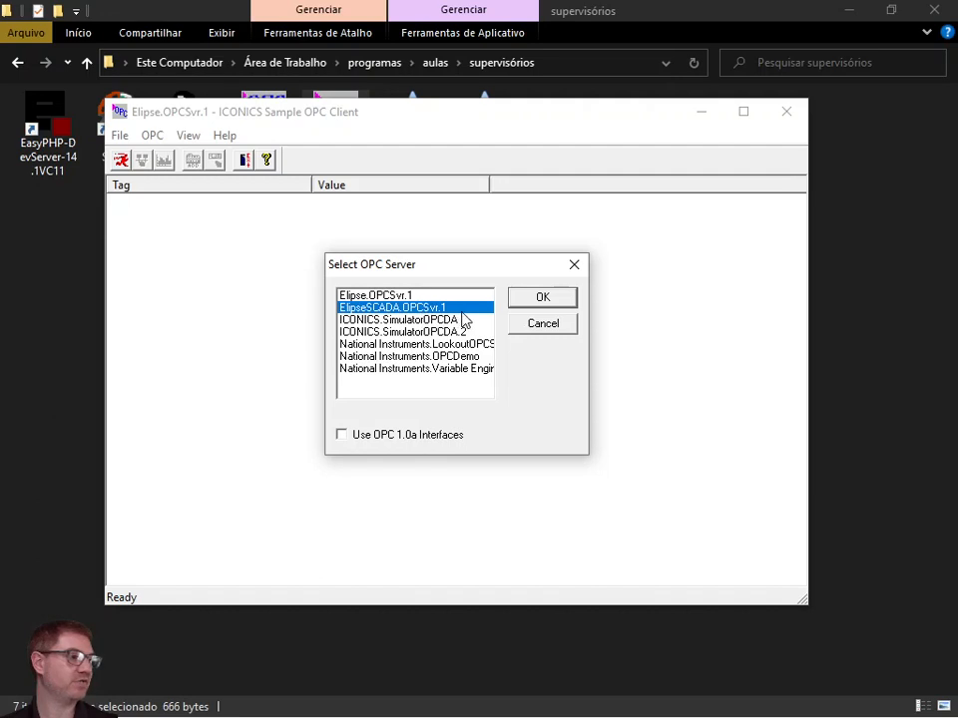
pyautogui.click(539, 302)
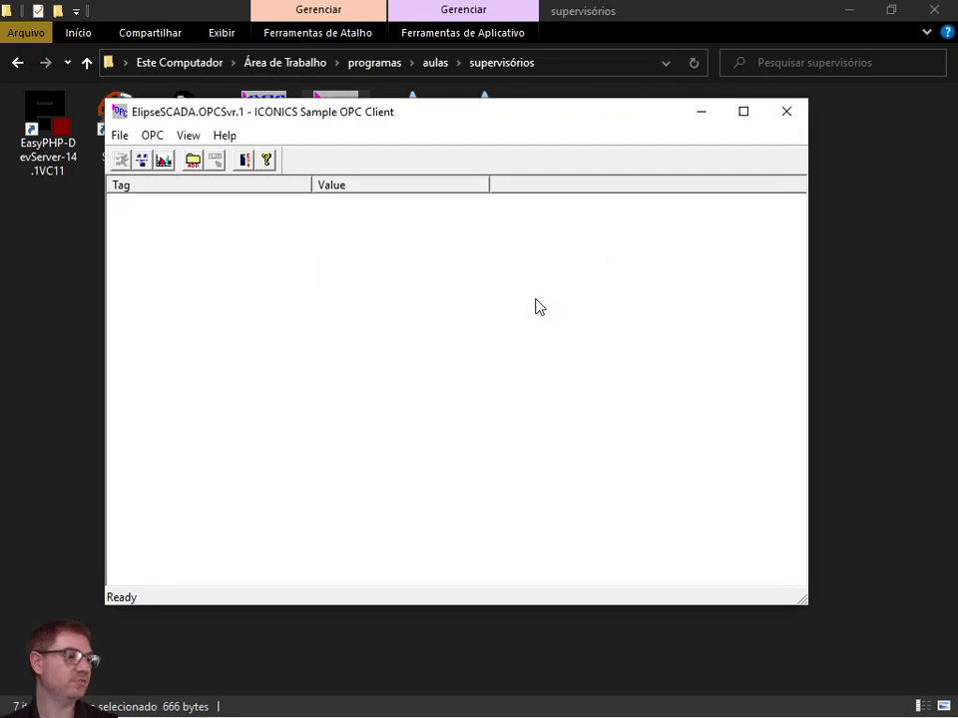
# - Browse the Tags and AplicaçõesRemotas groups offered by the Elipse server for adding an item, and select tag001
pyautogui.click(193, 163)
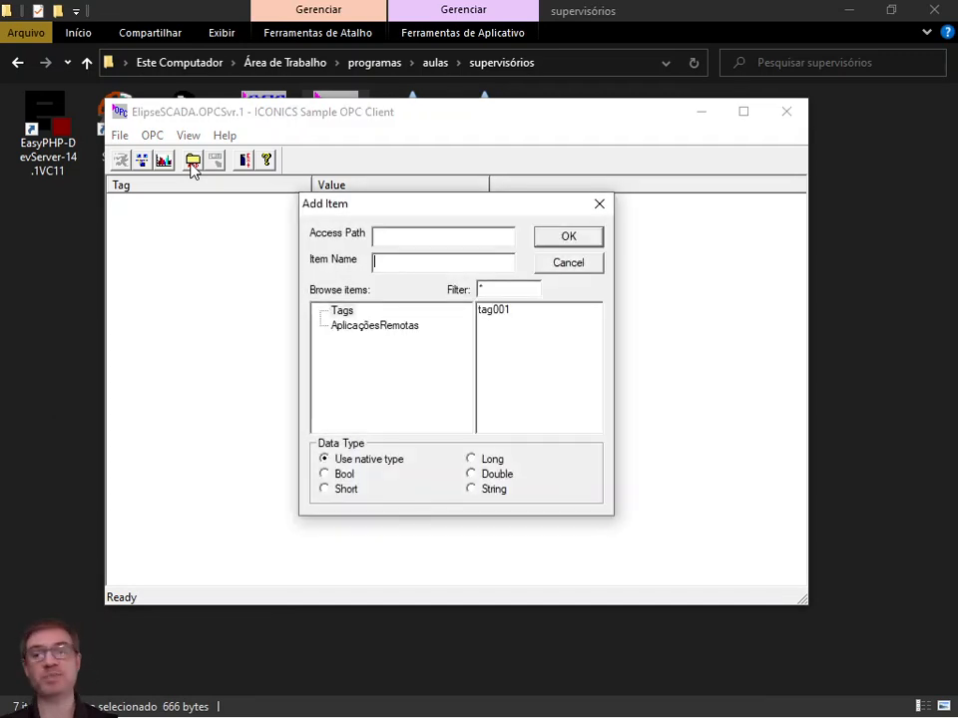
pyautogui.click(505, 312)
pyautogui.click(339, 313)
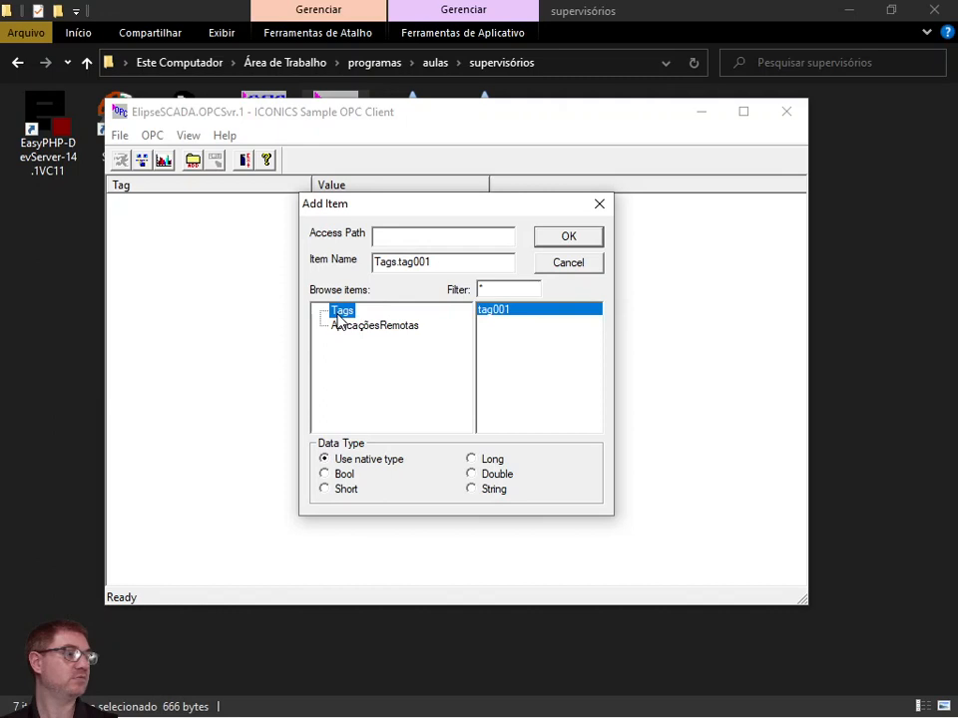
pyautogui.click(382, 332)
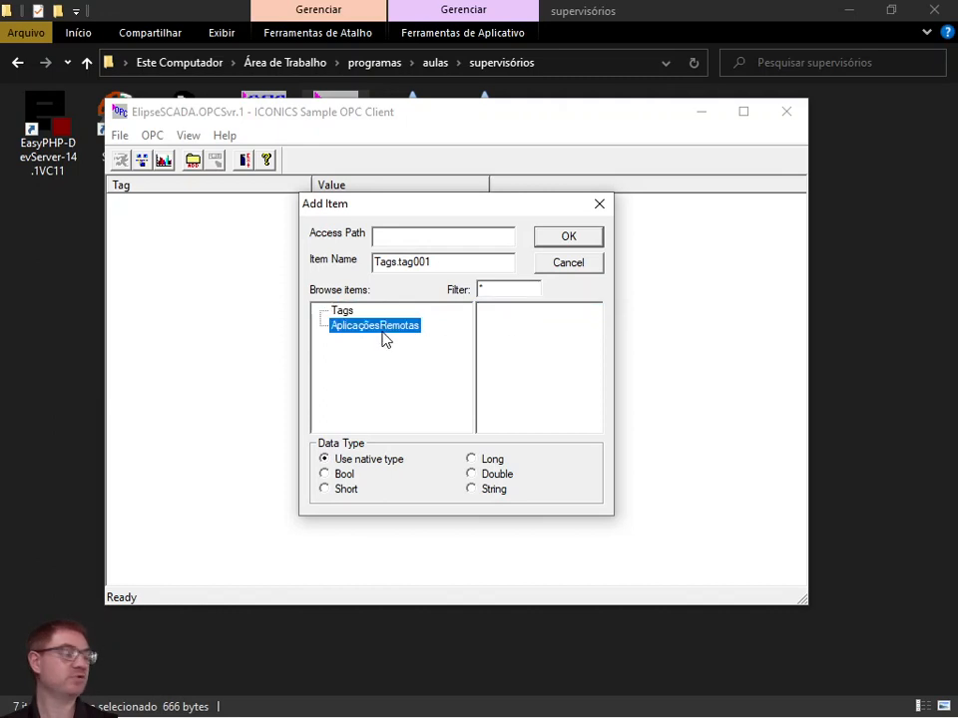
pyautogui.click(342, 311)
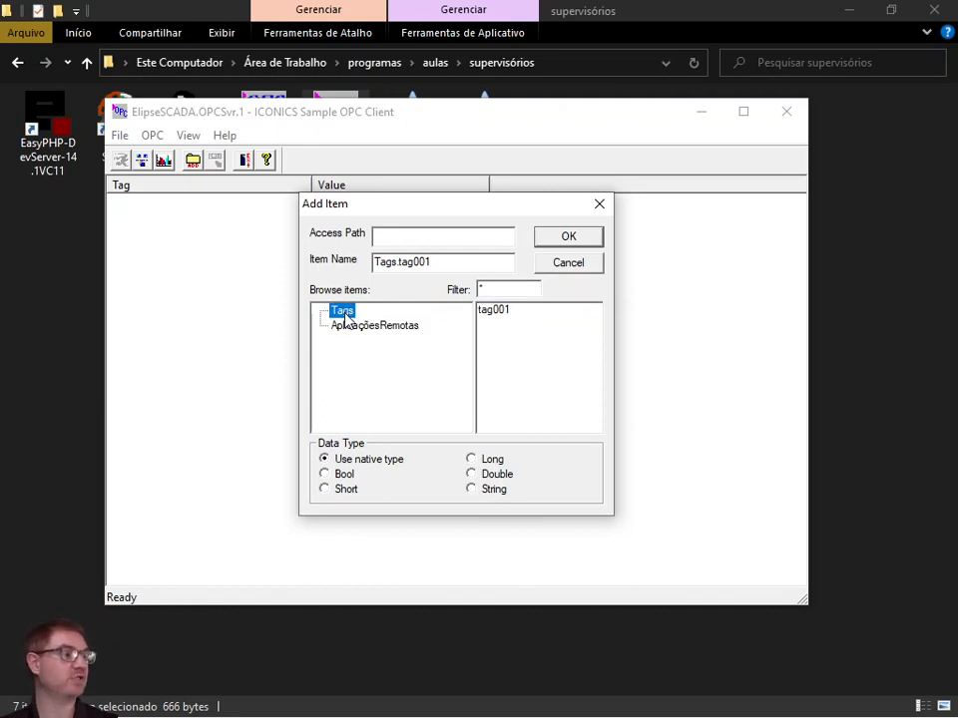
pyautogui.click(502, 316)
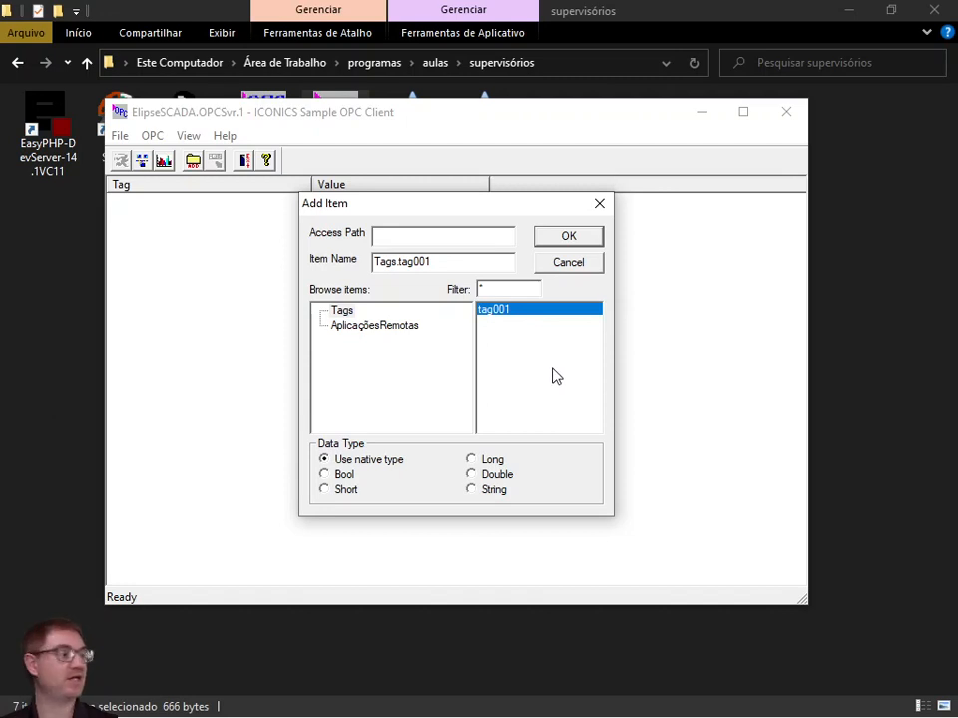
pyautogui.doubleClick(510, 311)
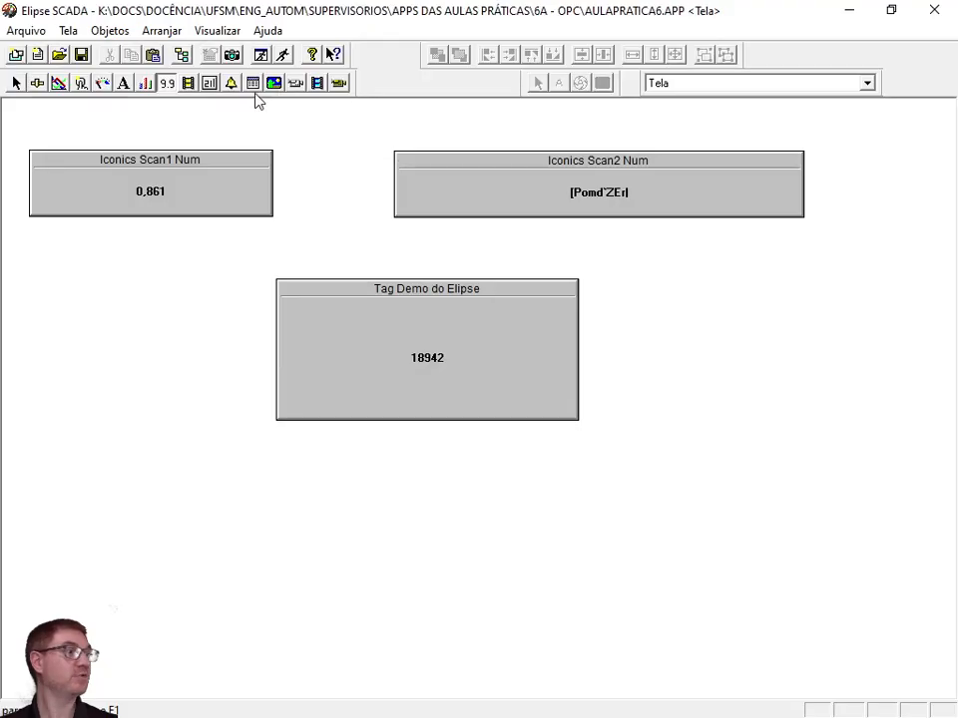
# - In Elipse SCADA, rename tag001 to tagdemo1 and run the application again
pyautogui.click(152, 55)
pyautogui.click(289, 219)
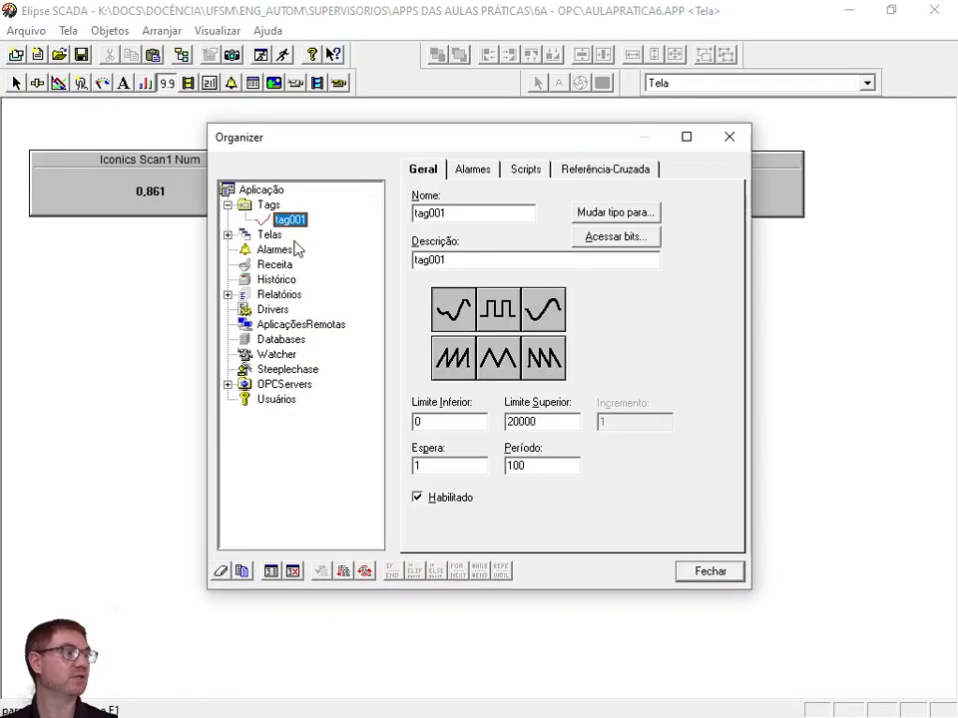
pyautogui.doubleClick(454, 214)
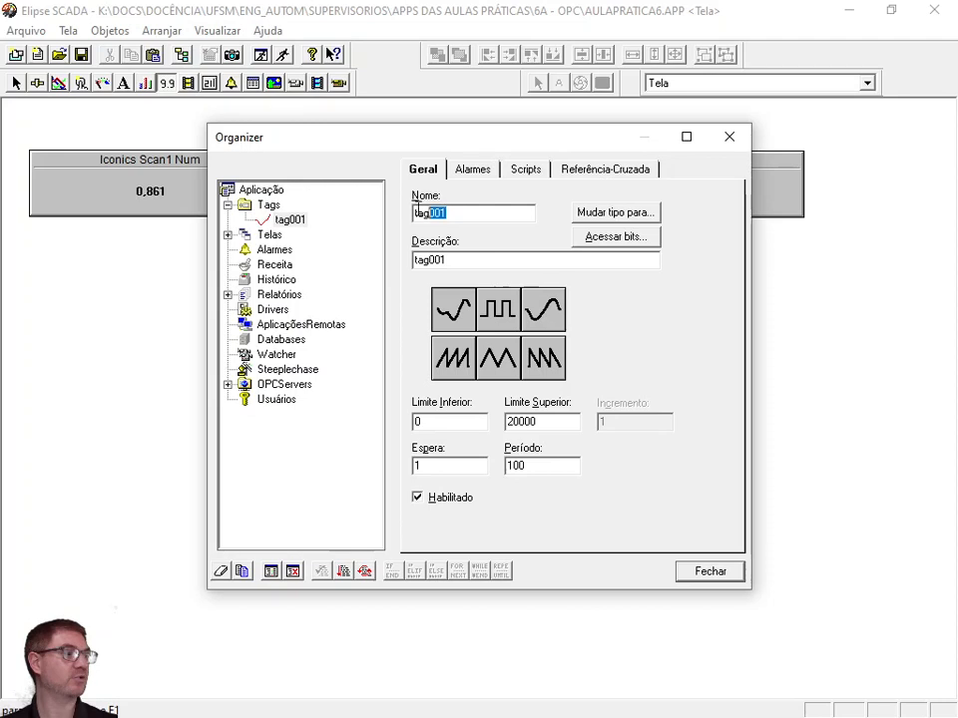
pyautogui.write('tagdemo')
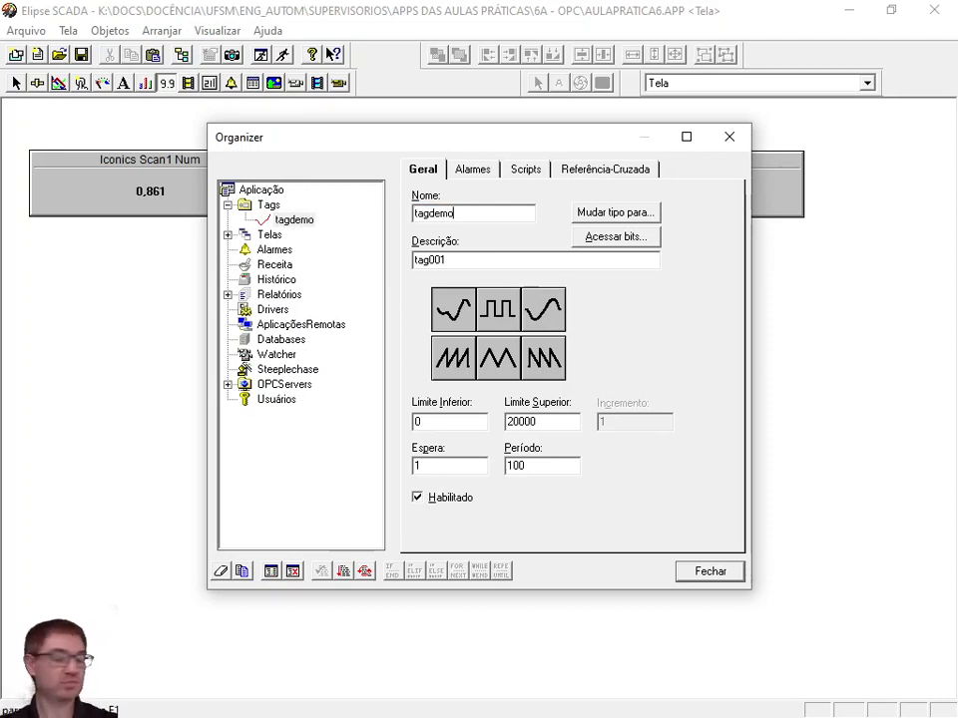
pyautogui.click(712, 574)
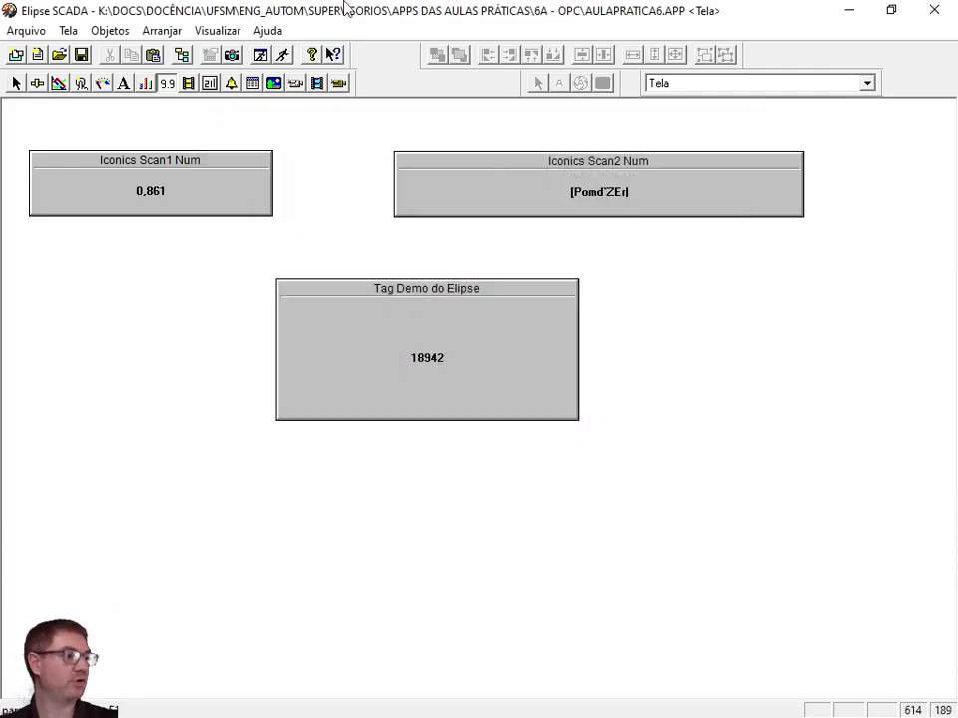
pyautogui.click(272, 52)
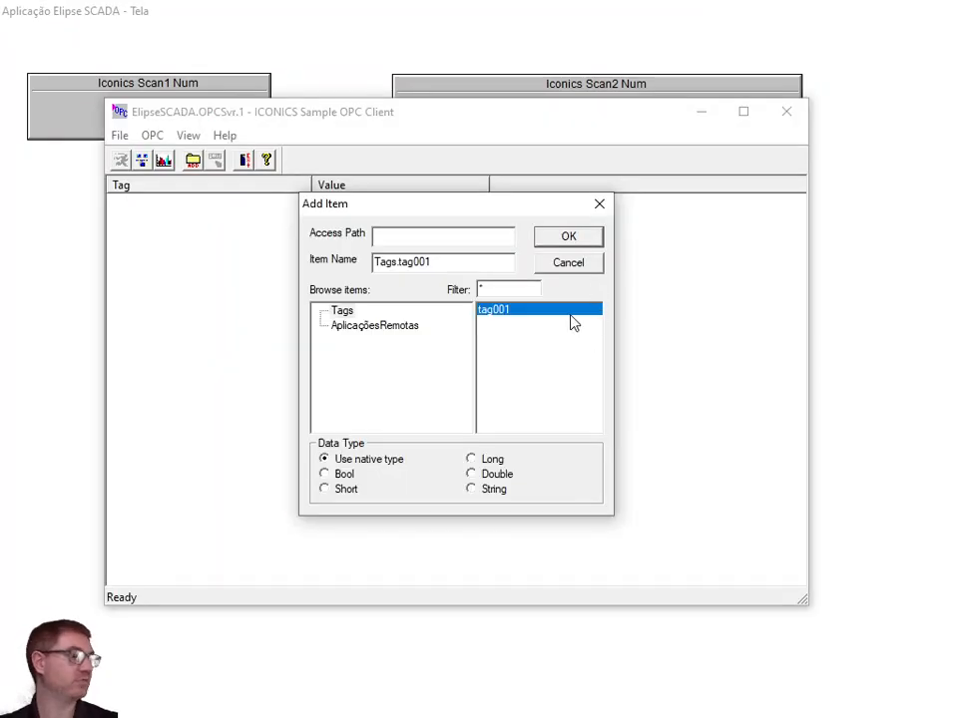
# - Discard the outdated item selection in the OPC client and add Tags.tagdemo1 using its native data type
pyautogui.click(565, 271)
pyautogui.click(193, 160)
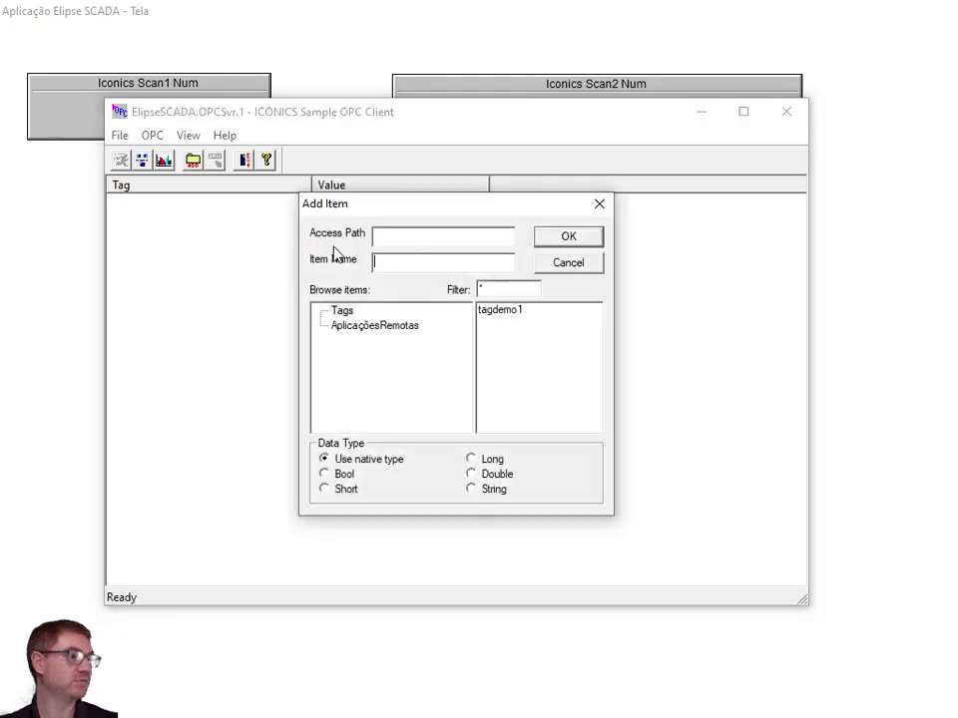
pyautogui.click(500, 310)
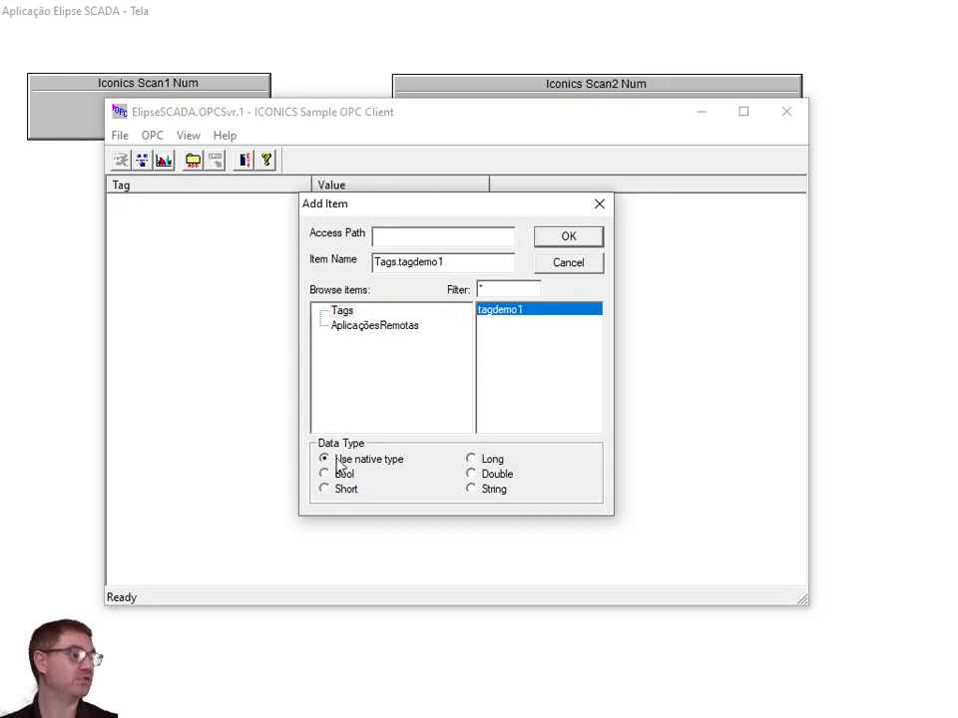
pyautogui.click(587, 235)
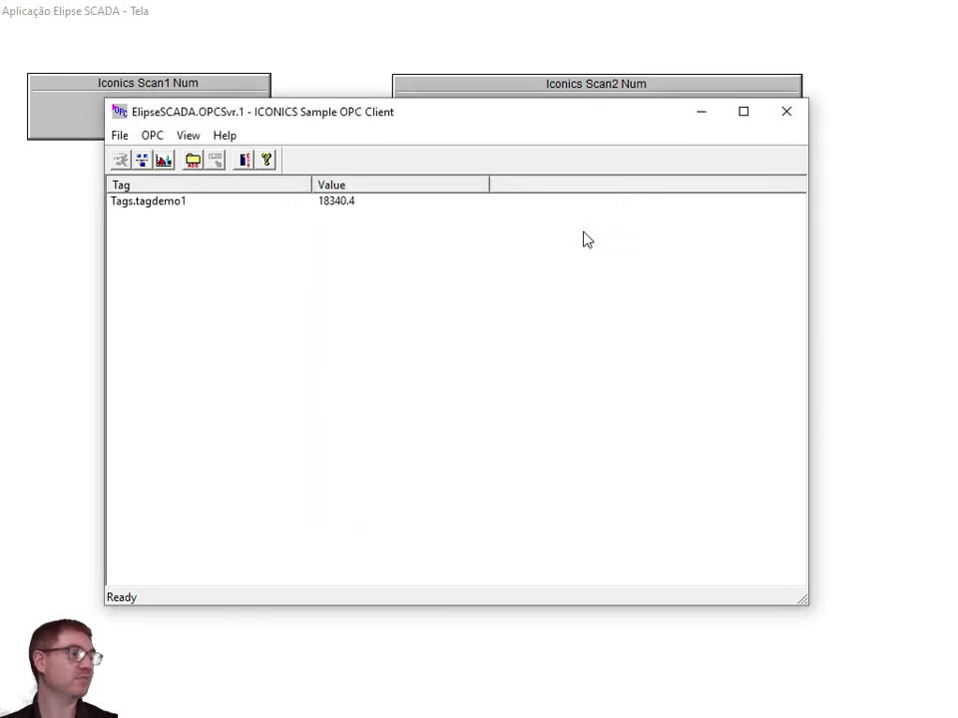
# - Move the OPC client below the Tag Demo do Elipse display to compare both readings, and close the client
pyautogui.moveTo(346, 120); pyautogui.dragTo(378, 404)
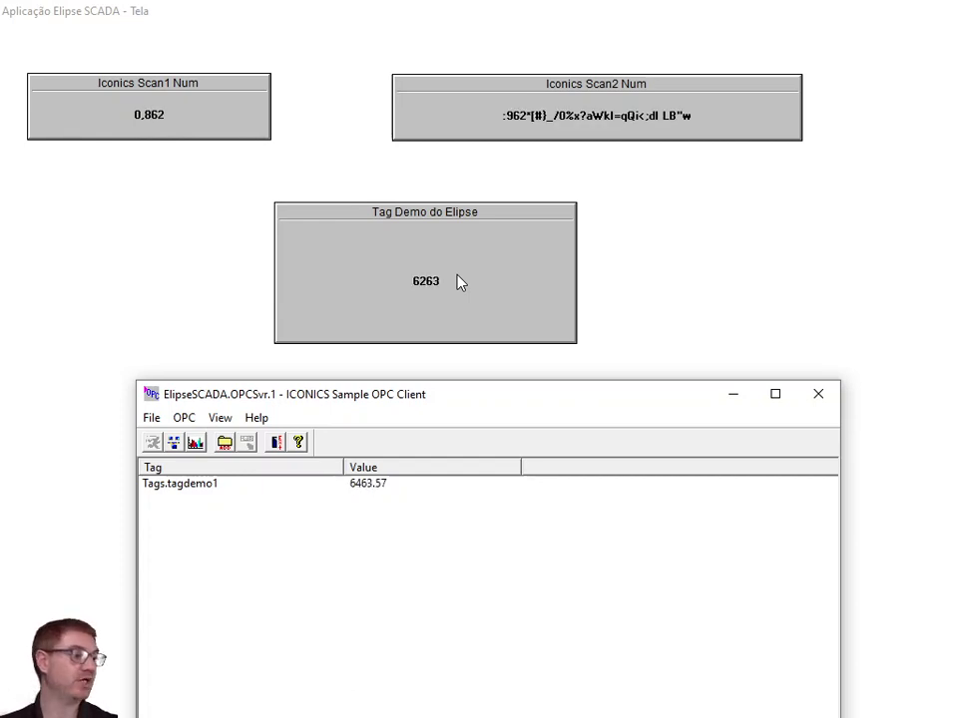
pyautogui.click(818, 397)
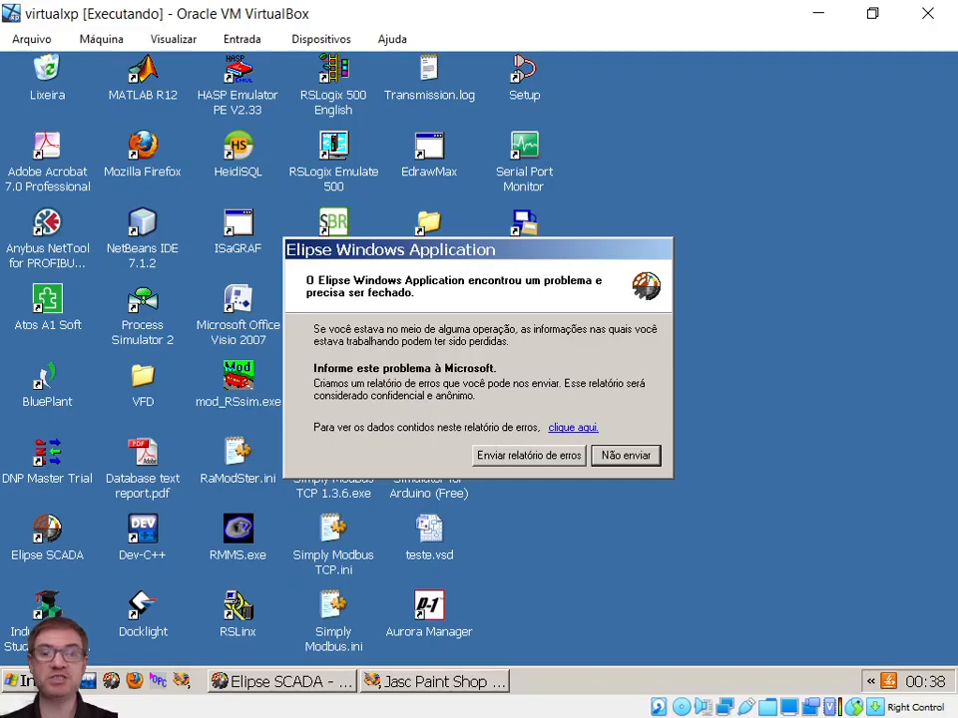
# - Dismiss the virtual machine's error report without sending it, open Atos OPC Config and add a port with communication type Serial
pyautogui.click(643, 460)
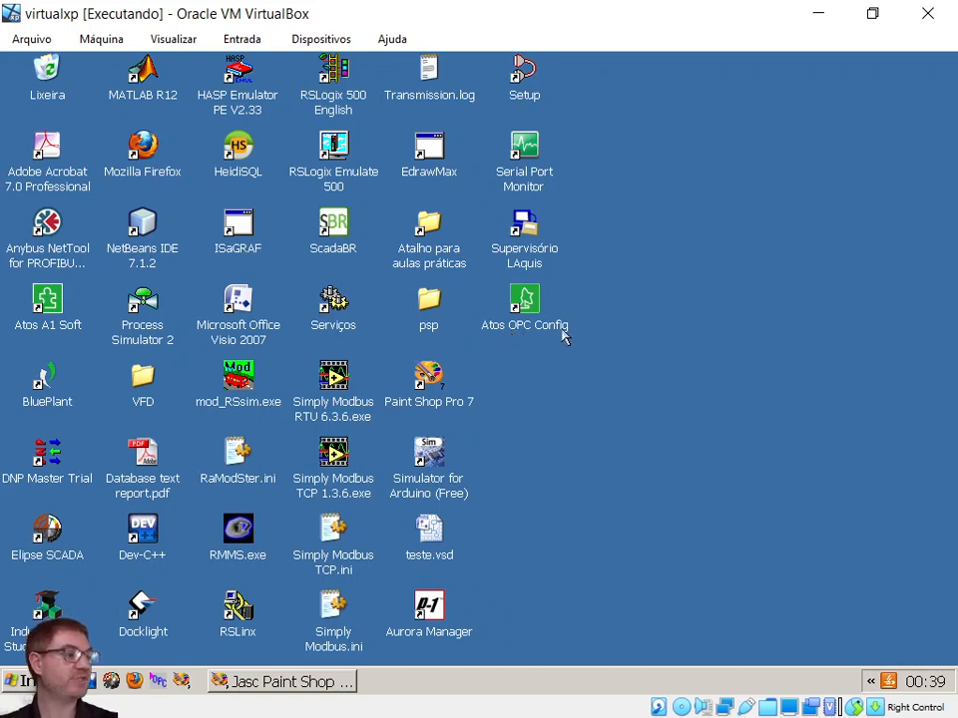
pyautogui.doubleClick(526, 303)
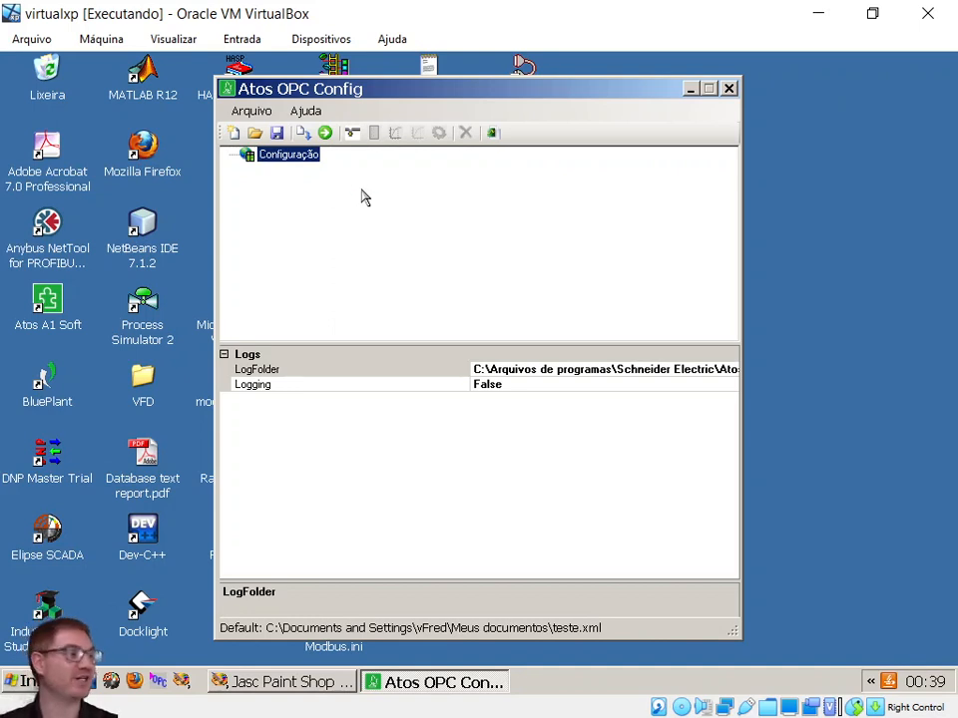
pyautogui.click(352, 134)
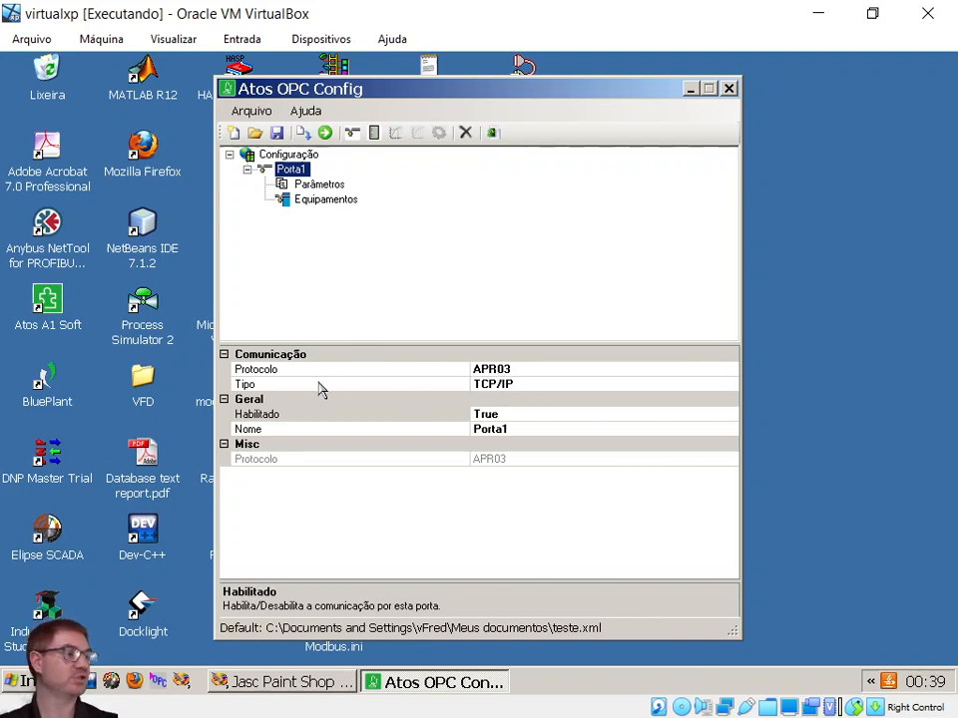
pyautogui.click(727, 386)
pyautogui.click(729, 386)
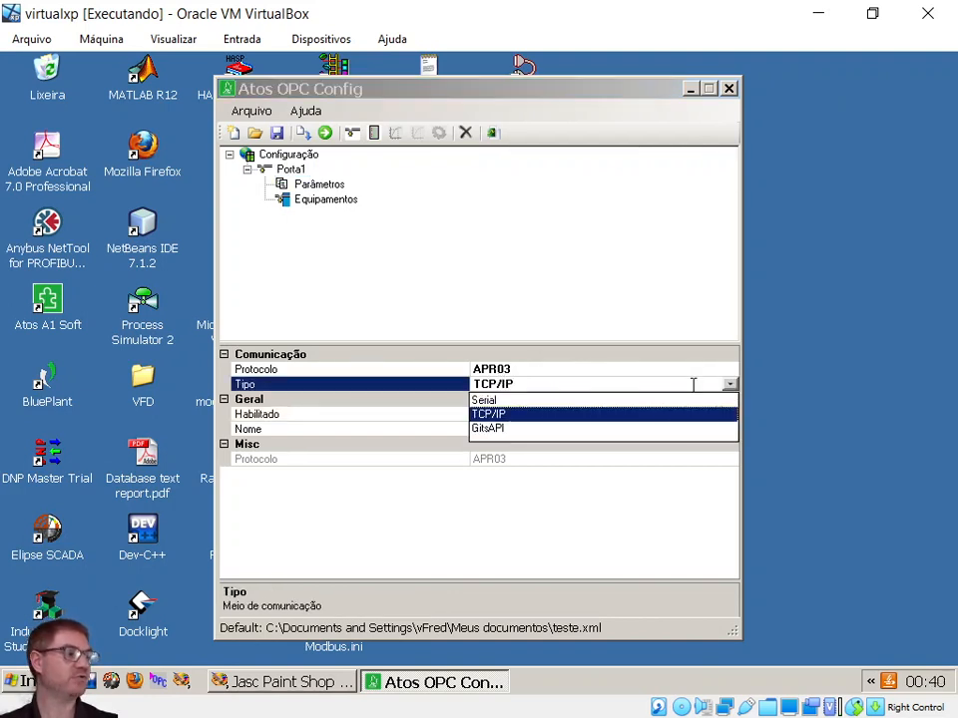
pyautogui.click(483, 400)
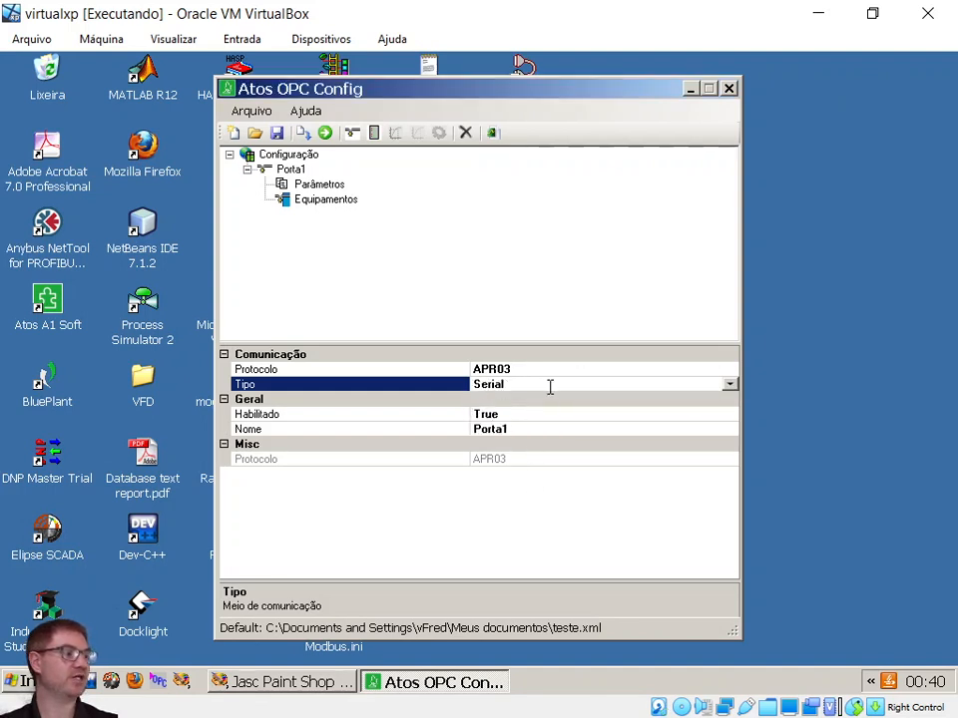
pyautogui.click(517, 327)
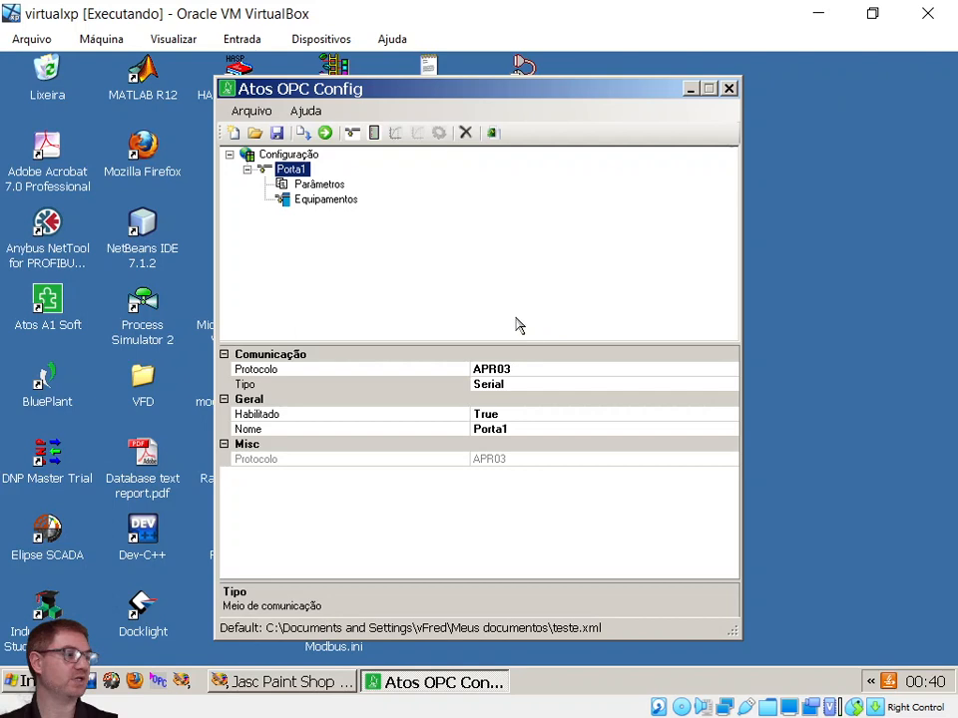
# - Check the serial parameters of Porta1 and add a device named clp under its Equipamentos
pyautogui.click(322, 185)
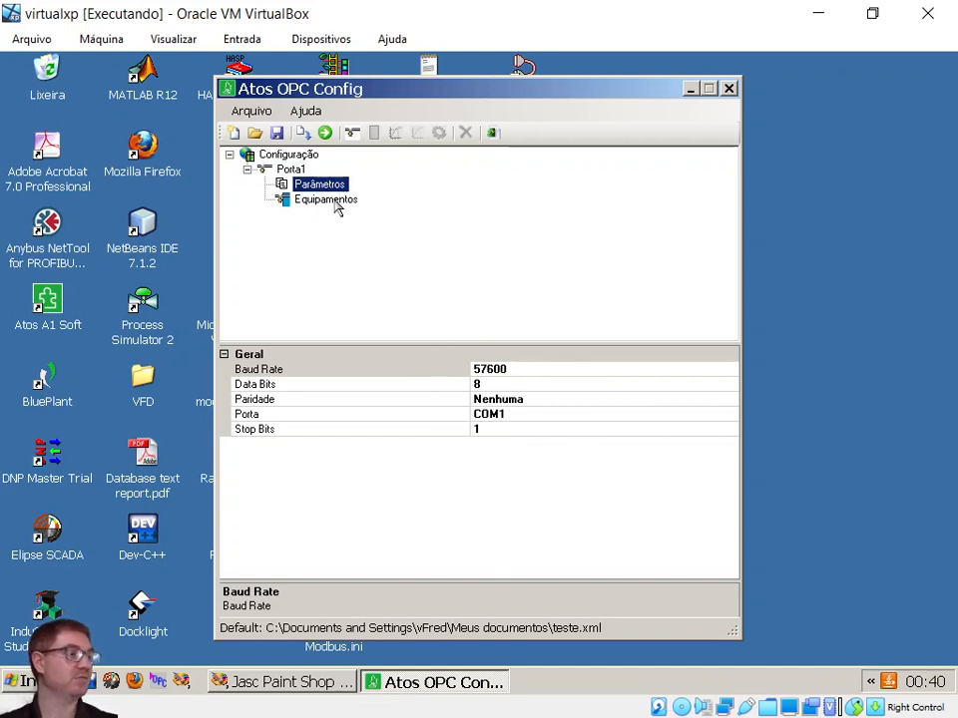
pyautogui.click(329, 200)
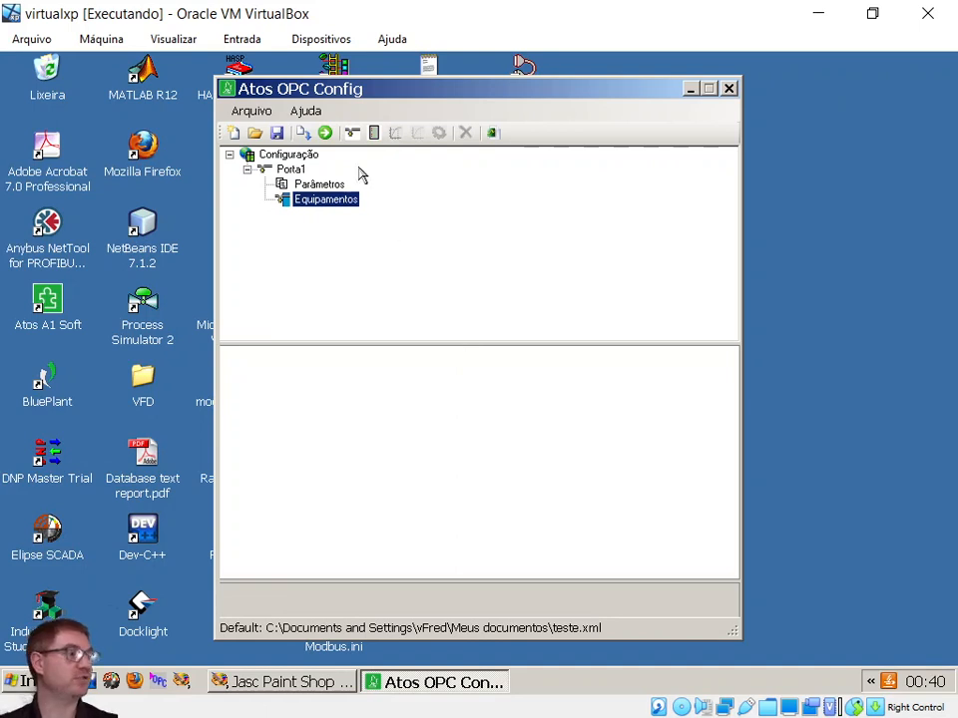
pyautogui.click(374, 133)
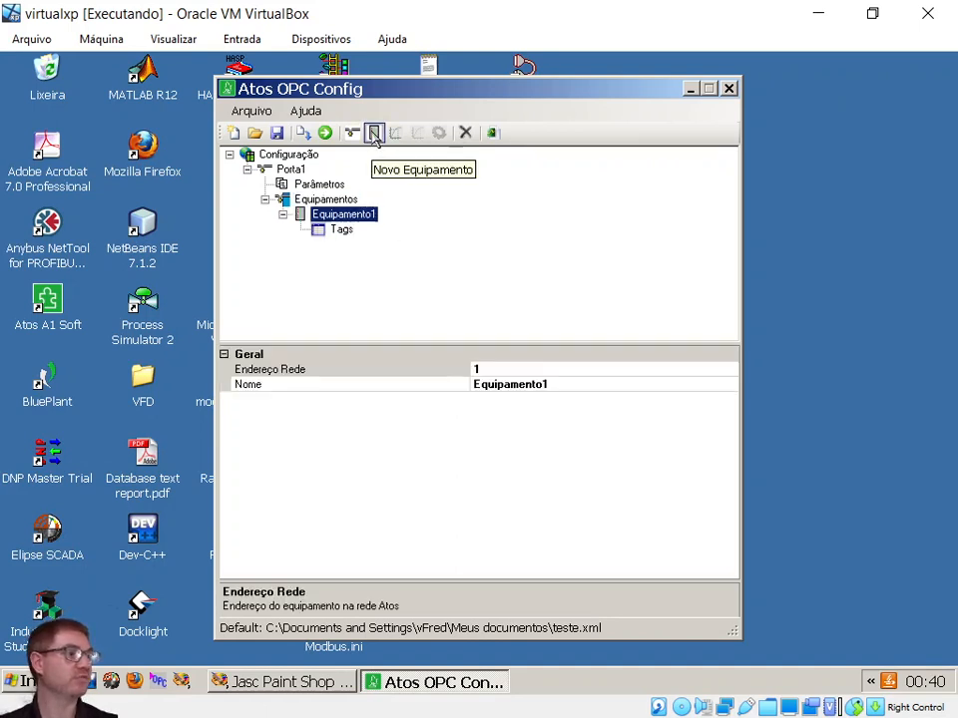
pyautogui.click(554, 383)
pyautogui.write('c')
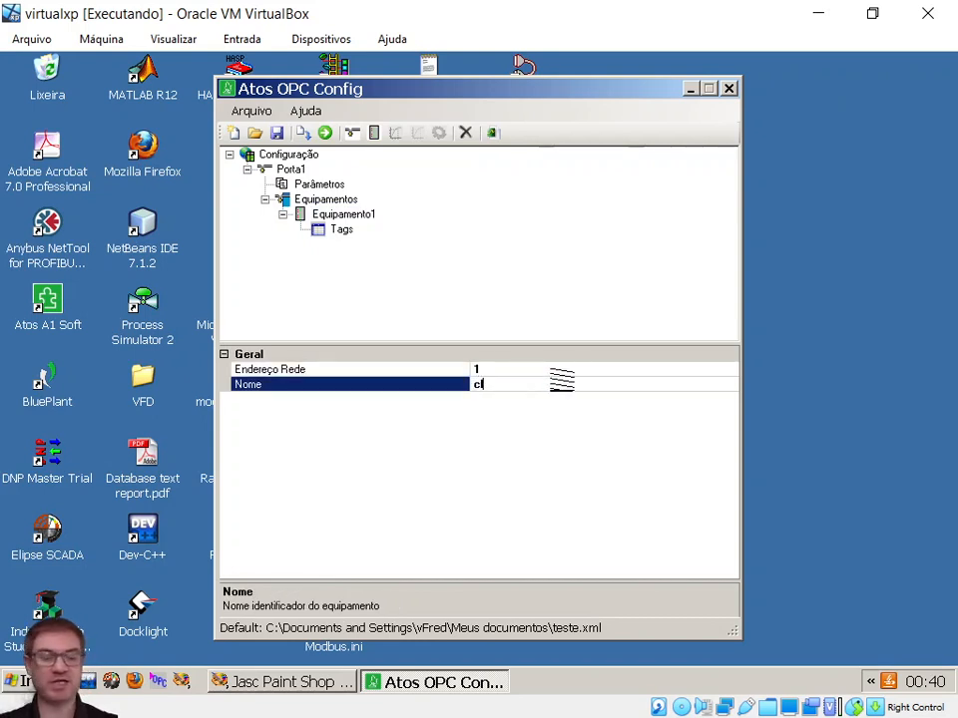
pyautogui.press('Return')
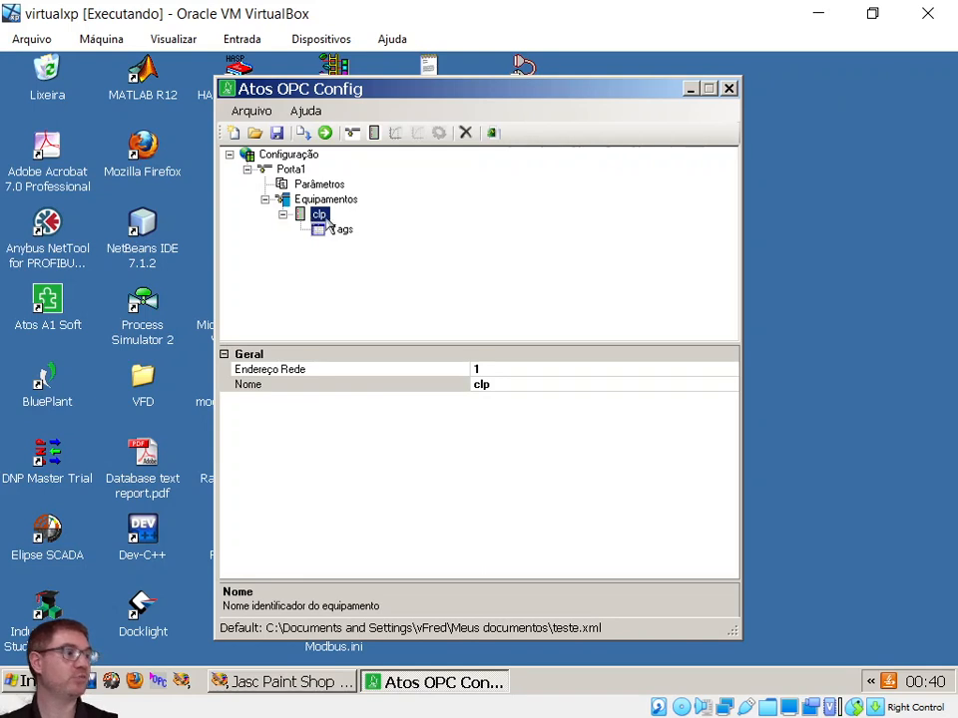
# - Add a new tag under the clp device's Tags and name it esteira
pyautogui.click(339, 230)
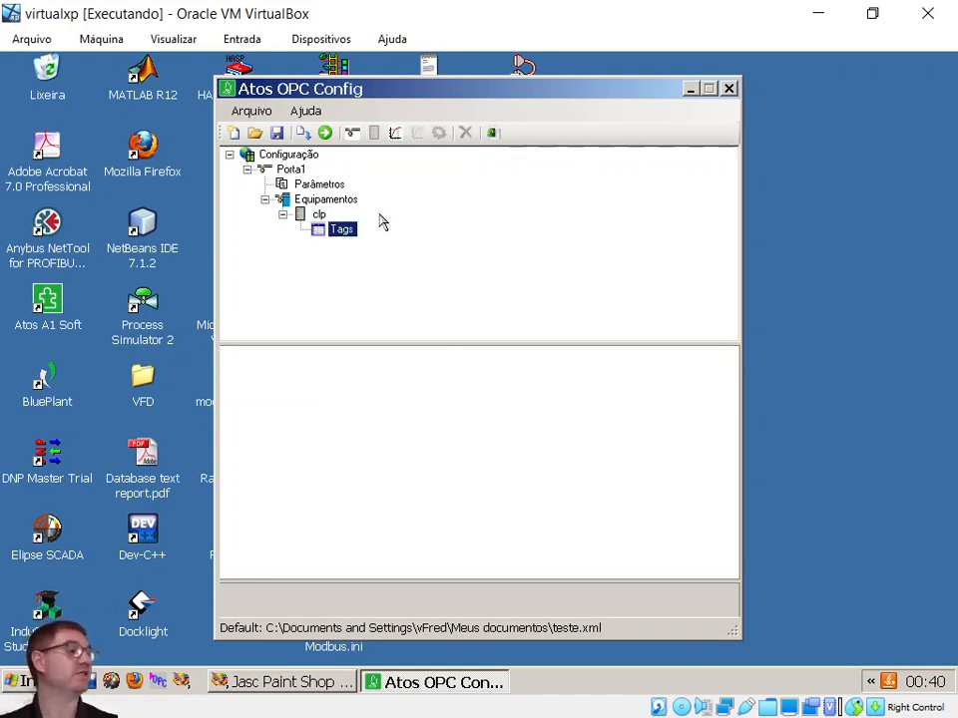
pyautogui.rightClick(344, 234)
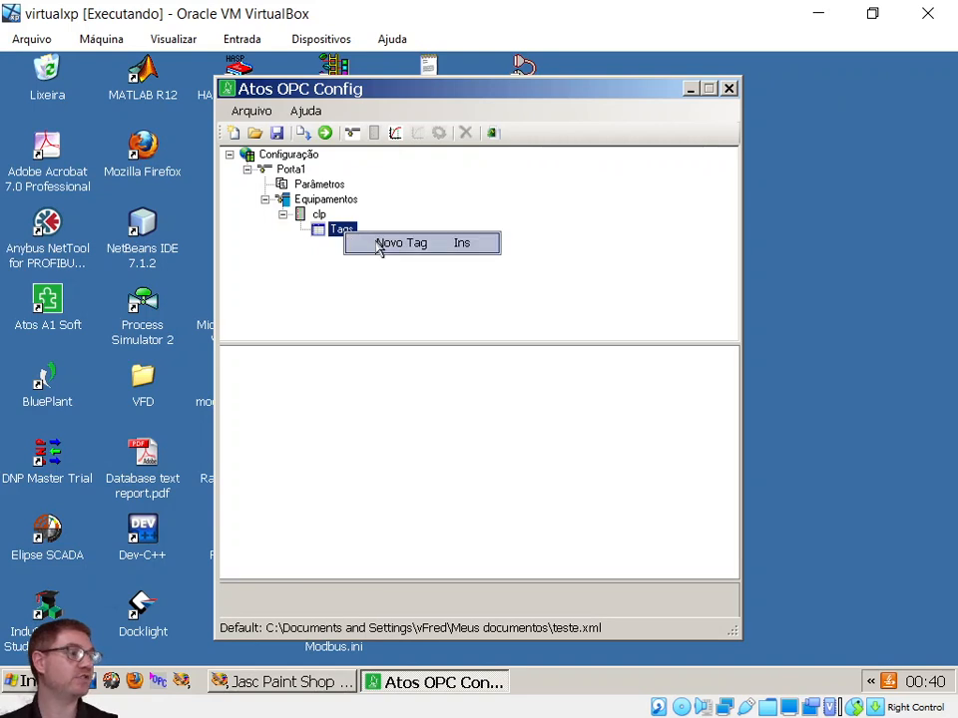
pyautogui.click(379, 246)
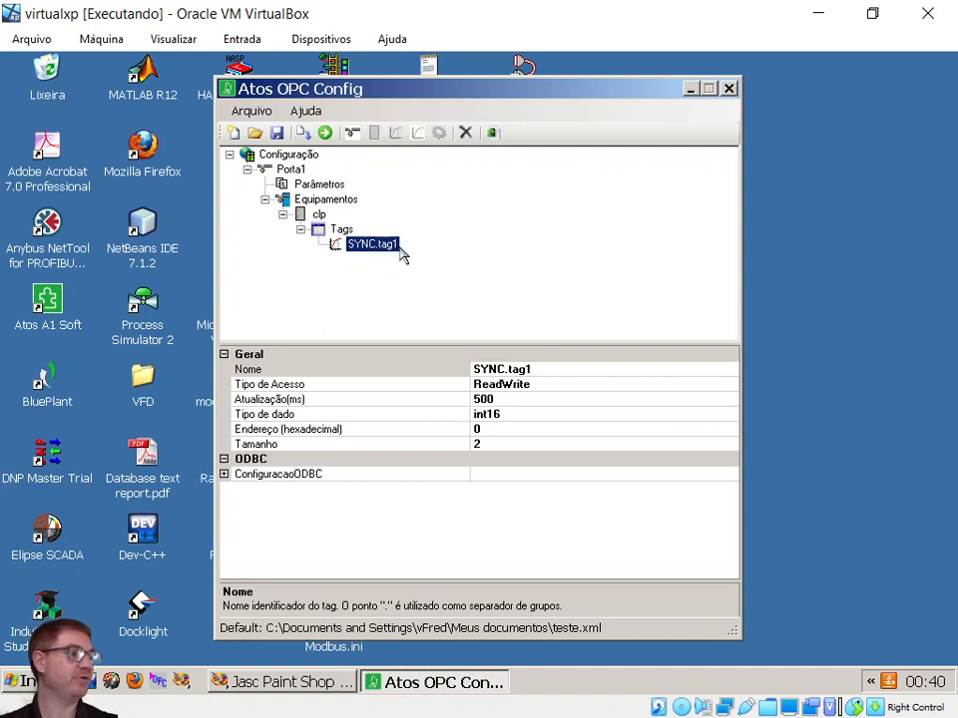
pyautogui.click(545, 369)
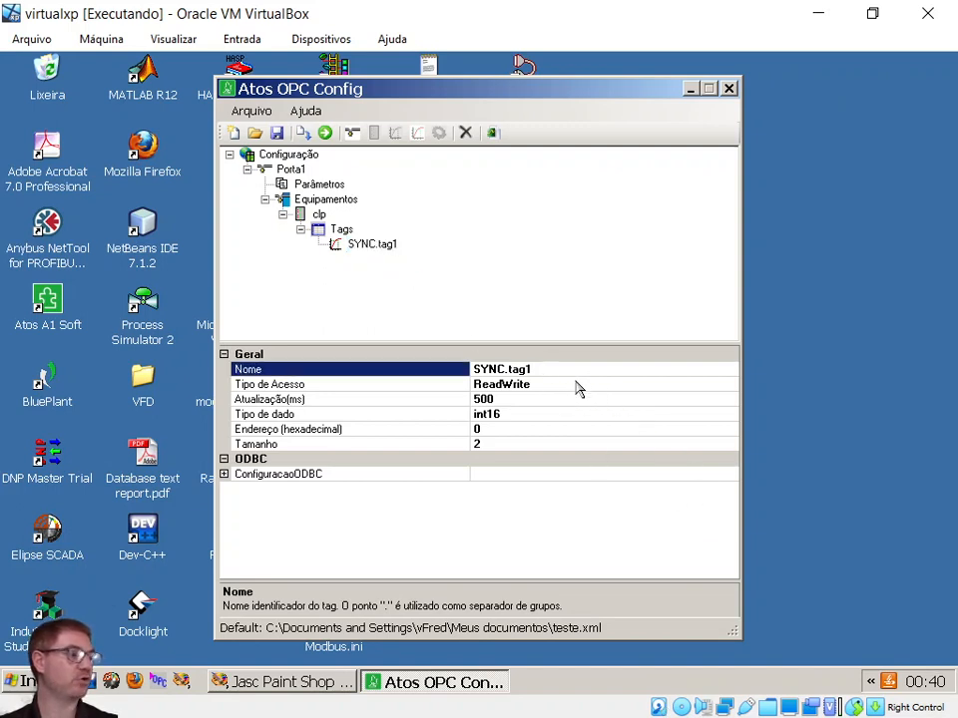
pyautogui.moveTo(551, 369); pyautogui.dragTo(308, 359)
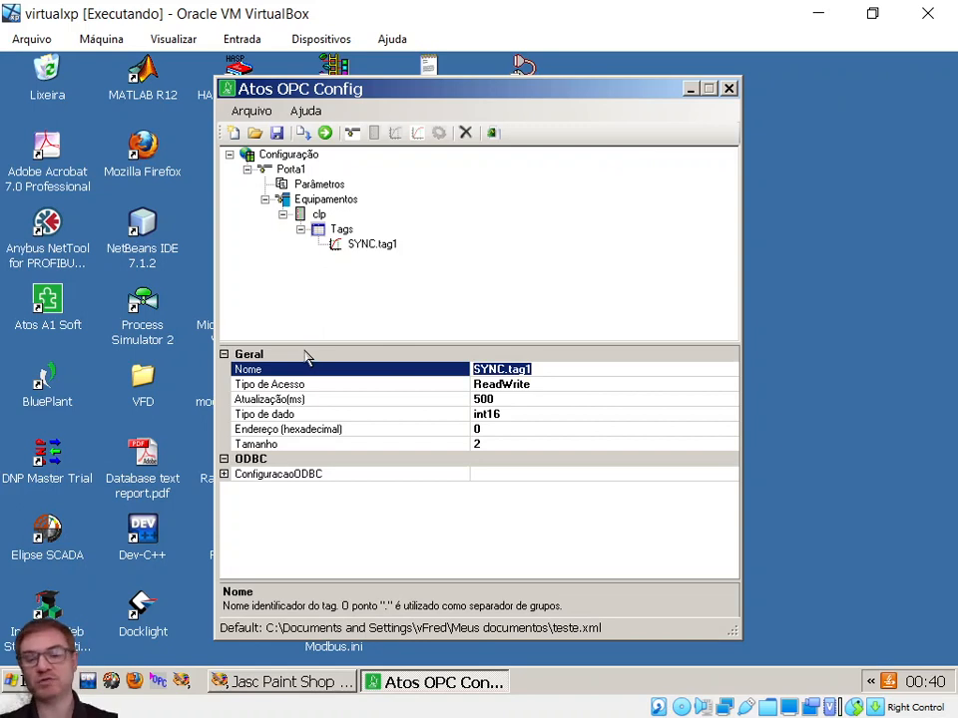
pyautogui.write('esteira')
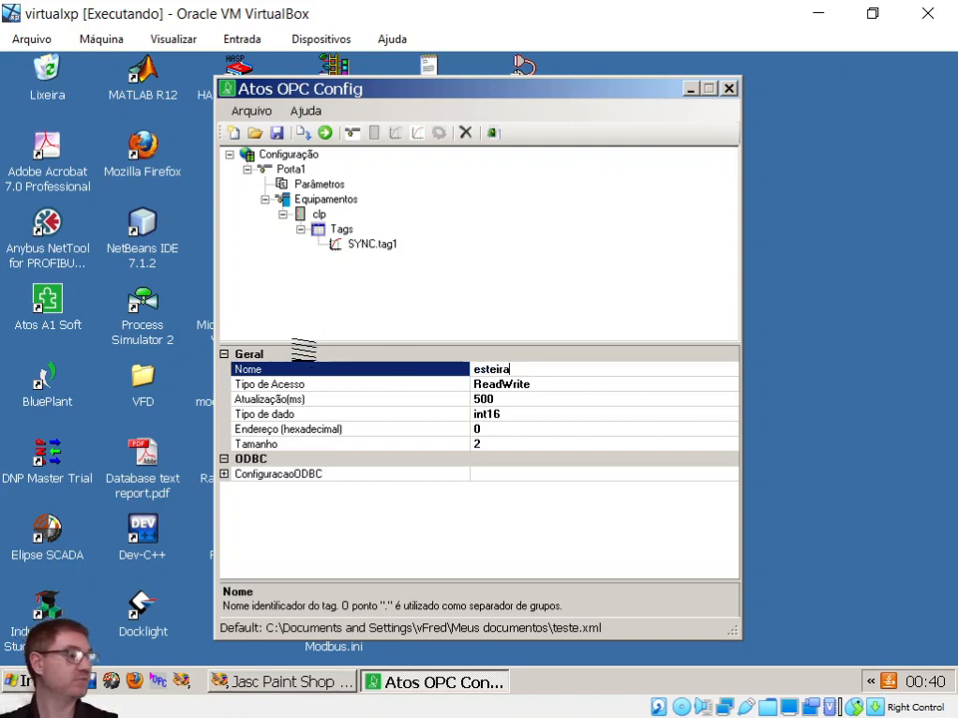
pyautogui.press('Return')
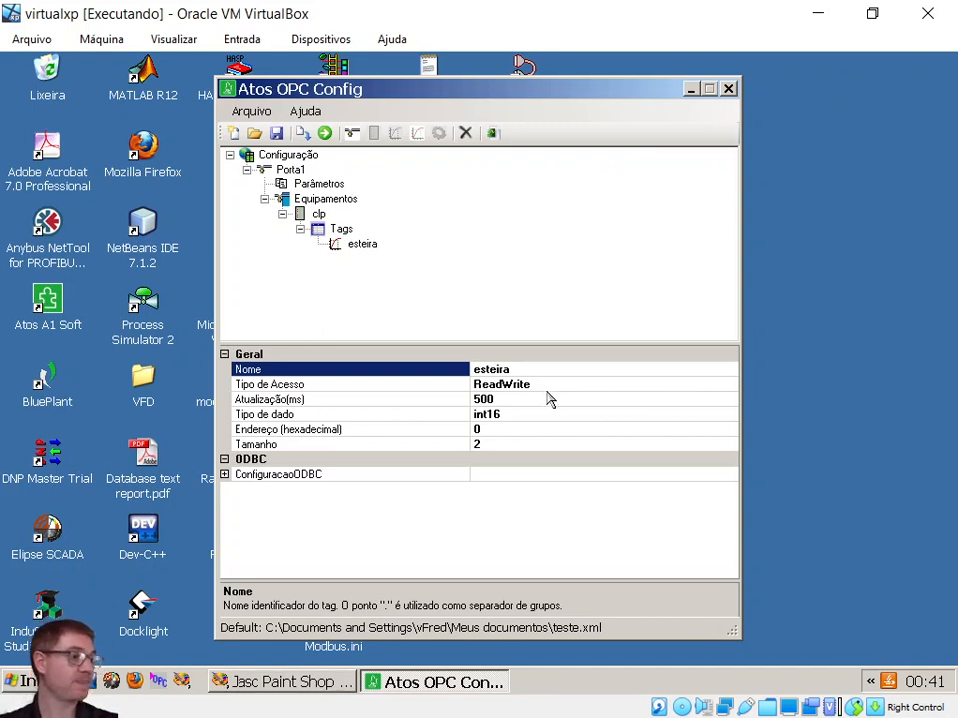
# - Set the esteira tag's data type to boolean and open its hexadecimal address for editing
pyautogui.click(494, 399)
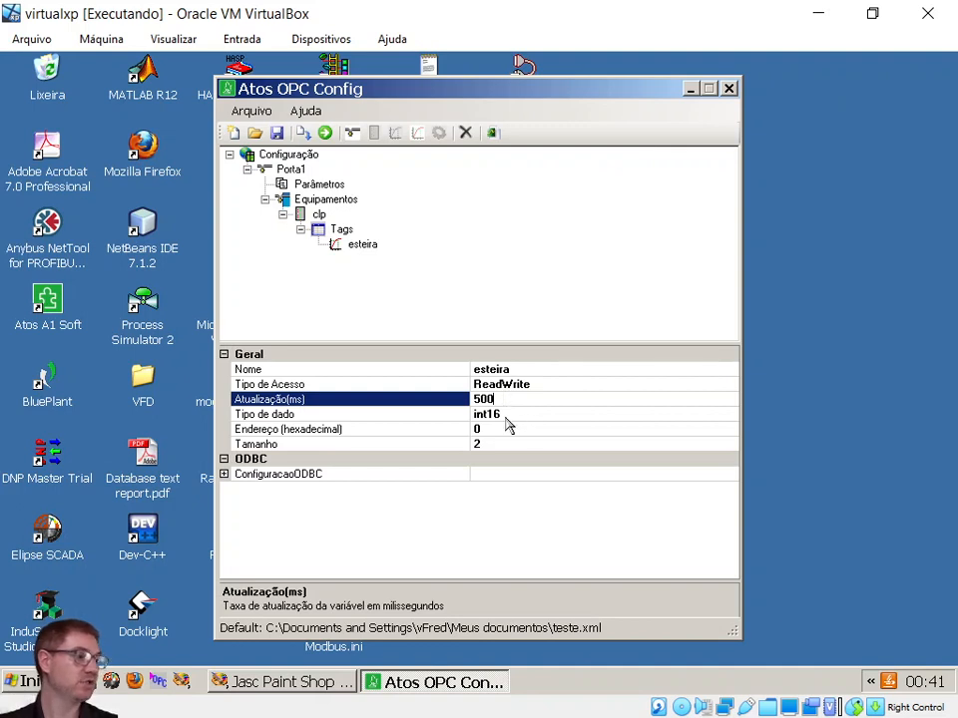
pyautogui.click(504, 416)
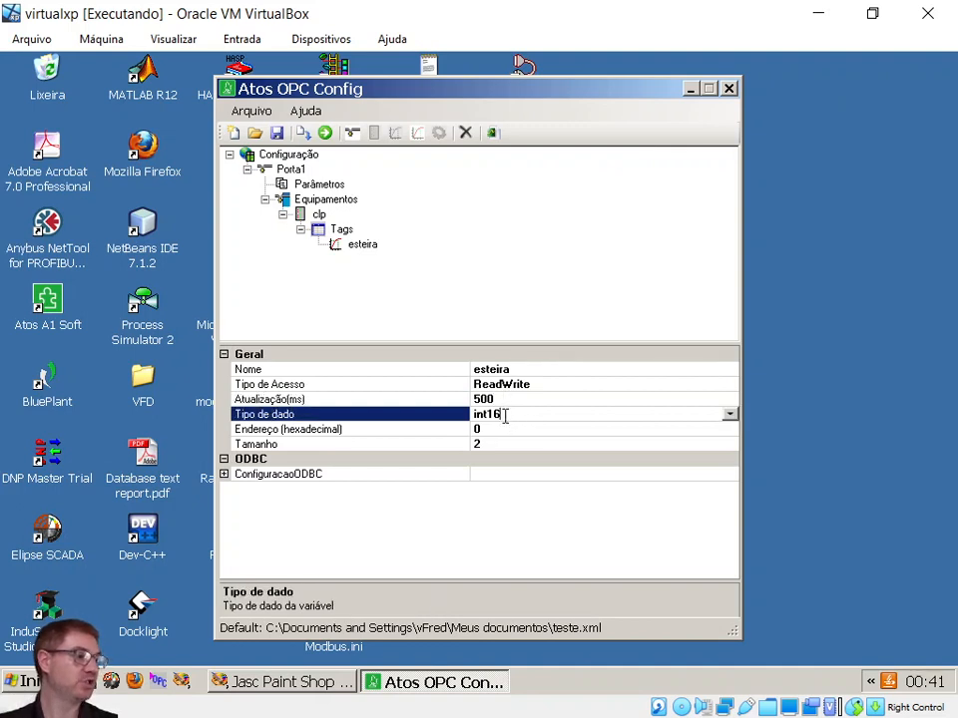
pyautogui.click(731, 415)
pyautogui.click(566, 430)
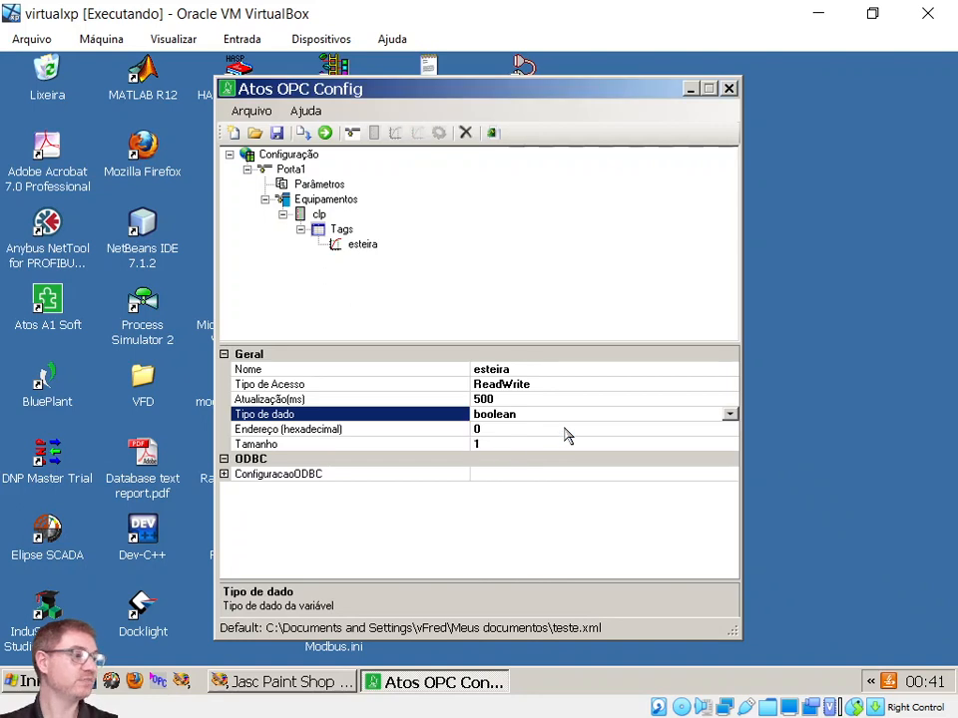
pyautogui.click(493, 429)
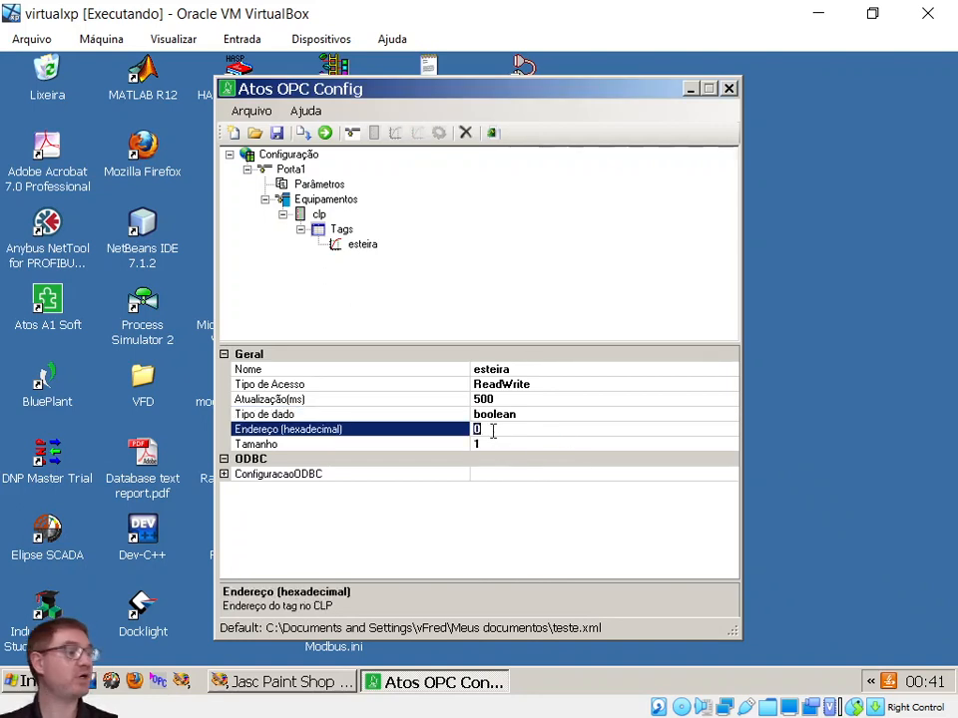
# - Launch Atos A1 Soft, open the recent project arquivo_base_PBF_0223v0.ats, close the welcome page and widen the project tree
pyautogui.doubleClick(47, 304)
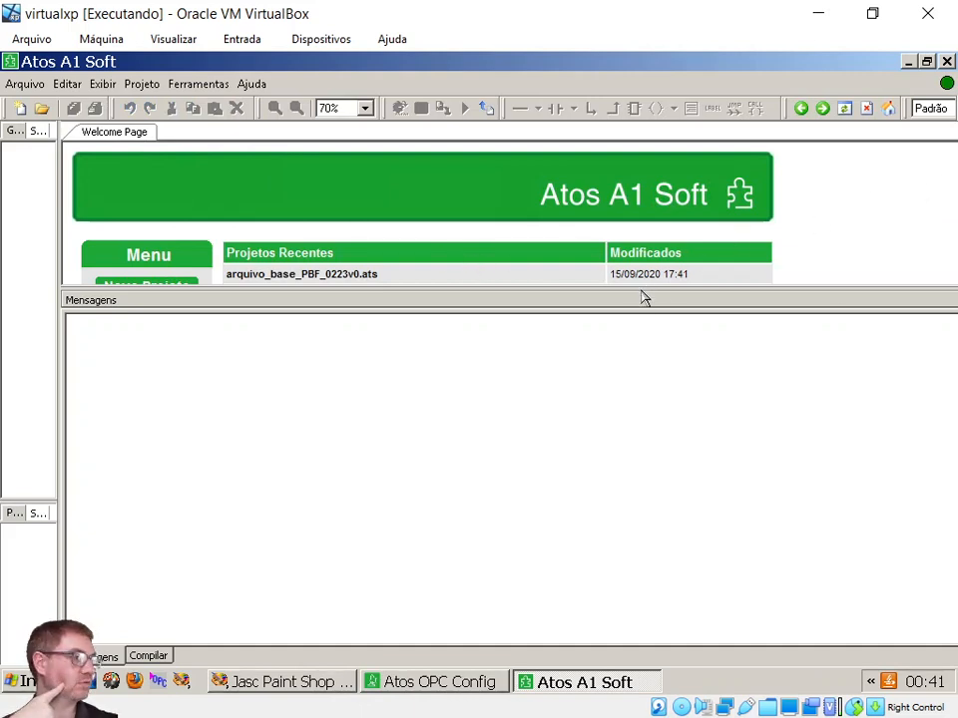
pyautogui.moveTo(642, 287); pyautogui.dragTo(608, 411)
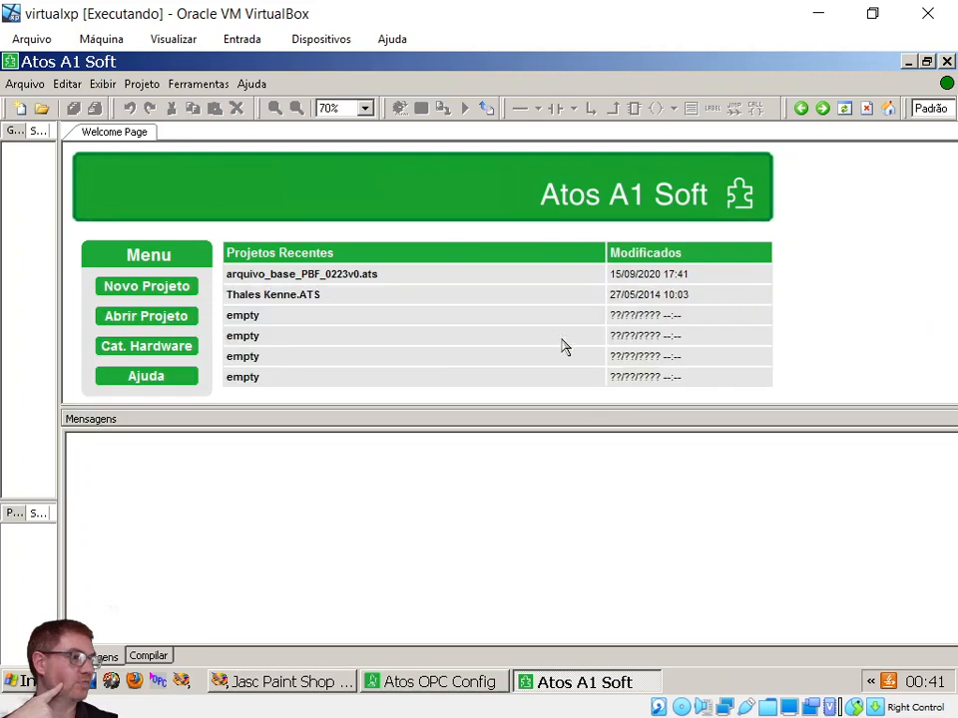
pyautogui.click(355, 273)
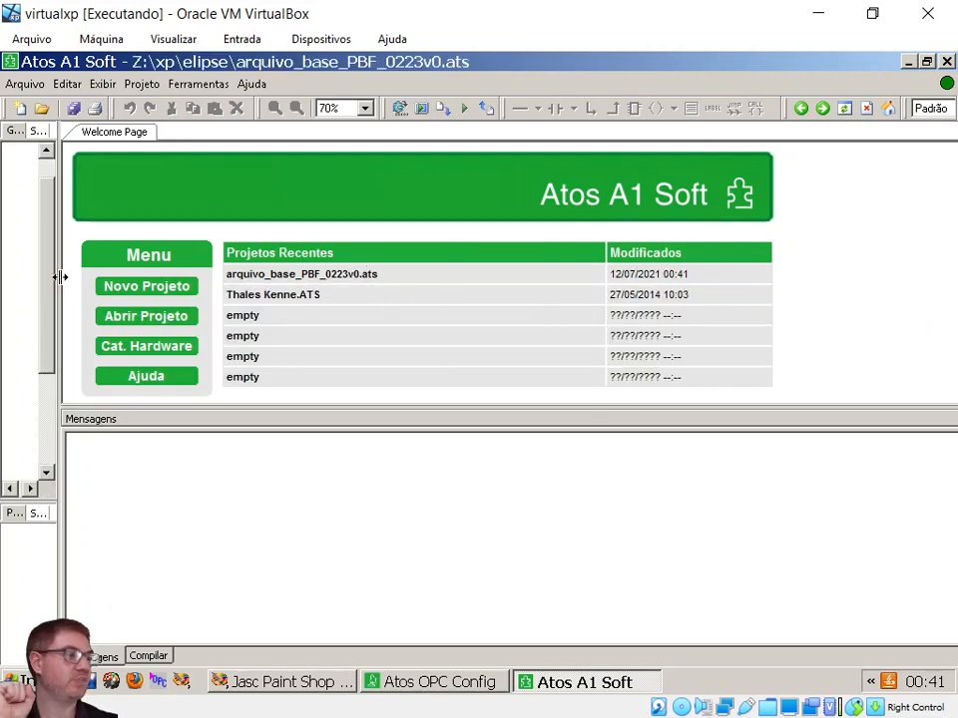
pyautogui.moveTo(60, 278); pyautogui.dragTo(197, 289)
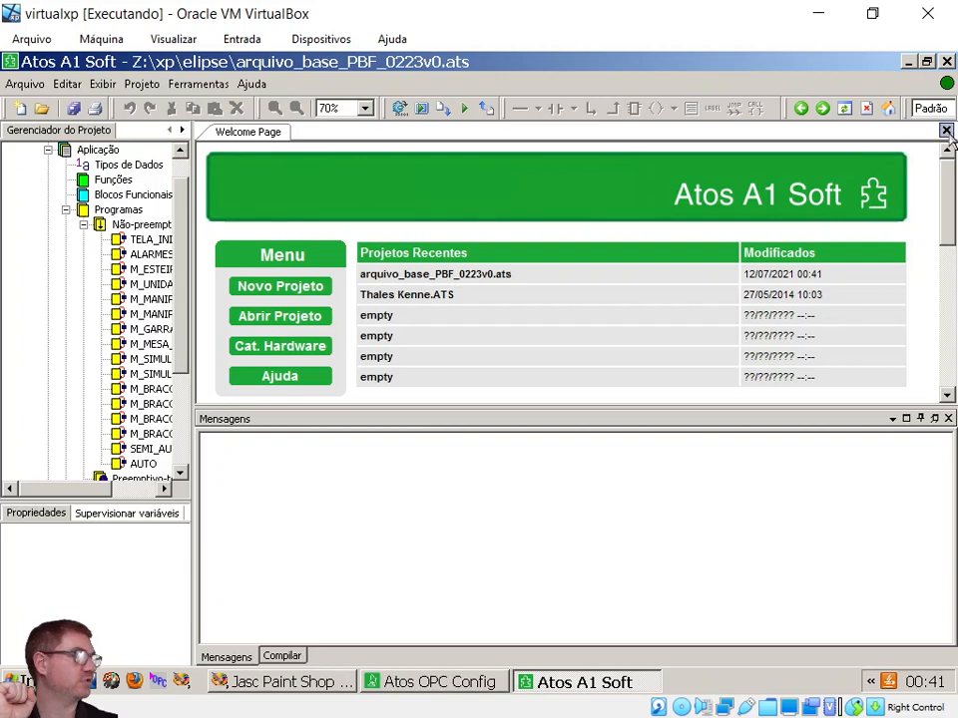
pyautogui.click(946, 131)
pyautogui.moveTo(185, 350); pyautogui.dragTo(196, 400)
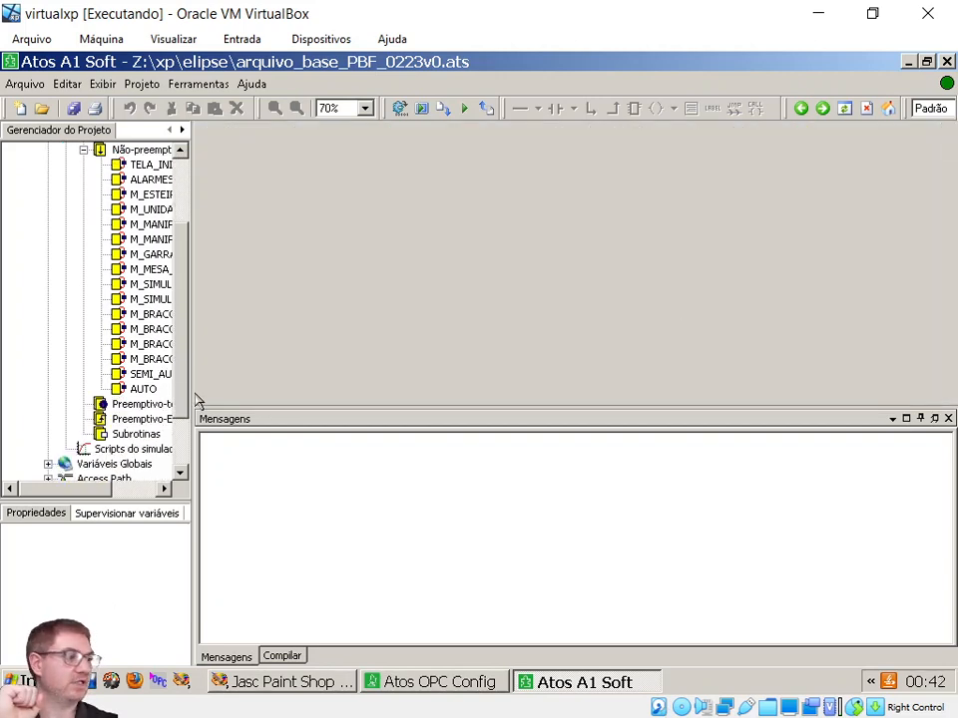
pyautogui.moveTo(319, 386); pyautogui.dragTo(388, 310)
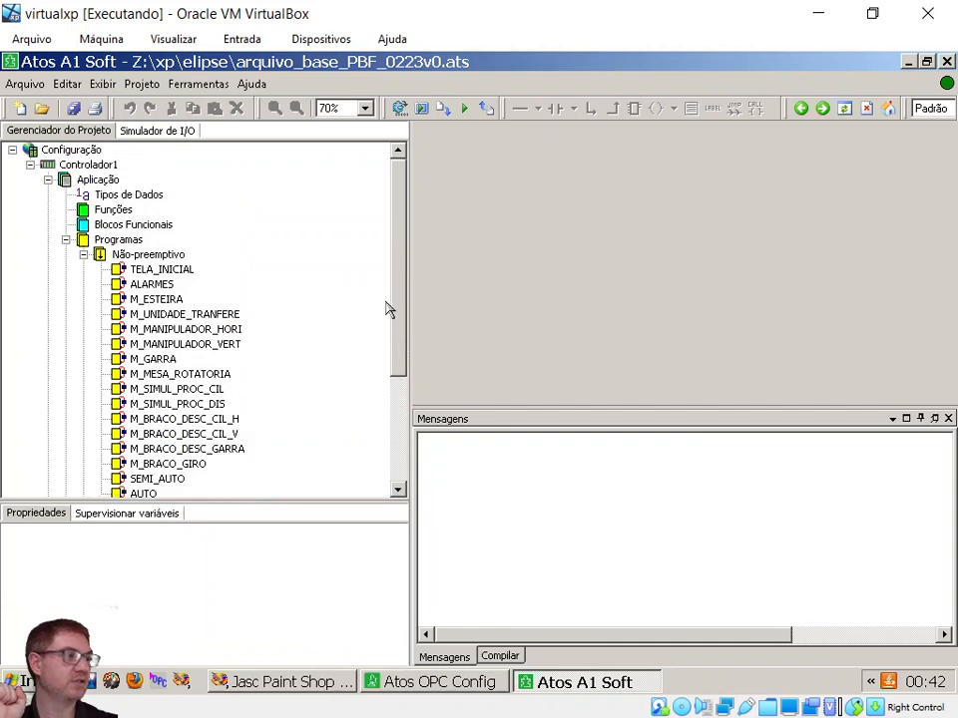
# - Open the I/O group of the project's global variables and enlarge the variable table
pyautogui.click(140, 272)
pyautogui.click(66, 240)
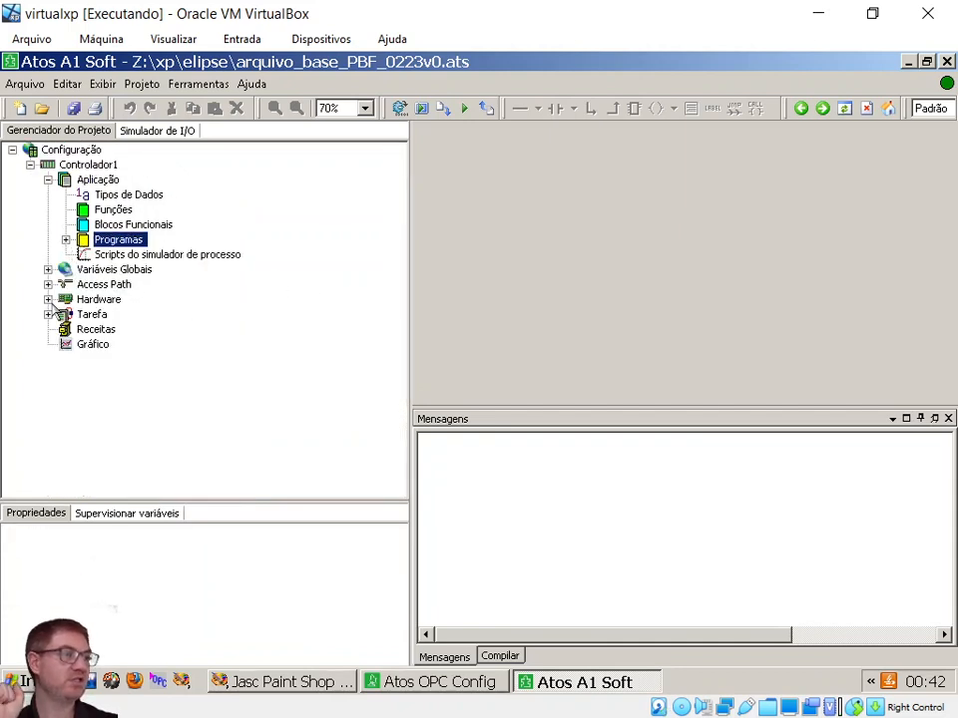
pyautogui.click(48, 270)
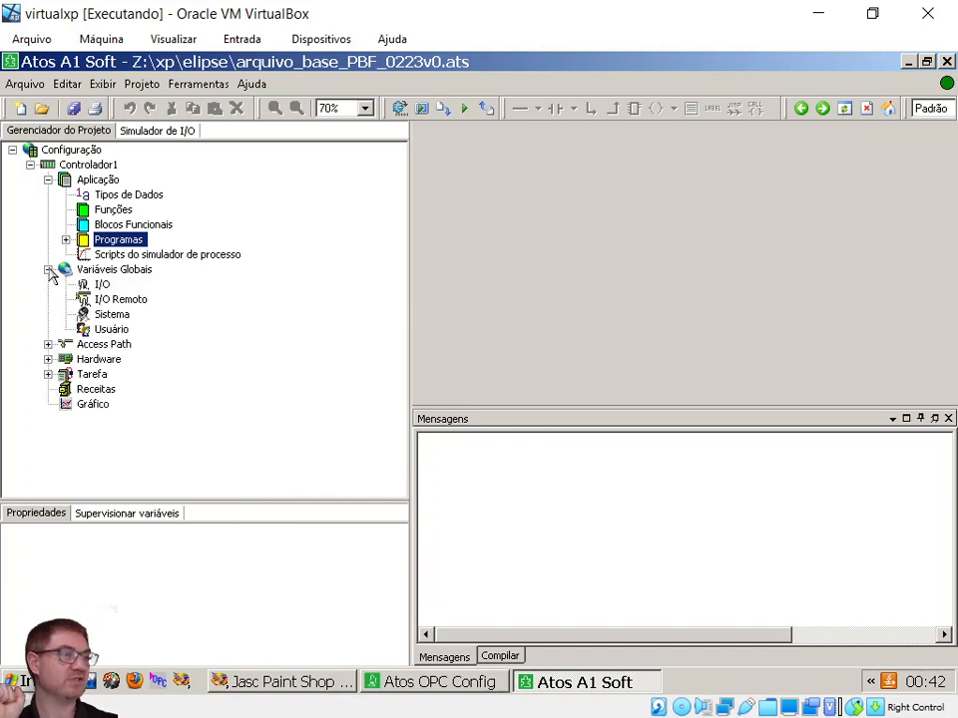
pyautogui.click(95, 287)
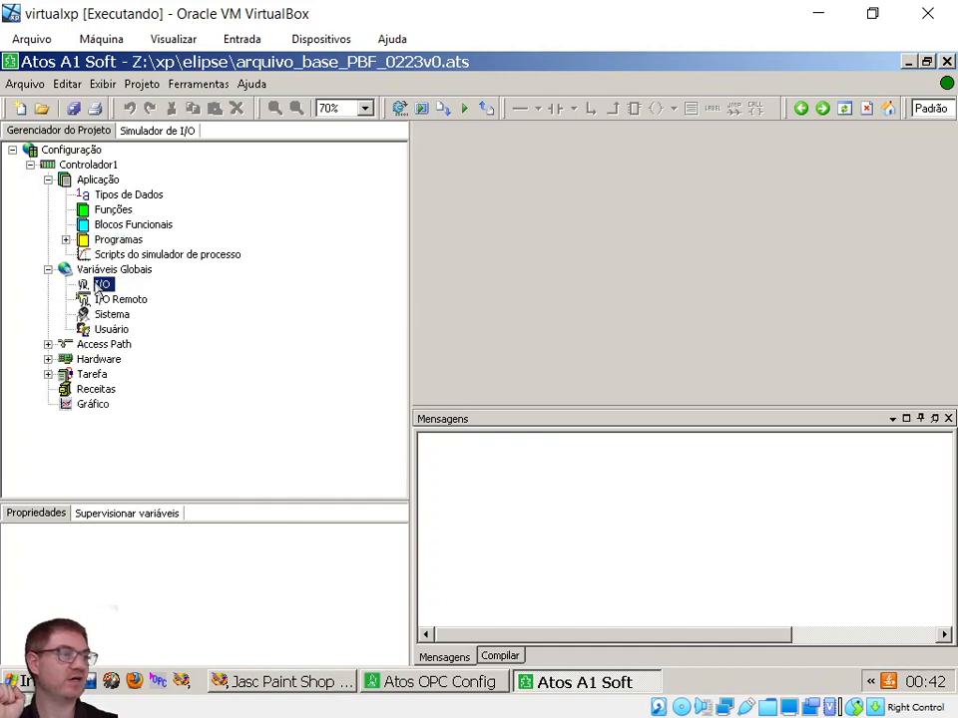
pyautogui.doubleClick(103, 287)
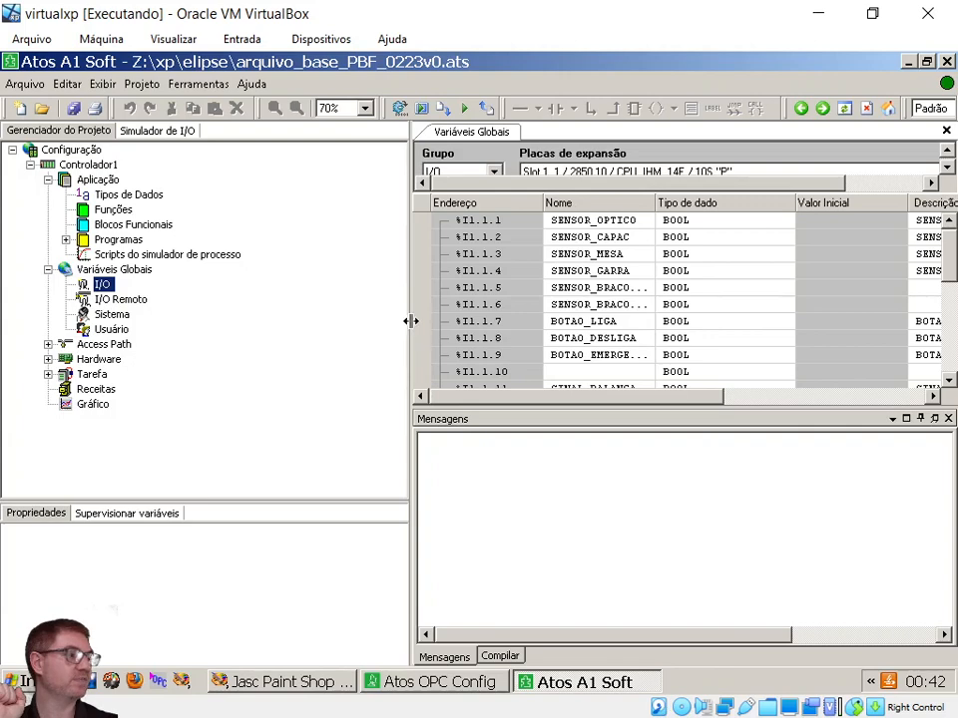
pyautogui.moveTo(409, 320); pyautogui.dragTo(240, 321)
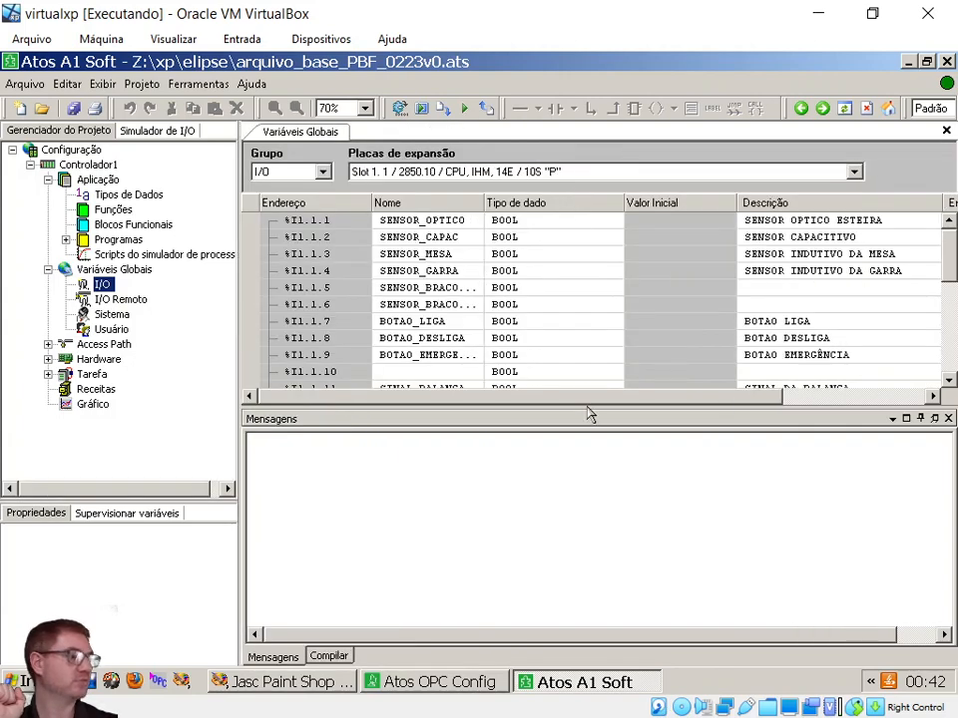
pyautogui.moveTo(588, 407); pyautogui.dragTo(573, 507)
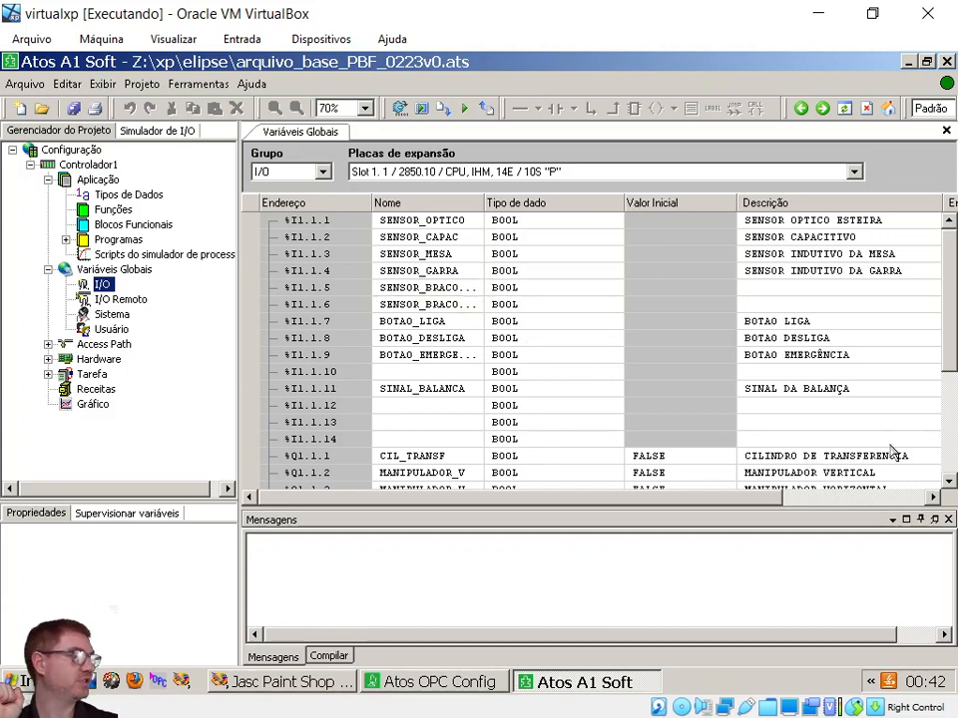
# - Look up the physical address of the MOTOR ESTEIRA output in the I/O variable table
pyautogui.moveTo(950, 359); pyautogui.dragTo(951, 461)
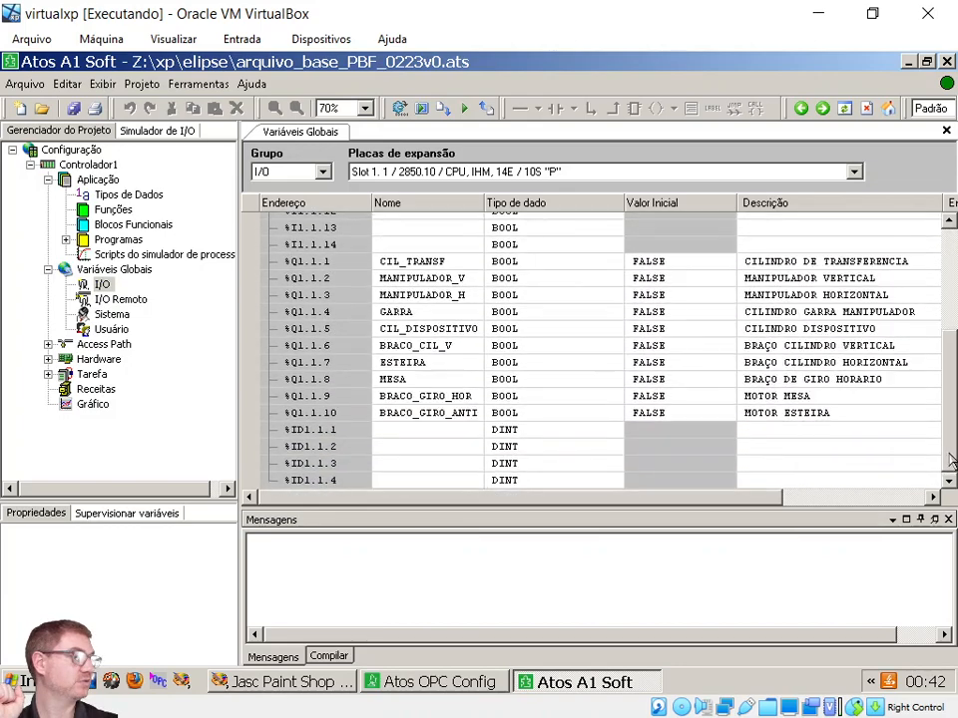
pyautogui.click(747, 417)
pyautogui.click(519, 419)
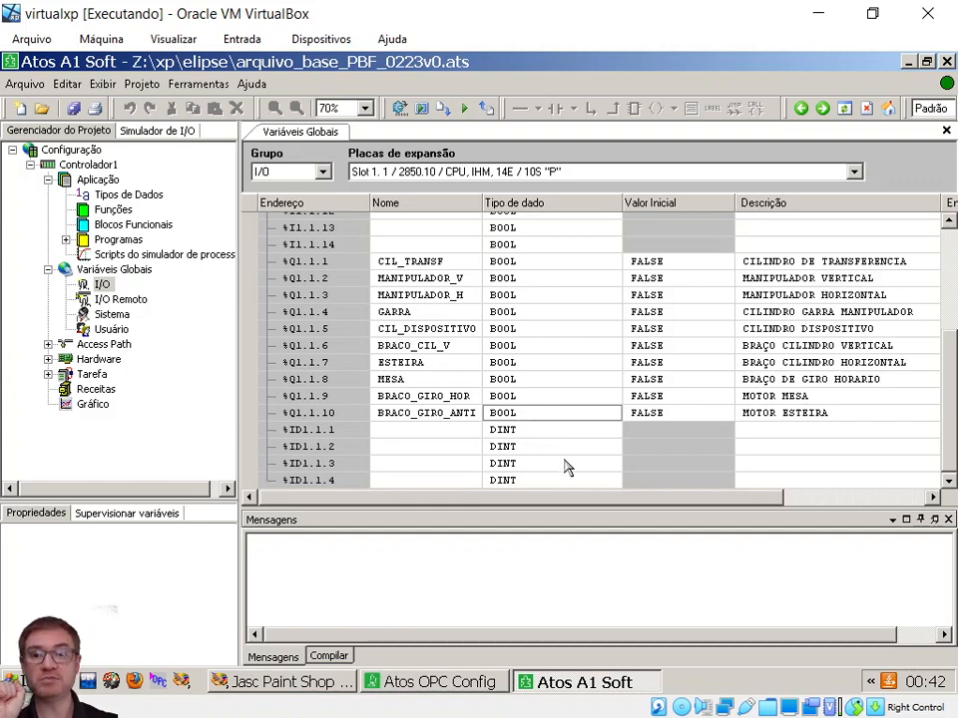
pyautogui.moveTo(635, 504); pyautogui.dragTo(806, 510)
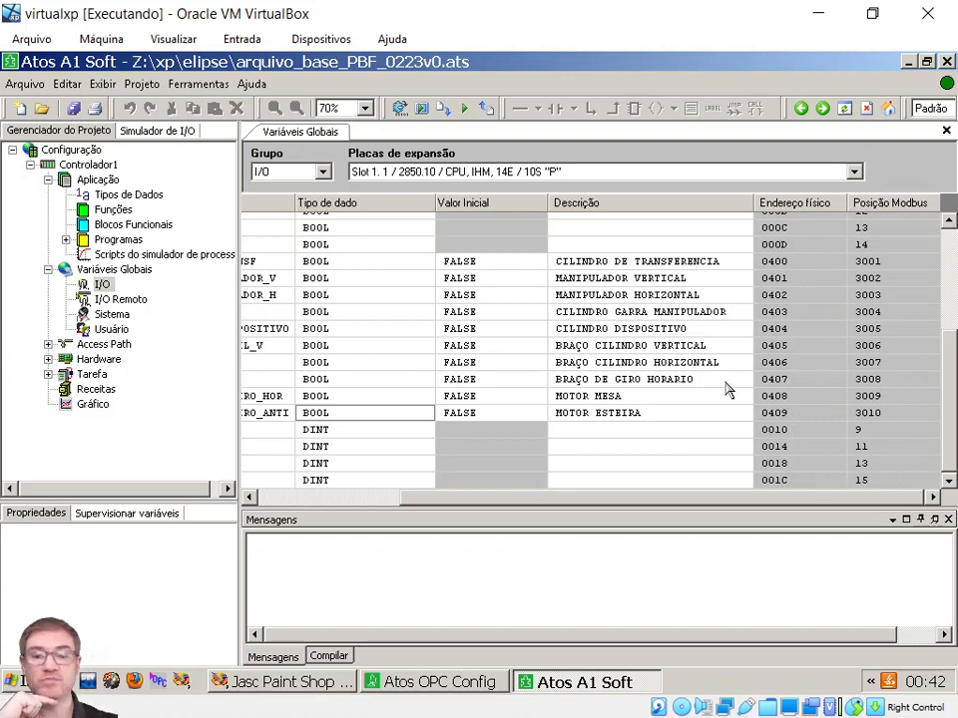
# - Back in Atos OPC Config, convert decimal 409 to hexadecimal with the programmer calculator and set the esteira tag's address to 199
pyautogui.click(429, 682)
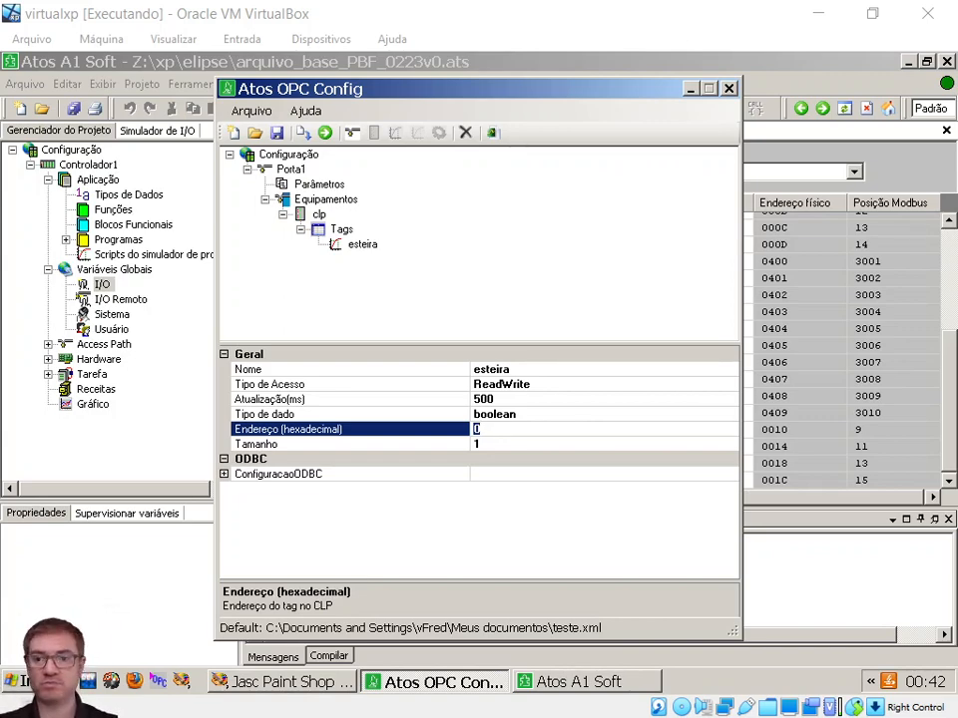
pyautogui.press('Return')
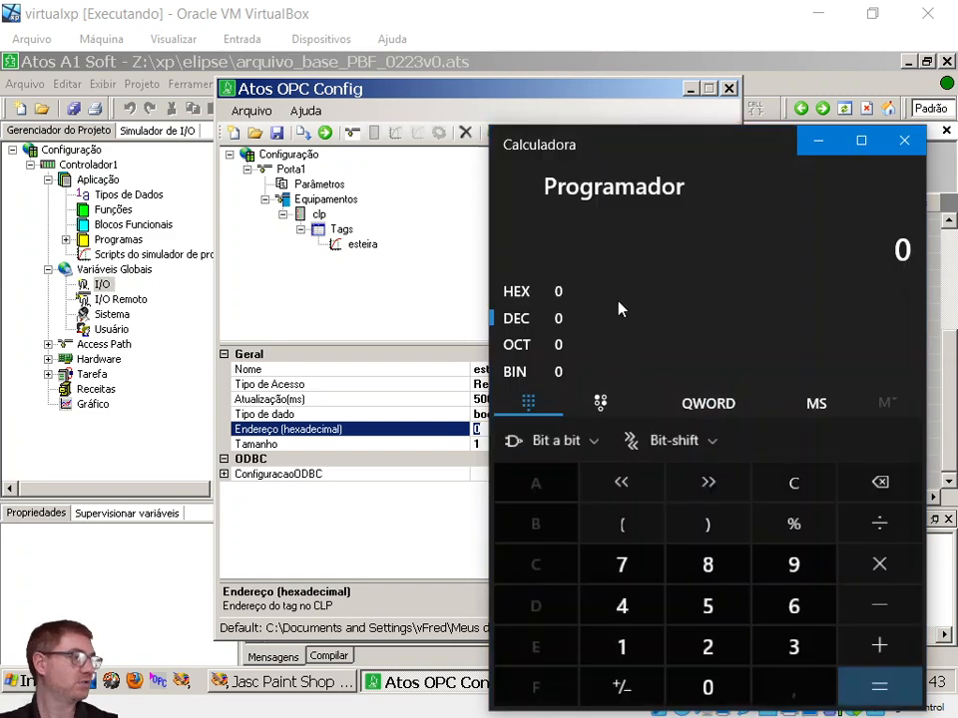
pyautogui.write('409')
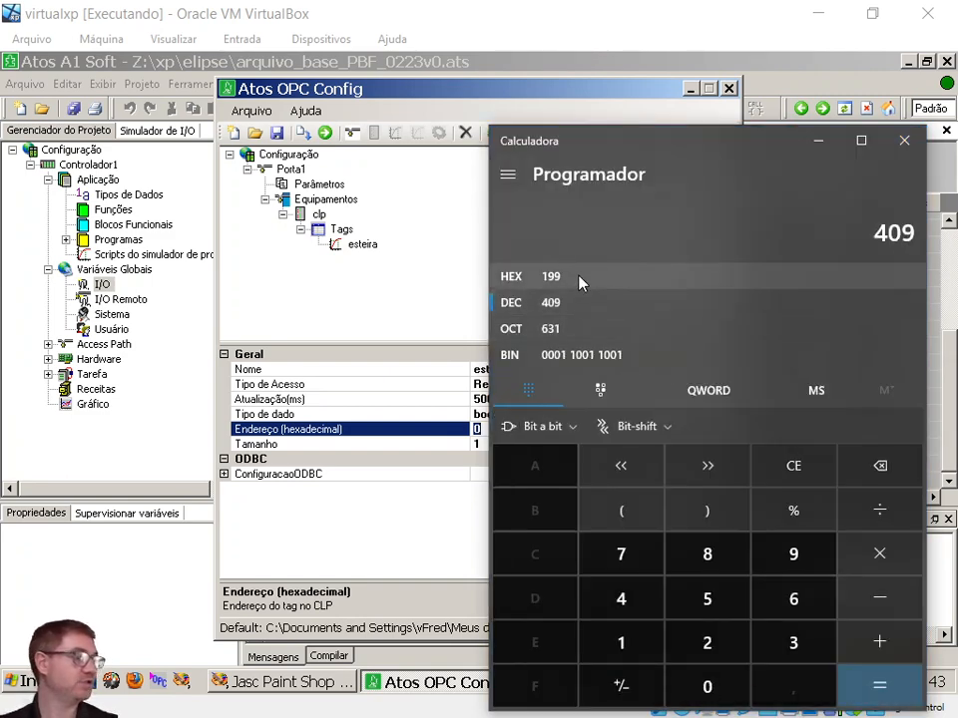
pyautogui.click(479, 429)
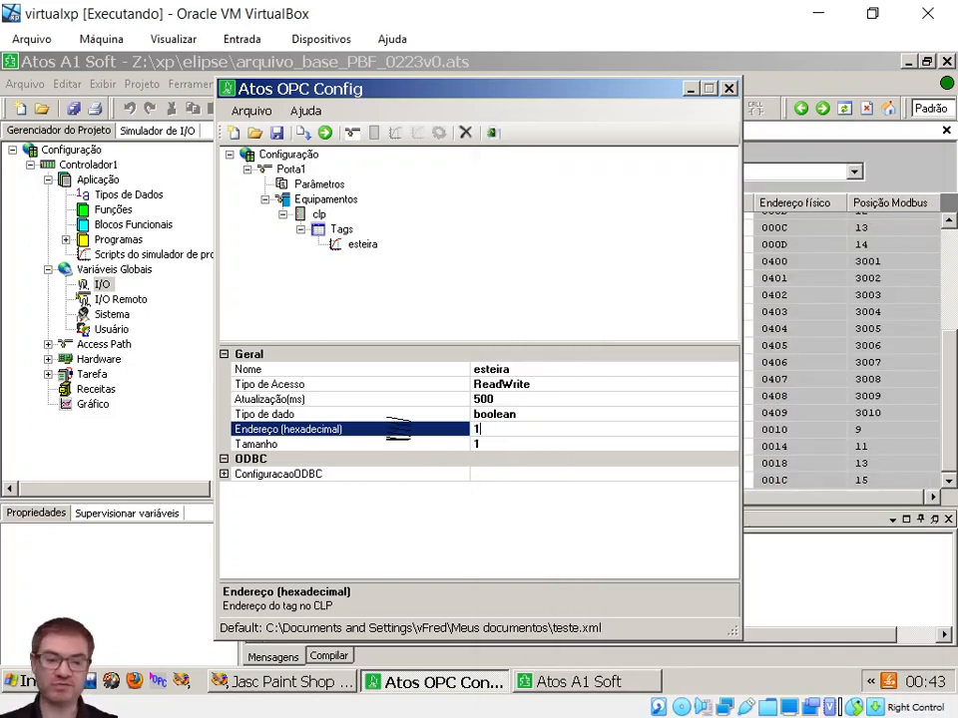
pyautogui.write('99')
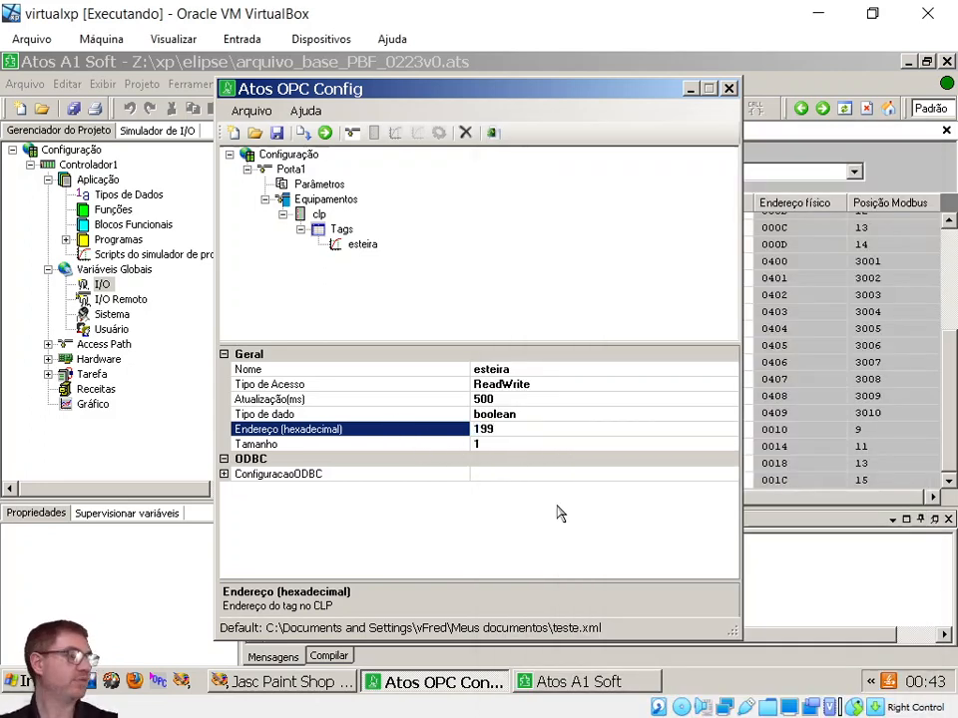
# - Check the esteira tag's size in bytes and its ODBC configuration settings
pyautogui.click(496, 442)
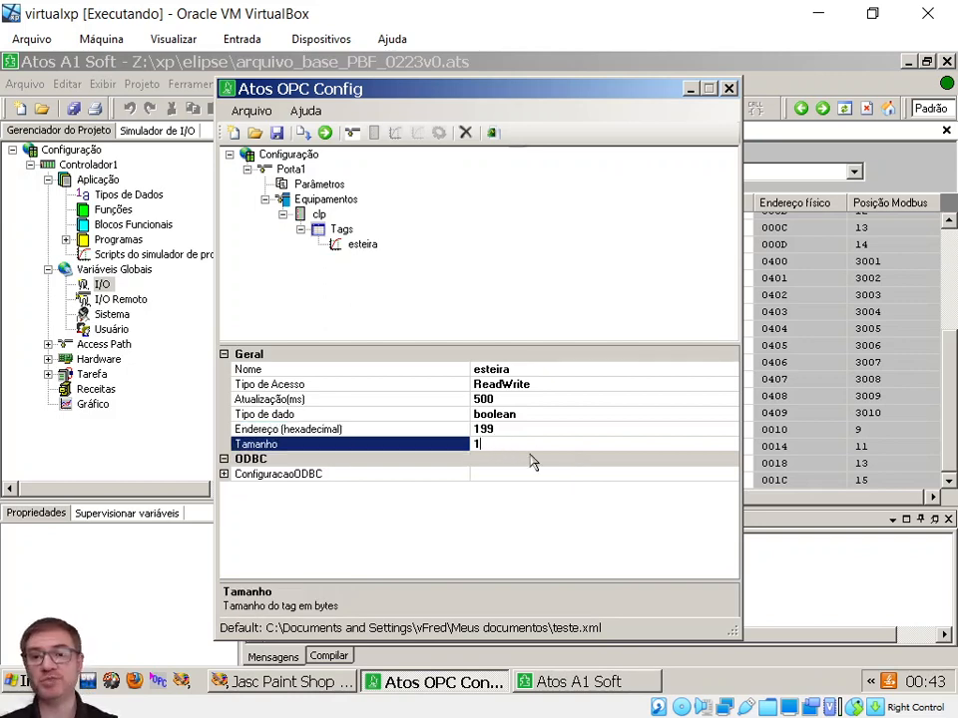
pyautogui.click(226, 476)
pyautogui.click(226, 476)
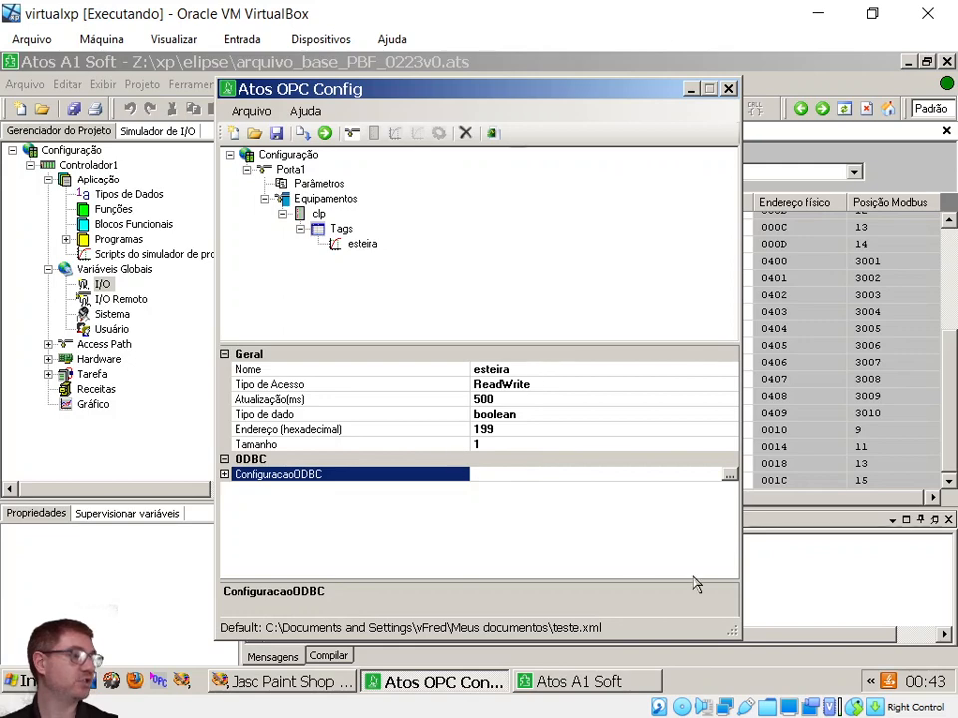
# - Save the OPC configuration over the existing teste.xml in Meus documentos and make it the default configuration
pyautogui.click(276, 133)
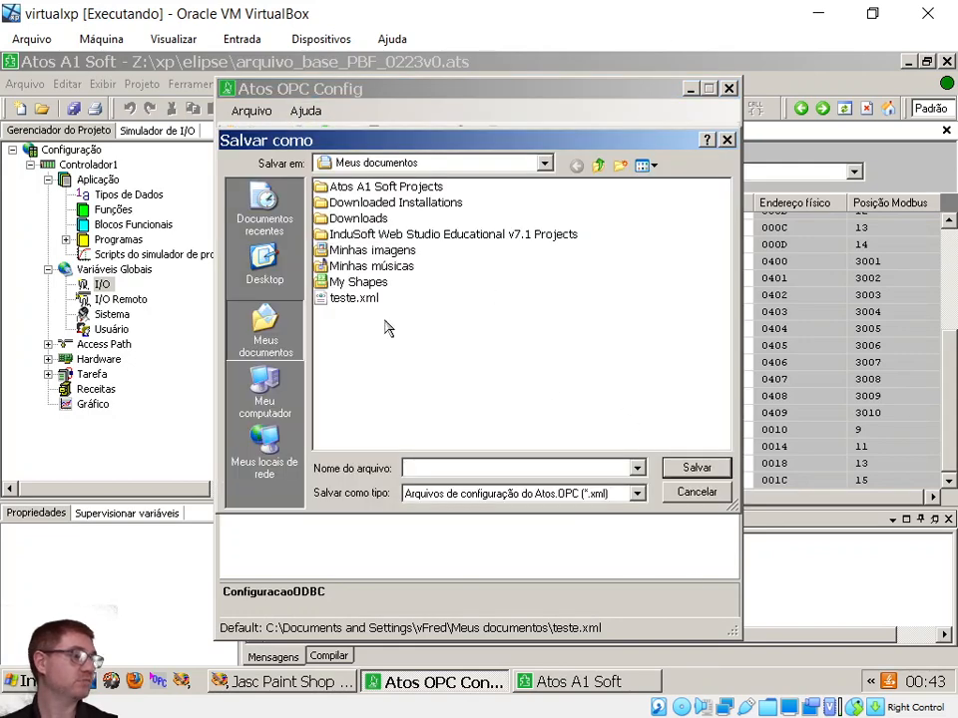
pyautogui.click(354, 299)
pyautogui.click(694, 467)
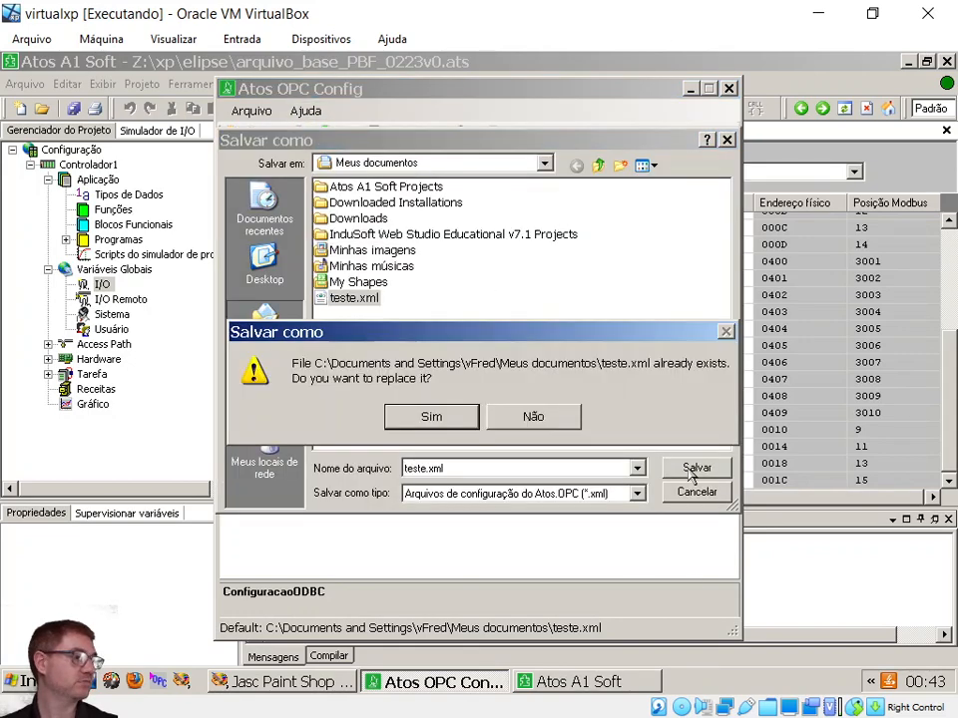
pyautogui.click(435, 417)
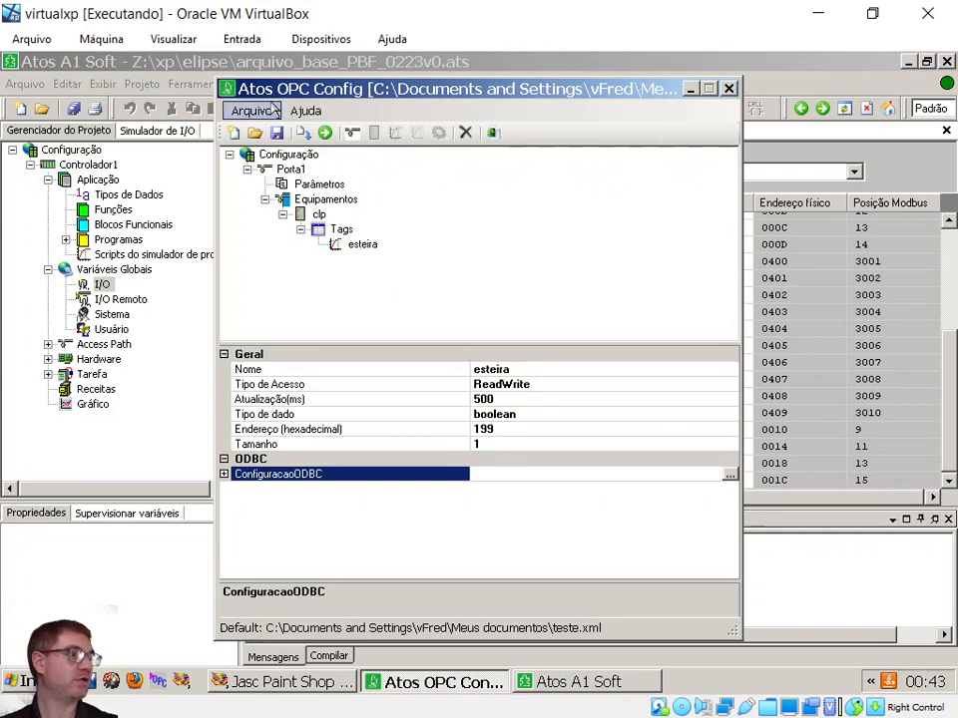
pyautogui.click(264, 115)
pyautogui.click(317, 237)
pyautogui.click(483, 408)
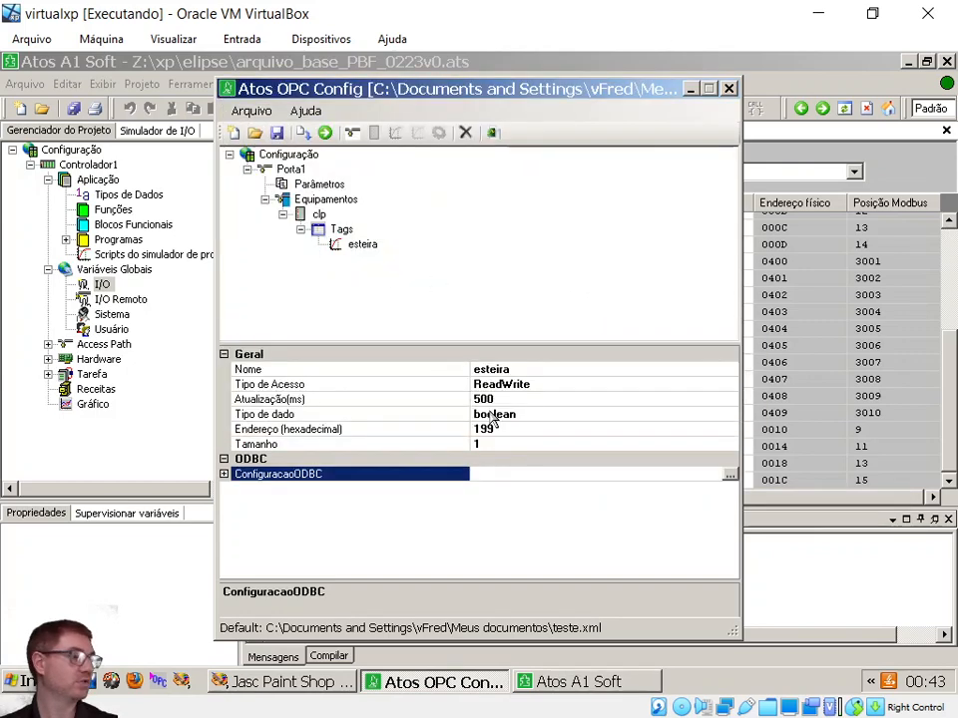
# - Close Atos OPC Config and Atos A1 Soft, and start Elipse SCADA from the desktop
pyautogui.click(730, 89)
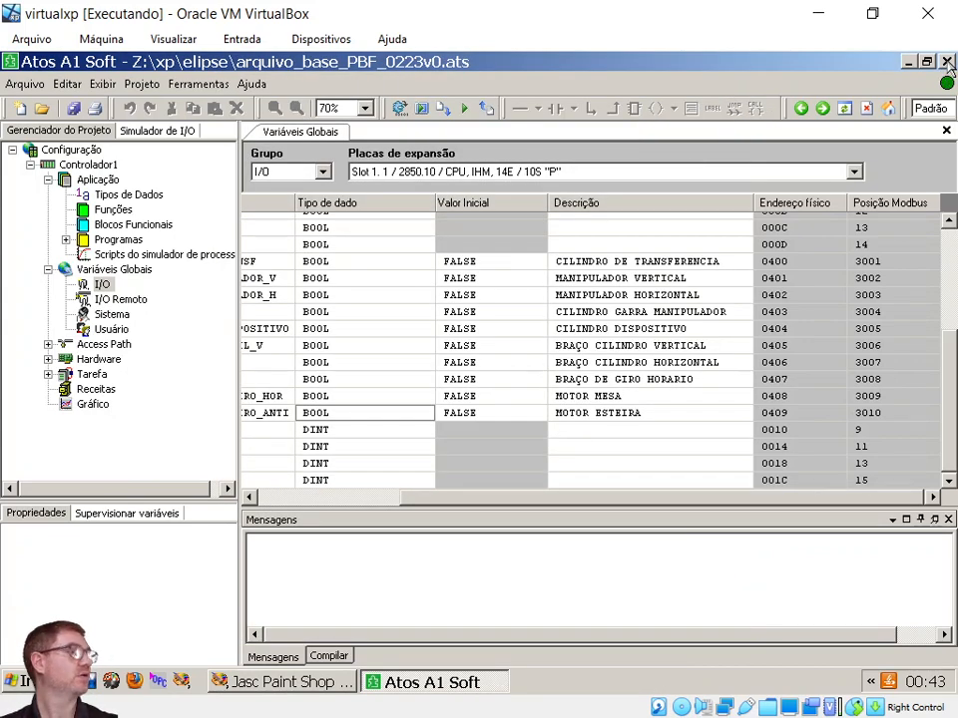
pyautogui.click(947, 61)
pyautogui.click(501, 401)
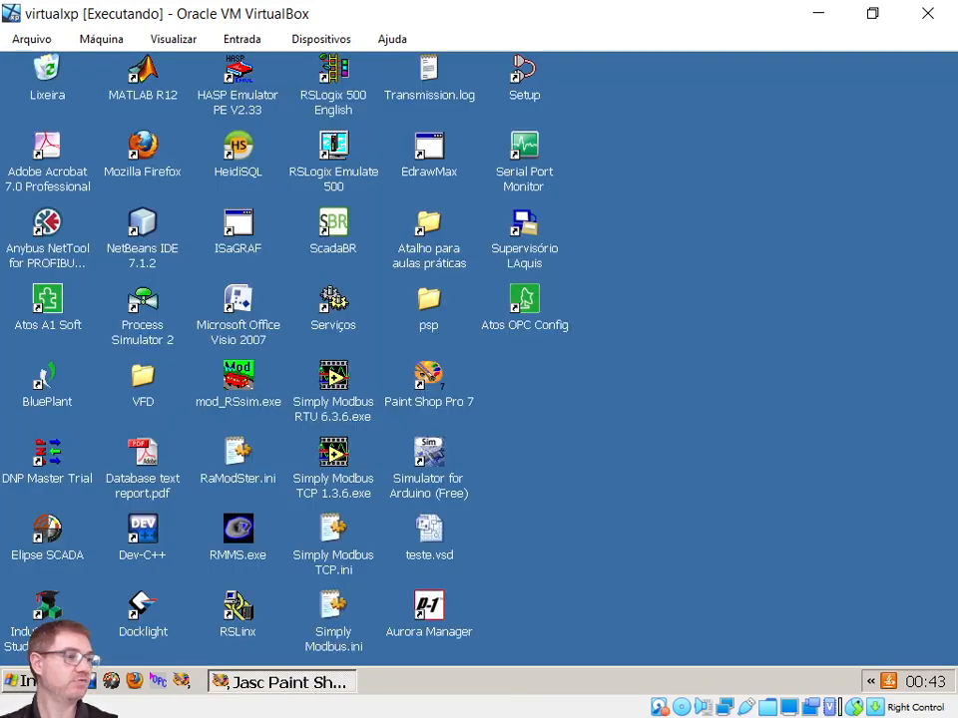
pyautogui.doubleClick(48, 532)
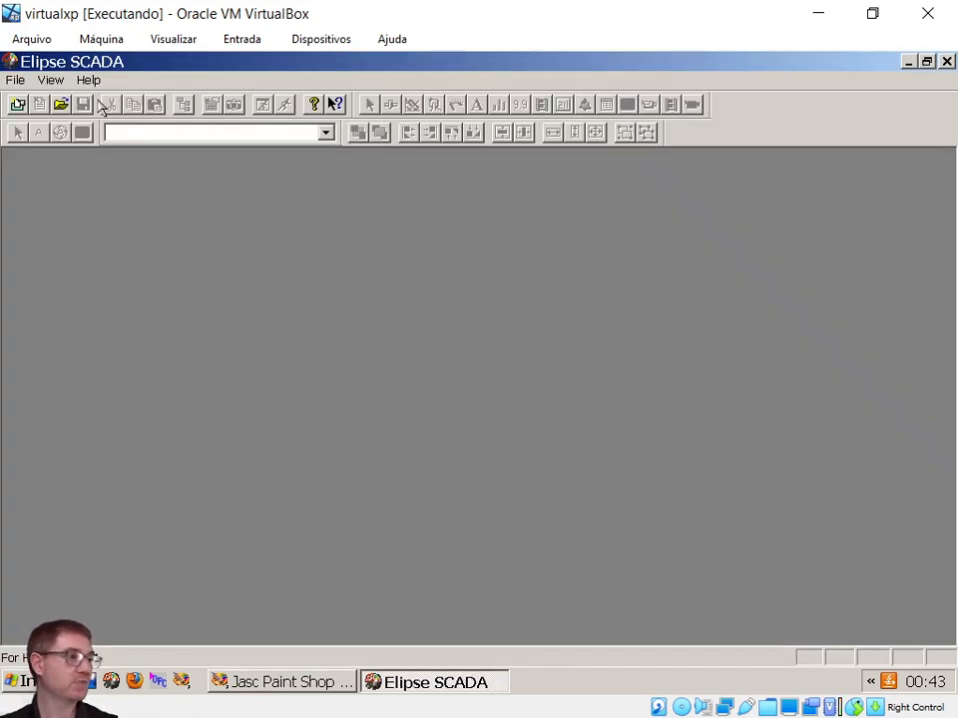
# - Create a new application saved as Untitled in the aulas práticas folder, replacing the existing file
pyautogui.click(17, 104)
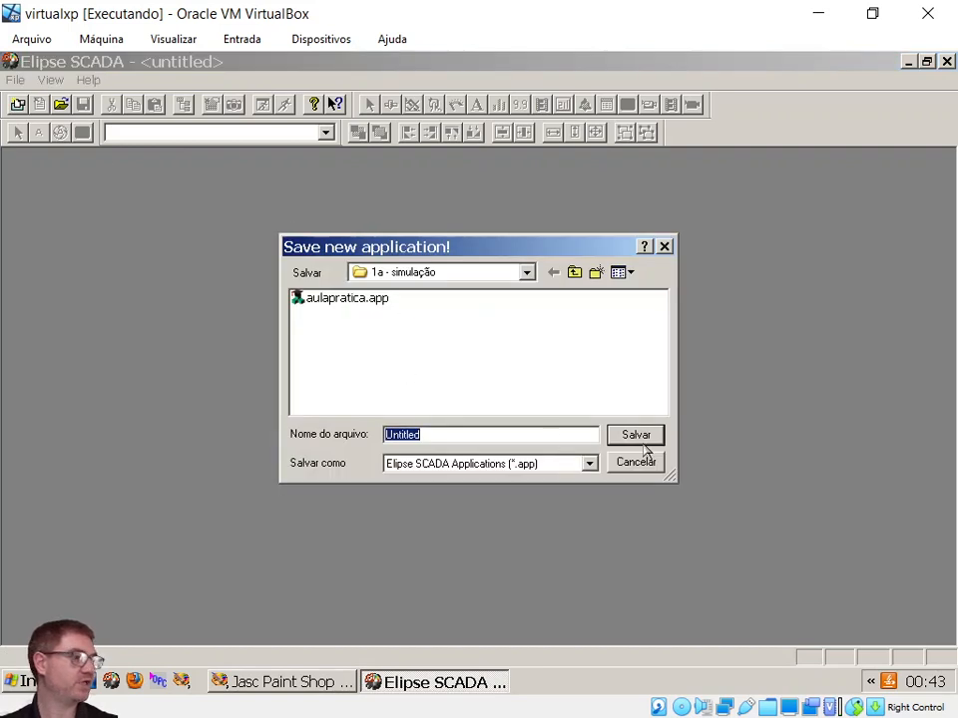
pyautogui.click(573, 272)
pyautogui.click(653, 436)
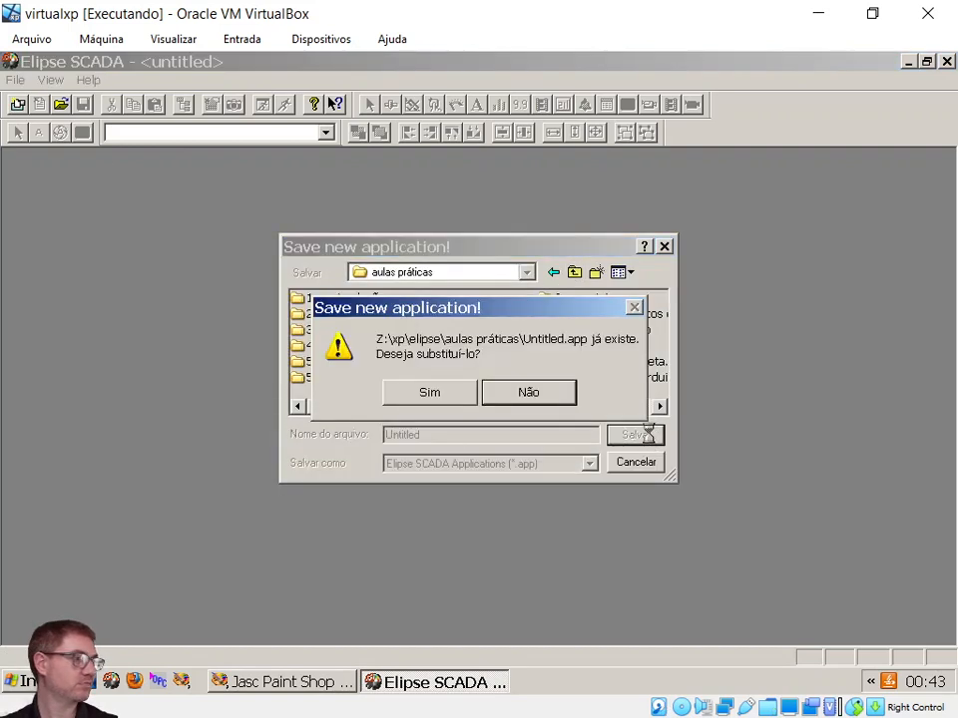
pyautogui.click(413, 399)
# - Add an OPC server to the application in the Organizer and connect it to the local server Atos.OPCConnect.1
pyautogui.click(183, 103)
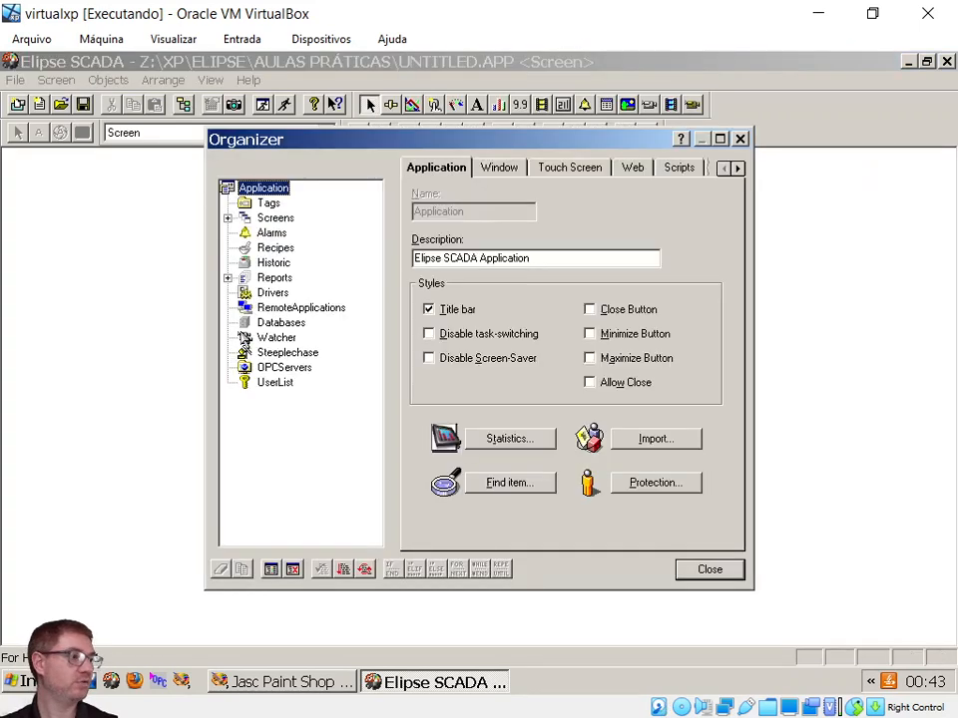
pyautogui.click(271, 367)
pyautogui.click(668, 223)
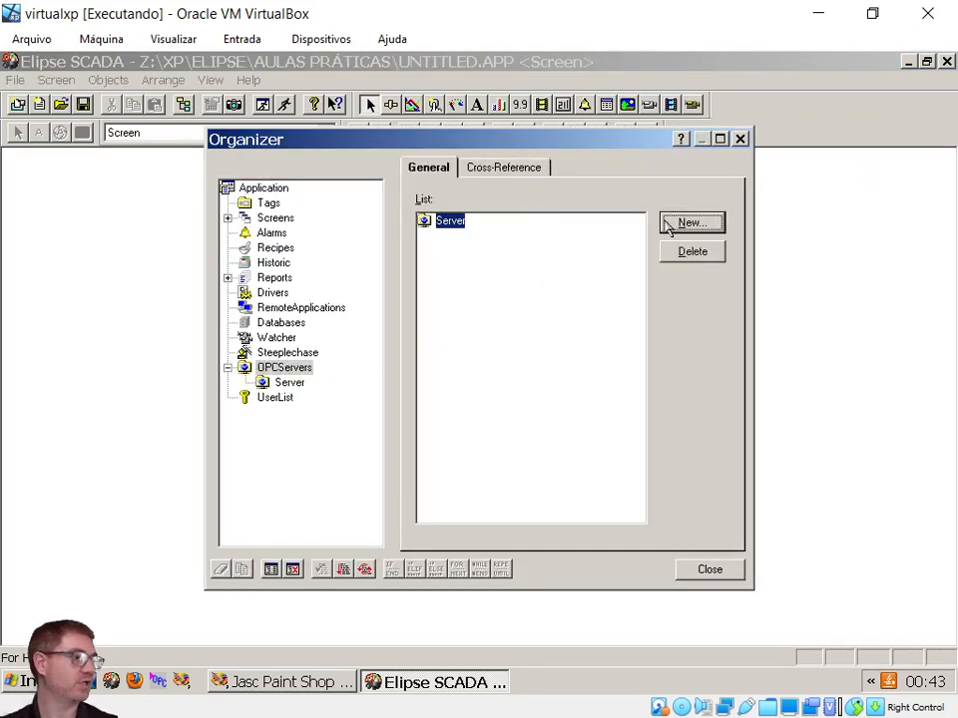
pyautogui.click(288, 383)
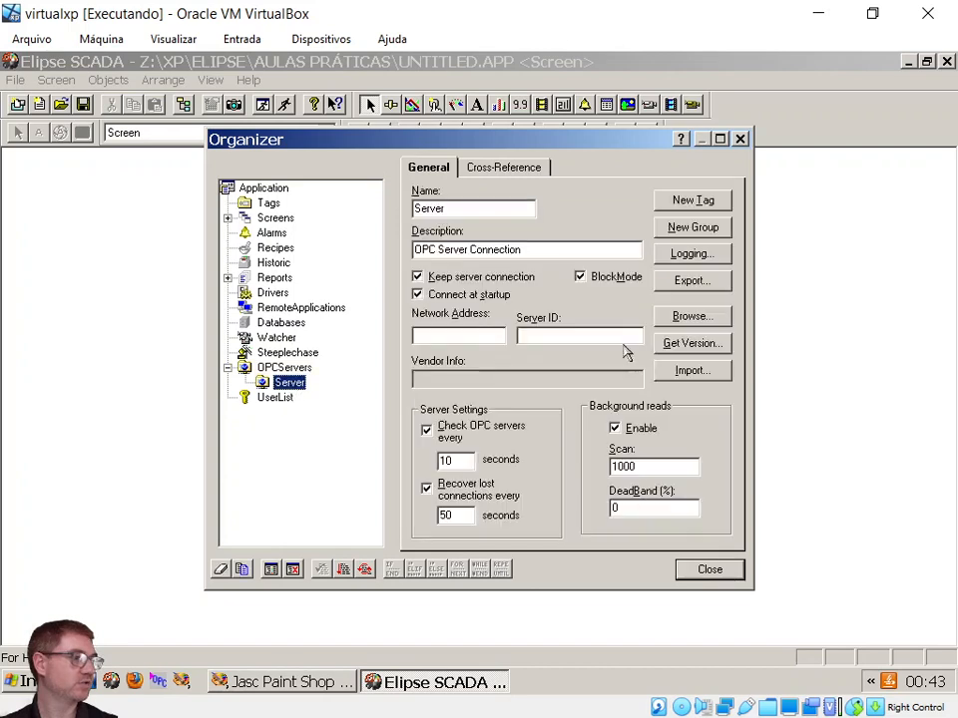
pyautogui.click(695, 317)
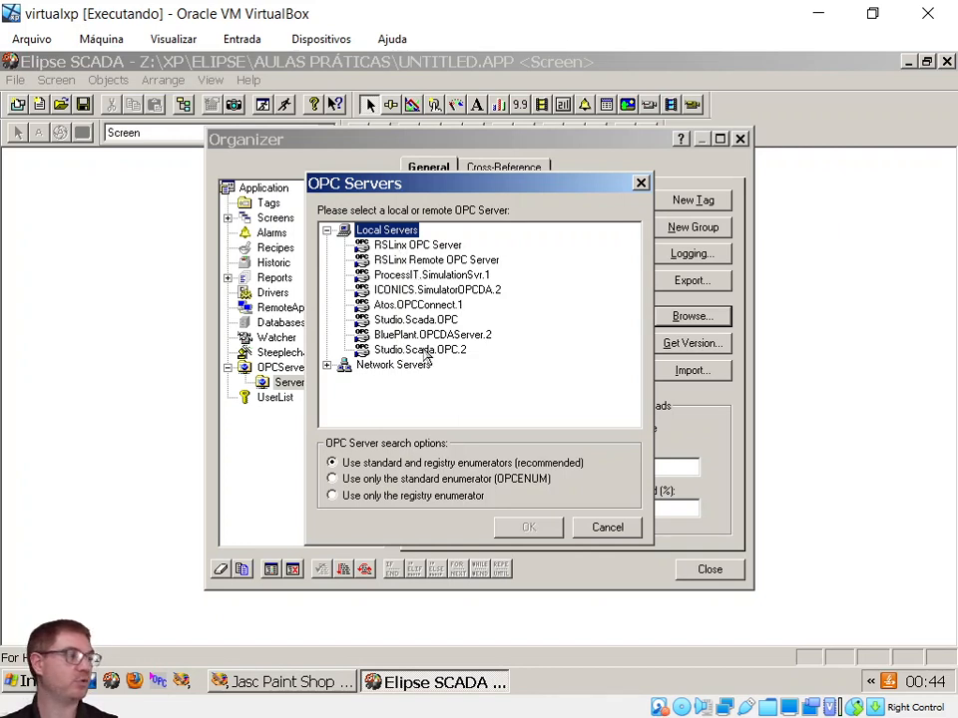
pyautogui.click(417, 304)
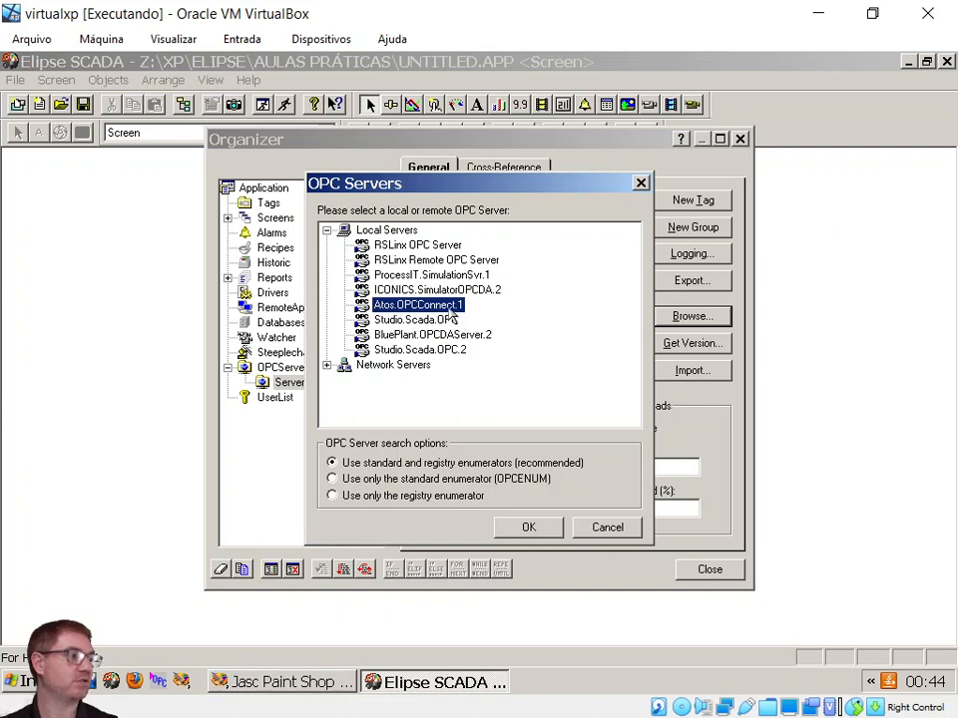
pyautogui.click(544, 528)
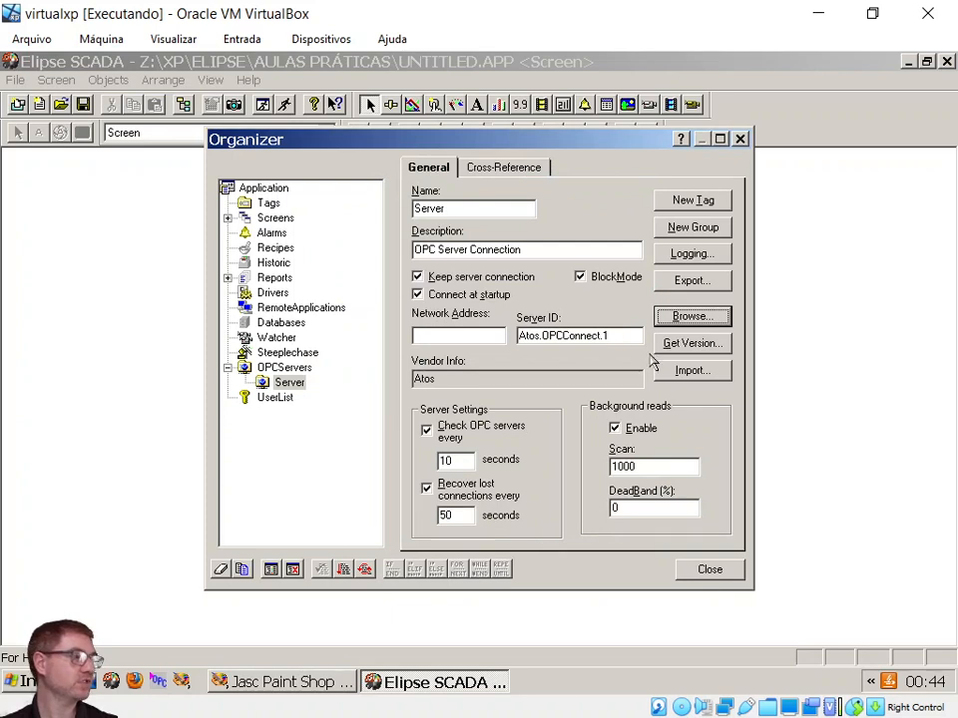
# - Import the esteira tag from the clp group of the Atos OPC server into the application's Server
pyautogui.click(691, 373)
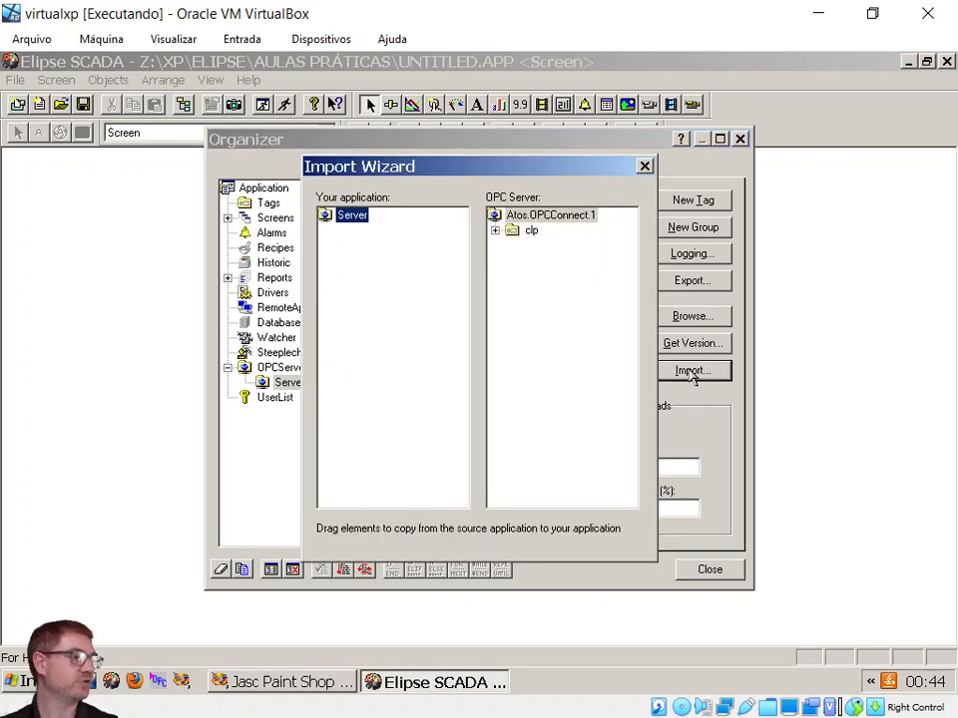
pyautogui.click(494, 230)
pyautogui.click(551, 247)
pyautogui.moveTo(554, 249); pyautogui.dragTo(360, 221)
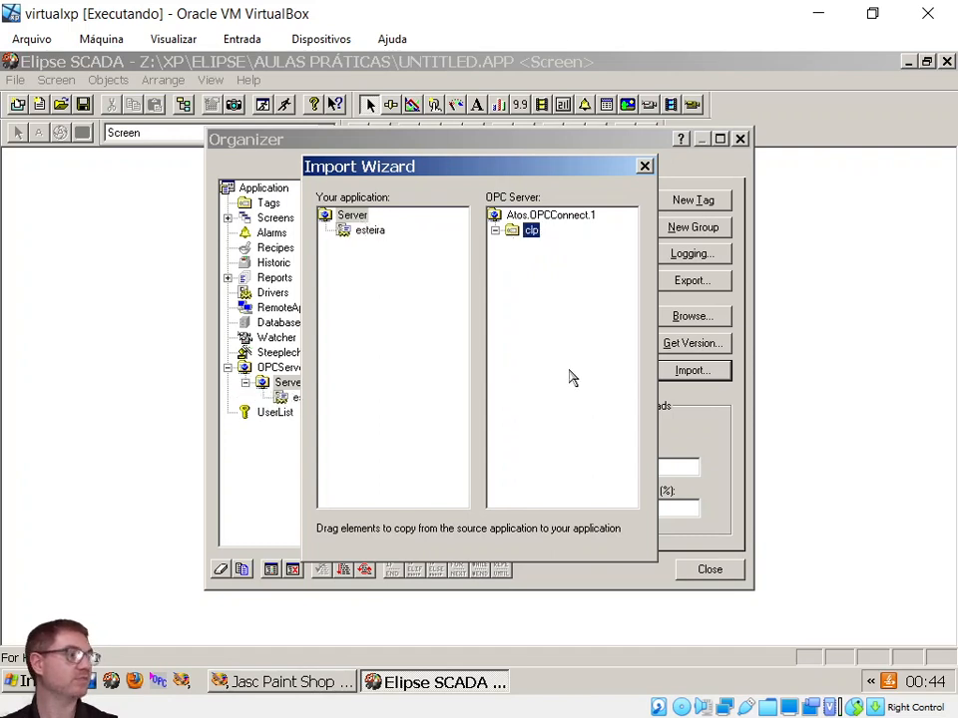
pyautogui.click(645, 168)
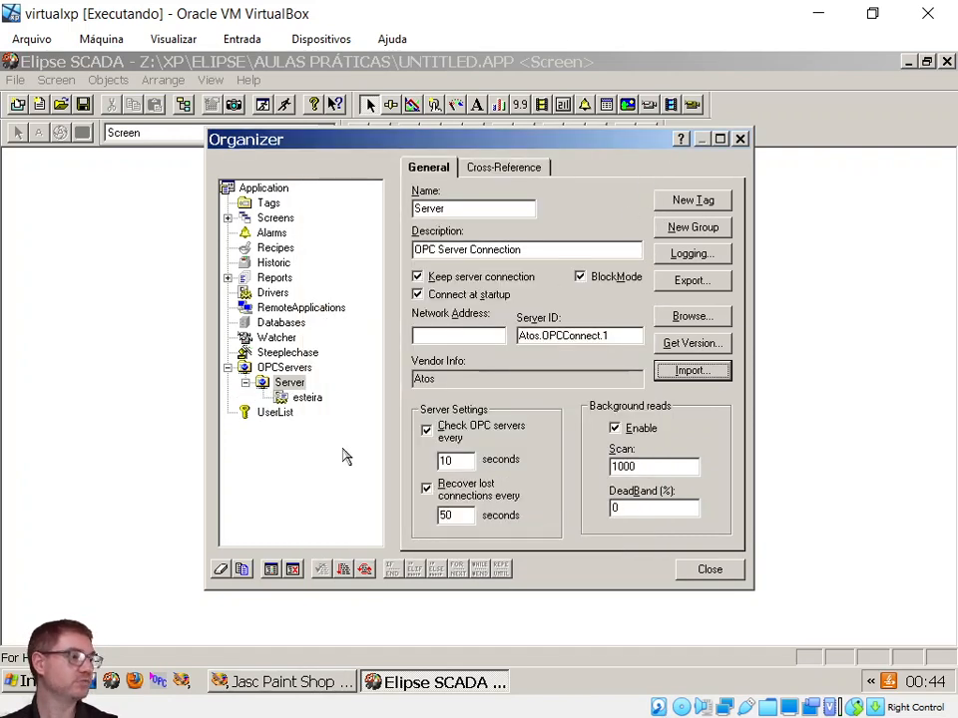
# - Test the OPC connection by reading the imported esteira tag's value several times
pyautogui.click(309, 398)
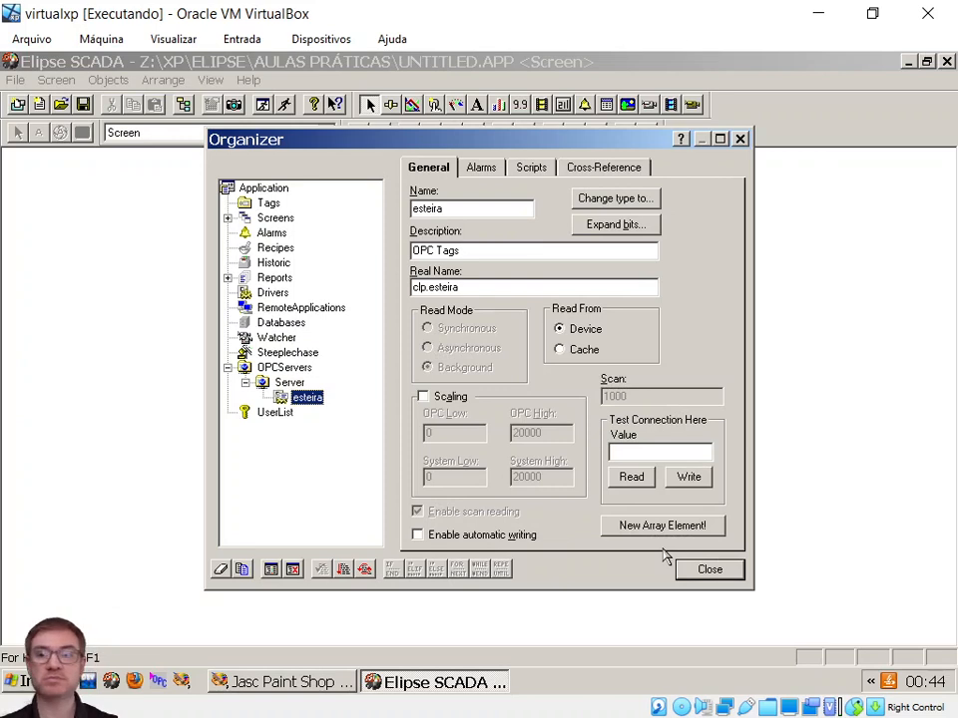
pyautogui.click(631, 477)
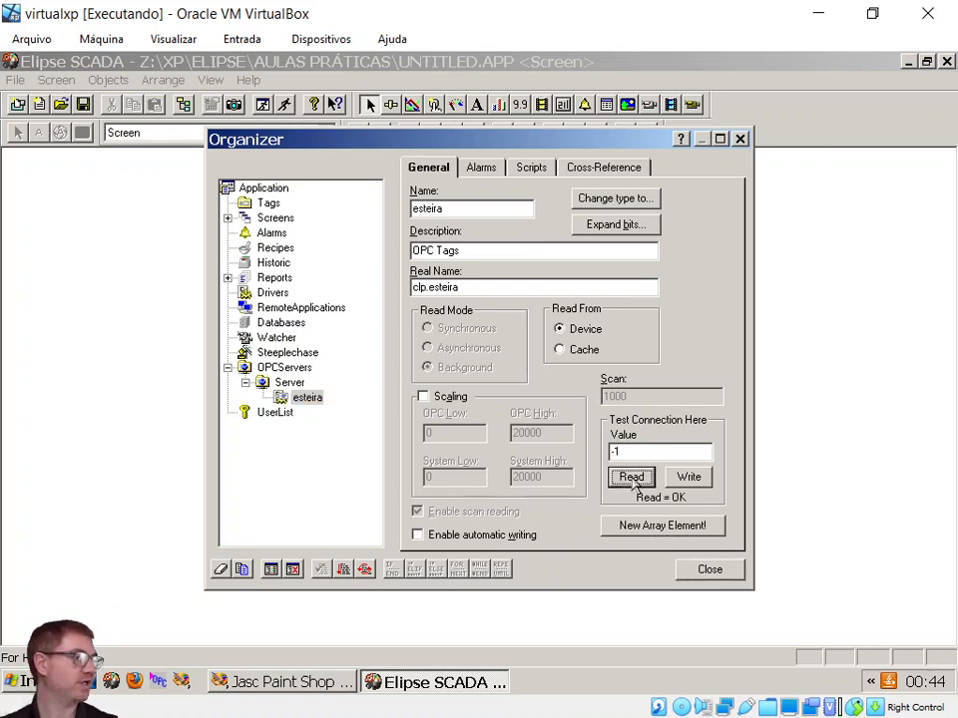
pyautogui.doubleClick(637, 454)
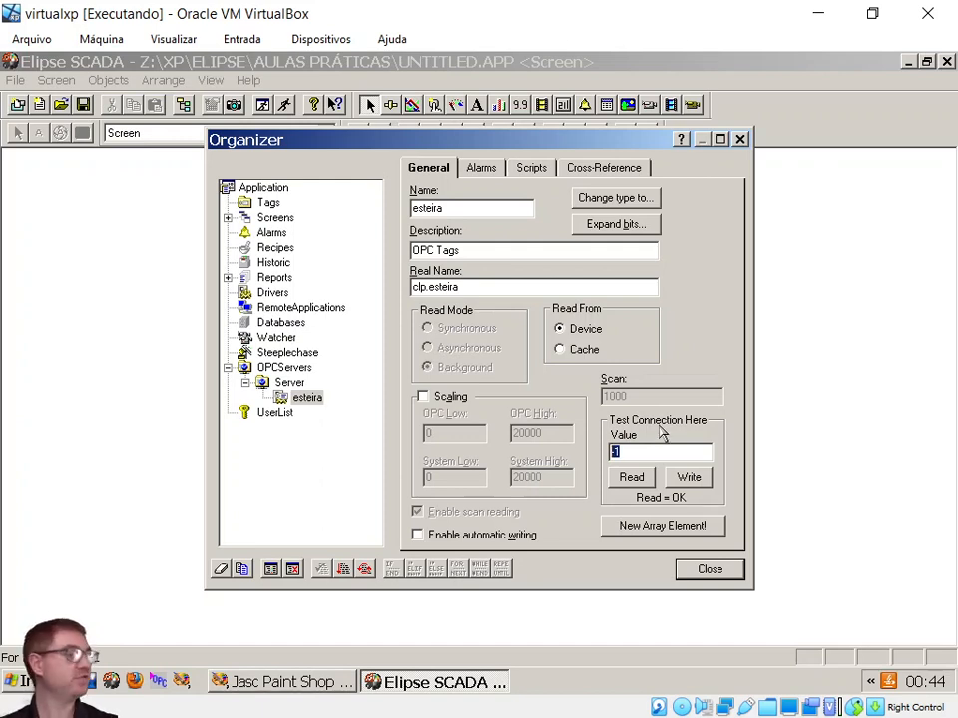
pyautogui.click(631, 477)
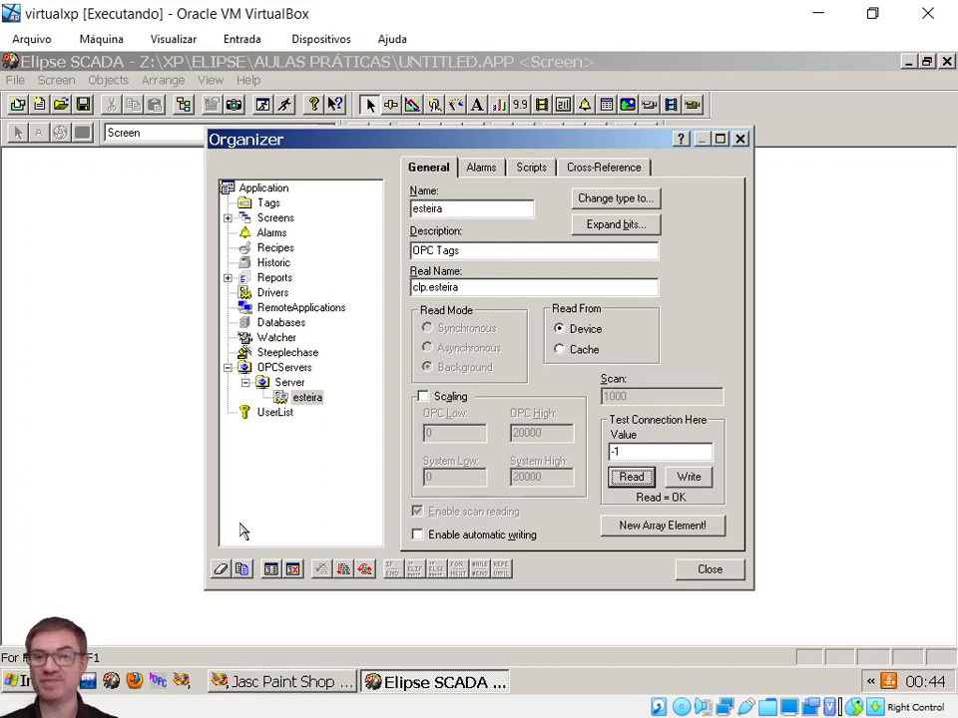
pyautogui.doubleClick(640, 451)
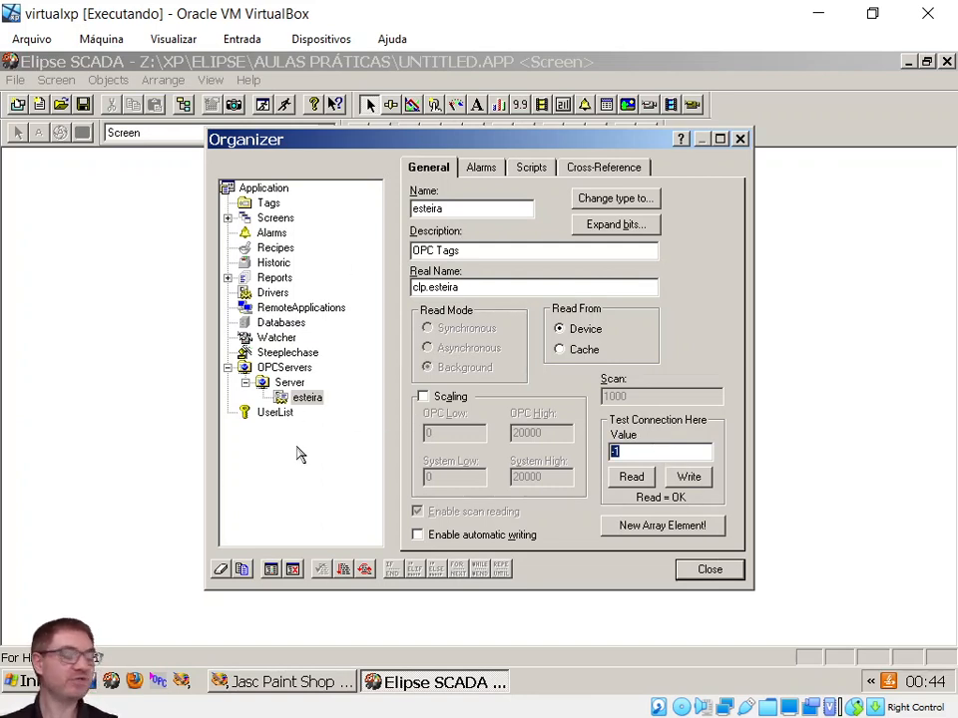
pyautogui.click(644, 483)
# - Look through the running applications and processes in Windows Task Manager for the Atos OPC server, and return to Elipse SCADA
pyautogui.rightClick(926, 681)
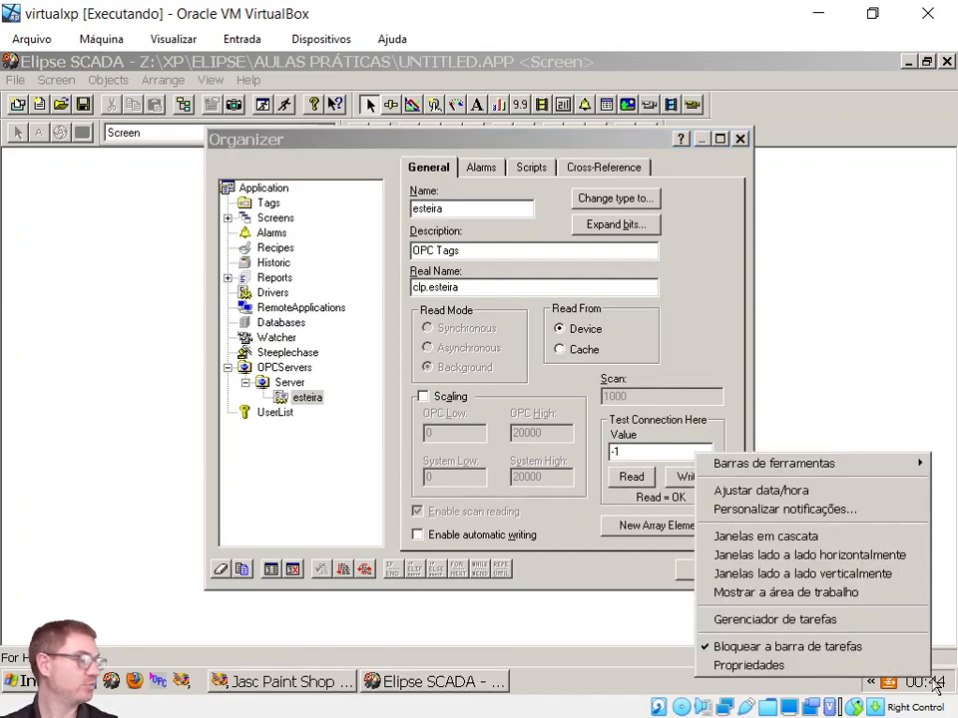
pyautogui.click(839, 622)
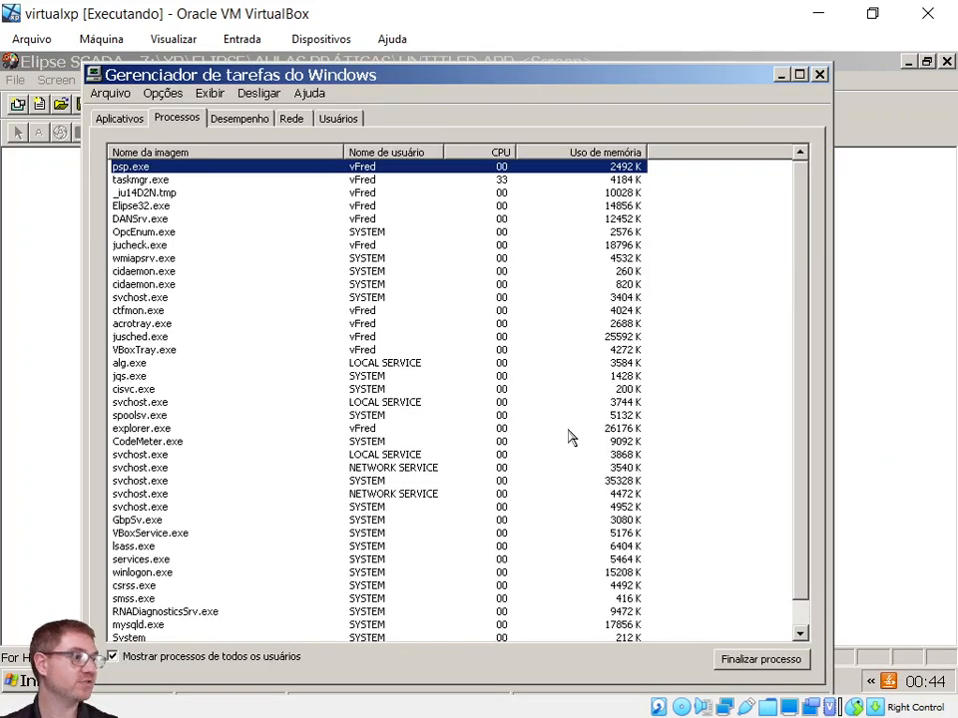
pyautogui.click(137, 120)
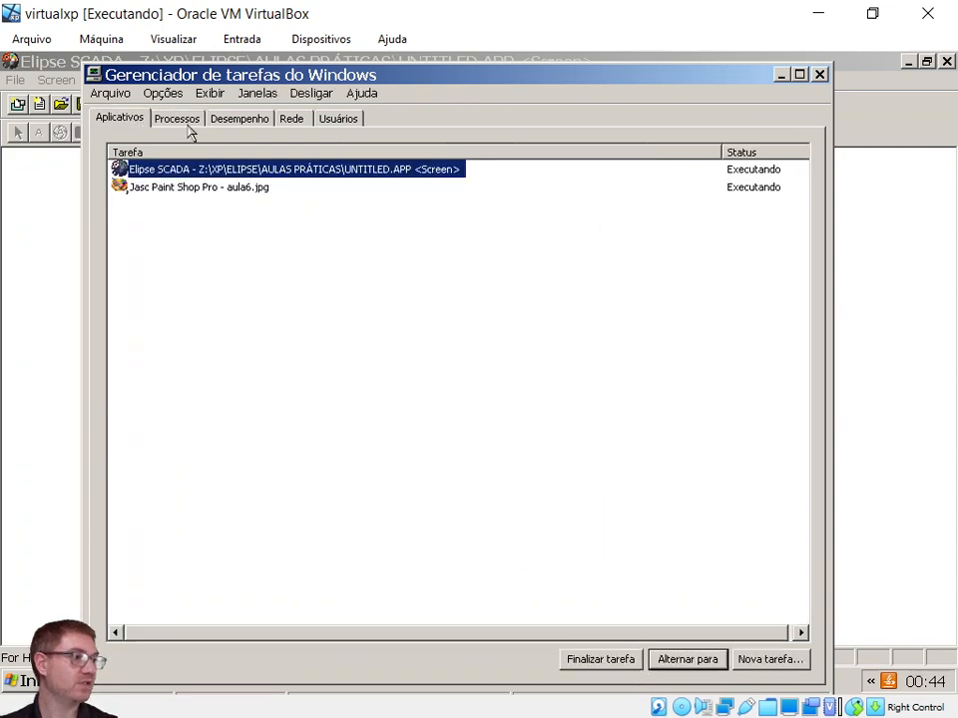
pyautogui.click(184, 121)
pyautogui.click(199, 233)
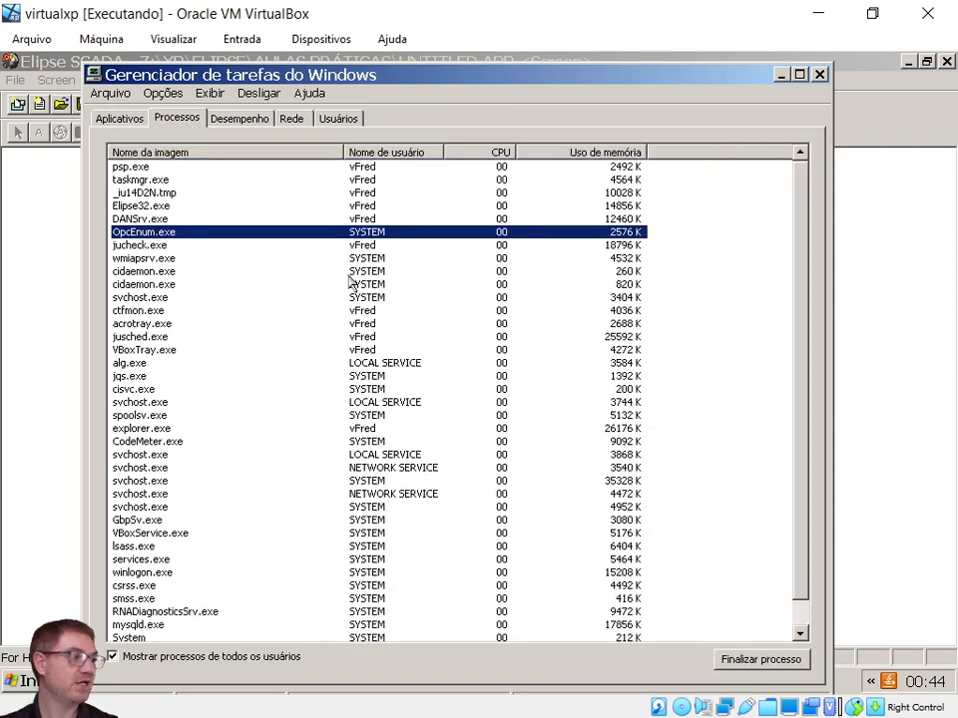
pyautogui.press('a')
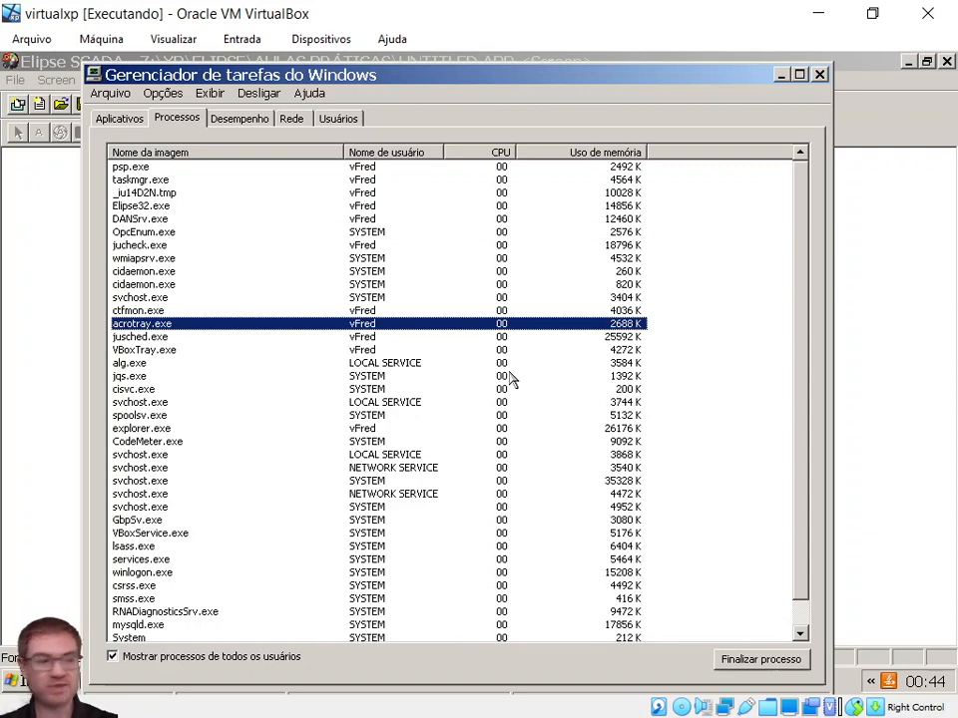
pyautogui.press('a')
pyautogui.press('a')
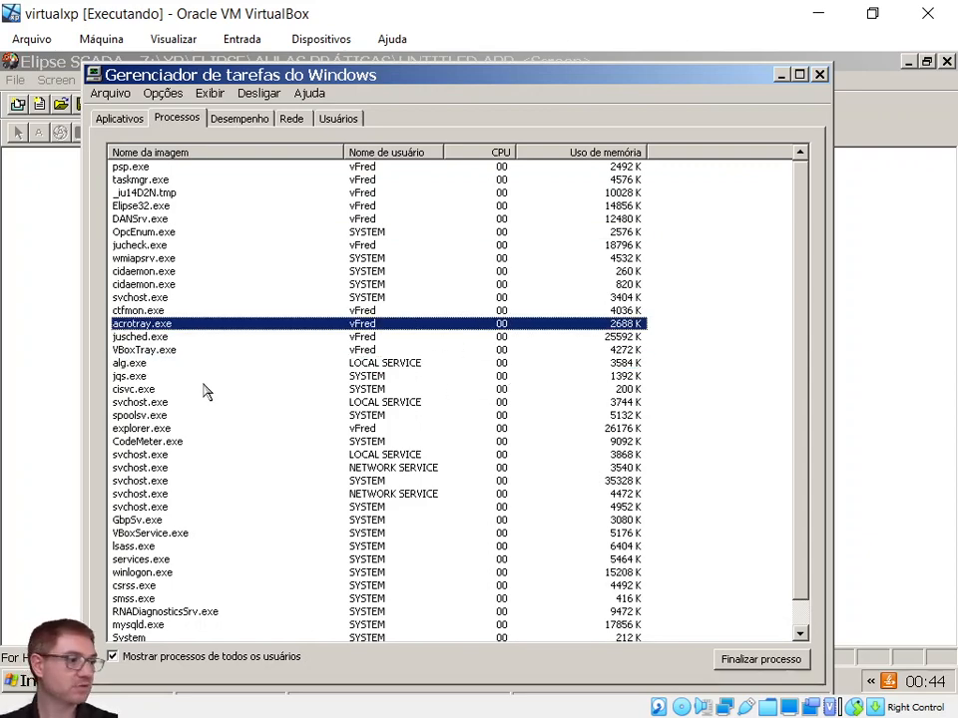
pyautogui.press('a')
pyautogui.press('a')
pyautogui.press('a')
pyautogui.press('a')
pyautogui.press('a')
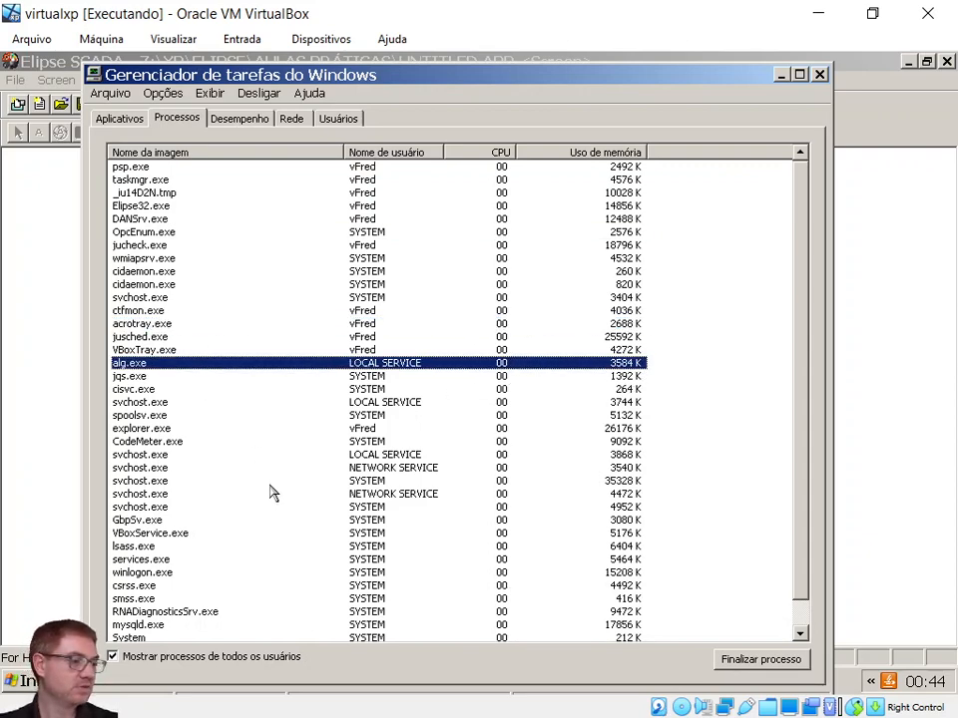
pyautogui.scroll(-1, 271, 491)
pyautogui.scroll(1, 267, 490)
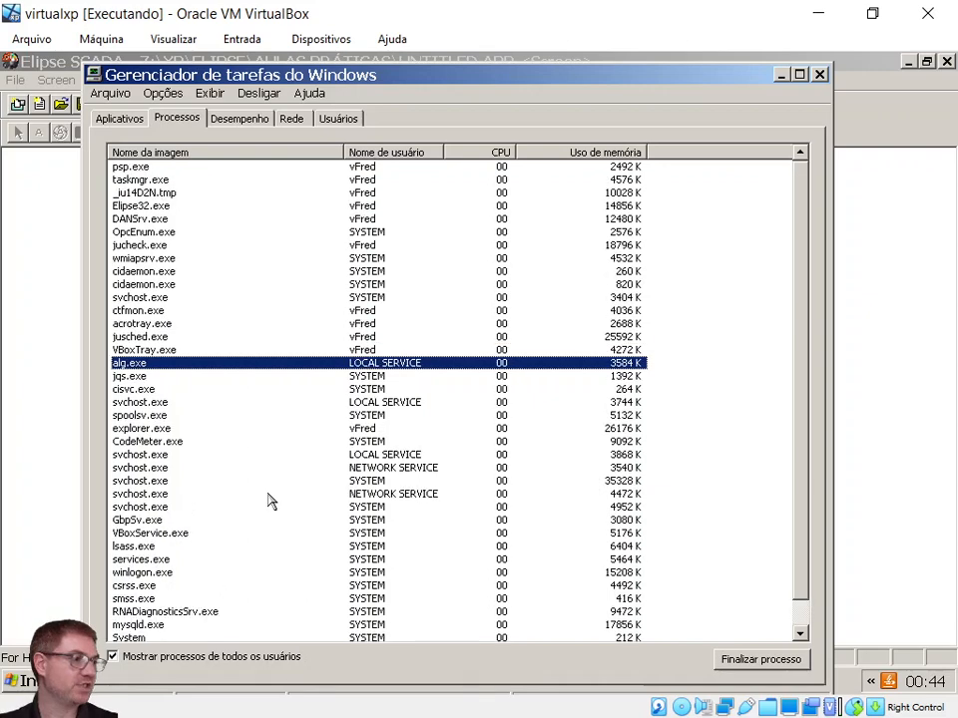
pyautogui.click(915, 62)
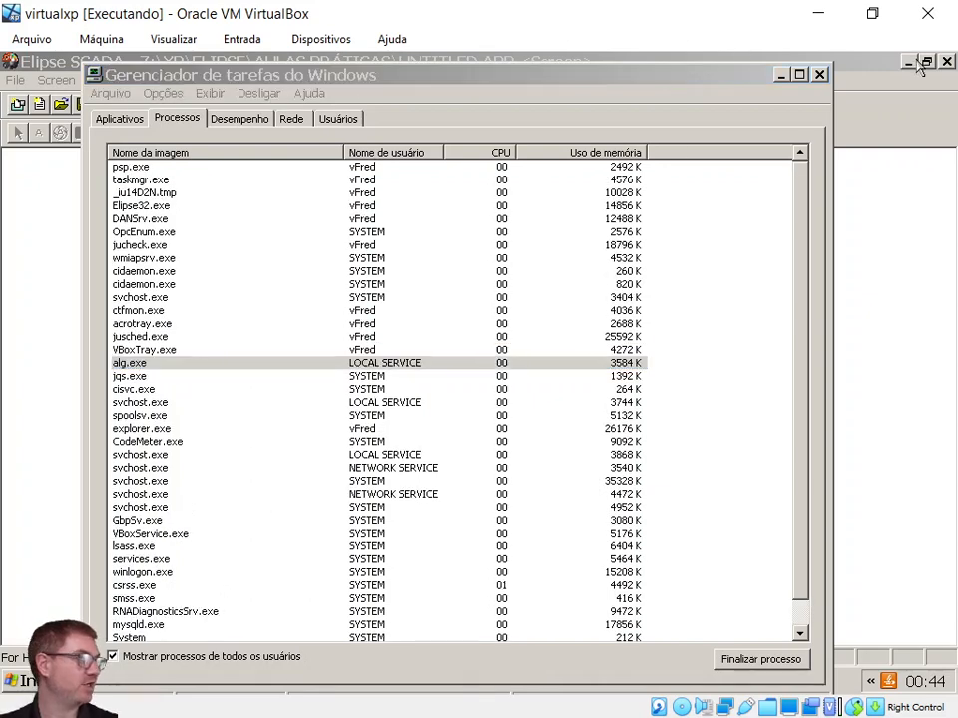
pyautogui.click(819, 73)
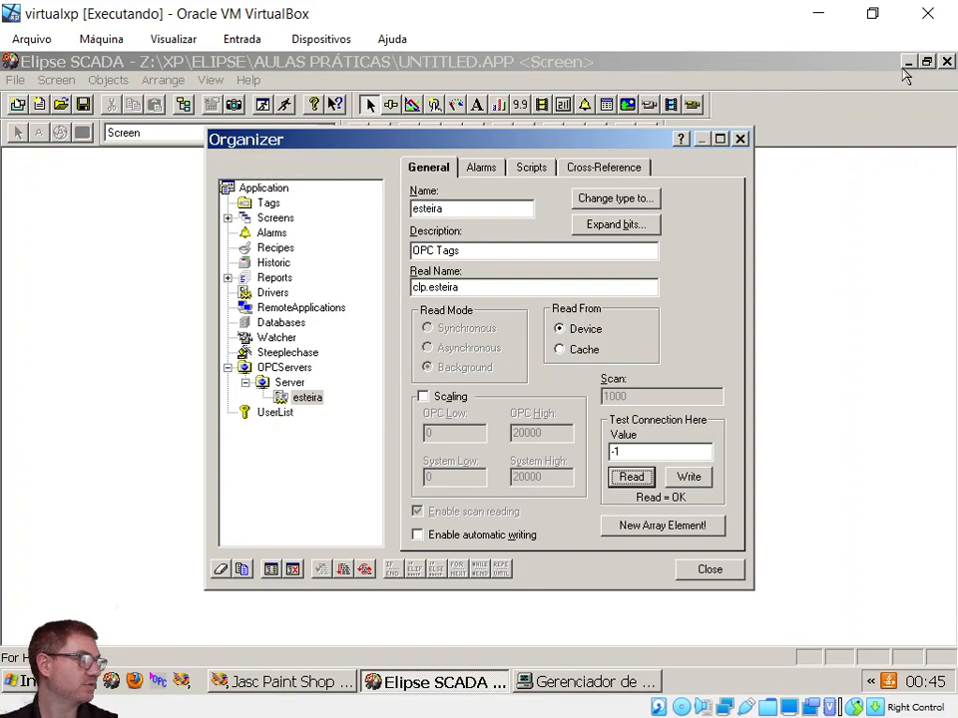
# - Clear the Elipse SCADA windows off the desktop and check the start folder in the Atos OPC Config shortcut's properties
pyautogui.click(738, 138)
pyautogui.click(908, 62)
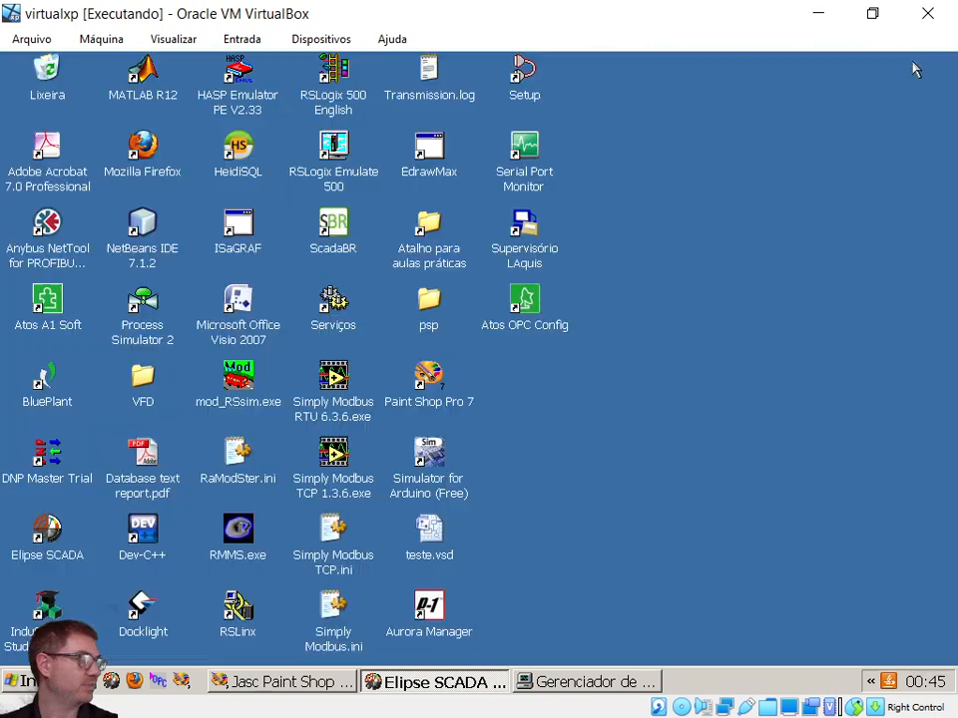
pyautogui.rightClick(525, 295)
pyautogui.click(598, 495)
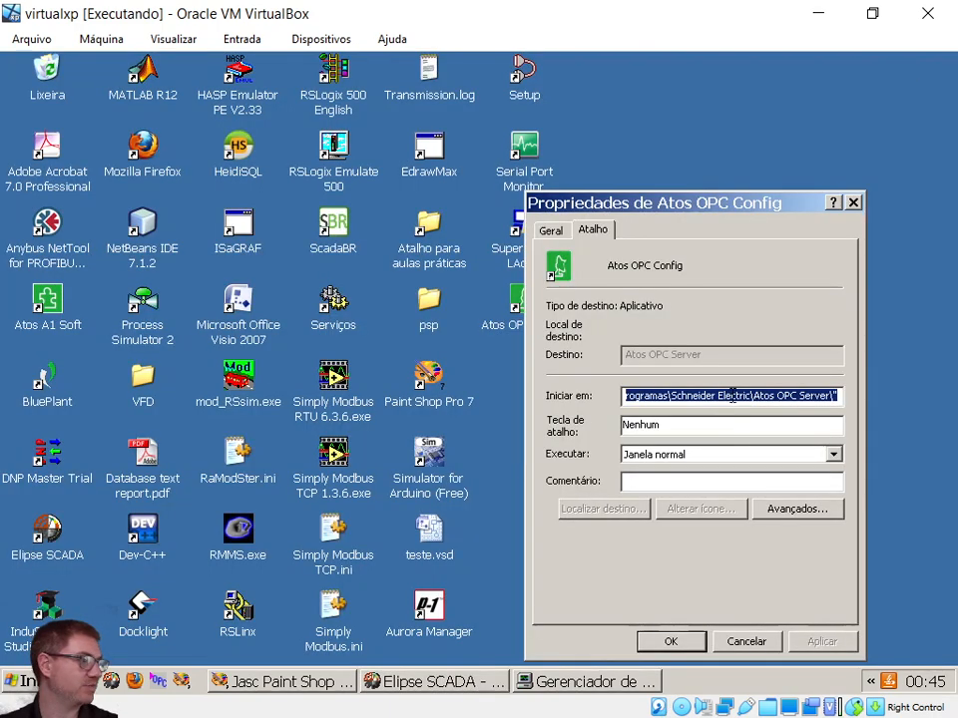
# - Read the full start folder path in the Atos OPC Config shortcut's properties, from beginning to end
pyautogui.moveTo(734, 397); pyautogui.dragTo(785, 393)
pyautogui.click(798, 396)
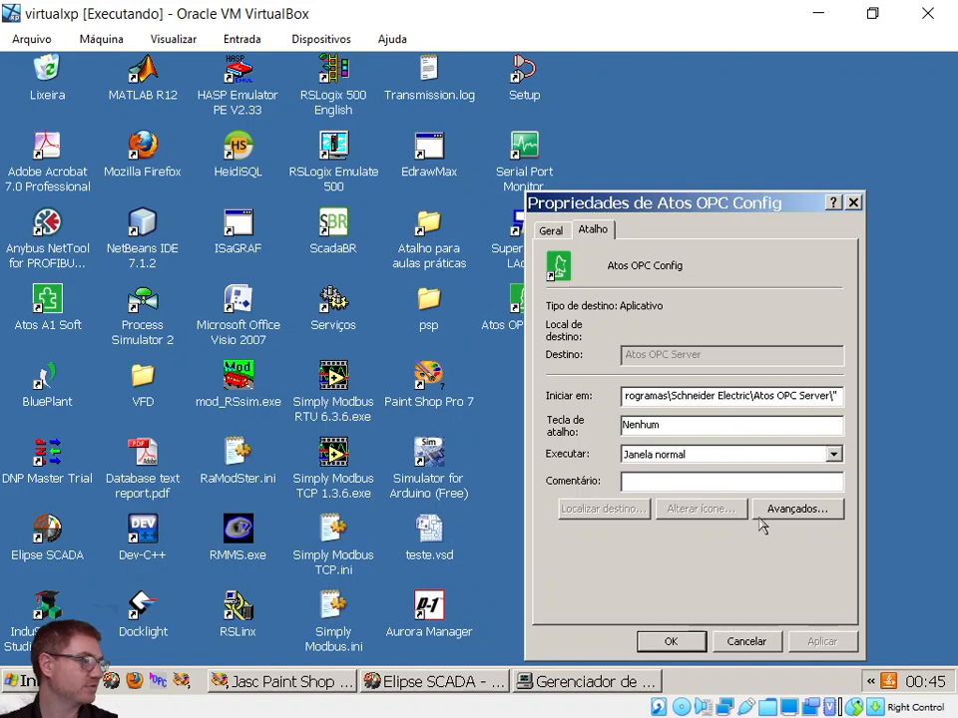
pyautogui.moveTo(790, 396); pyautogui.dragTo(901, 396)
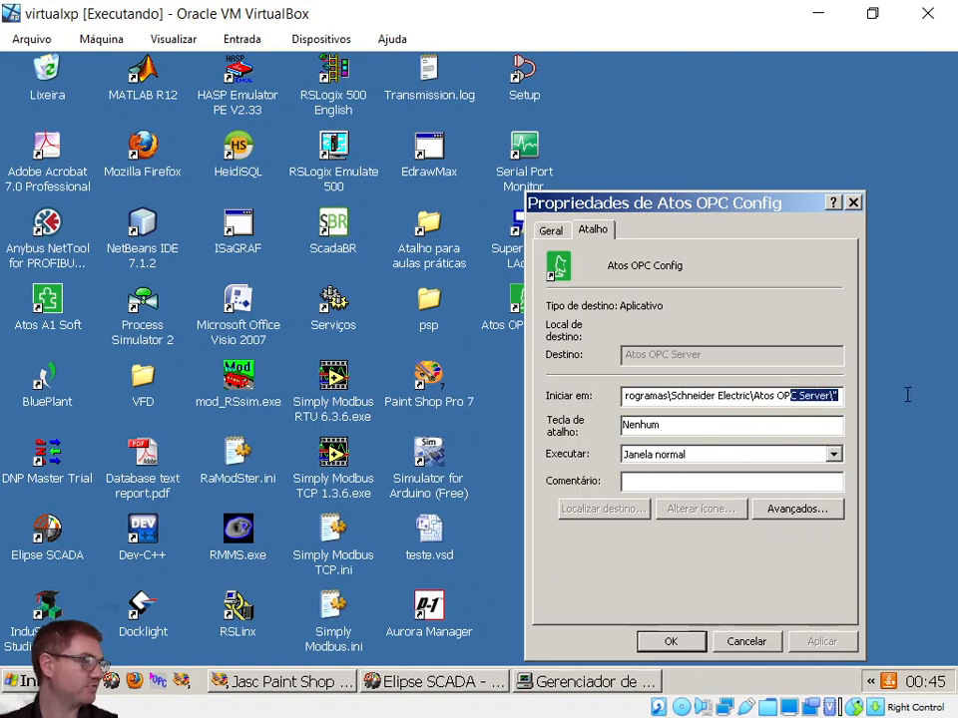
pyautogui.click(761, 396)
pyautogui.moveTo(671, 392); pyautogui.dragTo(535, 391)
pyautogui.click(721, 397)
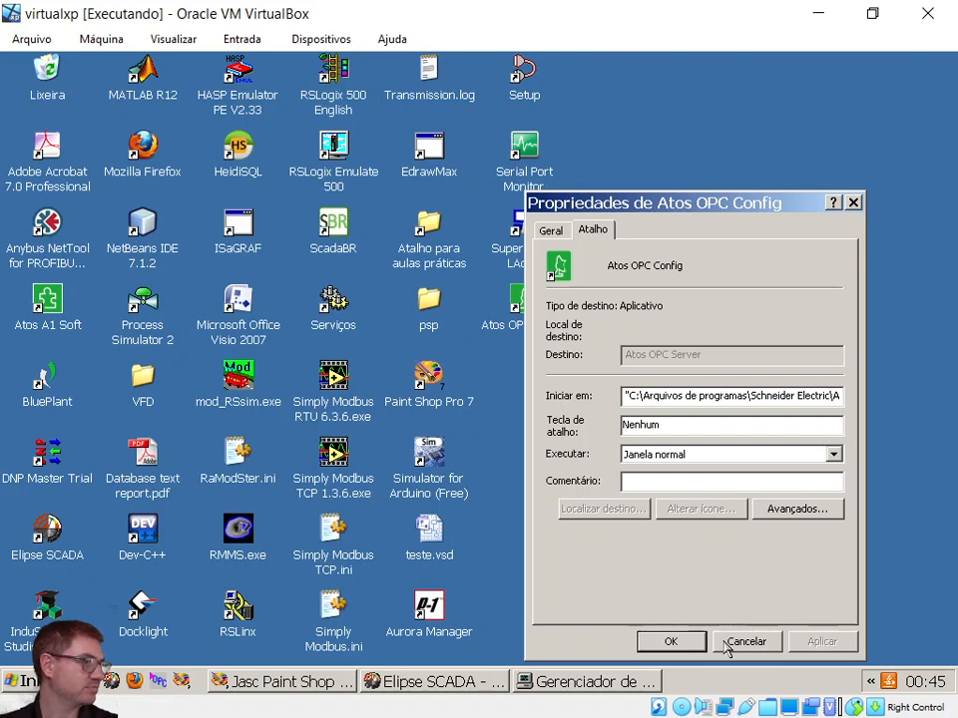
# - Examine the process list in Windows Task Manager for the OPC server, checking OpcEnum.exe and _iu14D2N.tmp
pyautogui.click(621, 684)
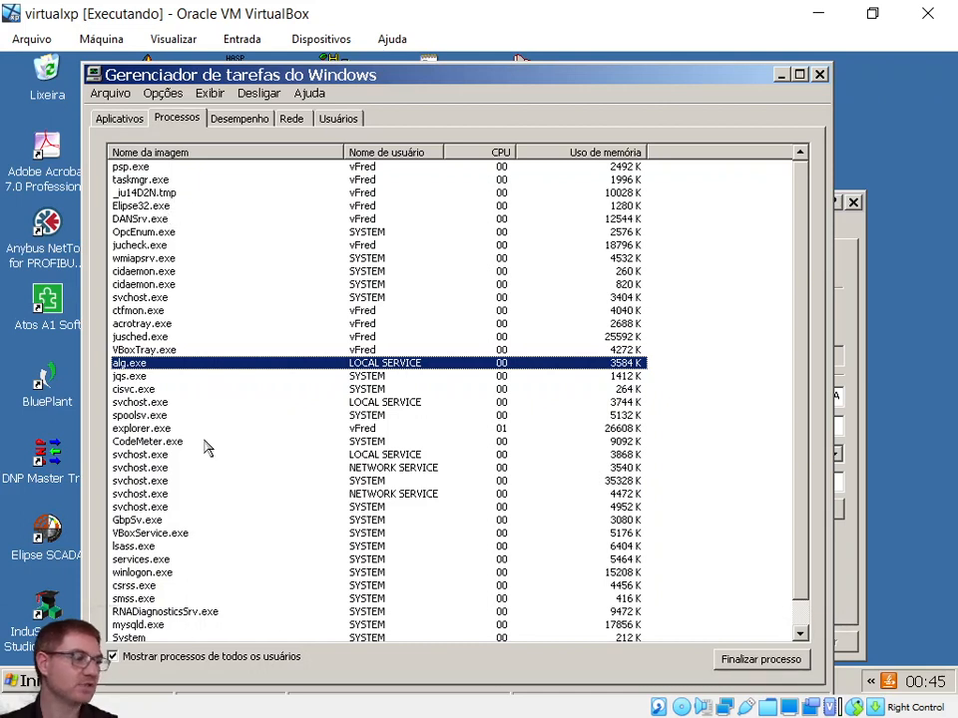
pyautogui.scroll(-1, 214, 526)
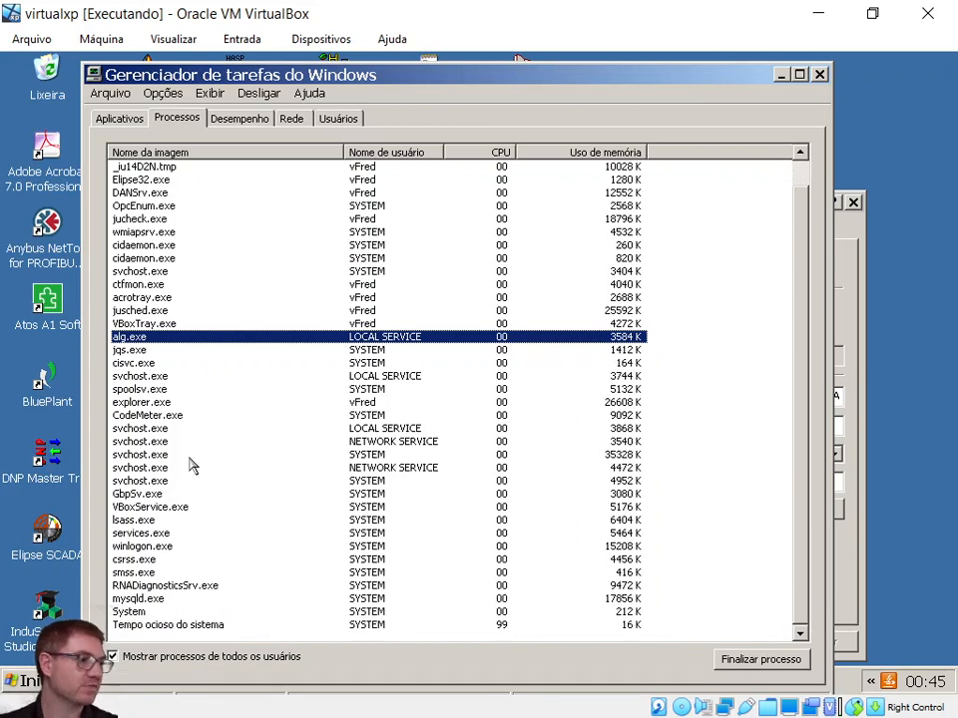
pyautogui.scroll(1, 173, 374)
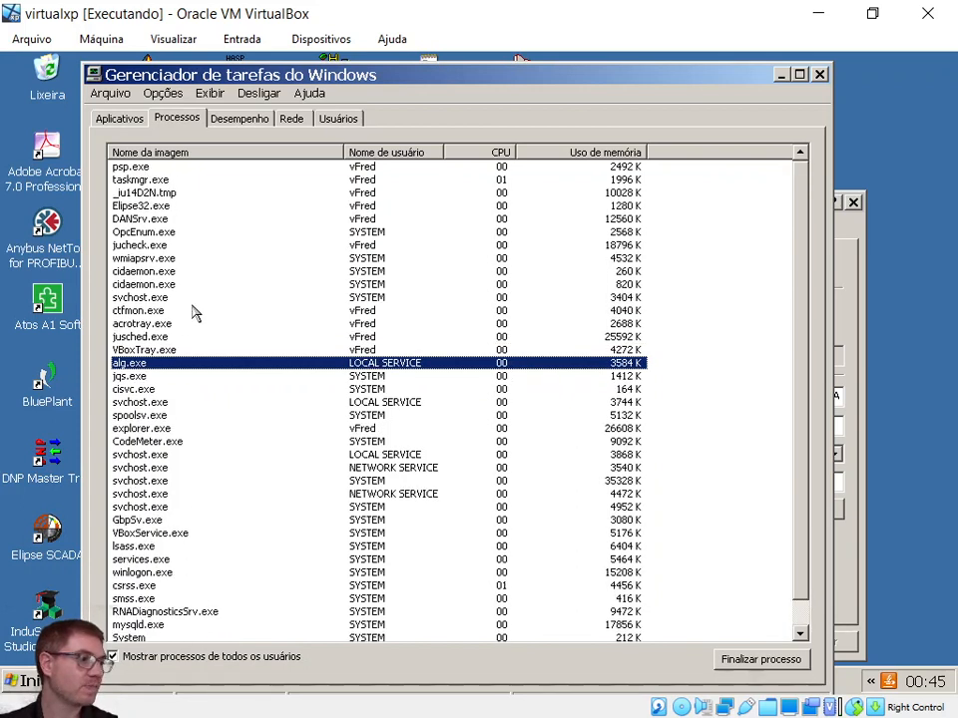
pyautogui.click(145, 231)
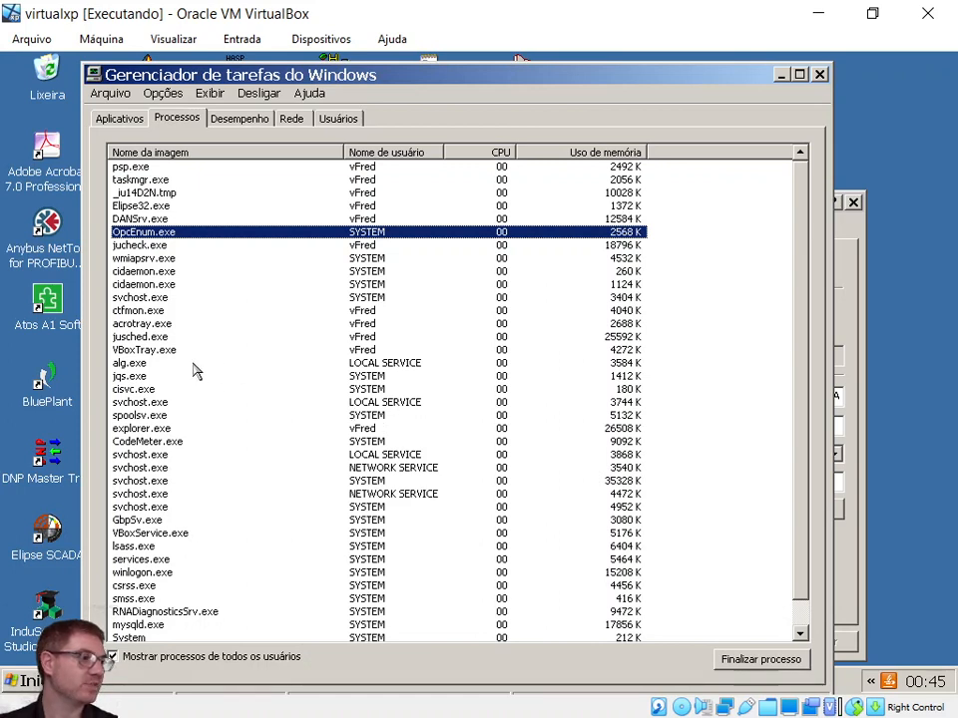
pyautogui.click(156, 192)
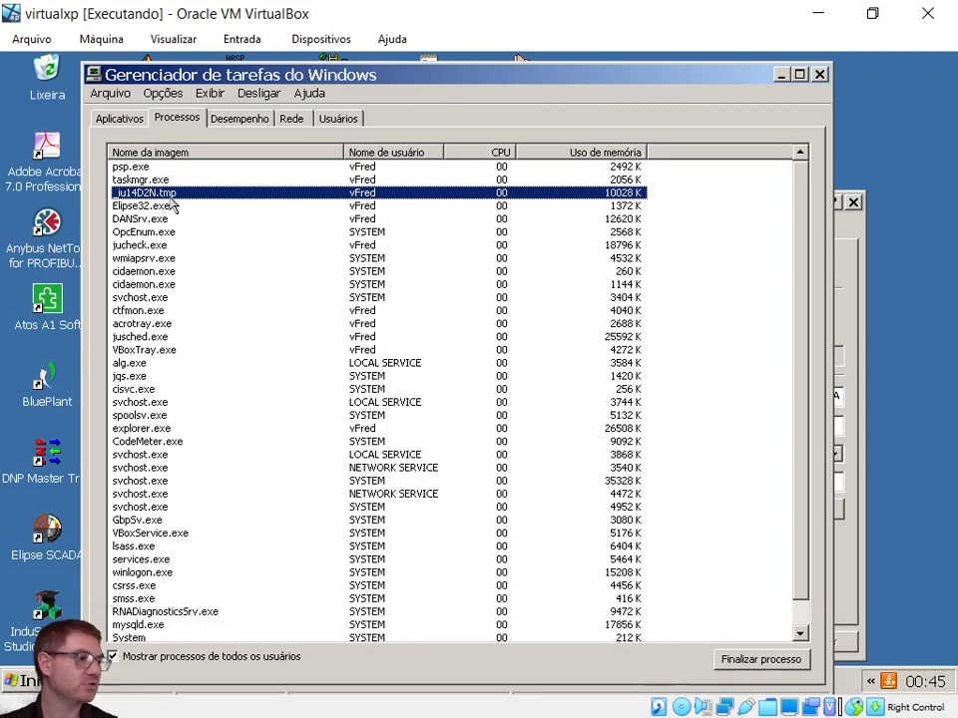
pyautogui.scroll(-1, 199, 584)
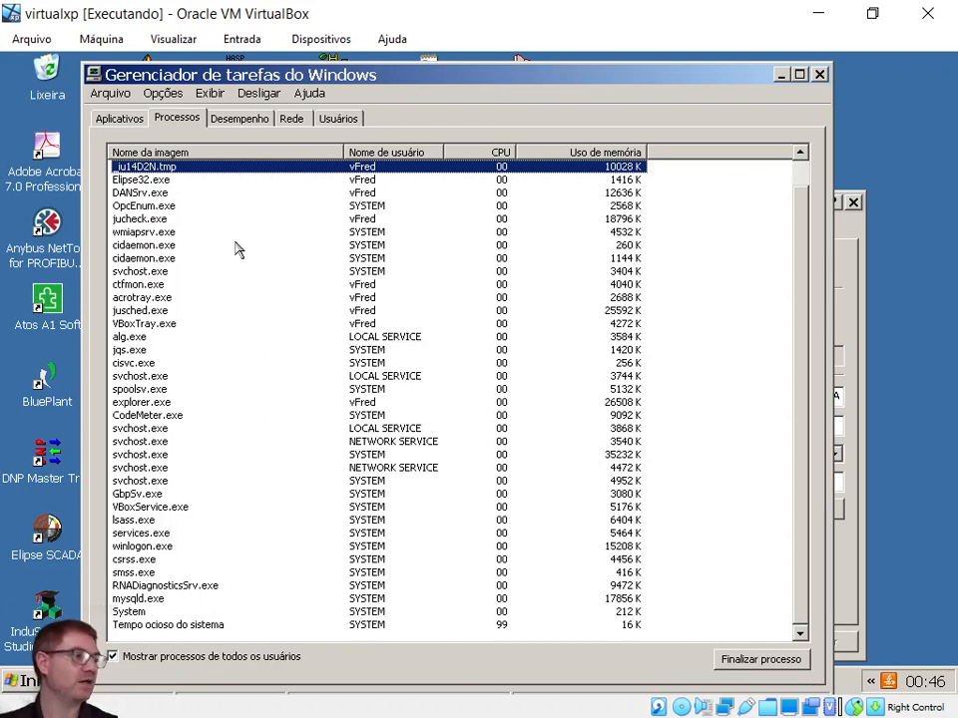
pyautogui.scroll(1, 196, 287)
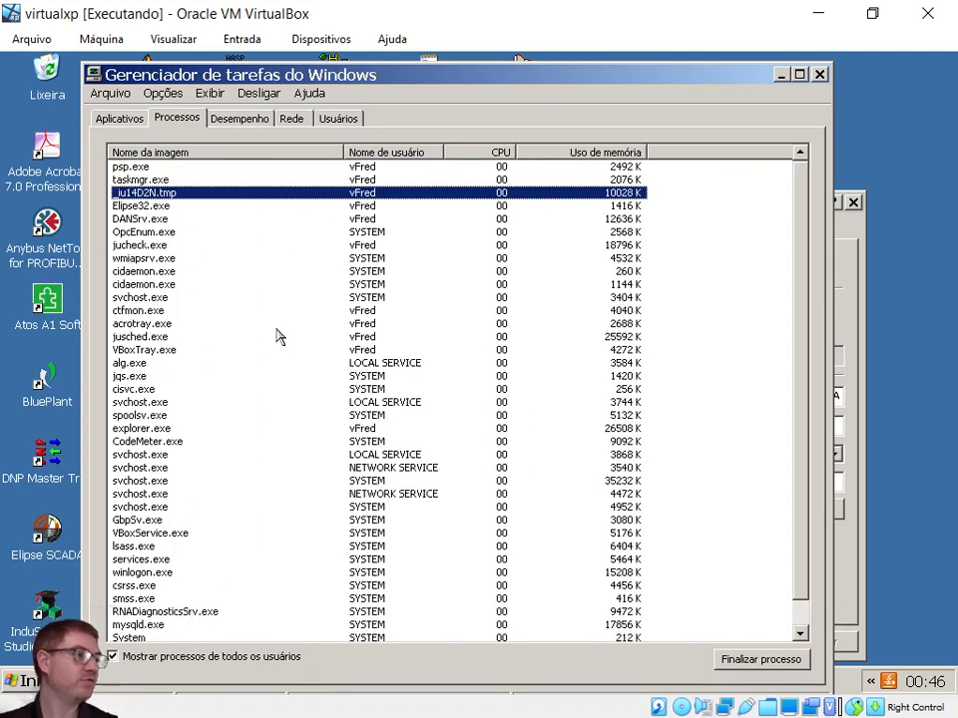
pyautogui.rightClick(157, 183)
pyautogui.rightClick(152, 193)
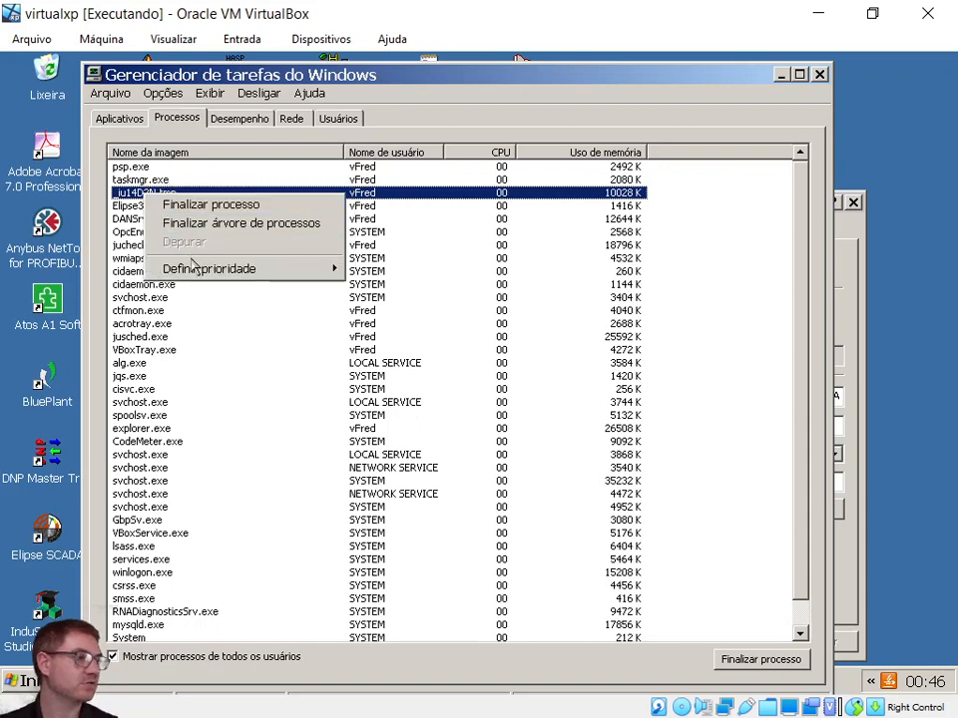
pyautogui.click(212, 225)
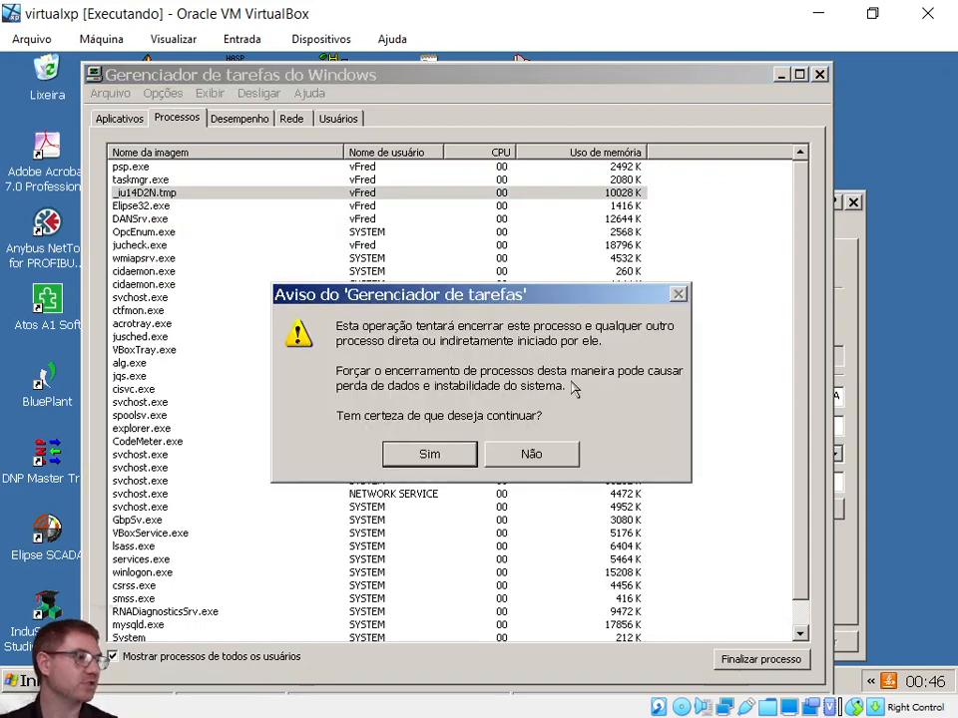
pyautogui.click(550, 458)
pyautogui.rightClick(165, 198)
pyautogui.click(112, 126)
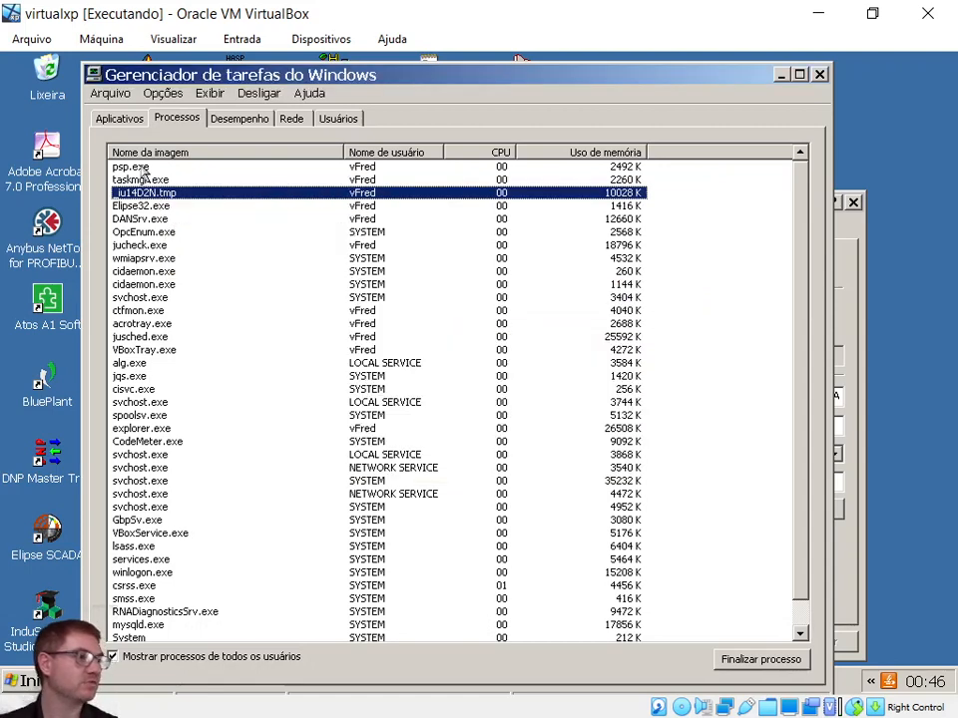
# - Compare the running applications with the process list and end the _iu14D2N.tmp process
pyautogui.click(111, 125)
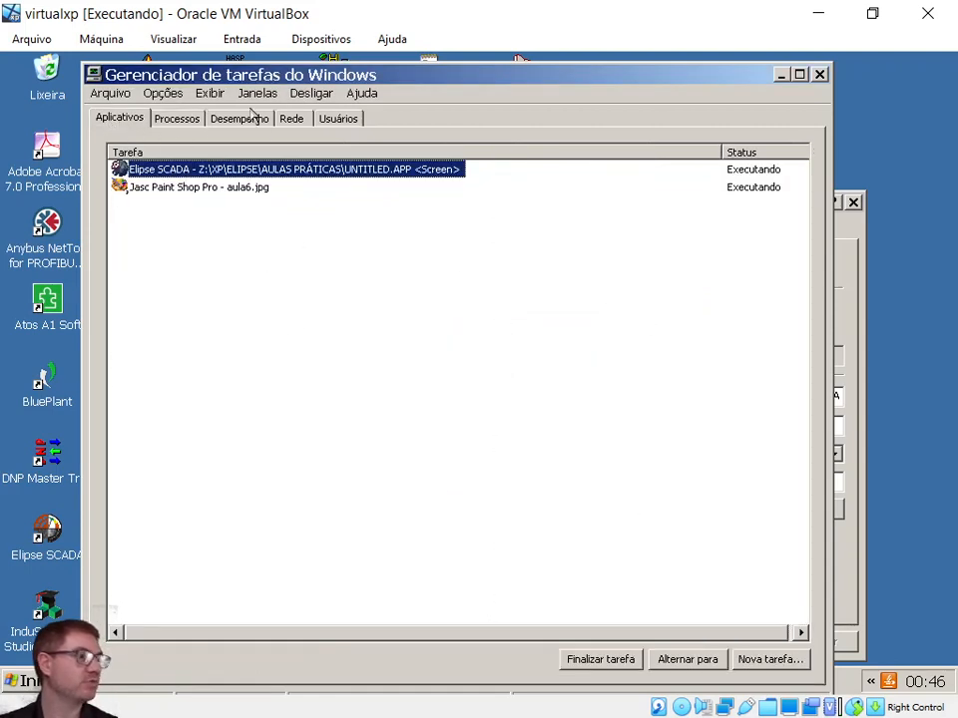
pyautogui.click(170, 121)
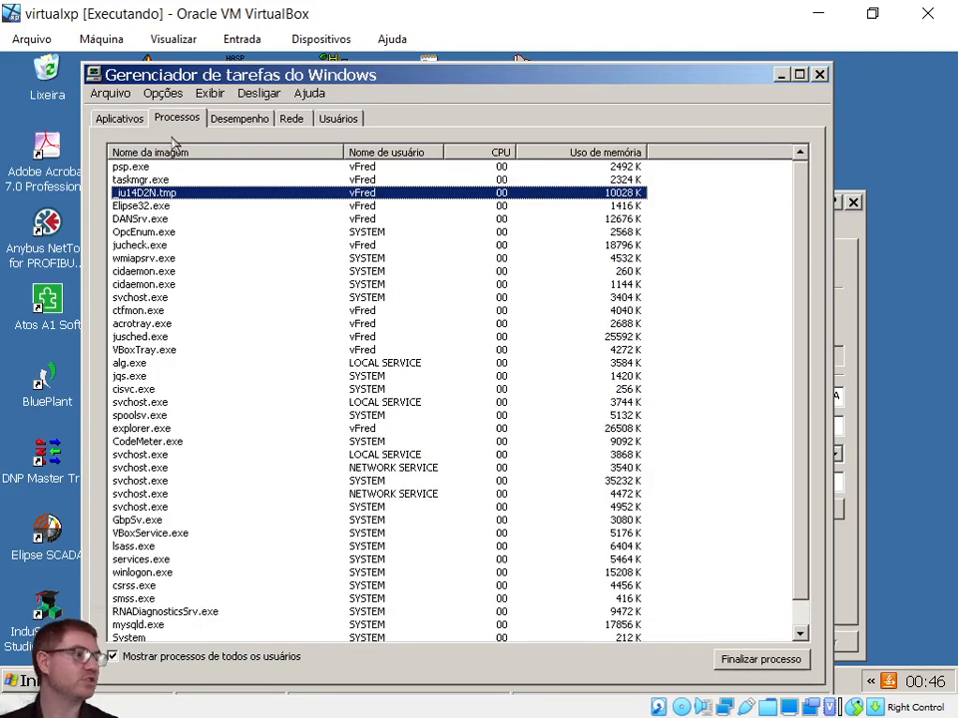
pyautogui.click(115, 122)
pyautogui.click(158, 120)
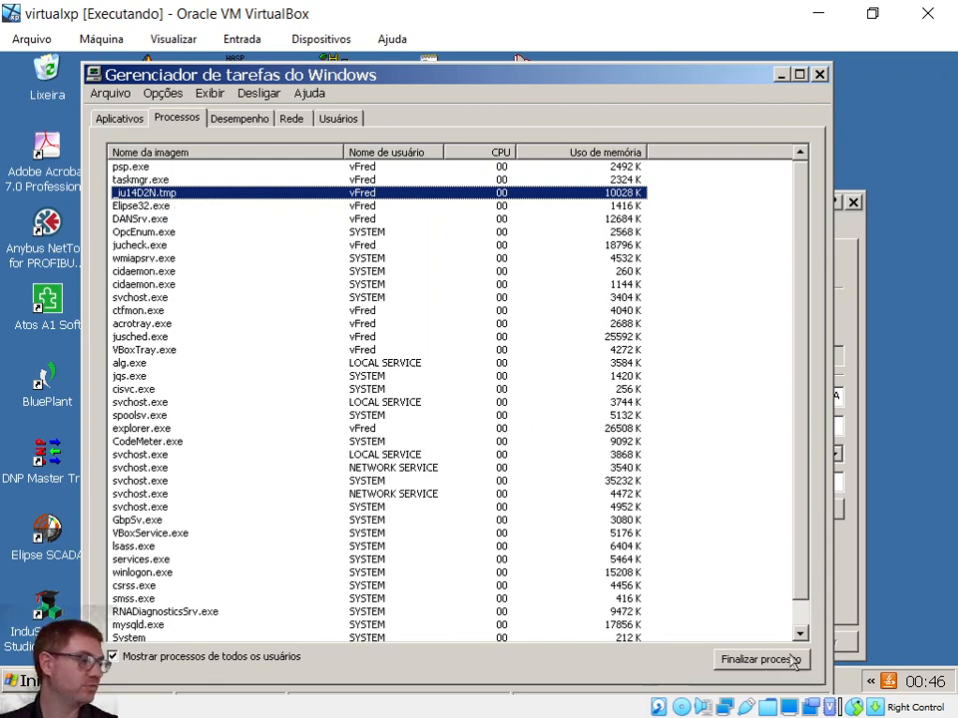
pyautogui.rightClick(288, 196)
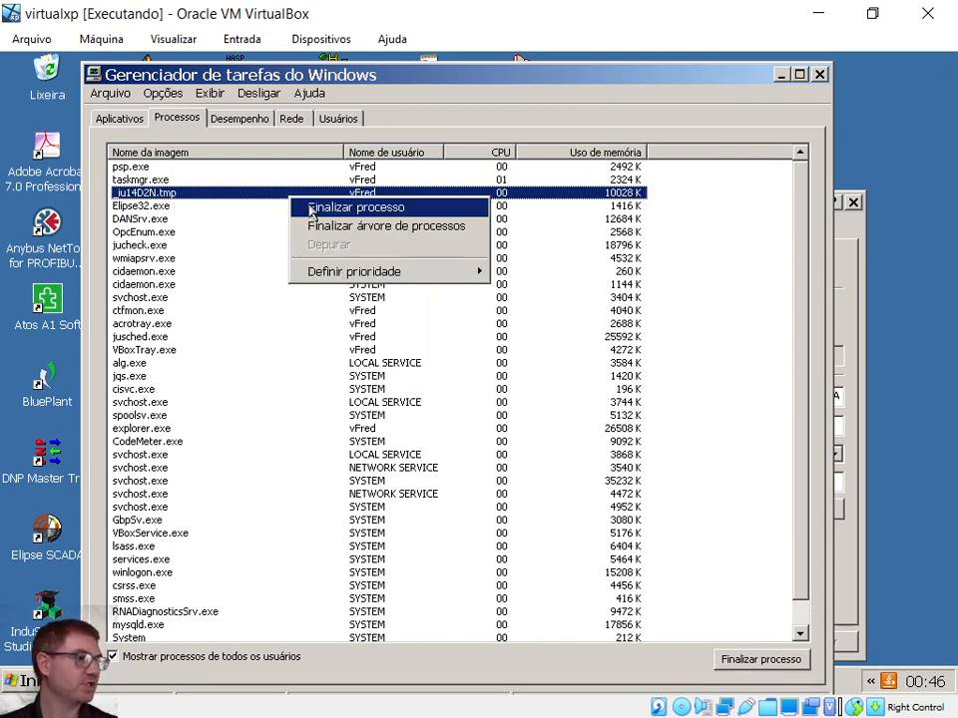
pyautogui.click(315, 207)
pyautogui.click(461, 443)
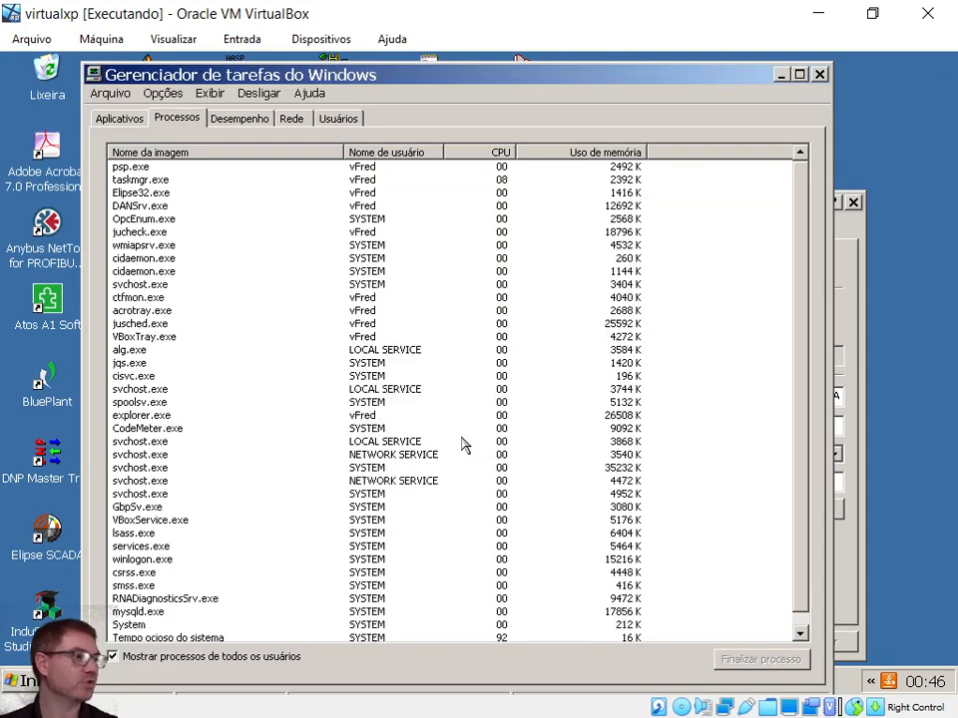
# - Switch to Elipse SCADA, read the esteira tag's value from the Organizer and recheck the process list in Task Manager
pyautogui.click(779, 76)
pyautogui.click(469, 682)
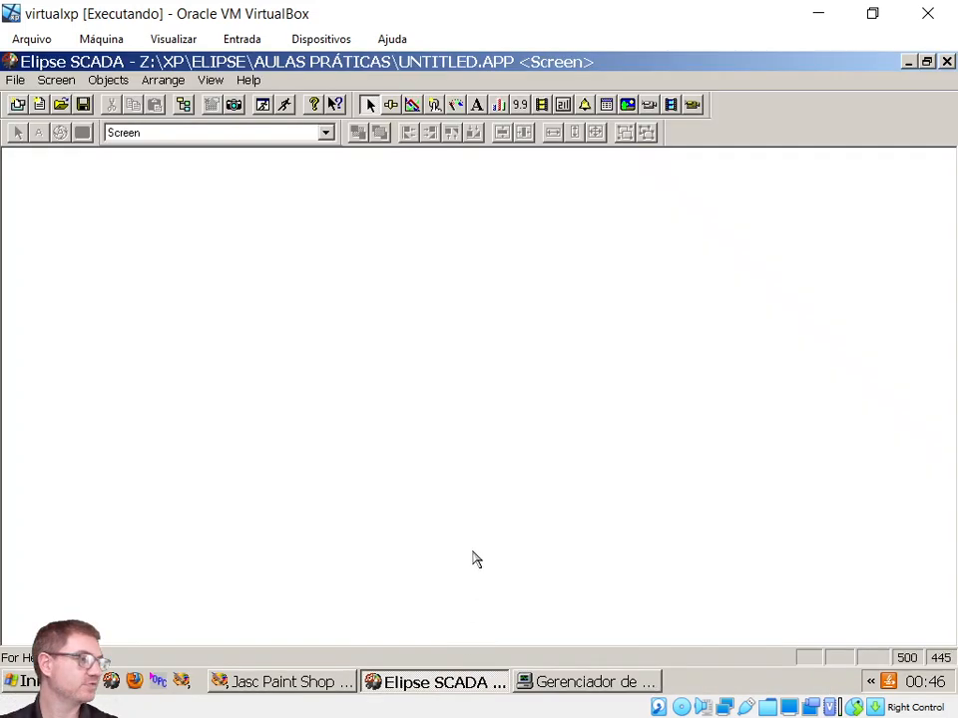
pyautogui.click(184, 108)
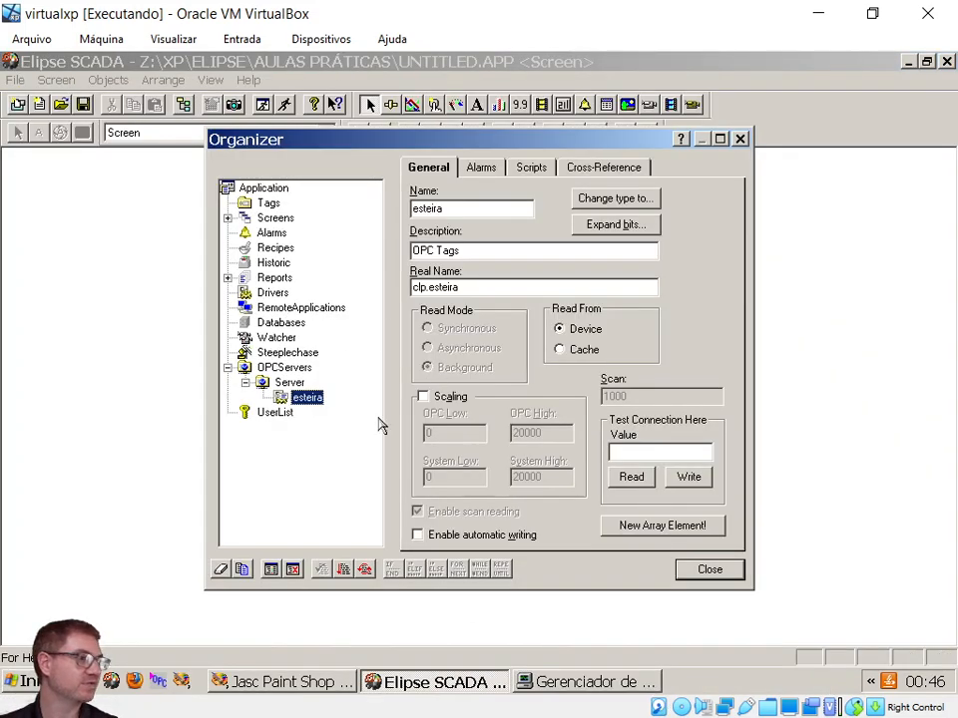
pyautogui.click(648, 479)
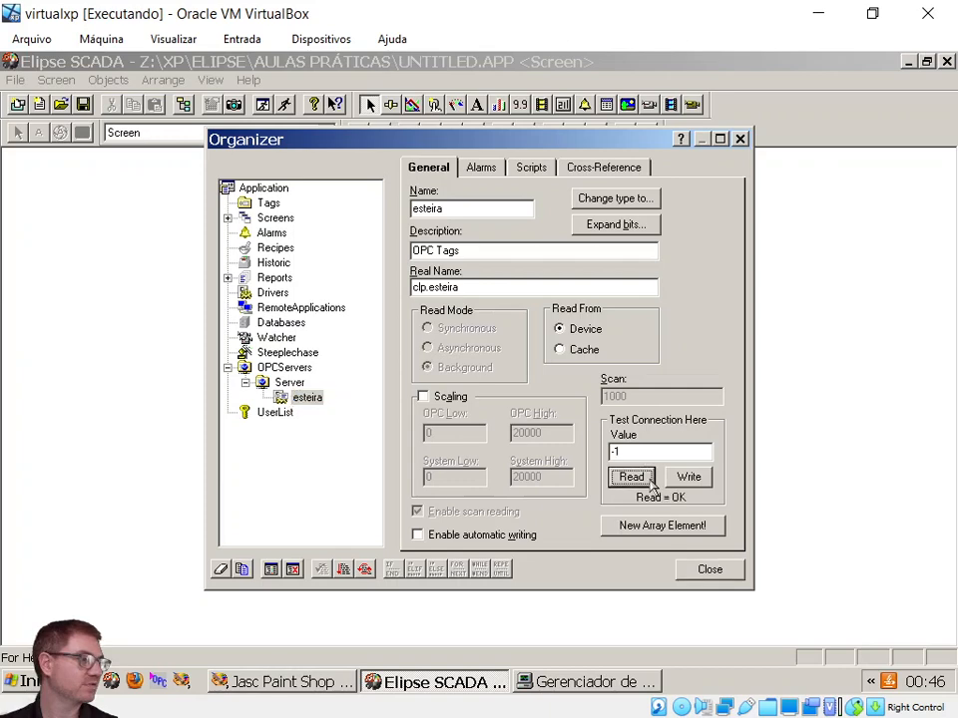
pyautogui.click(588, 681)
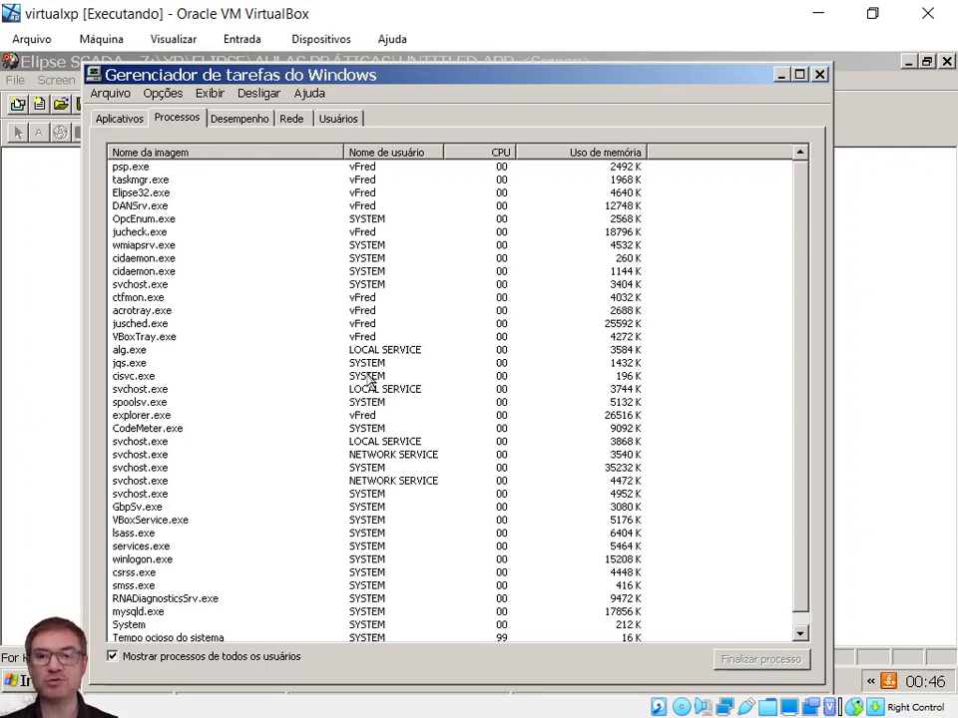
pyautogui.click(782, 75)
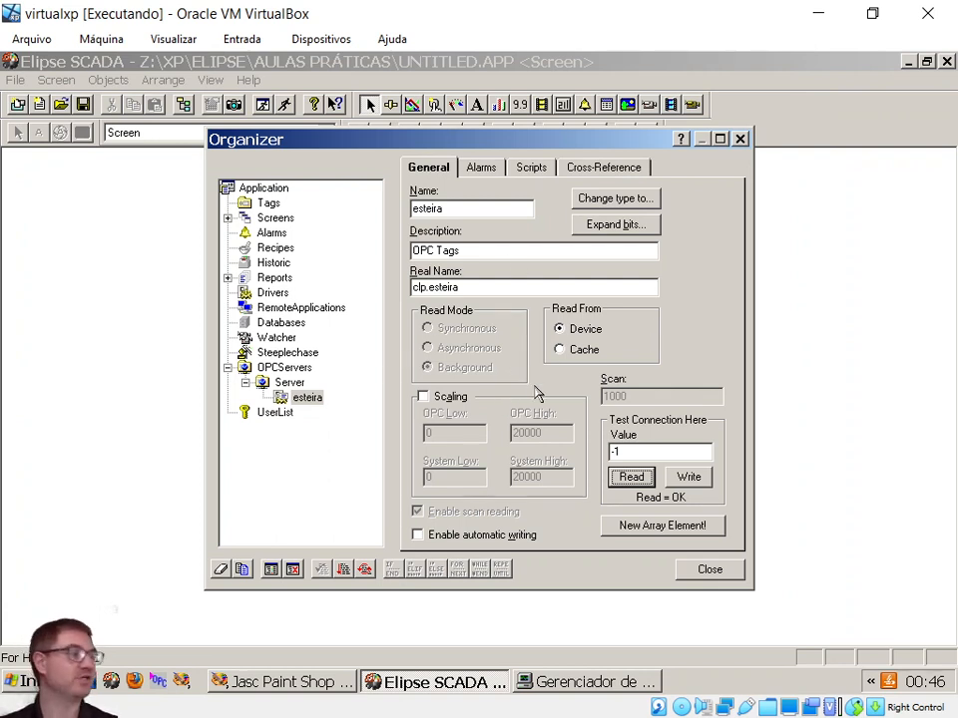
# - Close the Organizer and switch to the running Elipse SCADA application showing the Tela screen
pyautogui.click(701, 569)
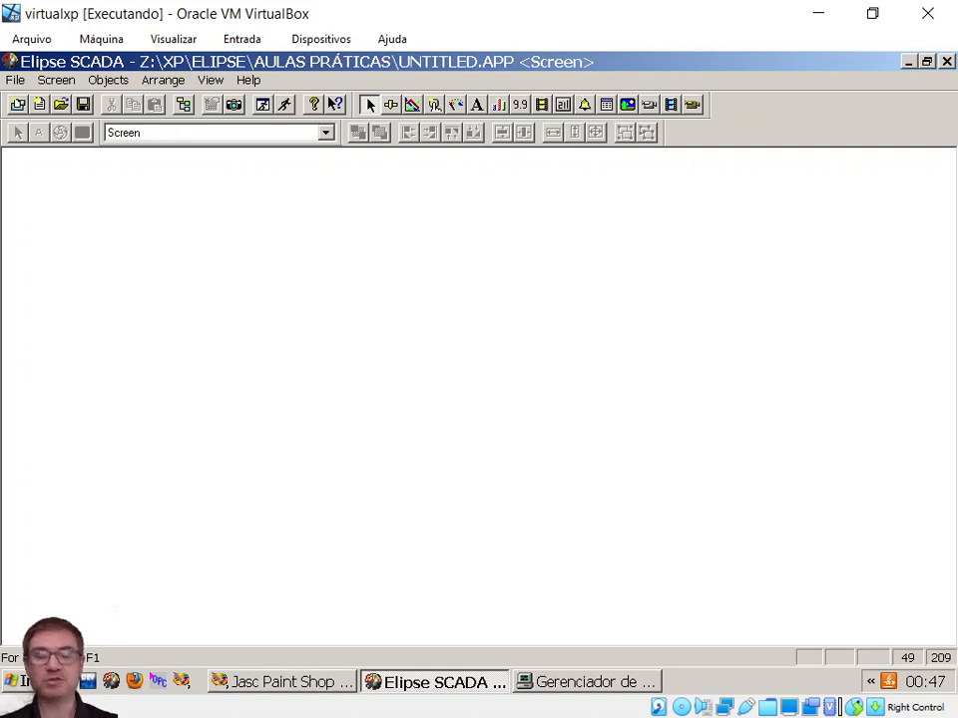
pyautogui.hotkey('alt', 'Tab')
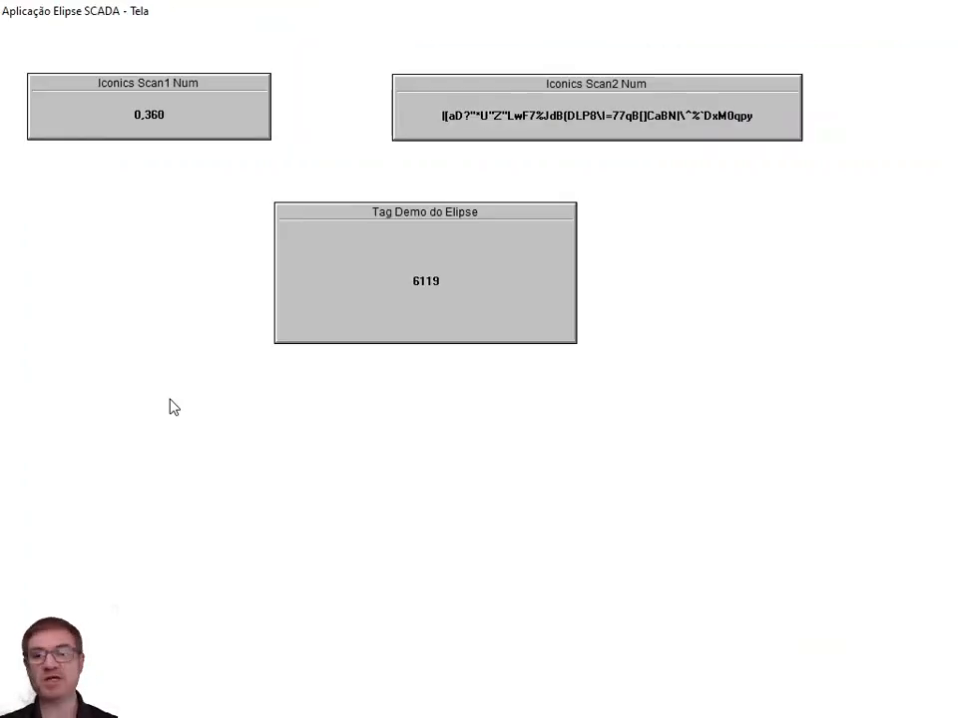